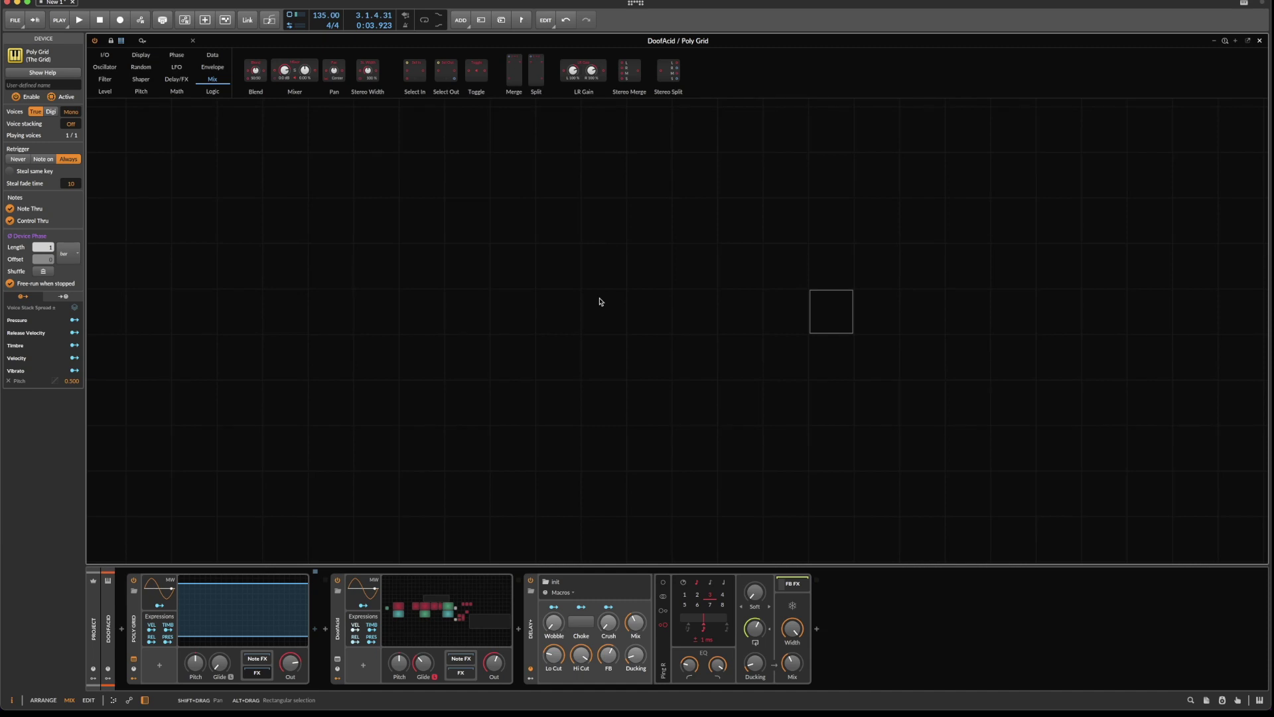
Review the xy sequencer reference images, then return to the Poly Grid device without adding an effect.
key(super+Tab)
key(super+Tab)
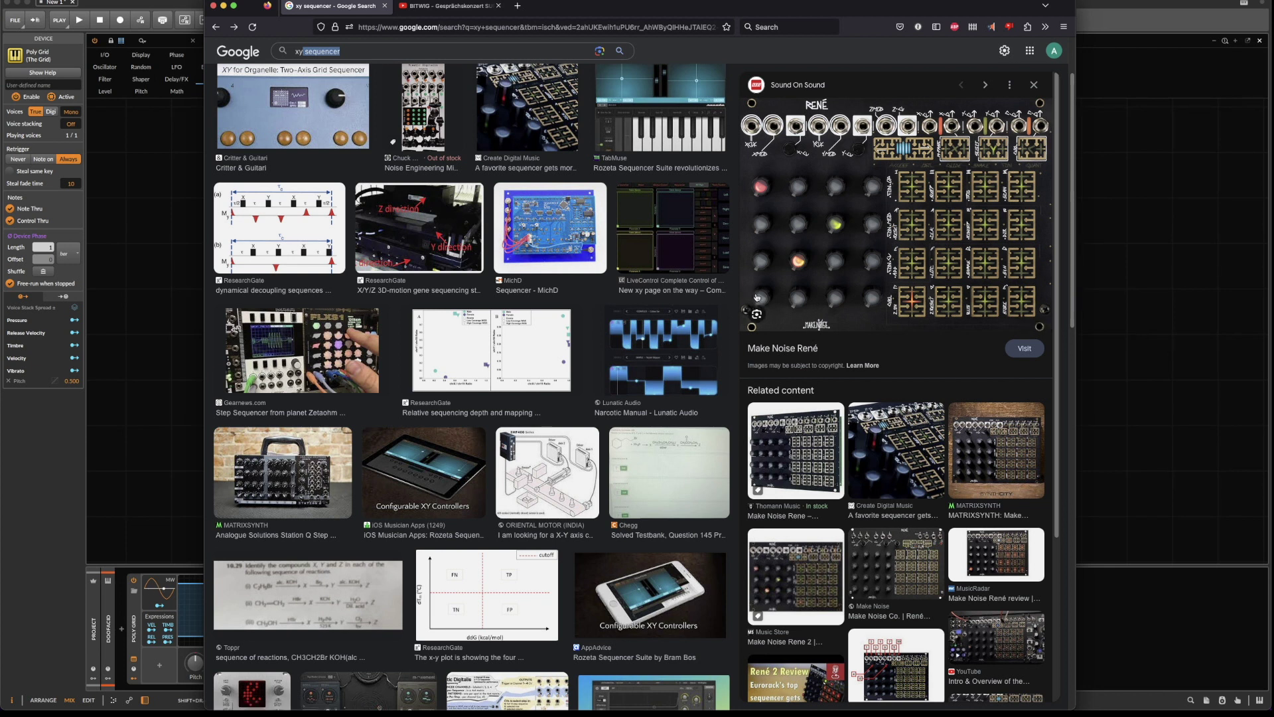
click(1177, 247)
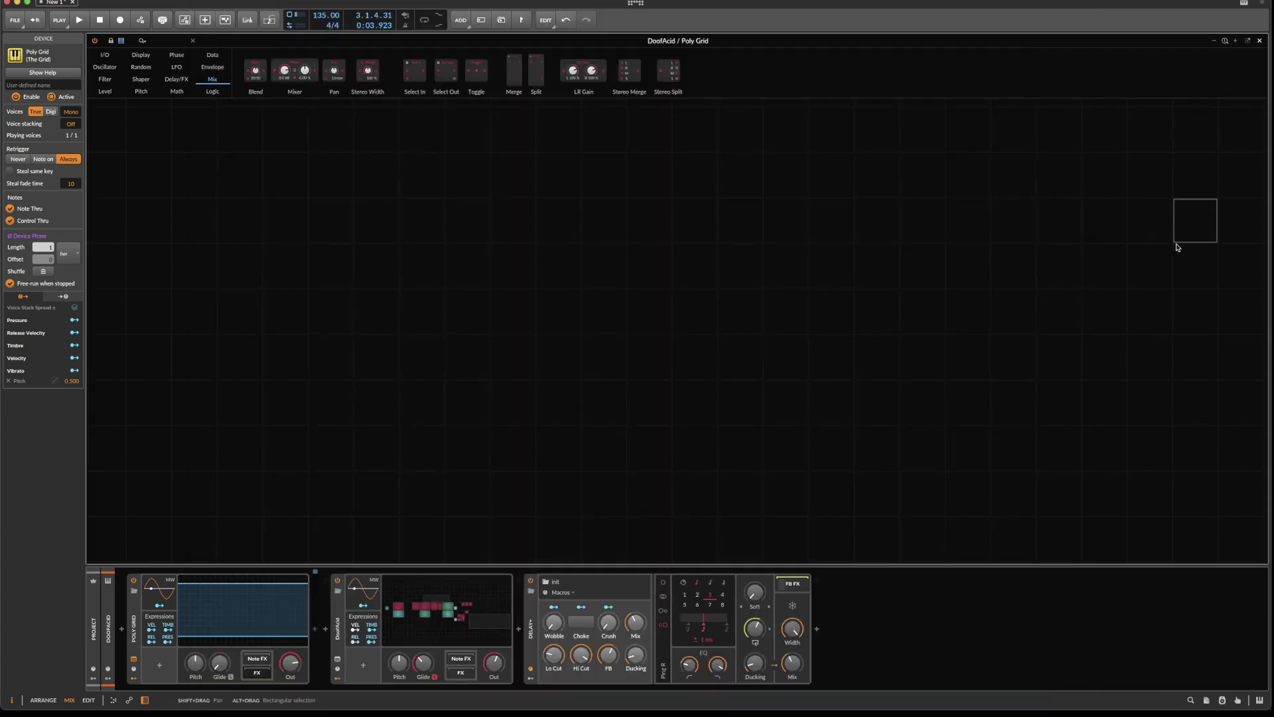
click(340, 630)
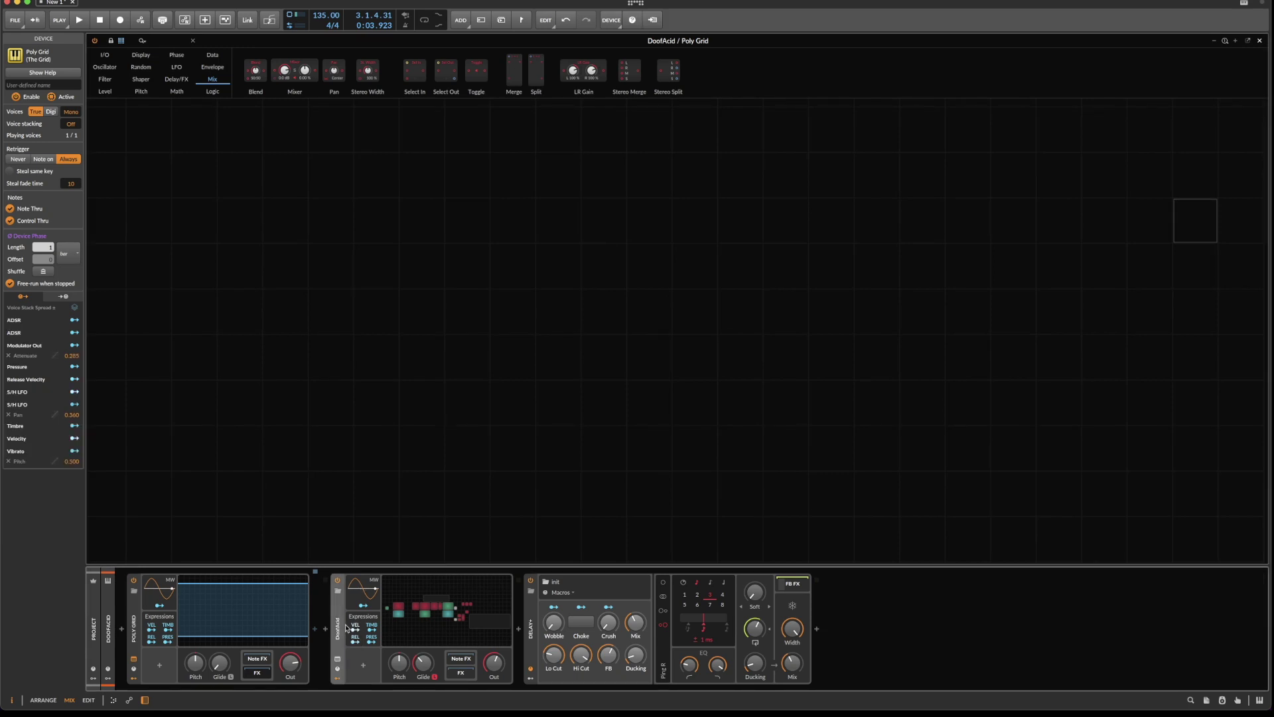
click(234, 613)
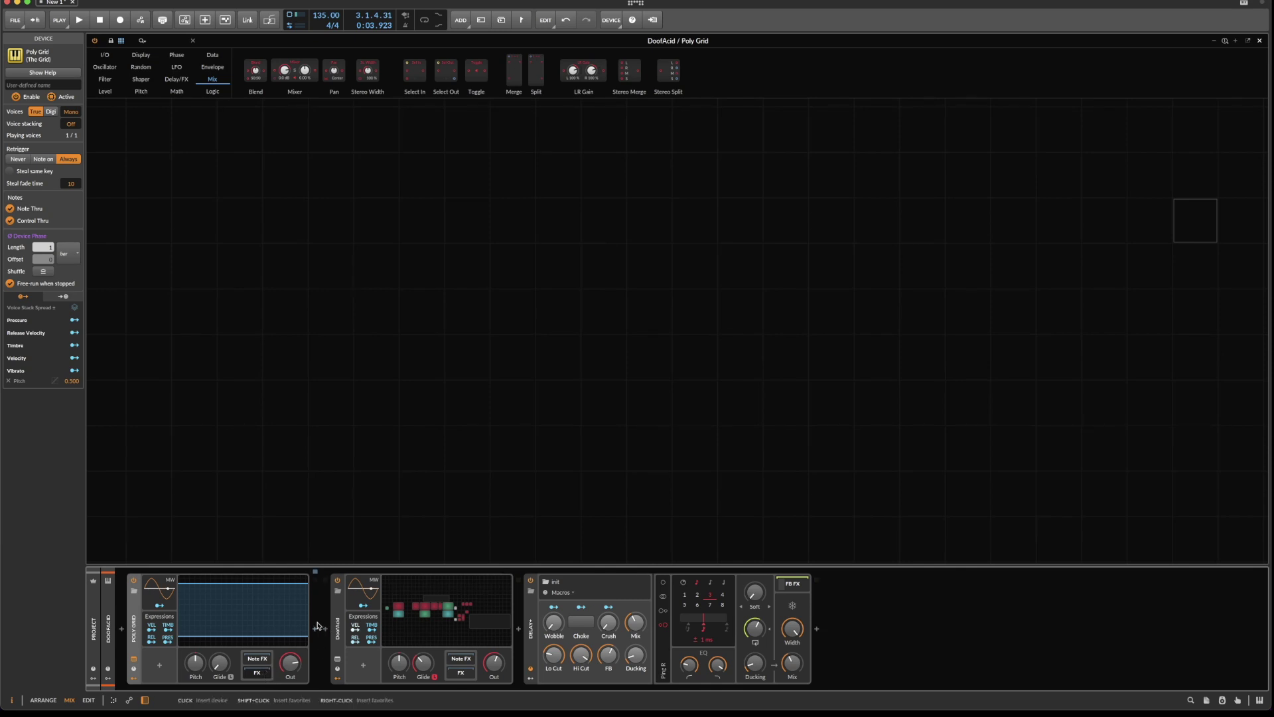
click(315, 631)
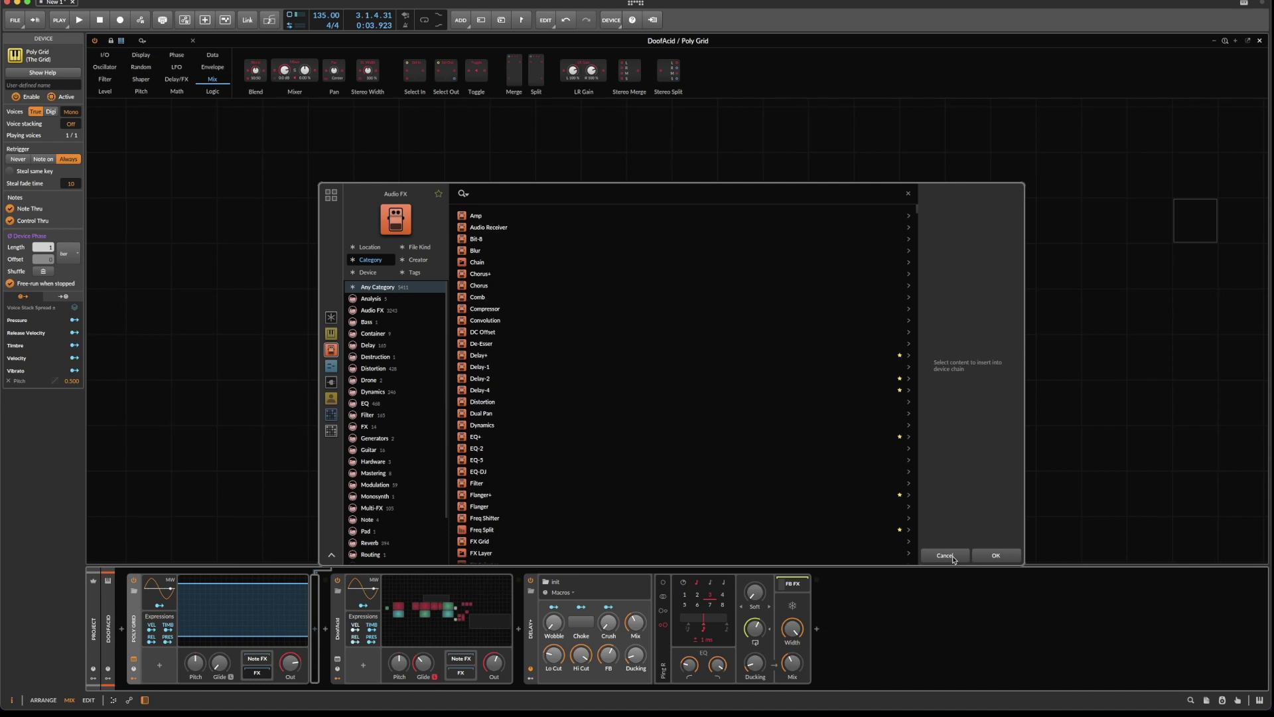
click(945, 555)
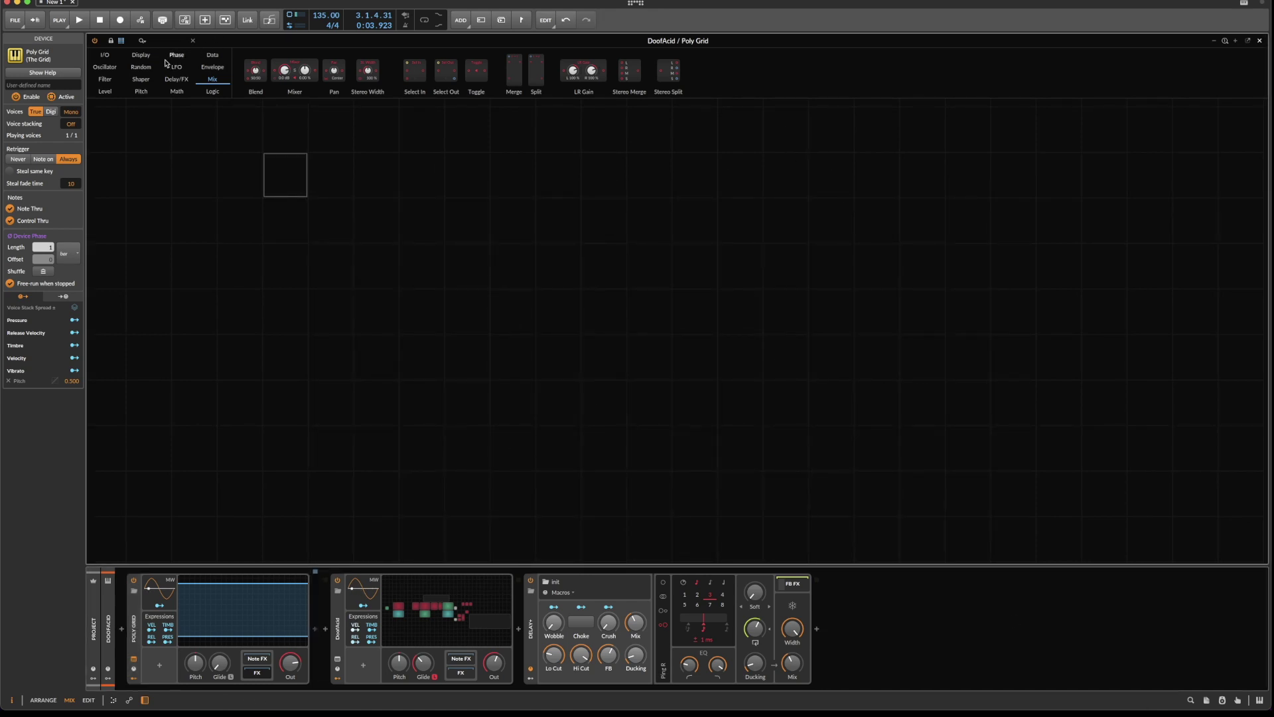
Add Note Out with expressions off, plus Phase In and Transport Playing modules, to the grid.
click(106, 56)
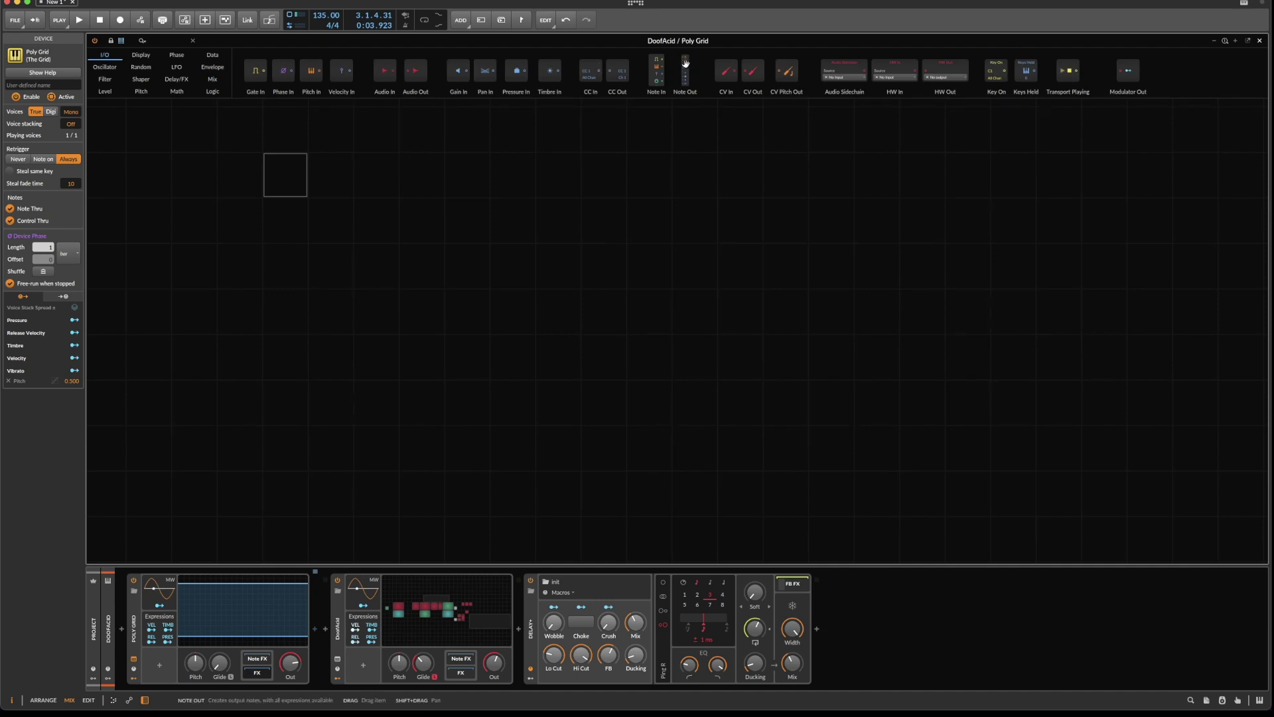
drag(685, 63, 1006, 329)
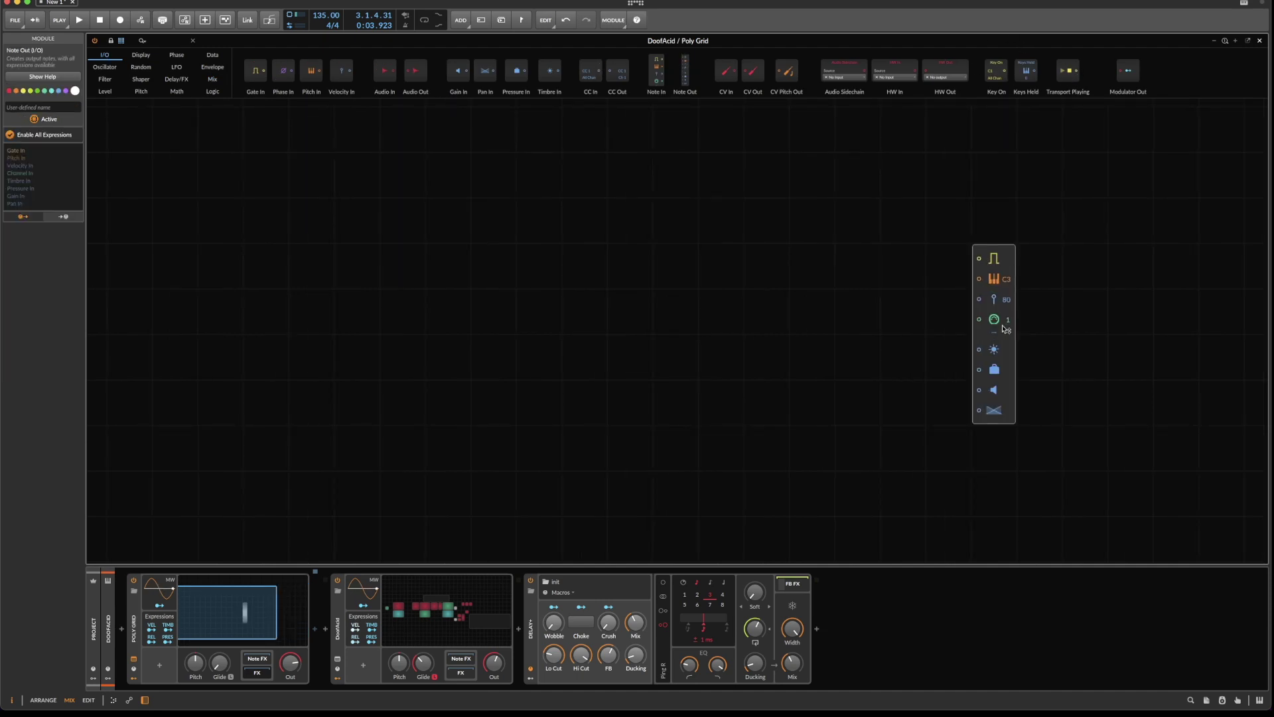
click(994, 331)
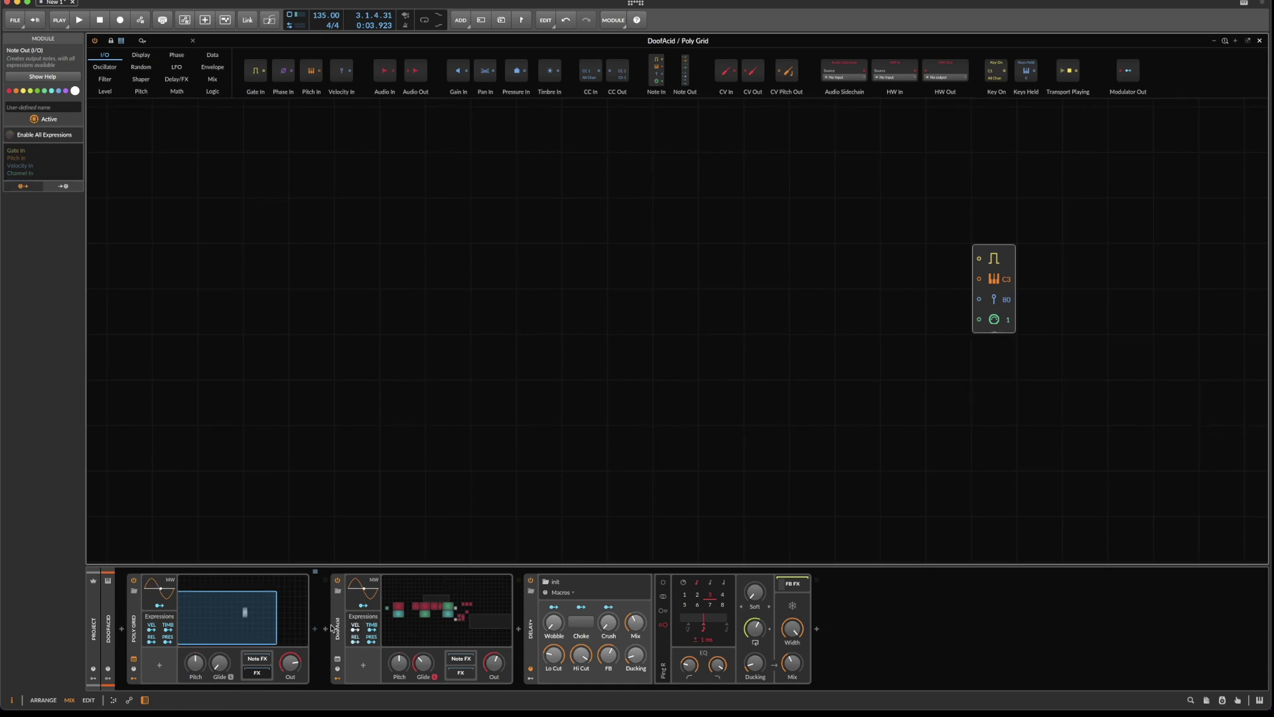
click(332, 628)
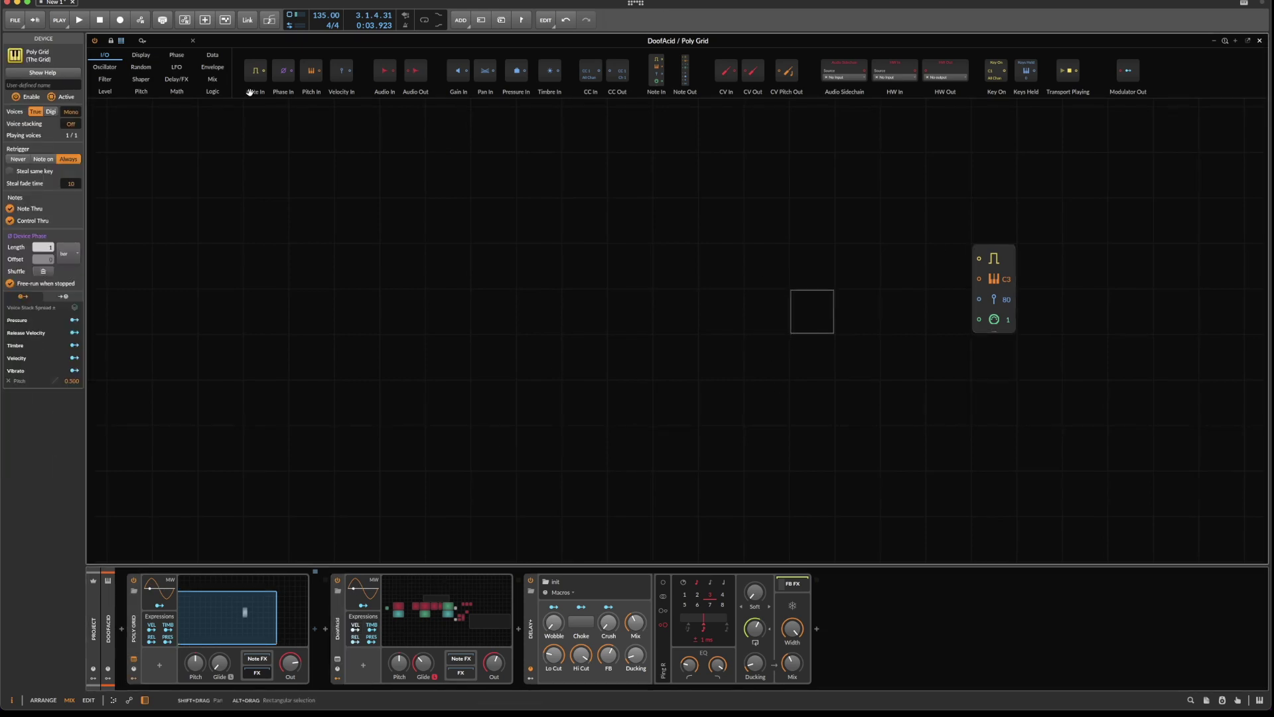
drag(284, 69, 211, 282)
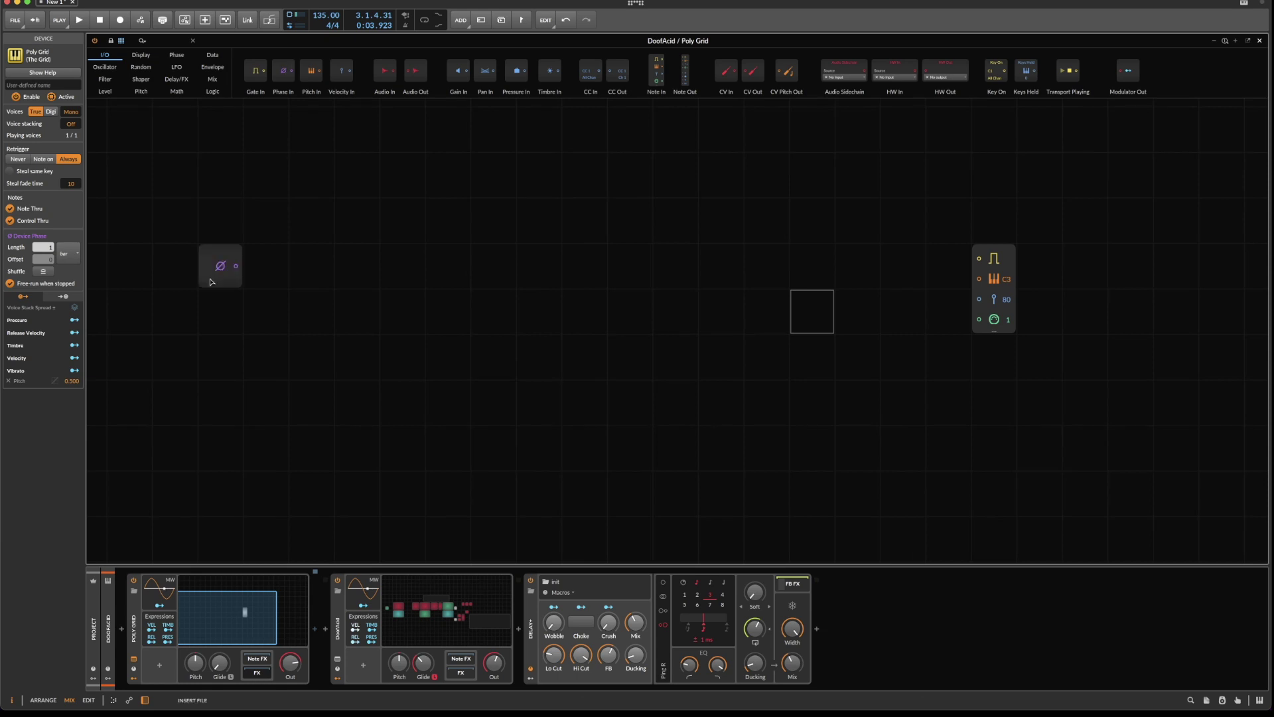
drag(1076, 67, 213, 318)
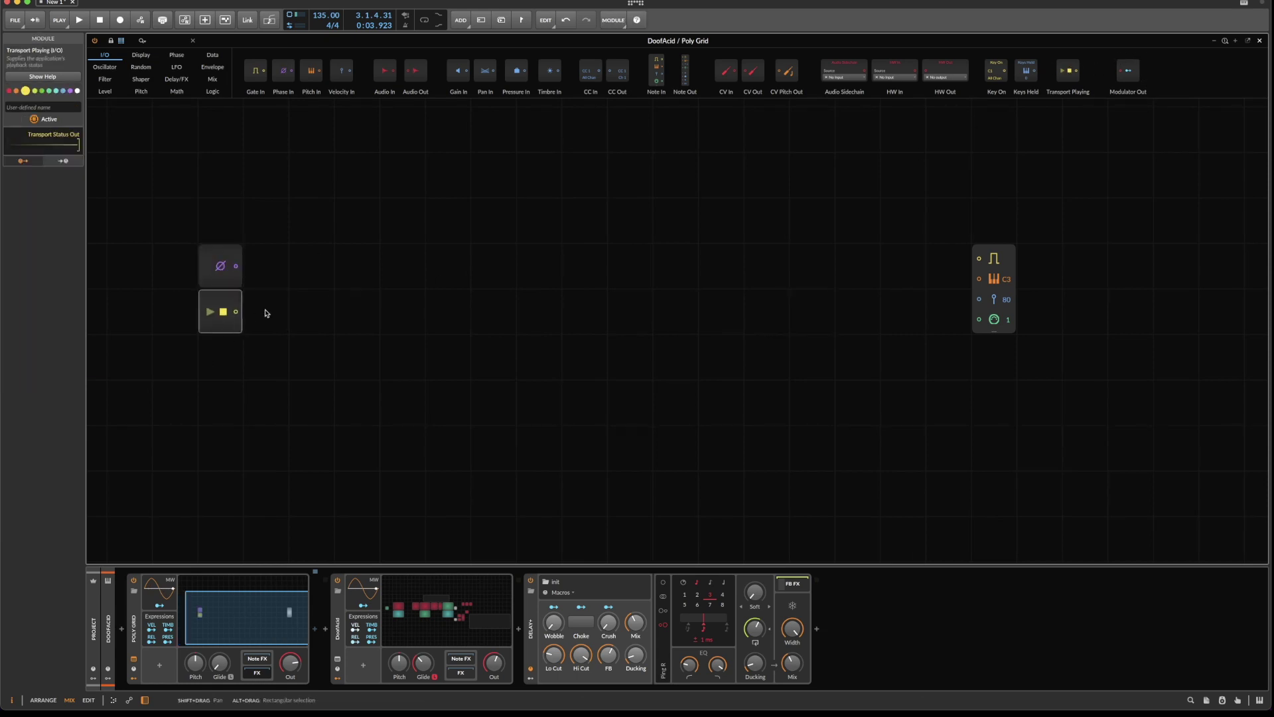
Add a Scaler named 'Master Clock' beside Phase In, with Transport Playing cabled to its Ratio.
click(167, 56)
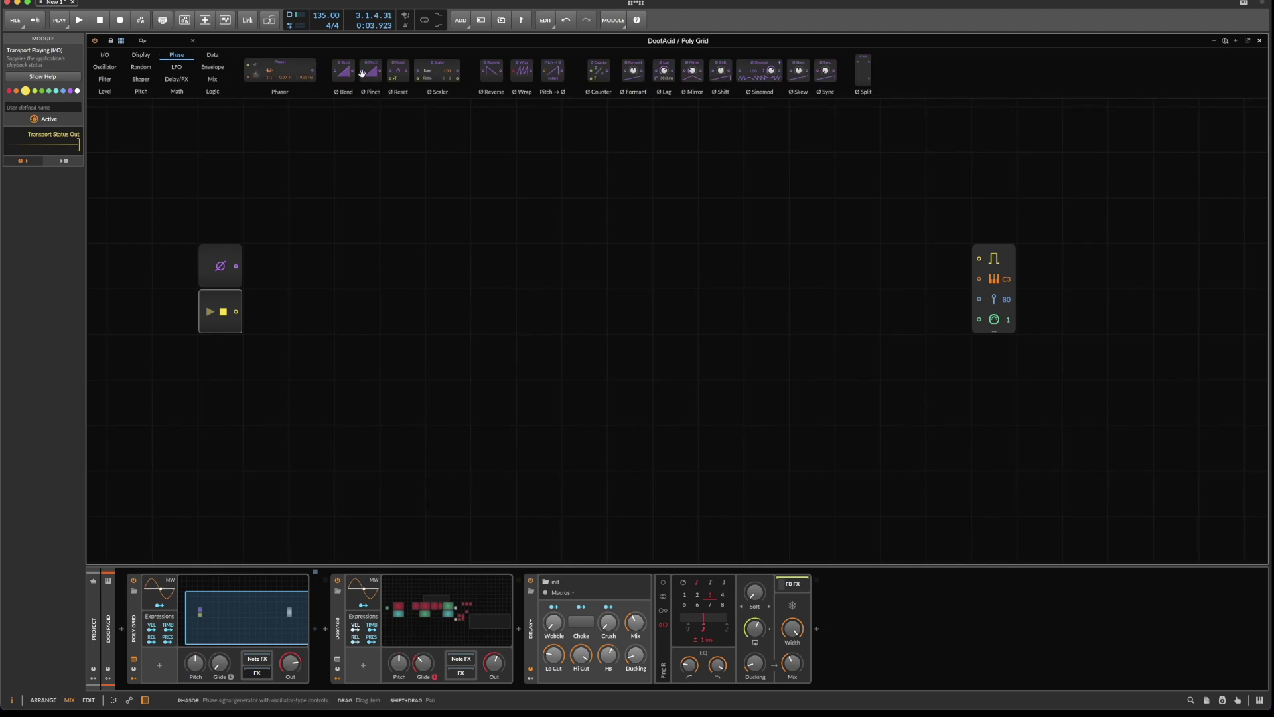
drag(437, 70, 258, 272)
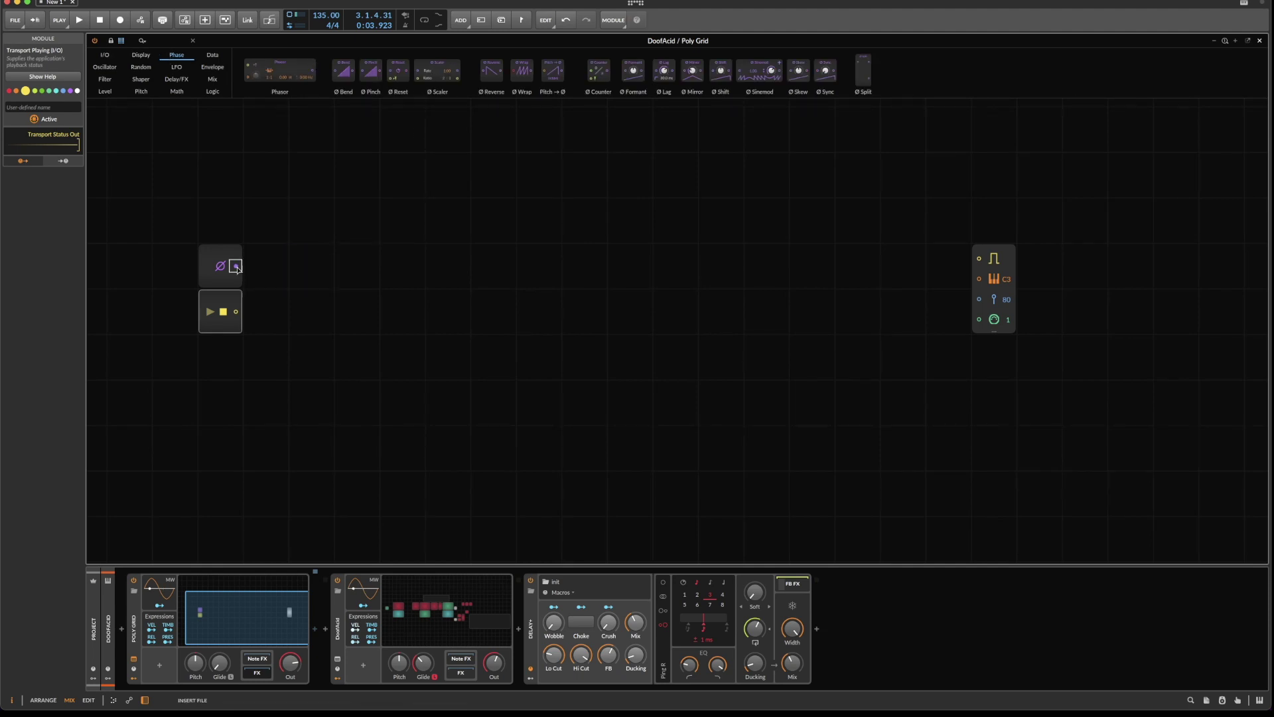
click(47, 107)
text(Master Clock)
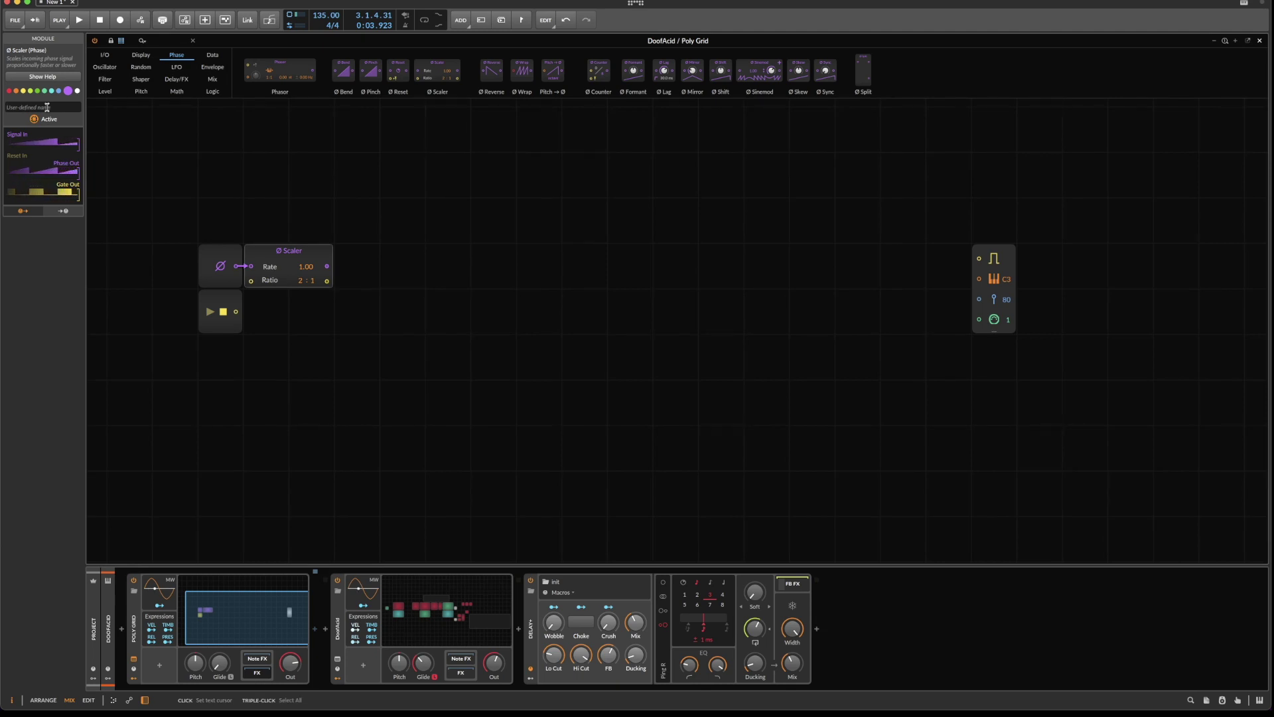
key(Return)
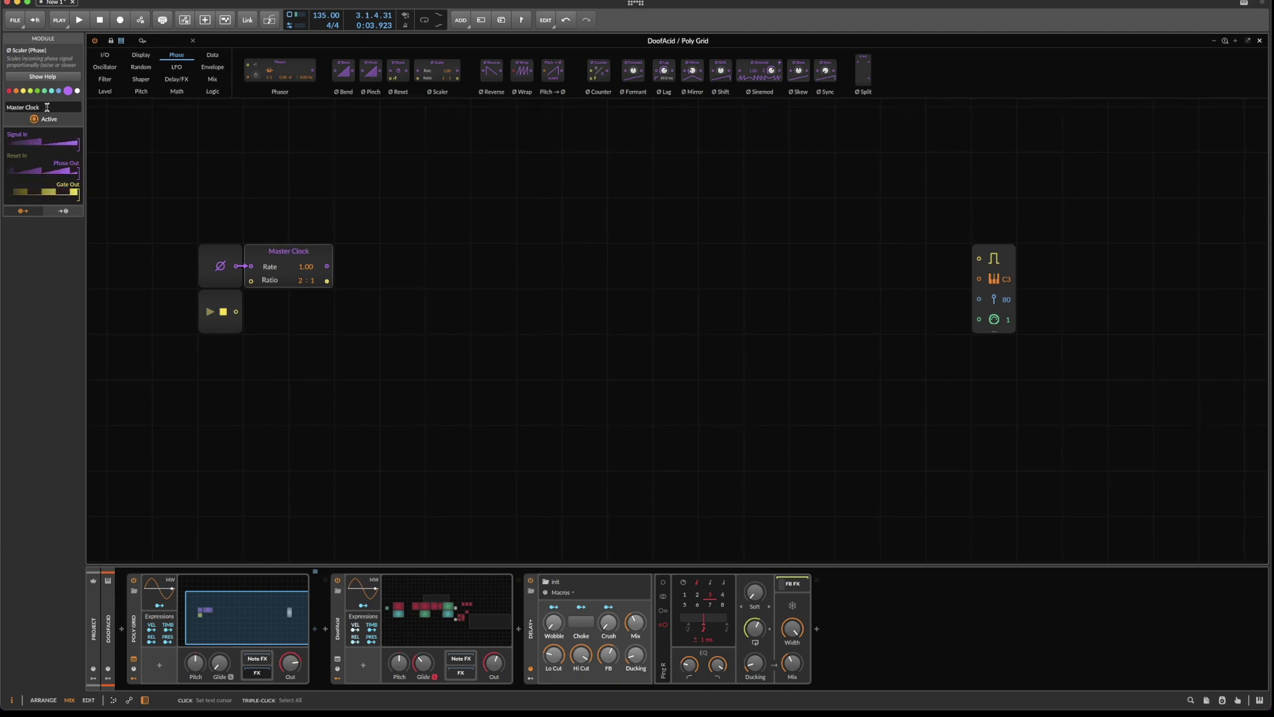
drag(251, 309, 251, 281)
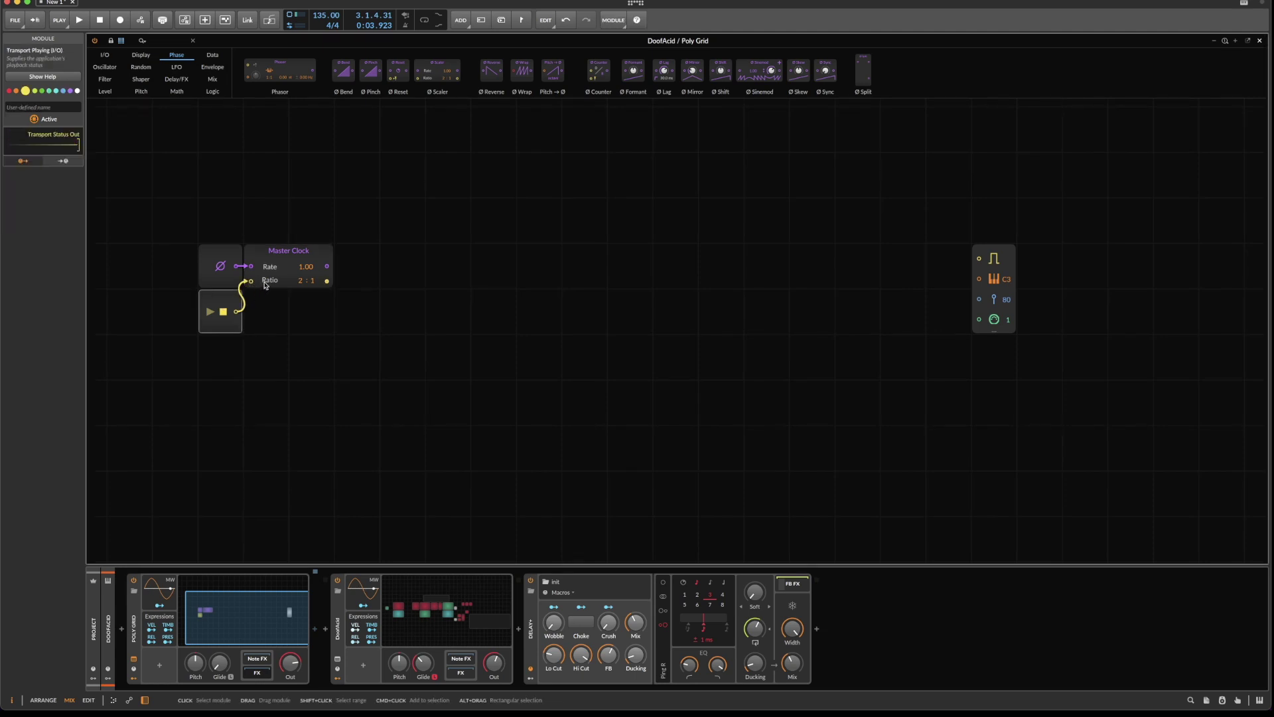
click(219, 59)
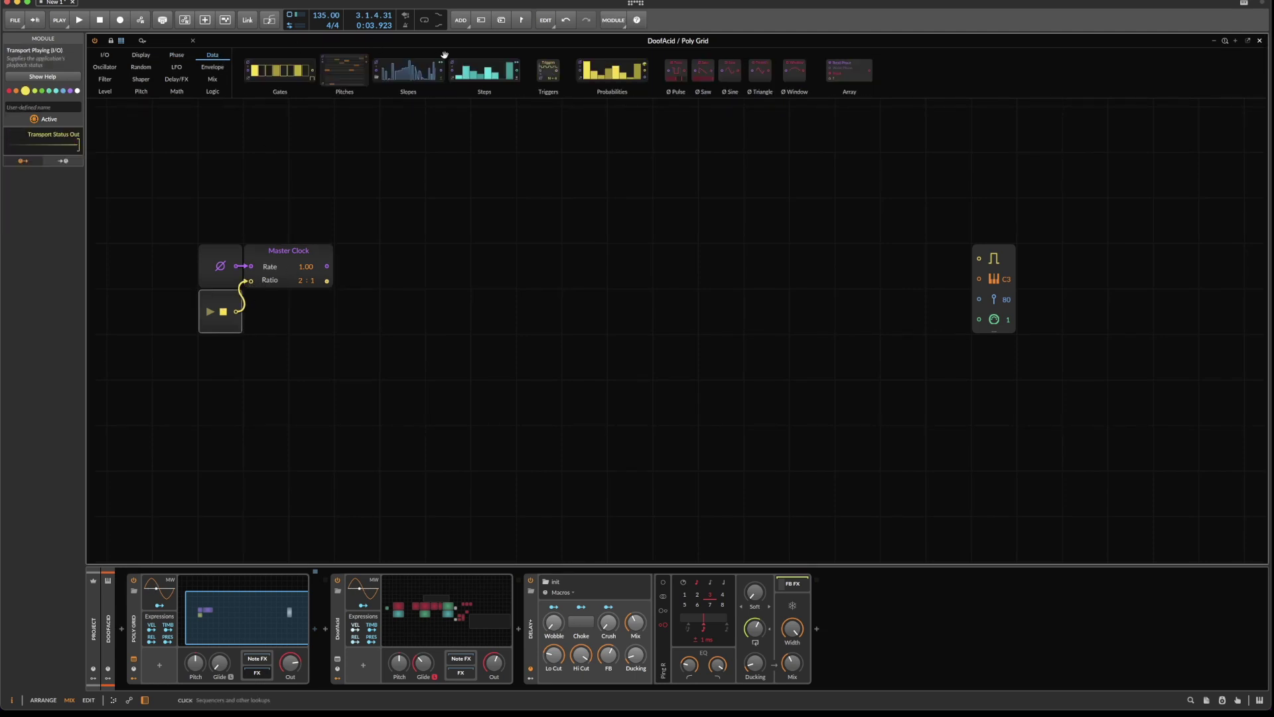
Place a Steps module mid-grid, widen it, and reduce it to 4 steps.
drag(484, 69, 518, 262)
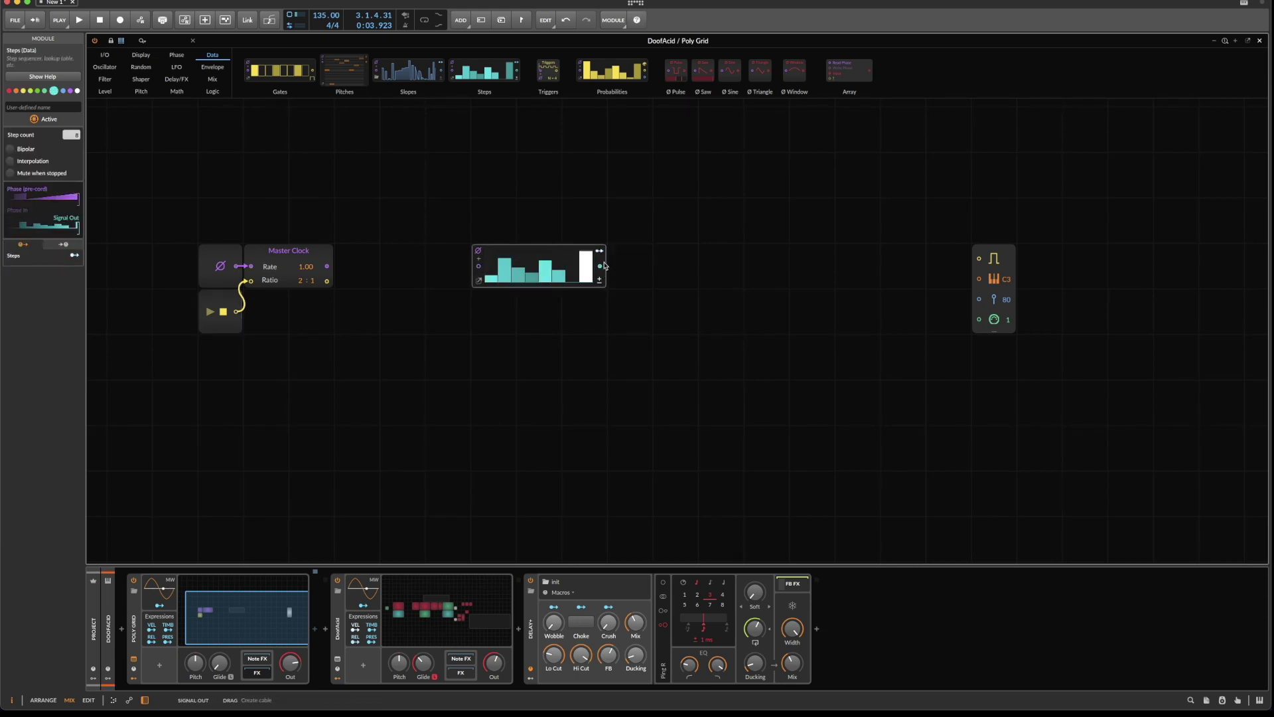
drag(411, 207, 655, 339)
drag(606, 264, 744, 263)
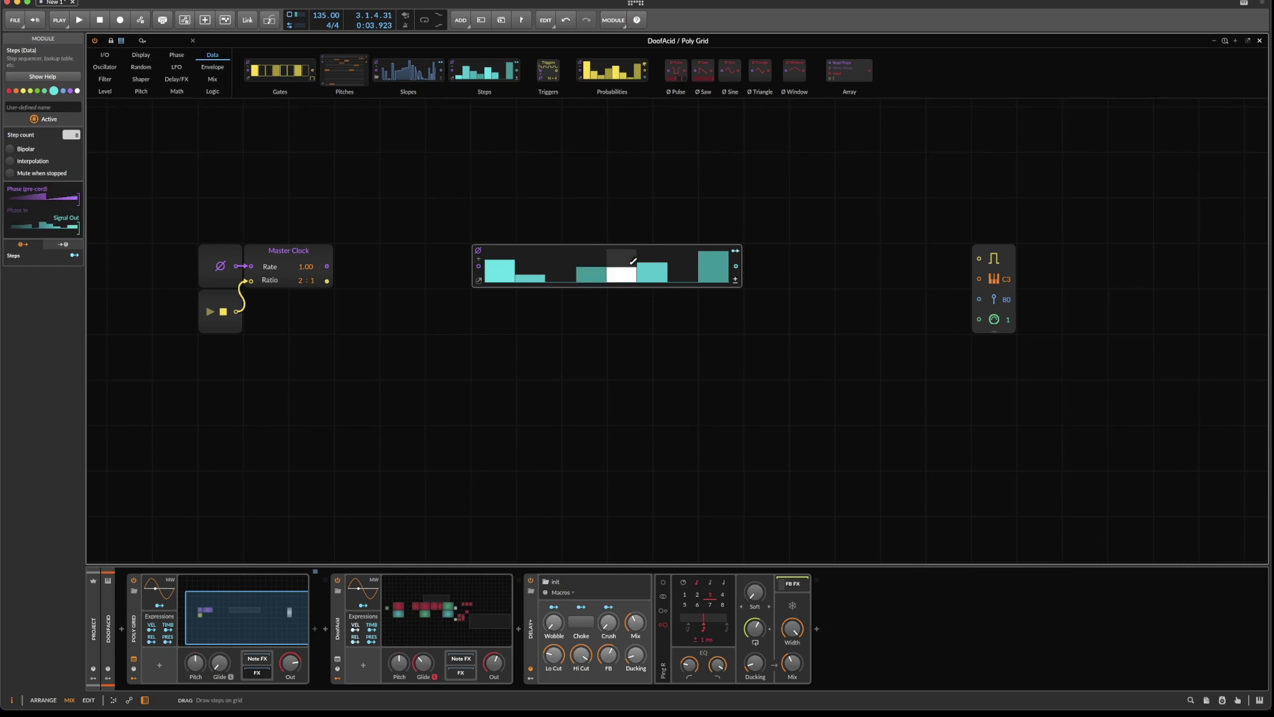
drag(633, 261, 654, 265)
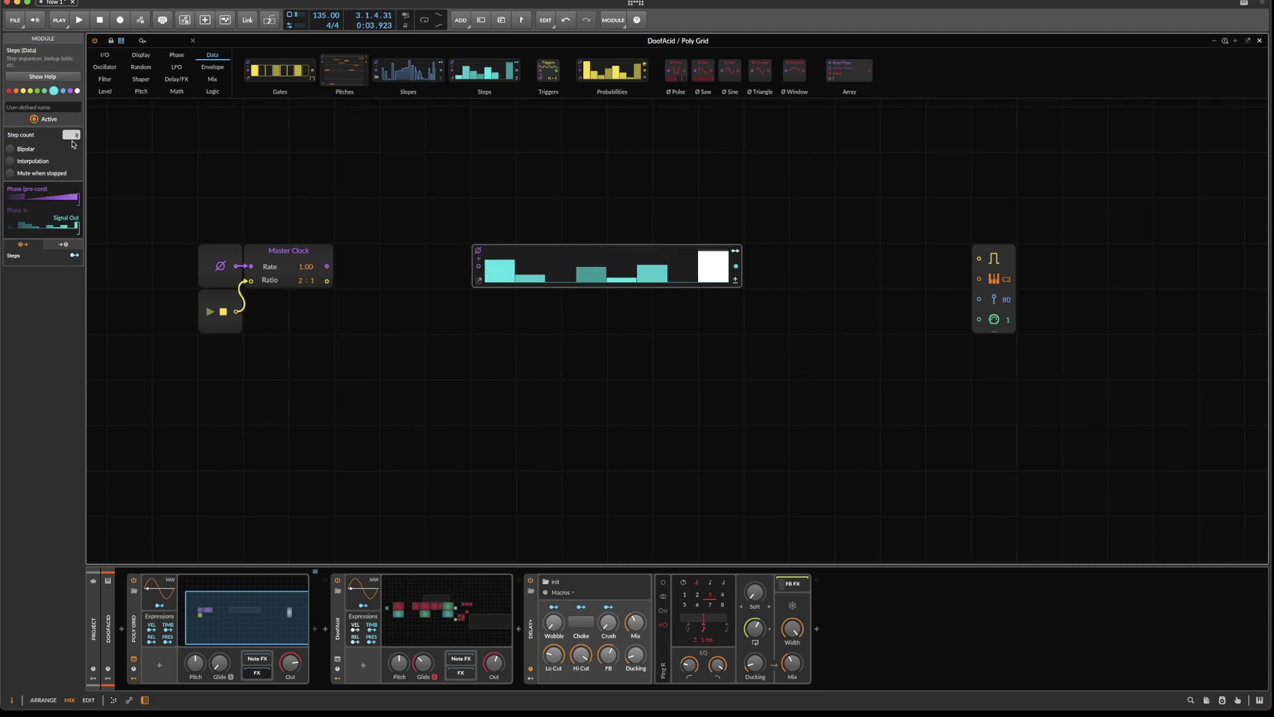
drag(73, 144, 73, 159)
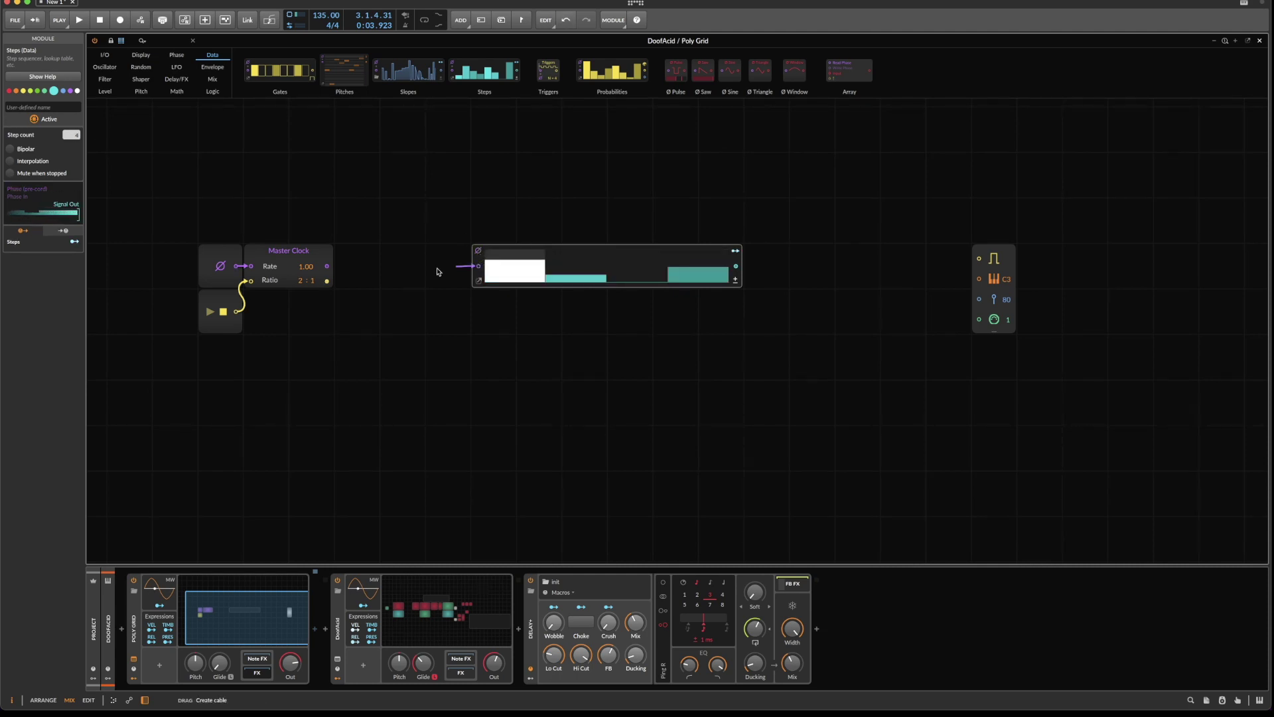
Feed Master Clock's phase output into Steps and enable Mute when stopped.
drag(437, 272, 332, 272)
click(275, 252)
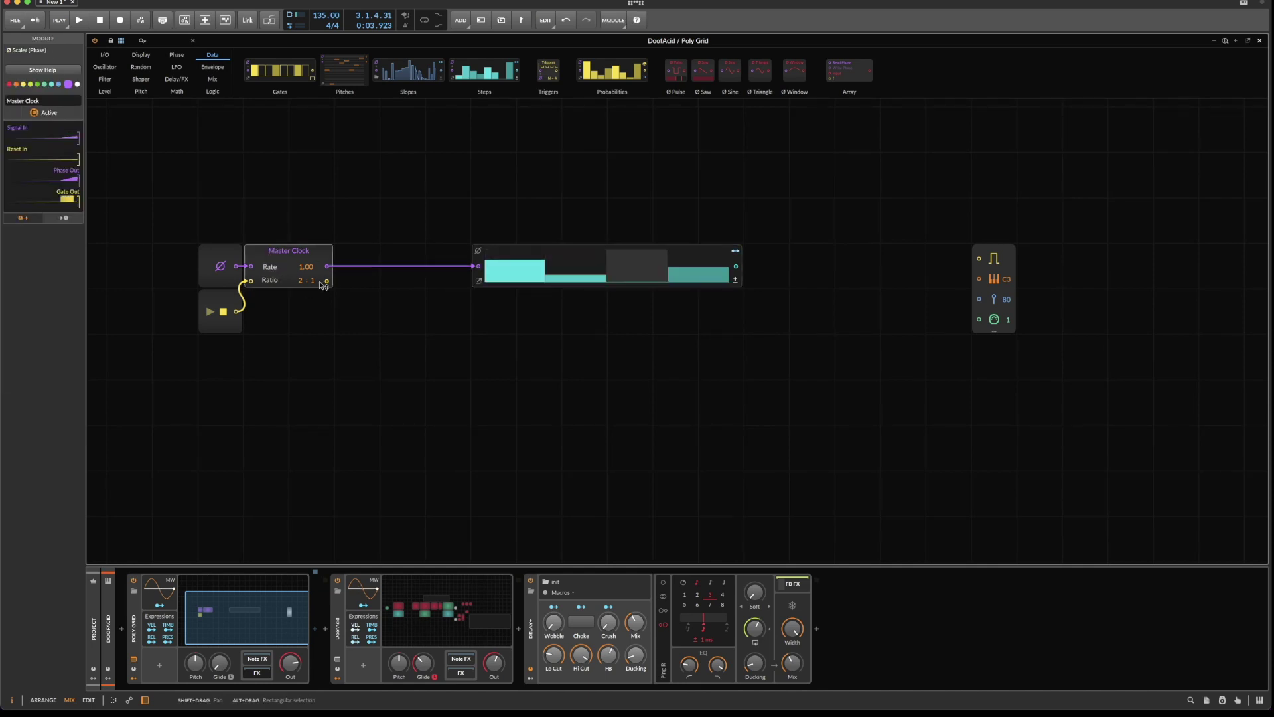
click(481, 280)
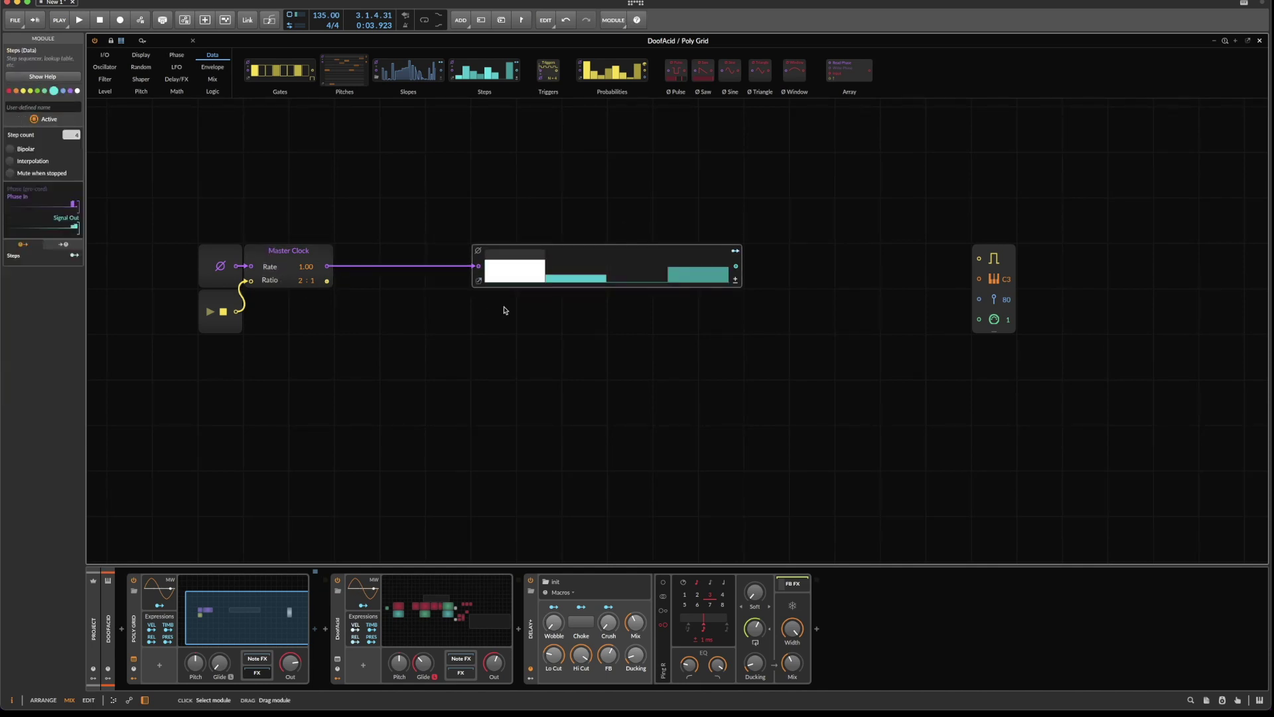
click(17, 175)
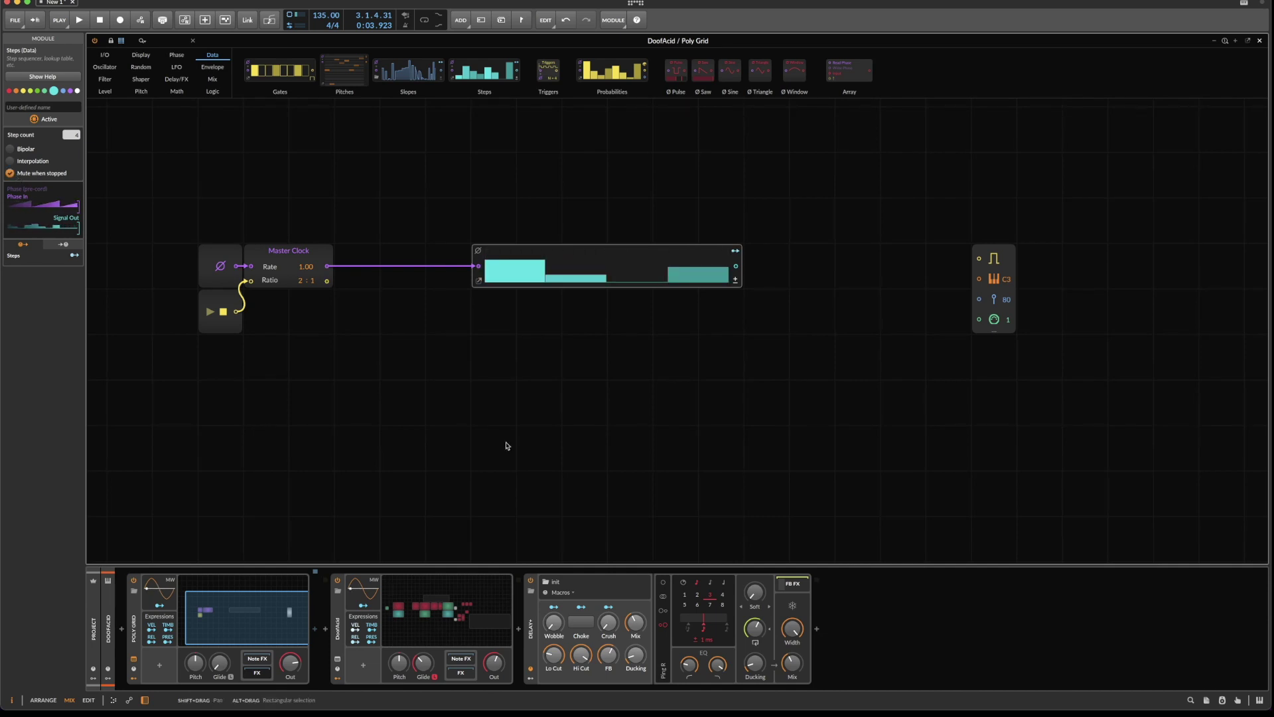
Duplicate the Steps module three times and draw a different step pattern in each row.
drag(381, 150, 438, 205)
key(super+d)
key(super+d)
key(super+d)
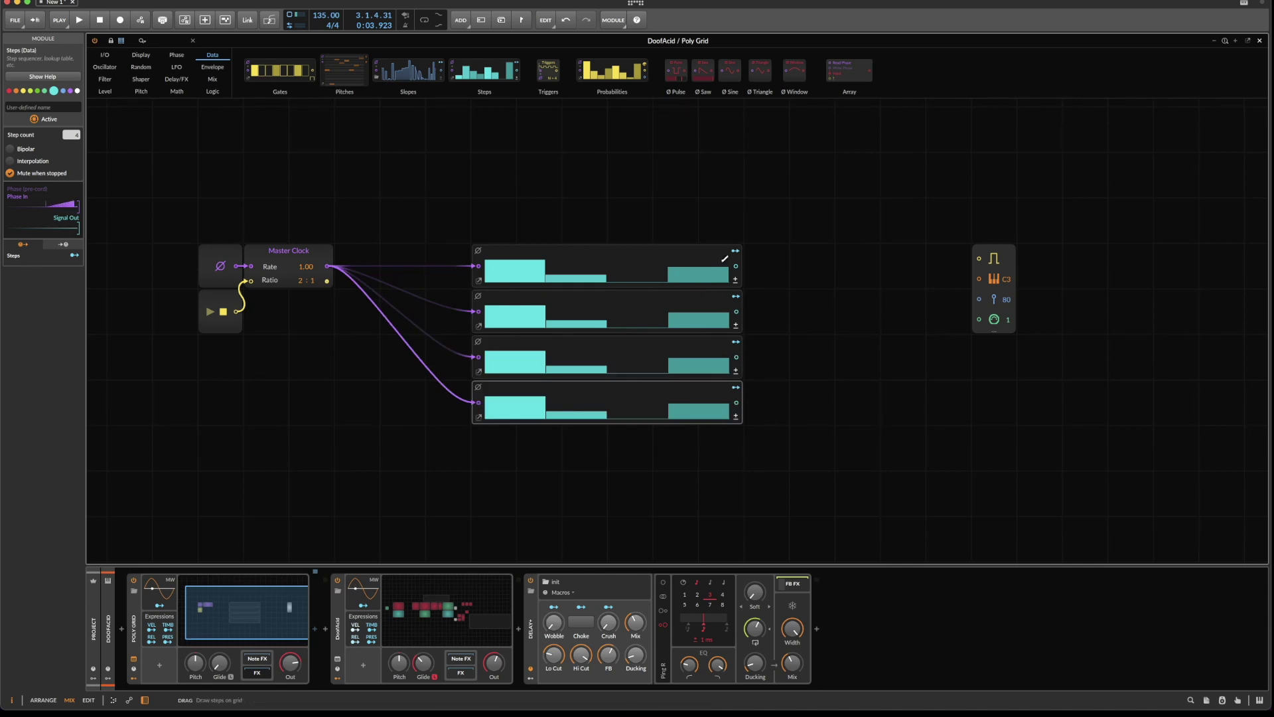
scroll(583, 256, down, 2)
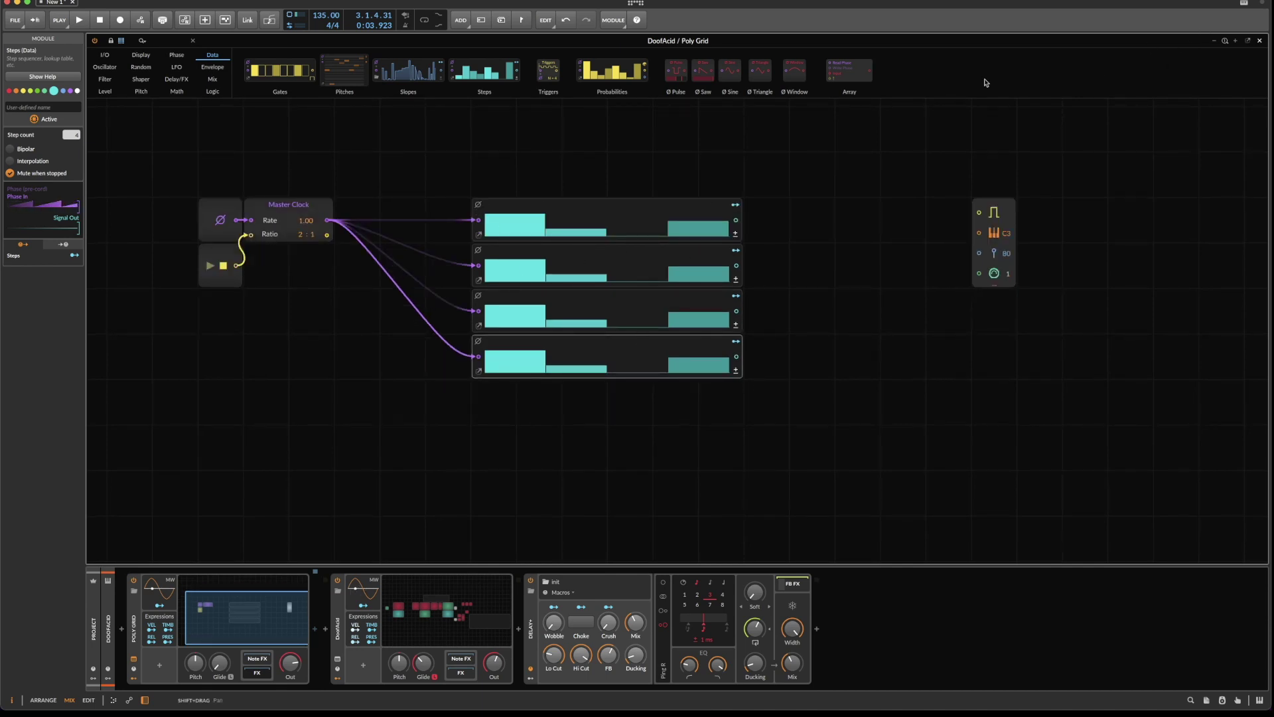
drag(511, 270, 694, 265)
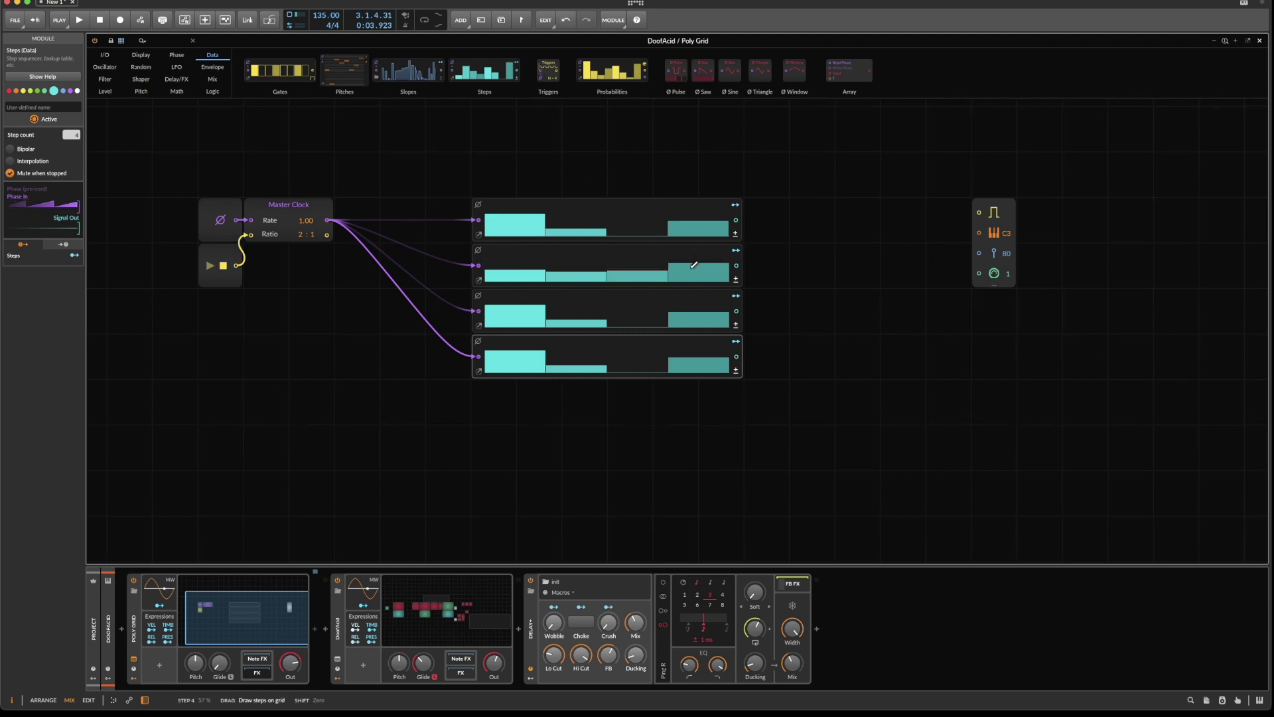
click(576, 325)
click(515, 328)
drag(514, 229, 531, 245)
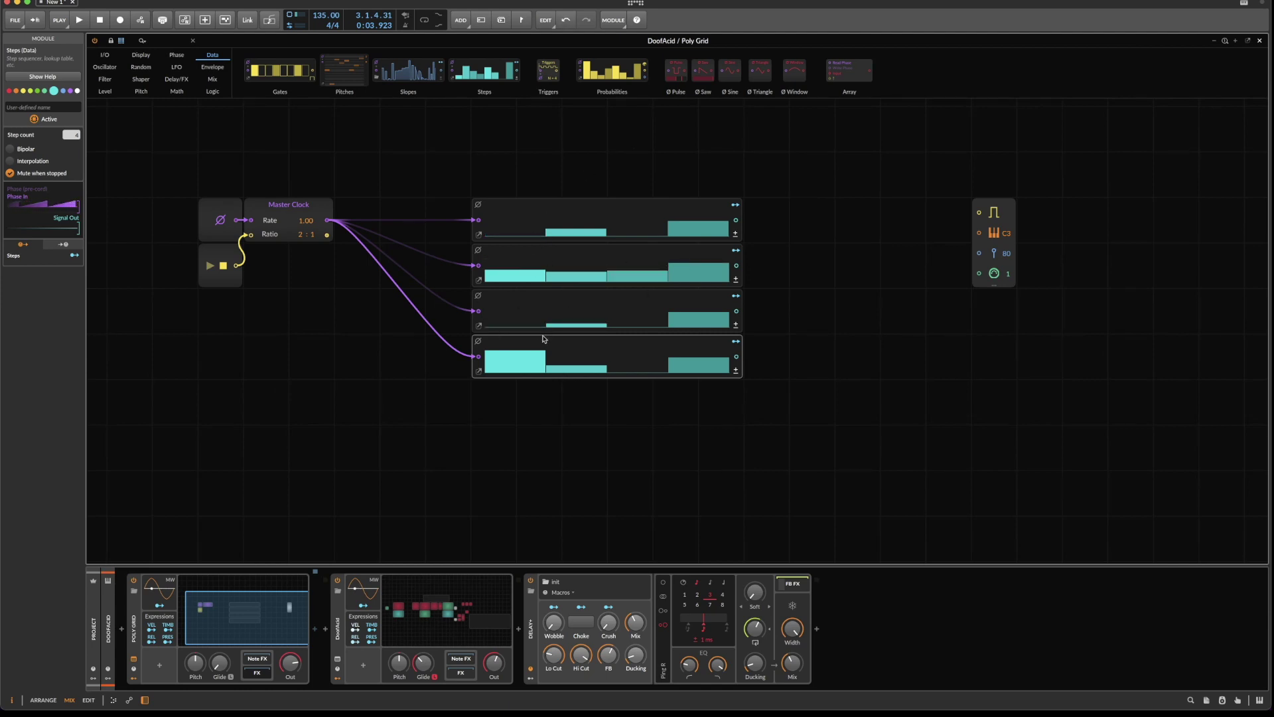
mouse_move(535, 353)
mouse_down()
mouse_move(600, 358)
mouse_move(682, 341)
mouse_move(602, 358)
mouse_up()
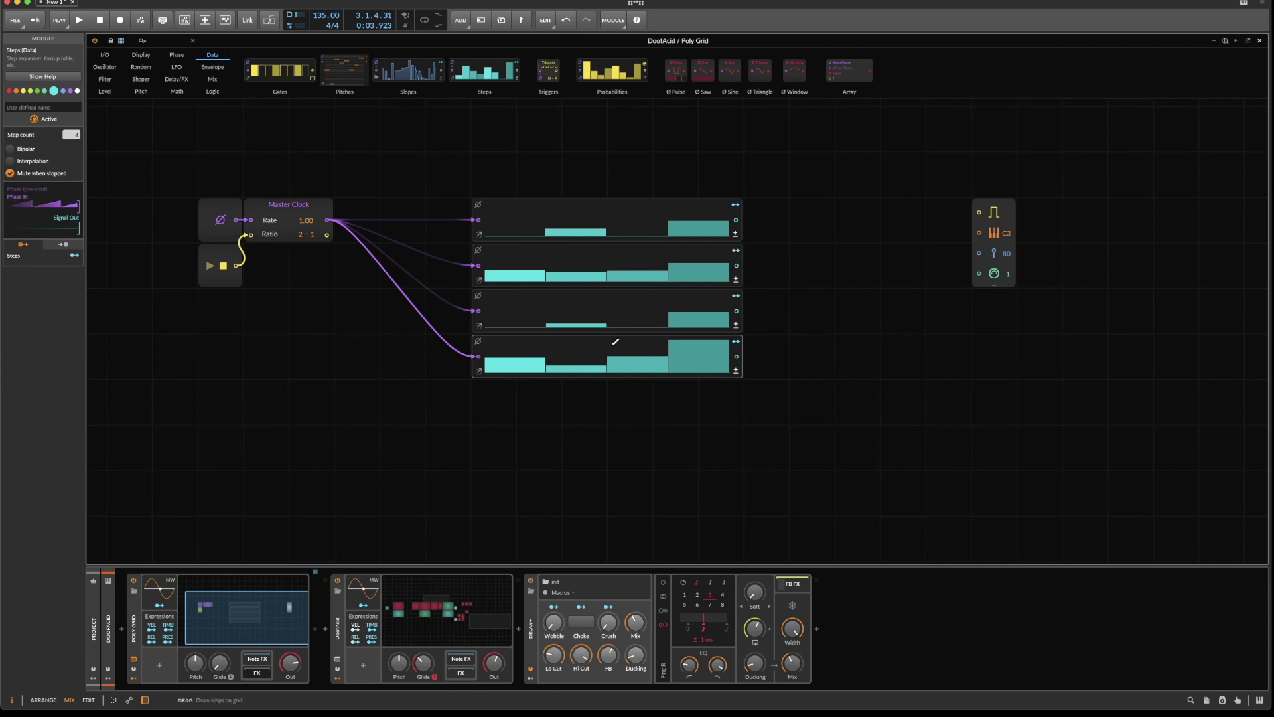
Select and deselect the four sequencers, then drop a Merge module beside them.
drag(605, 167, 655, 435)
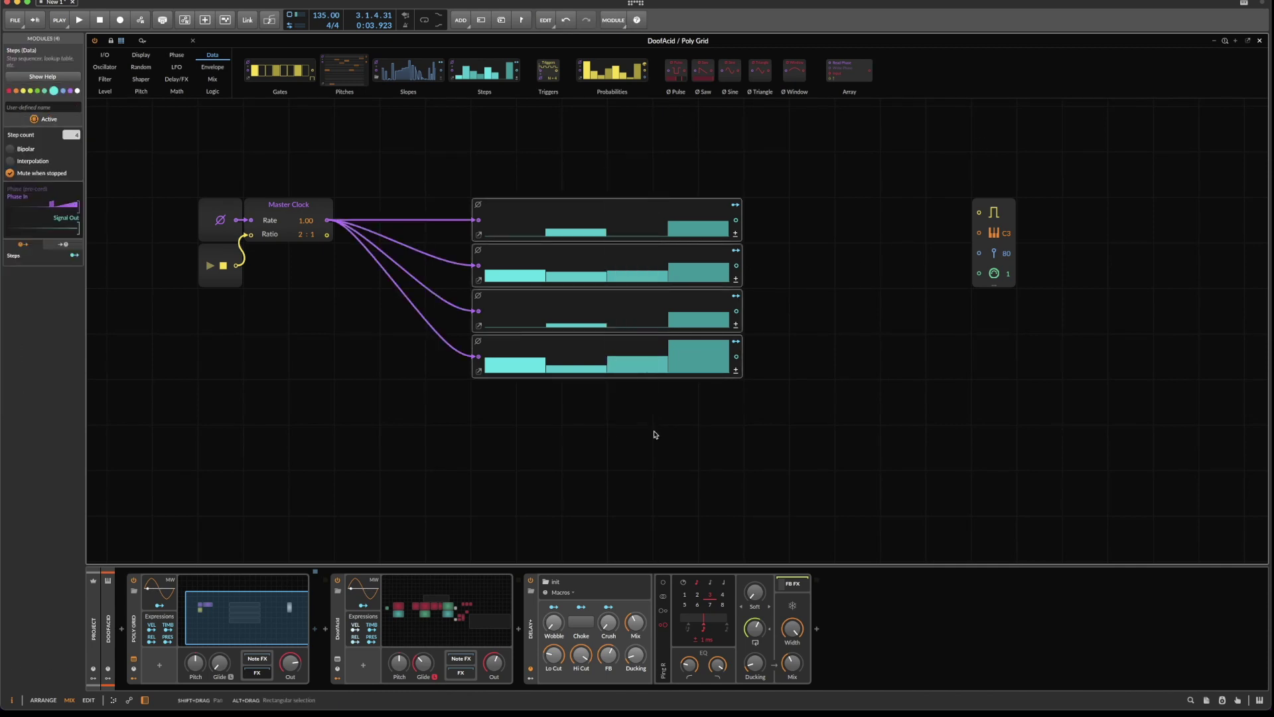
drag(515, 153, 483, 175)
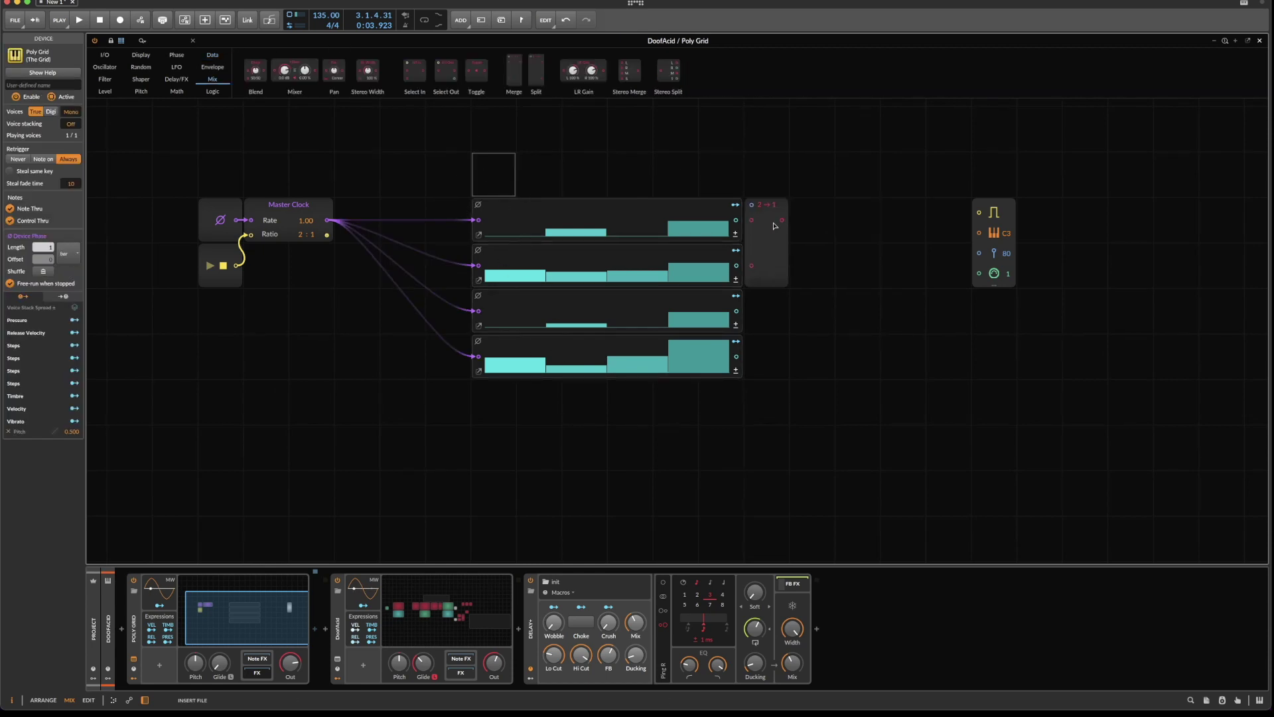
click(774, 226)
Set Merge to 4 inputs, cable Steps outputs 1–4 into it, and shift it down.
drag(73, 148, 73, 137)
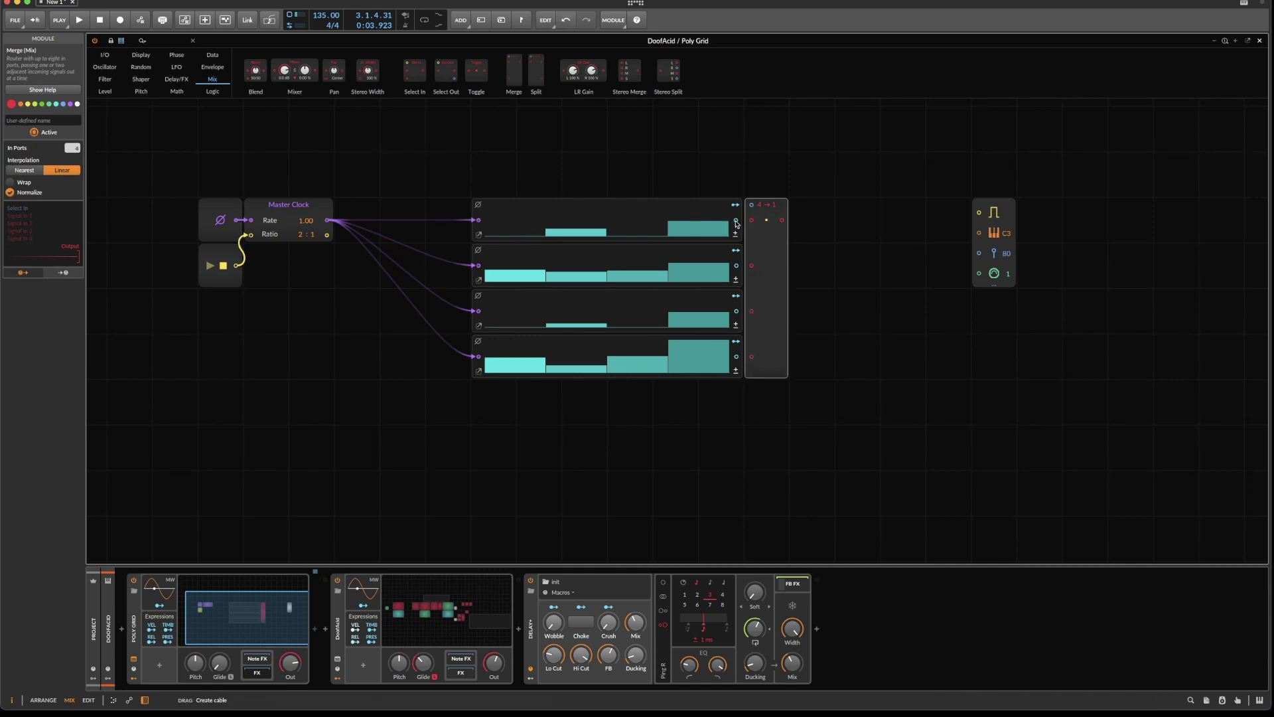
drag(736, 221, 751, 220)
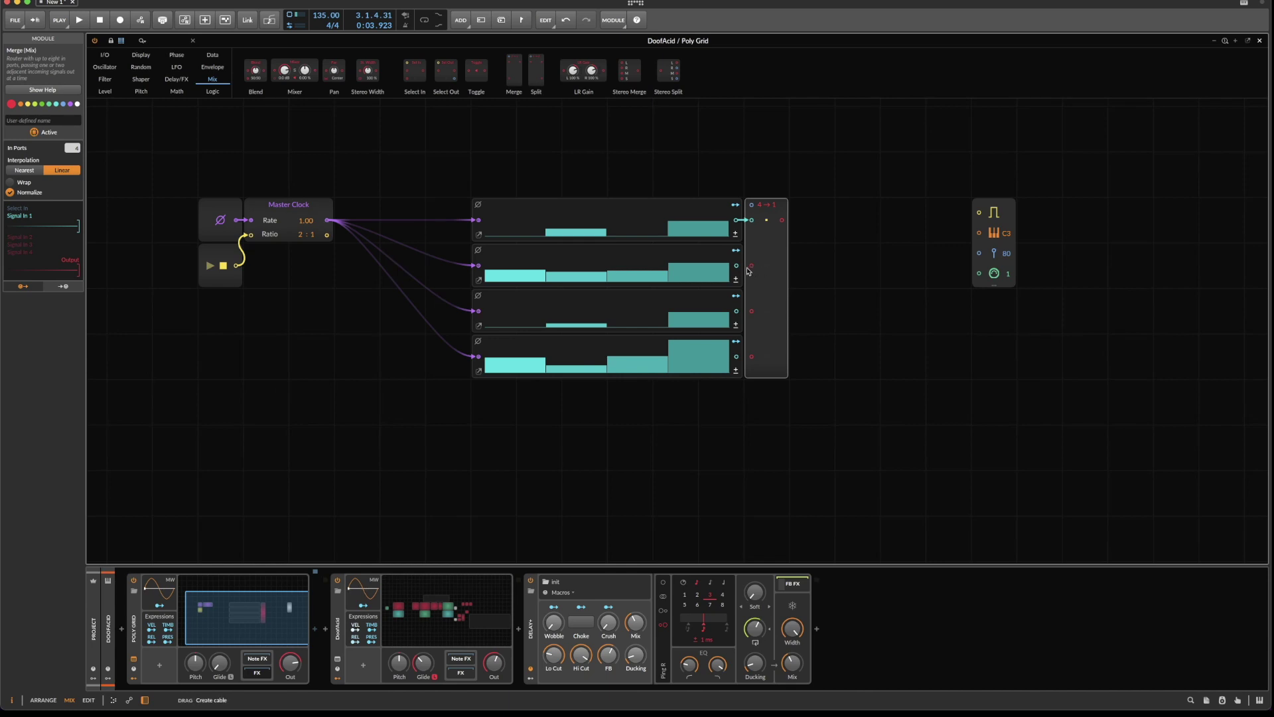
drag(736, 265, 752, 265)
drag(737, 311, 752, 310)
drag(736, 357, 752, 356)
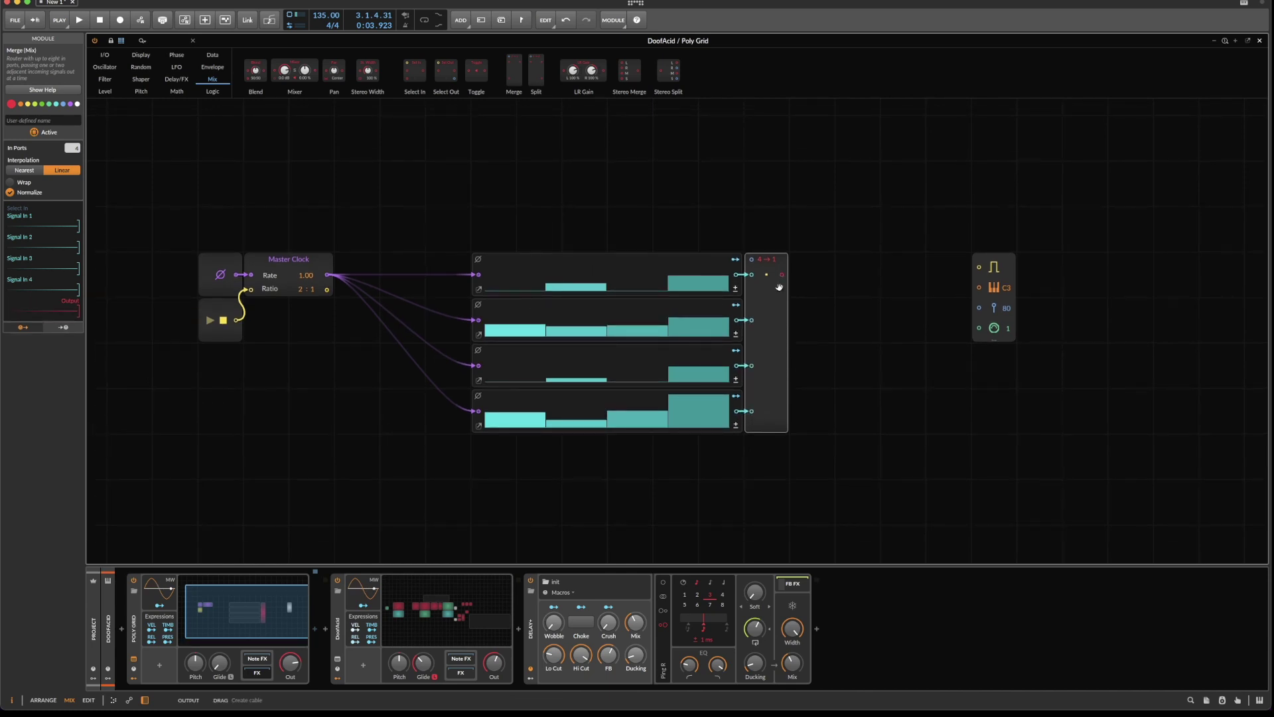
mouse_move(769, 331)
mouse_down()
mouse_move(771, 377)
mouse_move(770, 331)
mouse_up()
Duplicate Master Clock and its Transport Playing module and place both above the Merge.
click(287, 260)
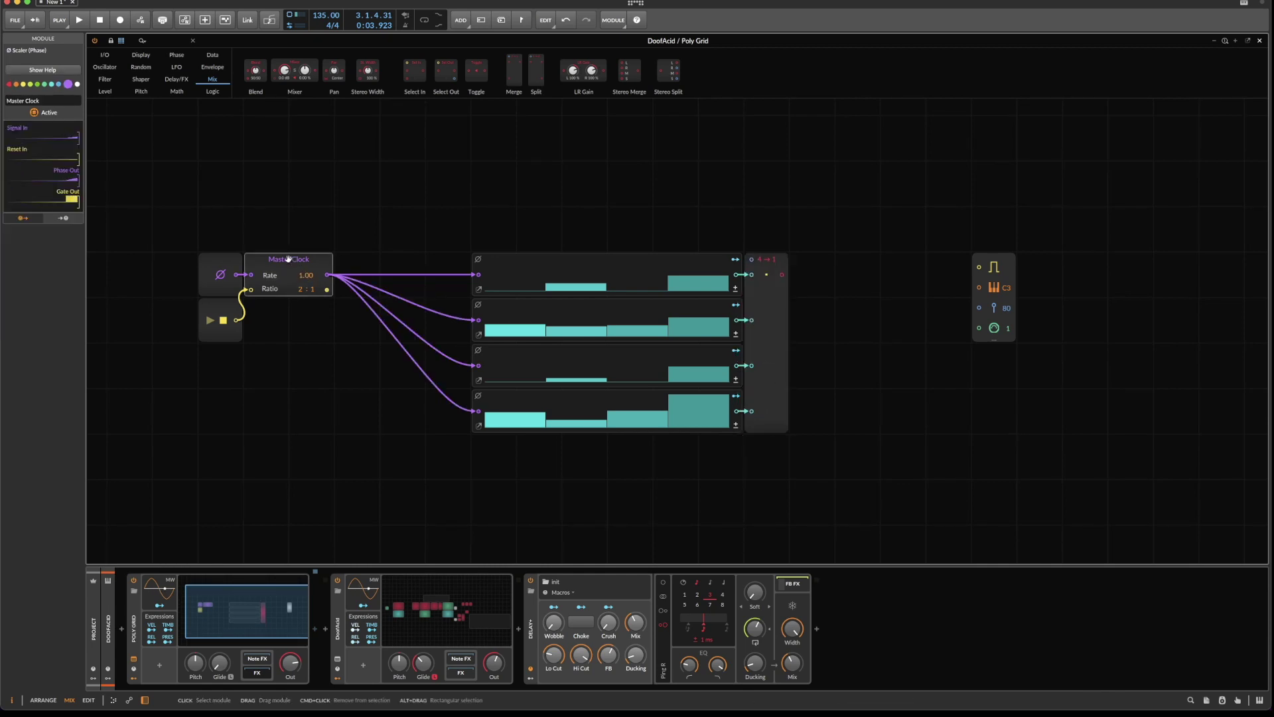
key(super+d)
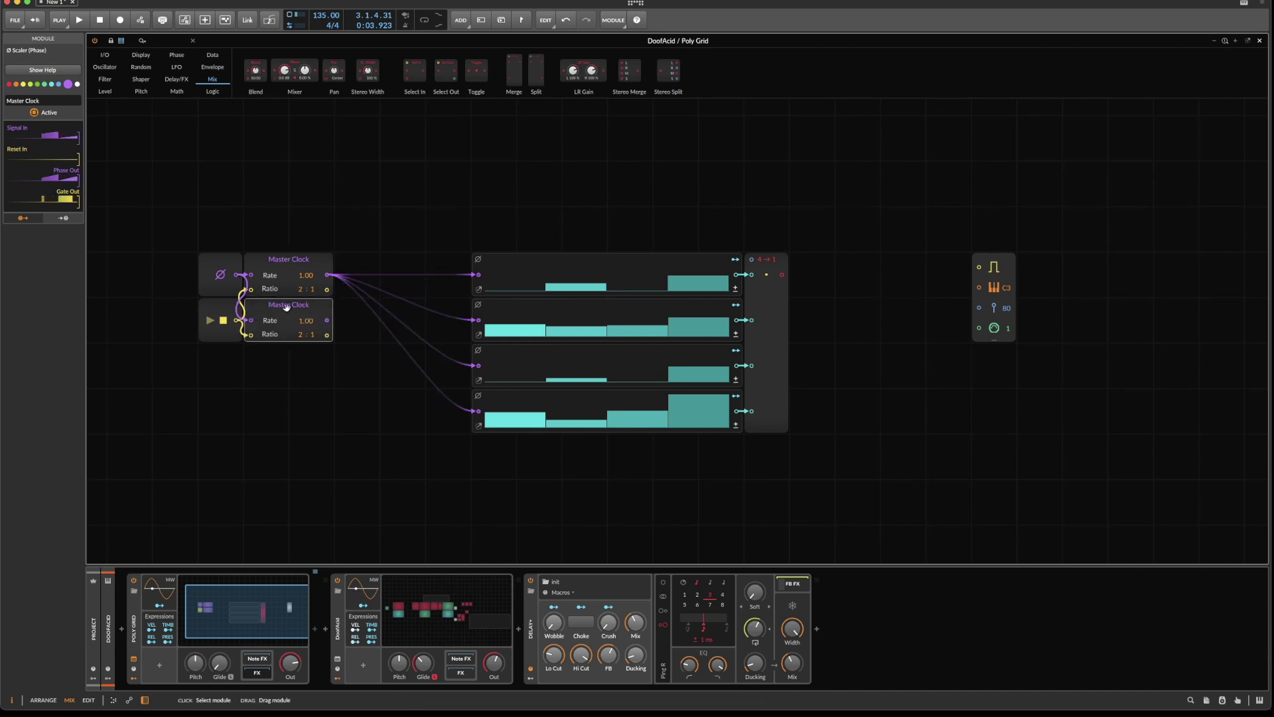
drag(271, 323, 680, 232)
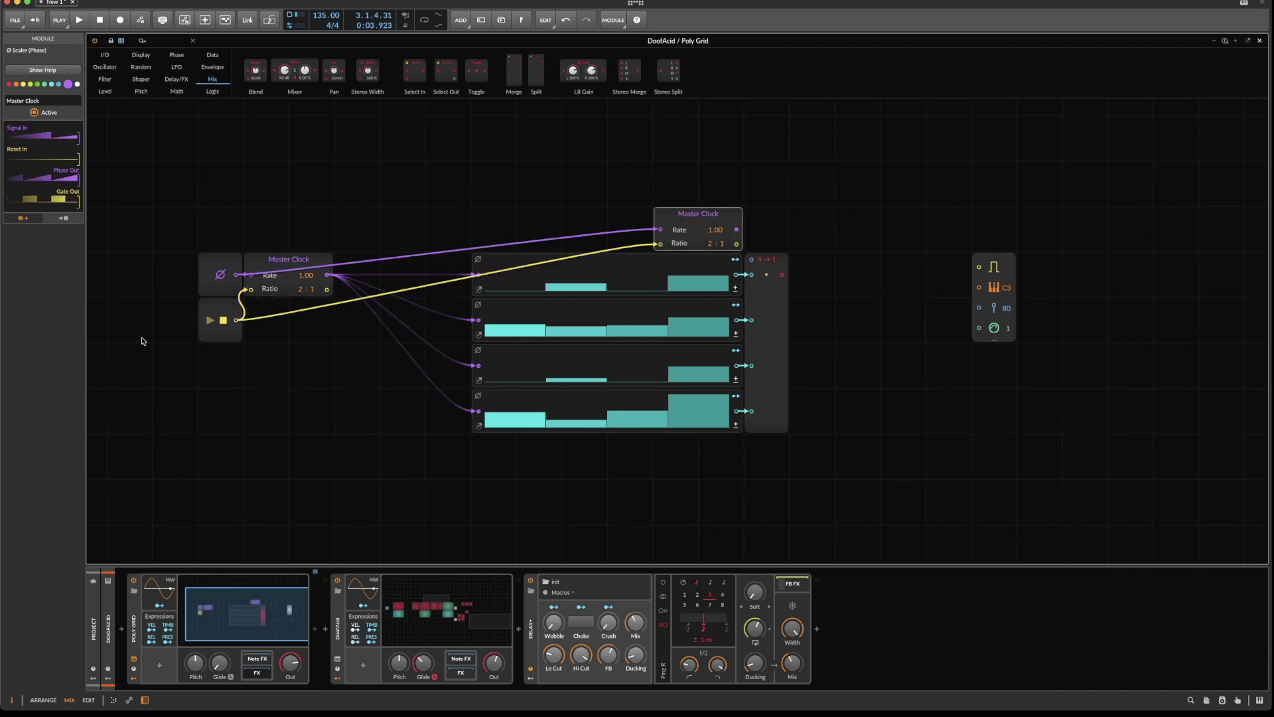
click(226, 335)
key(super+d)
drag(221, 364, 627, 230)
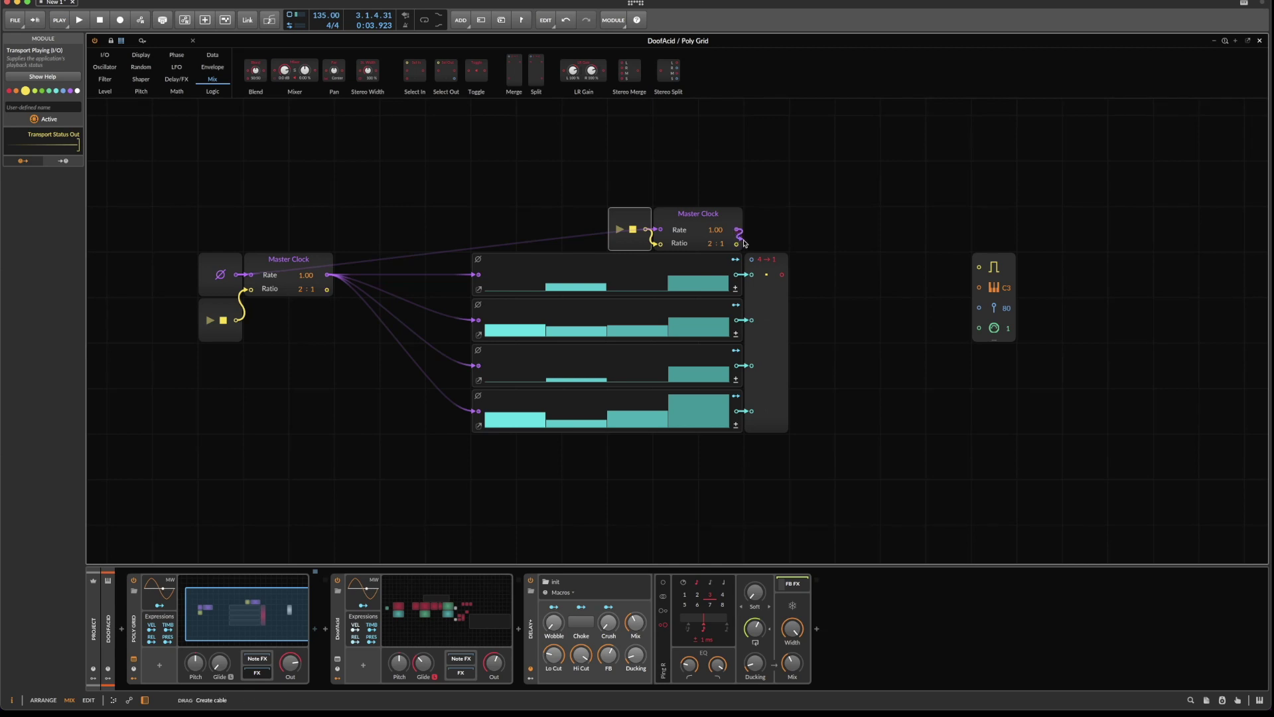
Cable the new clock to Merge's selector, feed it the first clock's phase, and set Merge to Nearest.
drag(749, 253, 751, 259)
click(239, 277)
drag(330, 278, 683, 231)
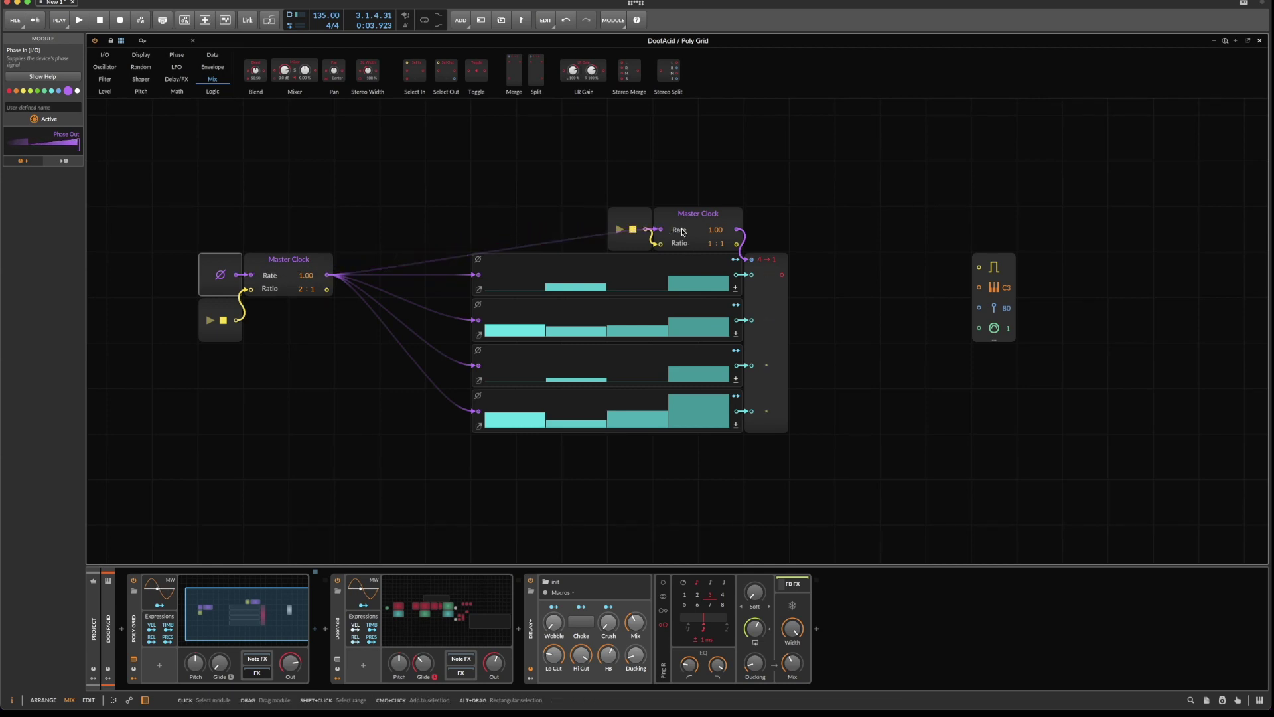
click(783, 266)
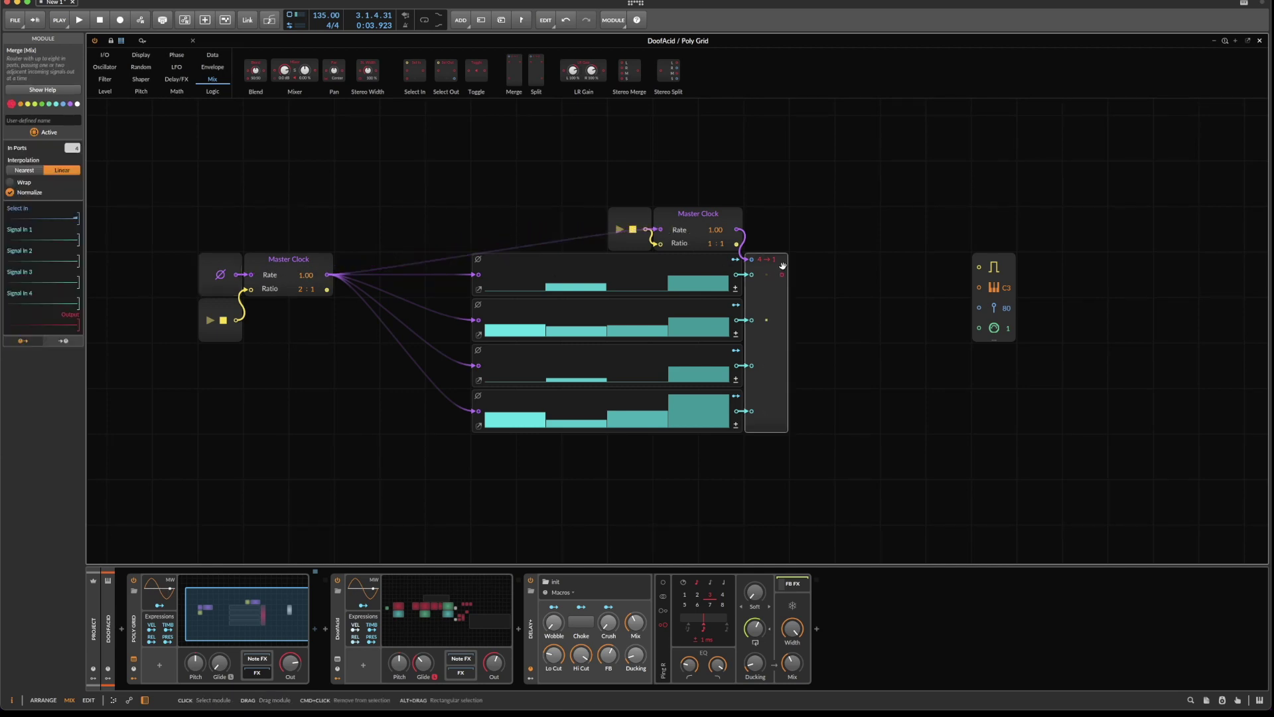
click(24, 169)
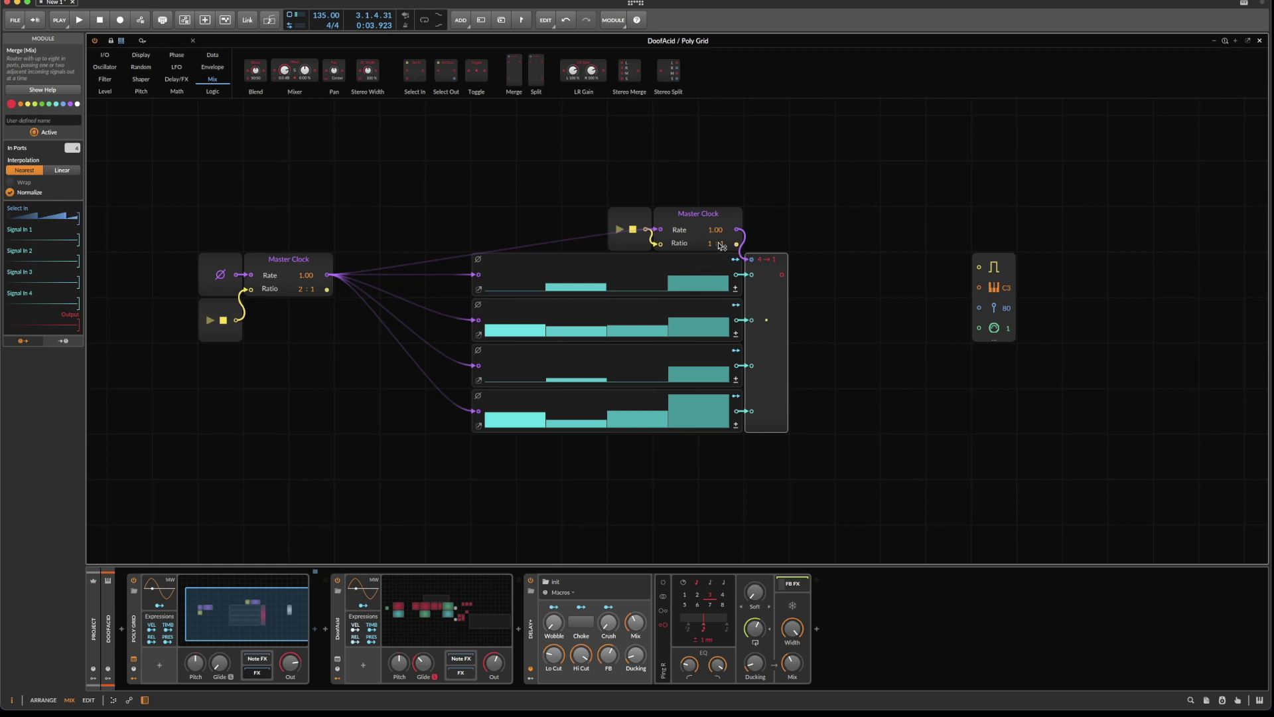
Set the new clock's ratio to 1 : 4 and briefly play the sequence.
drag(722, 246, 722, 247)
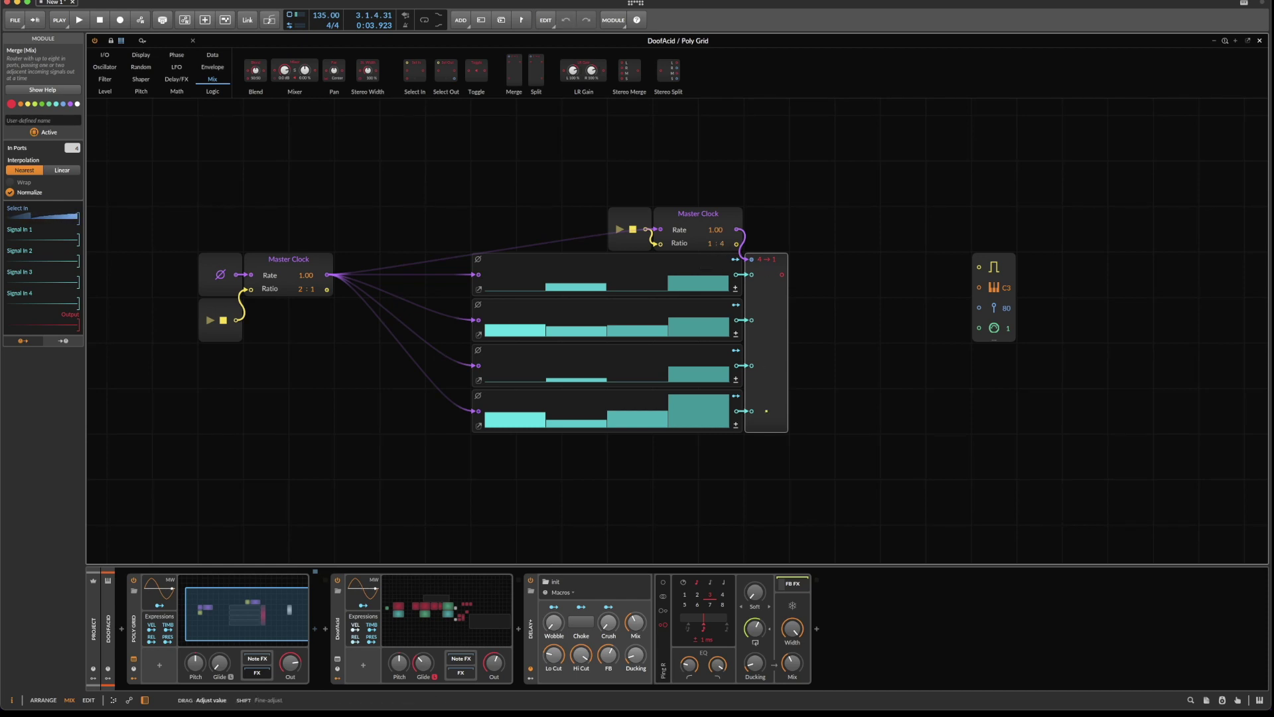
drag(722, 246, 719, 245)
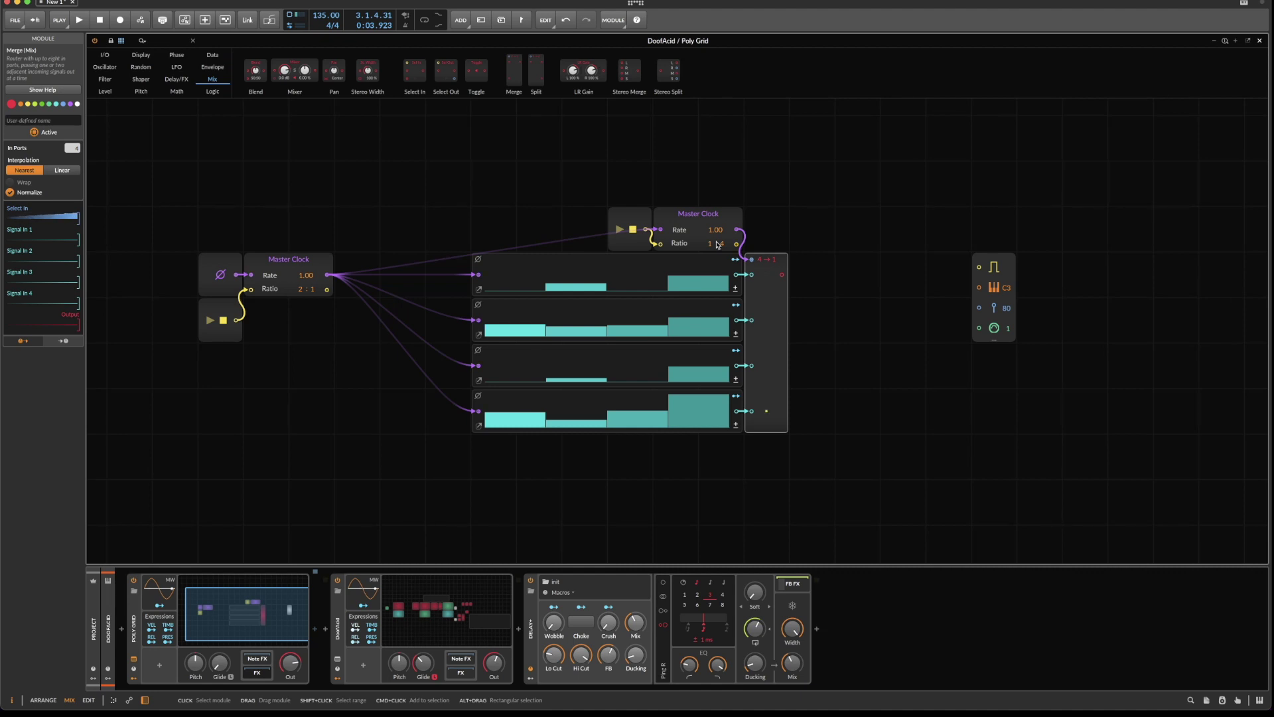
key(space)
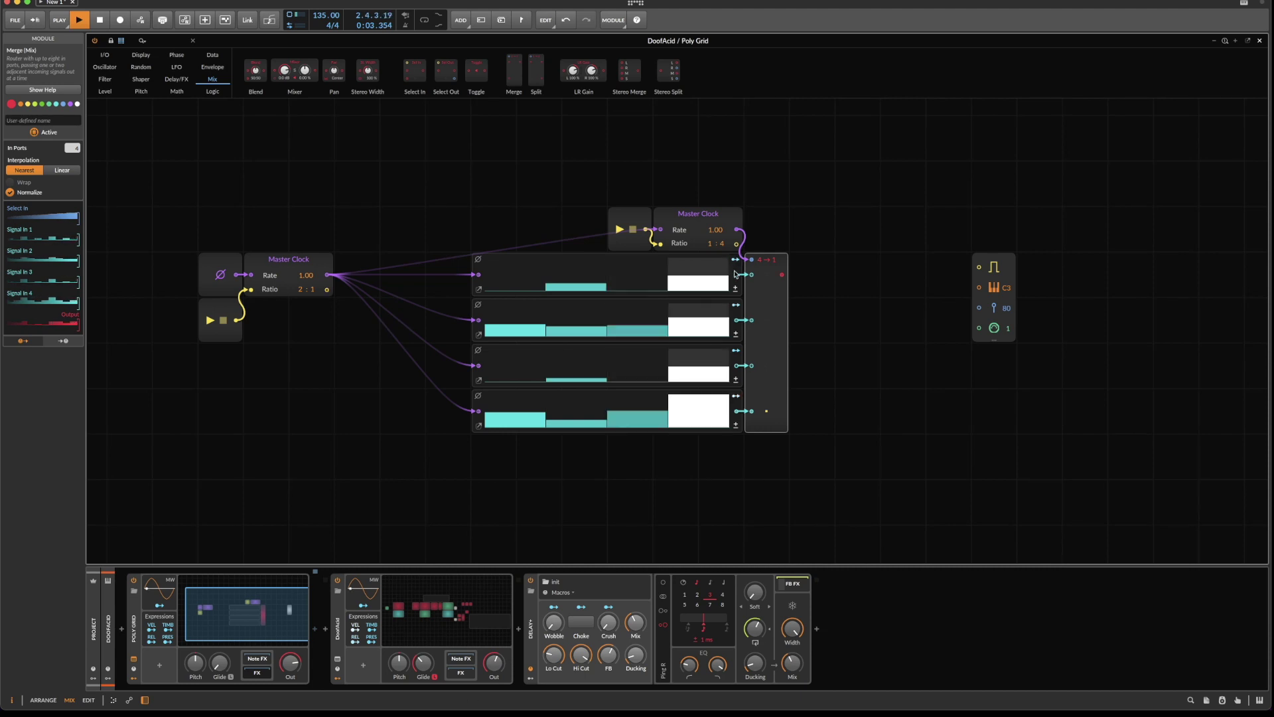
key(space)
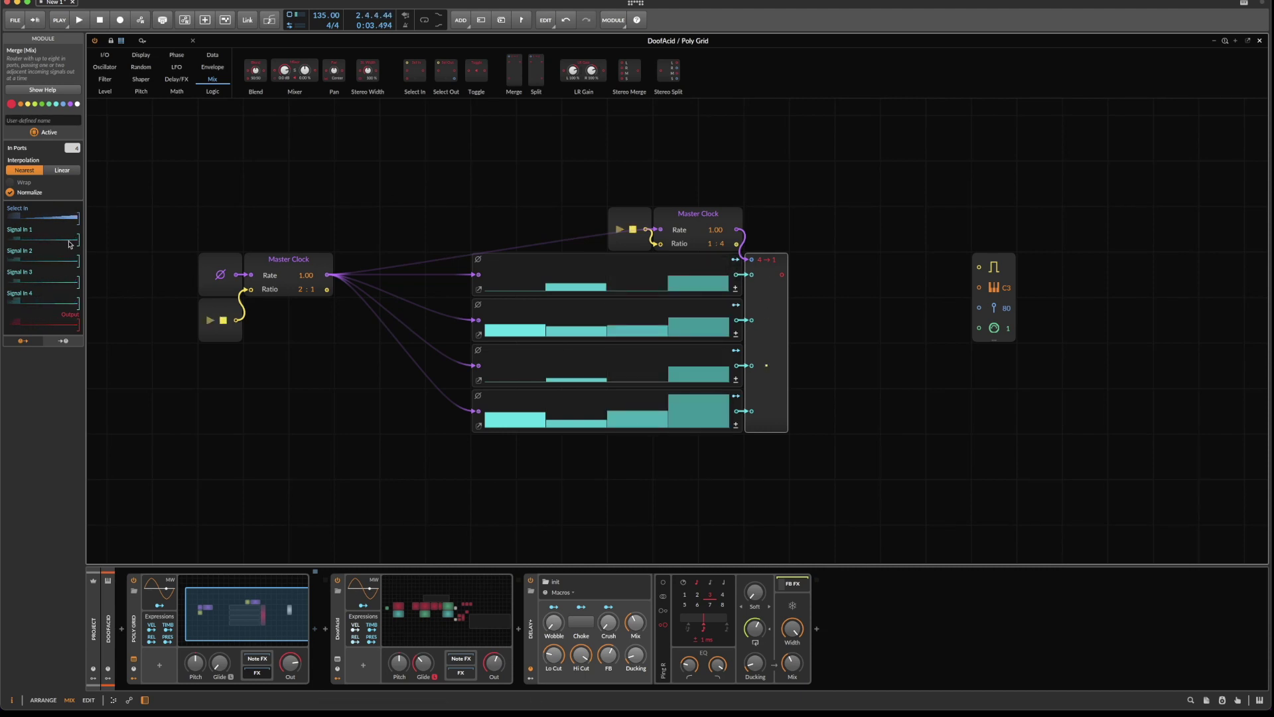
Move the clock group up-left and add Reverse, Select In and Button modules beside it.
drag(164, 243, 261, 365)
drag(276, 260, 229, 214)
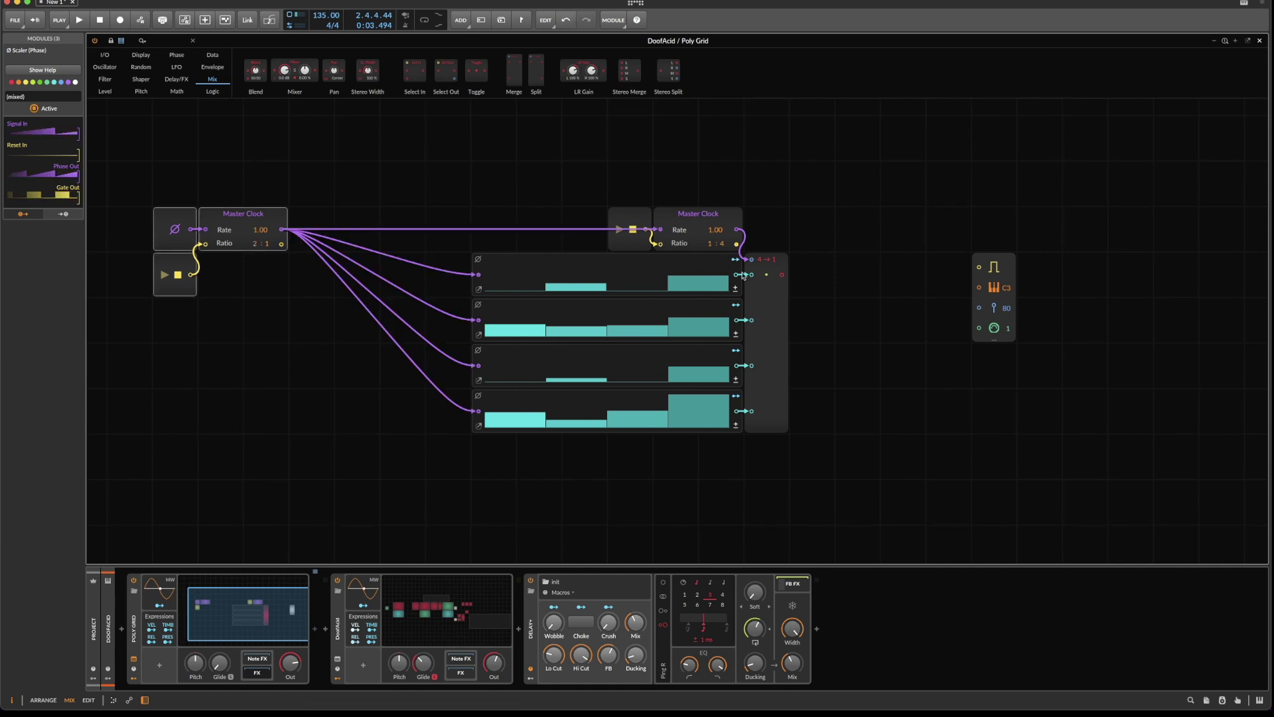
click(176, 55)
drag(491, 70, 297, 283)
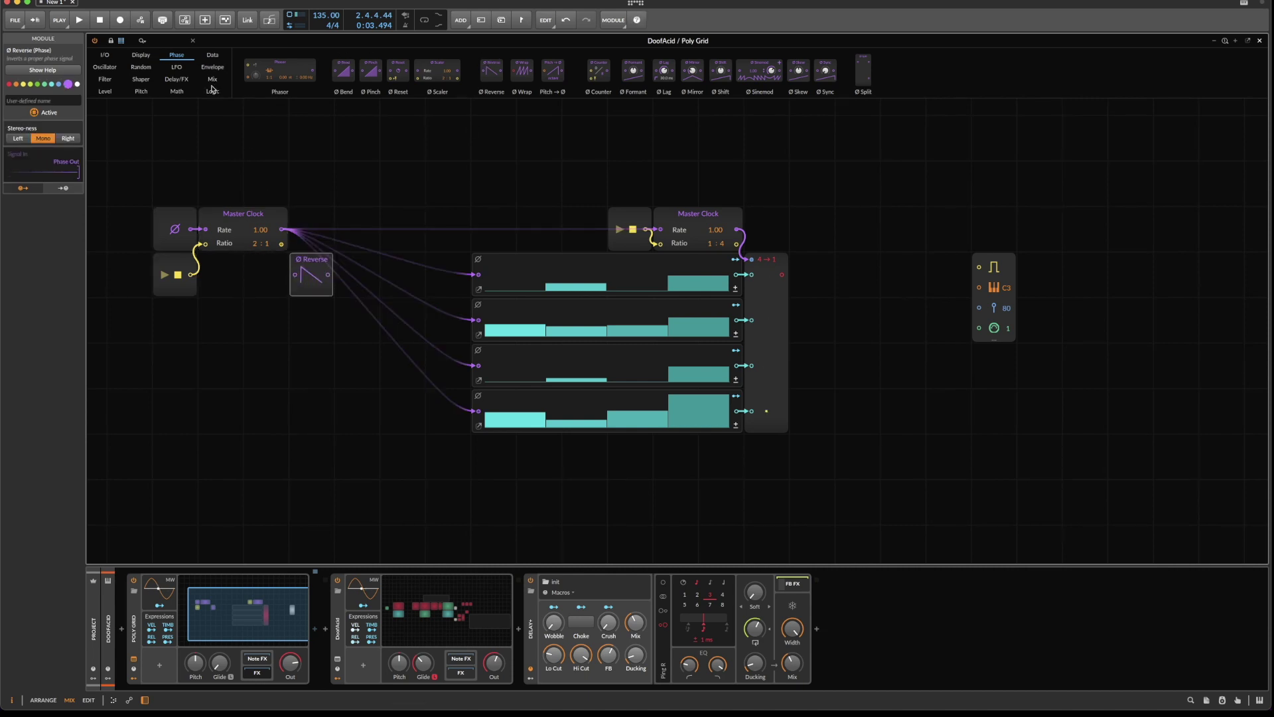
click(212, 79)
drag(413, 69, 306, 226)
click(212, 91)
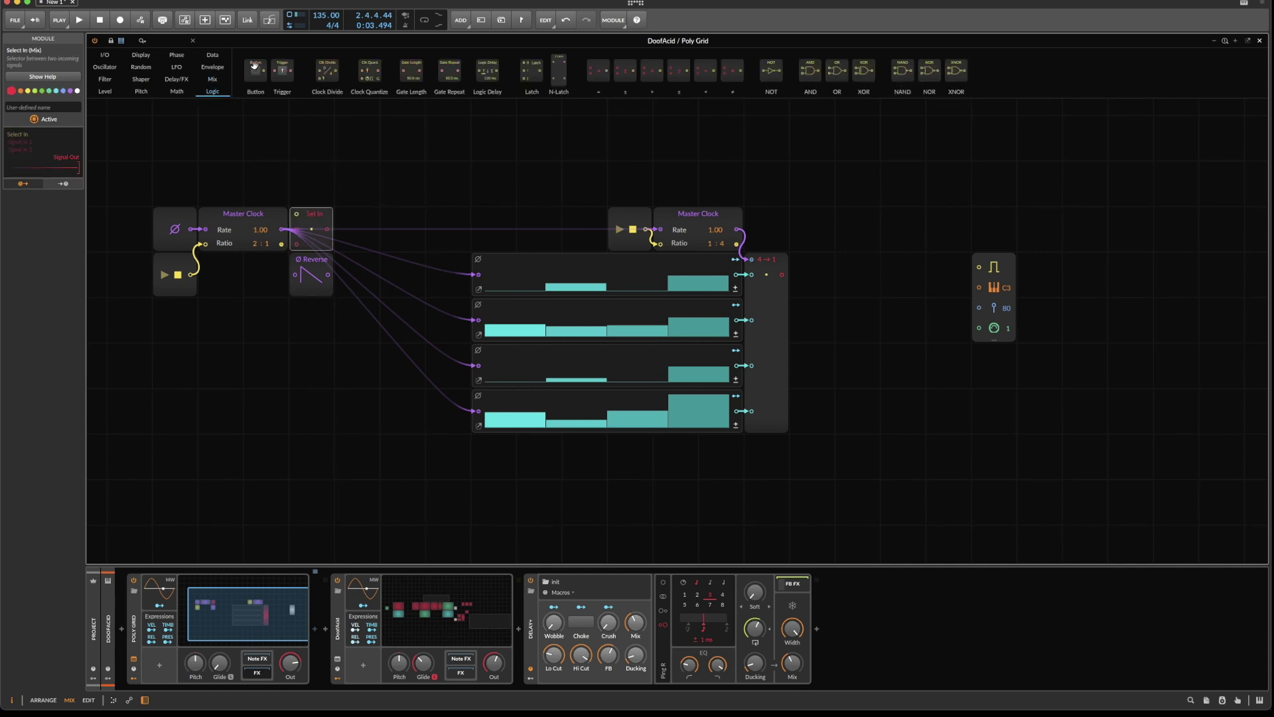
drag(255, 69, 264, 192)
Name the button 'X Direction', wire it to Sel In's selector, route sequencers from Sel In, colour Sel In purple.
click(33, 101)
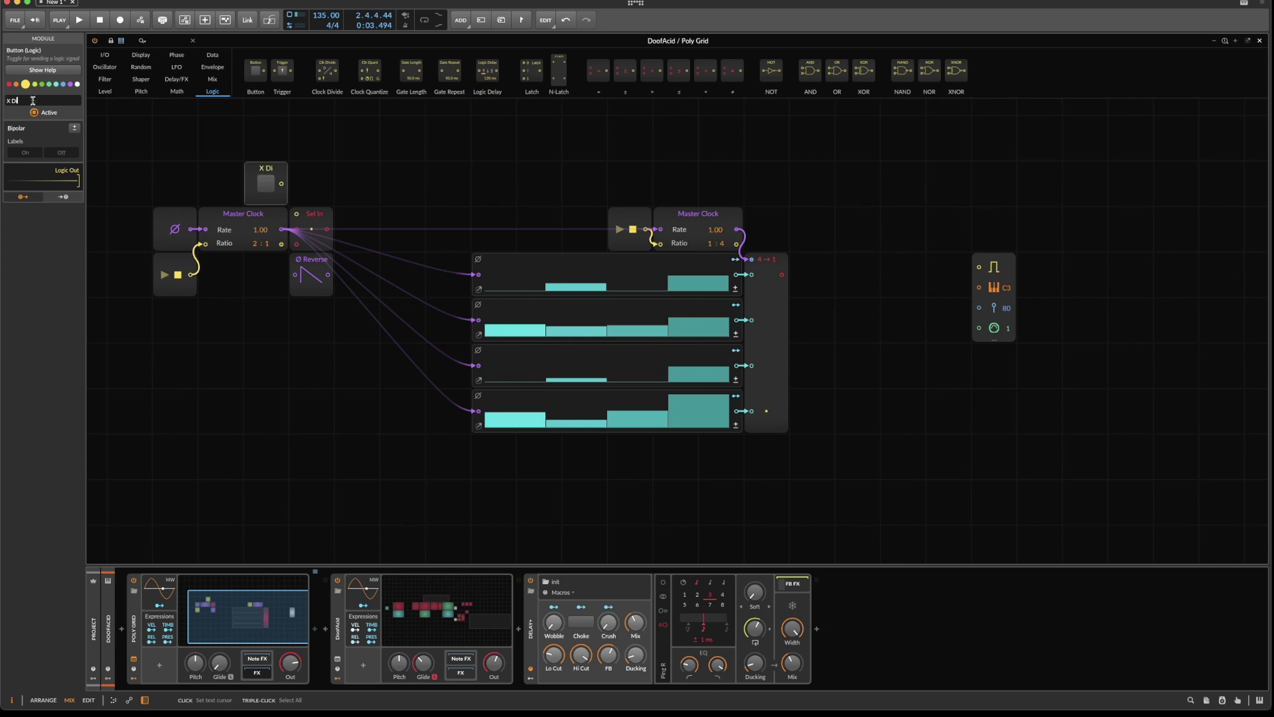
text(X Direction)
drag(282, 184, 297, 214)
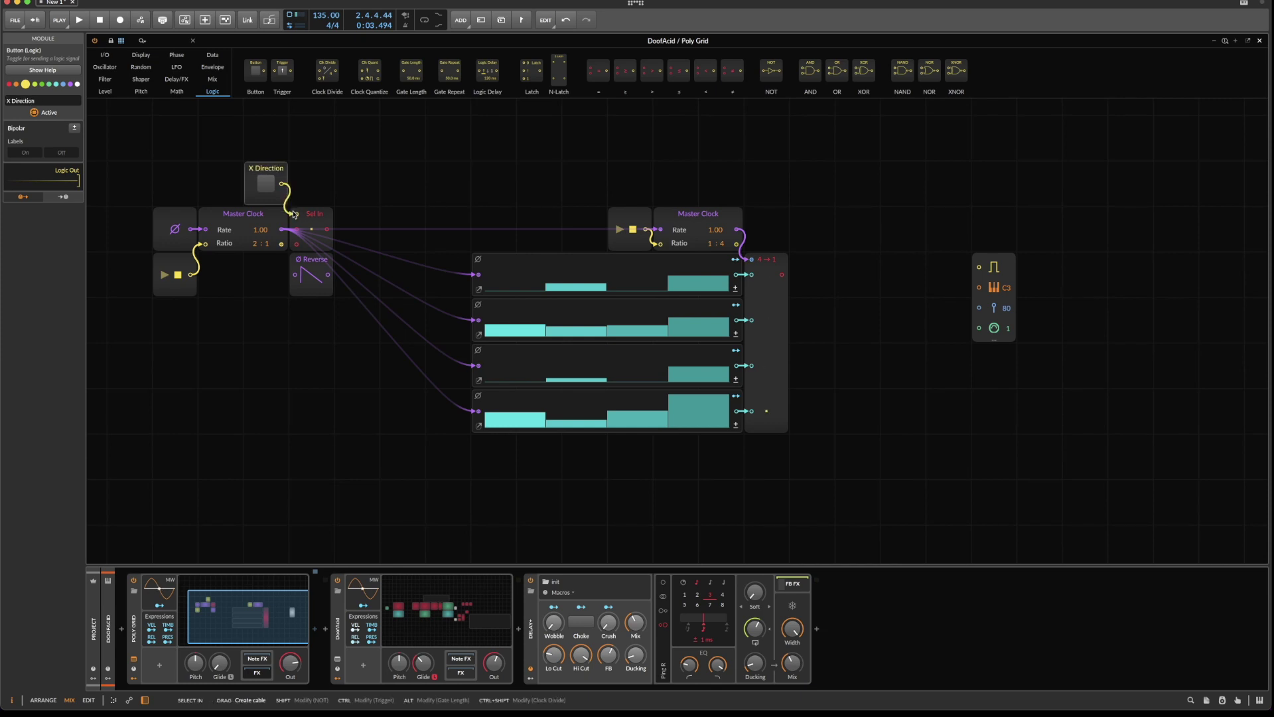
click(324, 231)
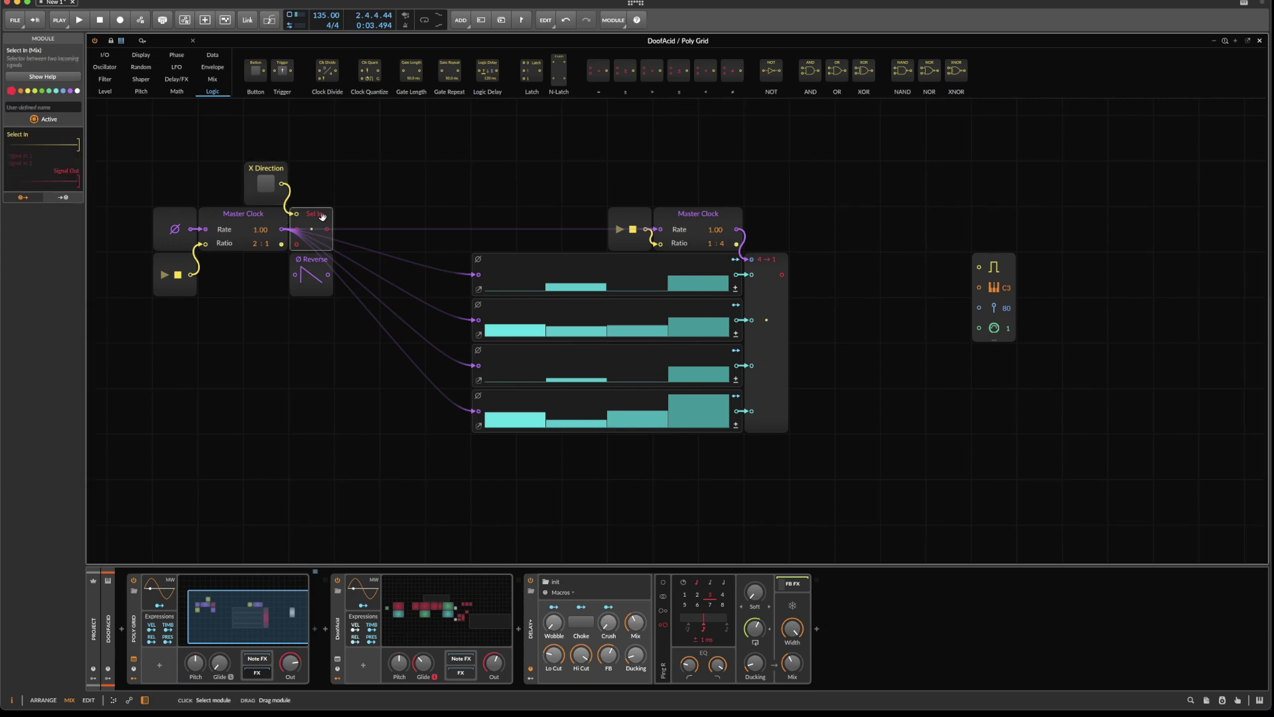
drag(285, 229, 328, 231)
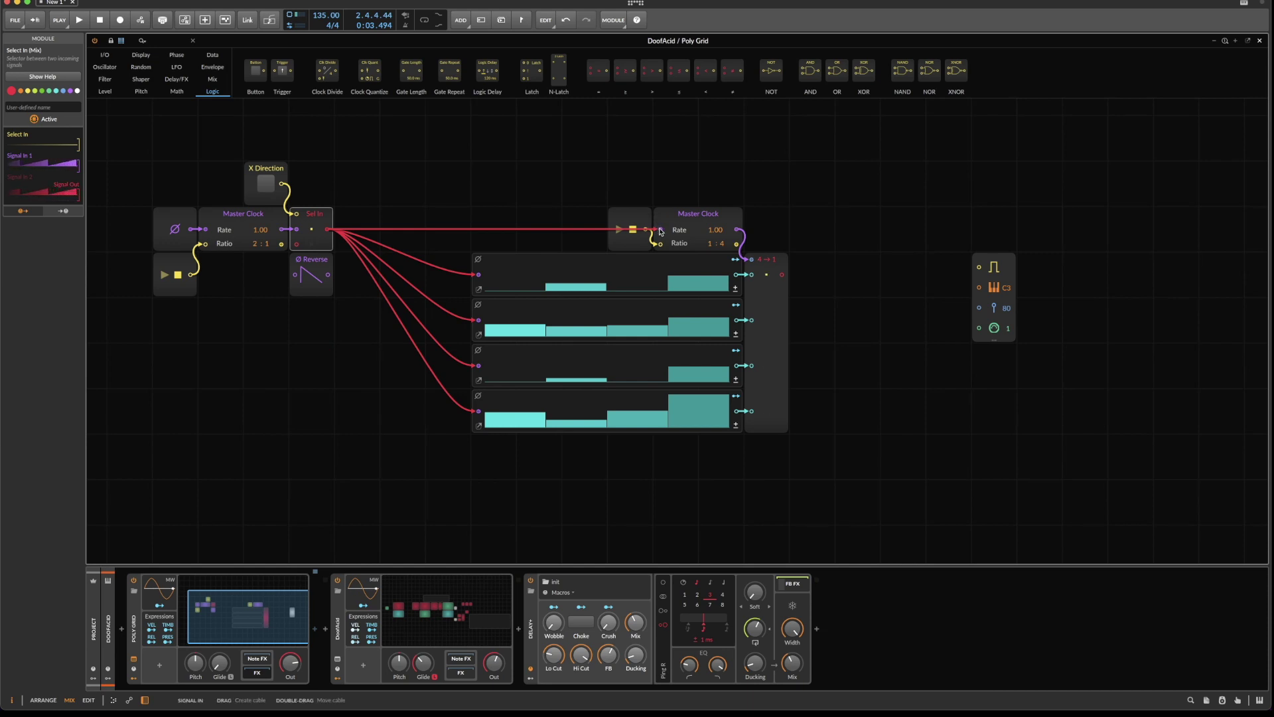
drag(660, 230, 284, 230)
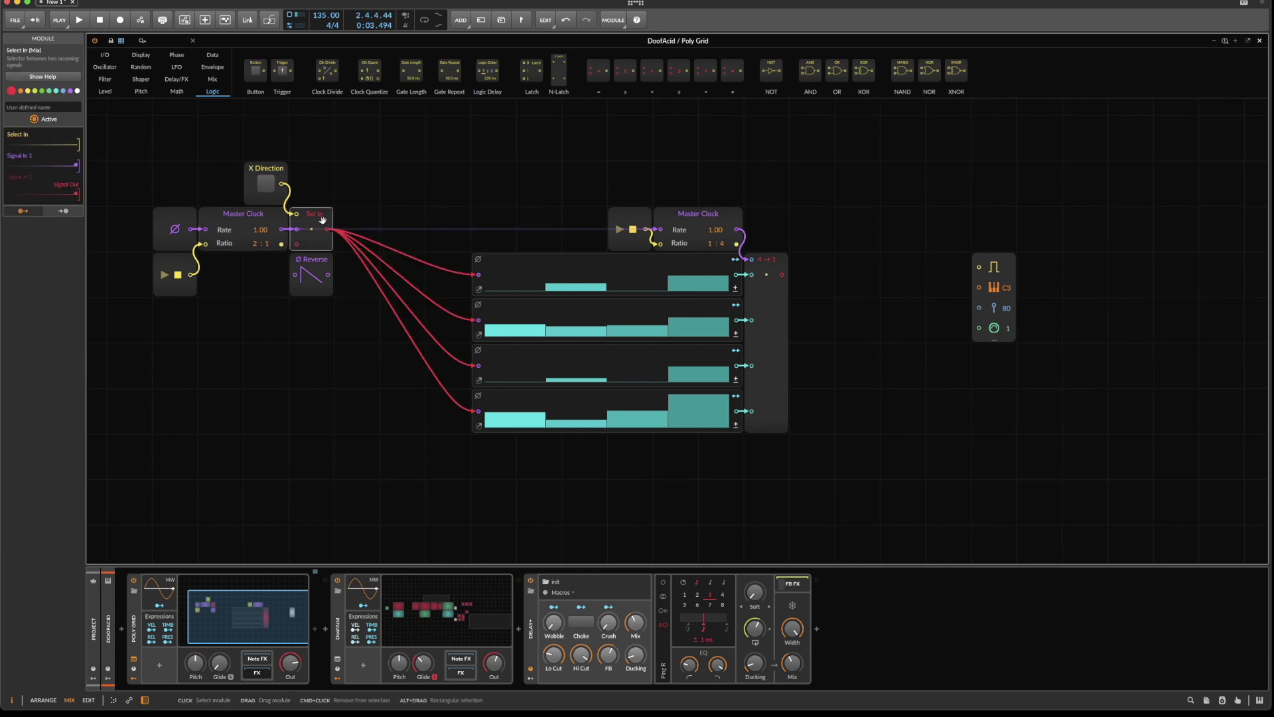
click(71, 91)
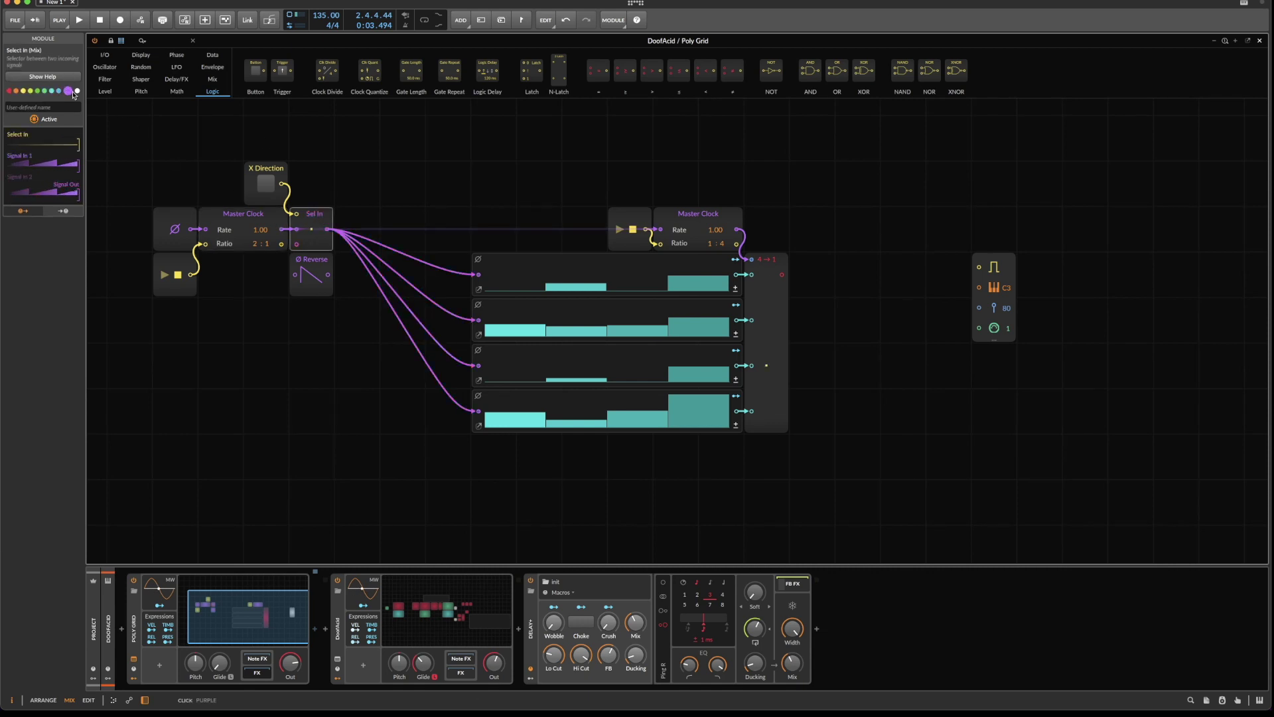
Feed the clock into Reverse, align Sel In and X Direction, and test toggling direction during playback.
drag(317, 171, 337, 280)
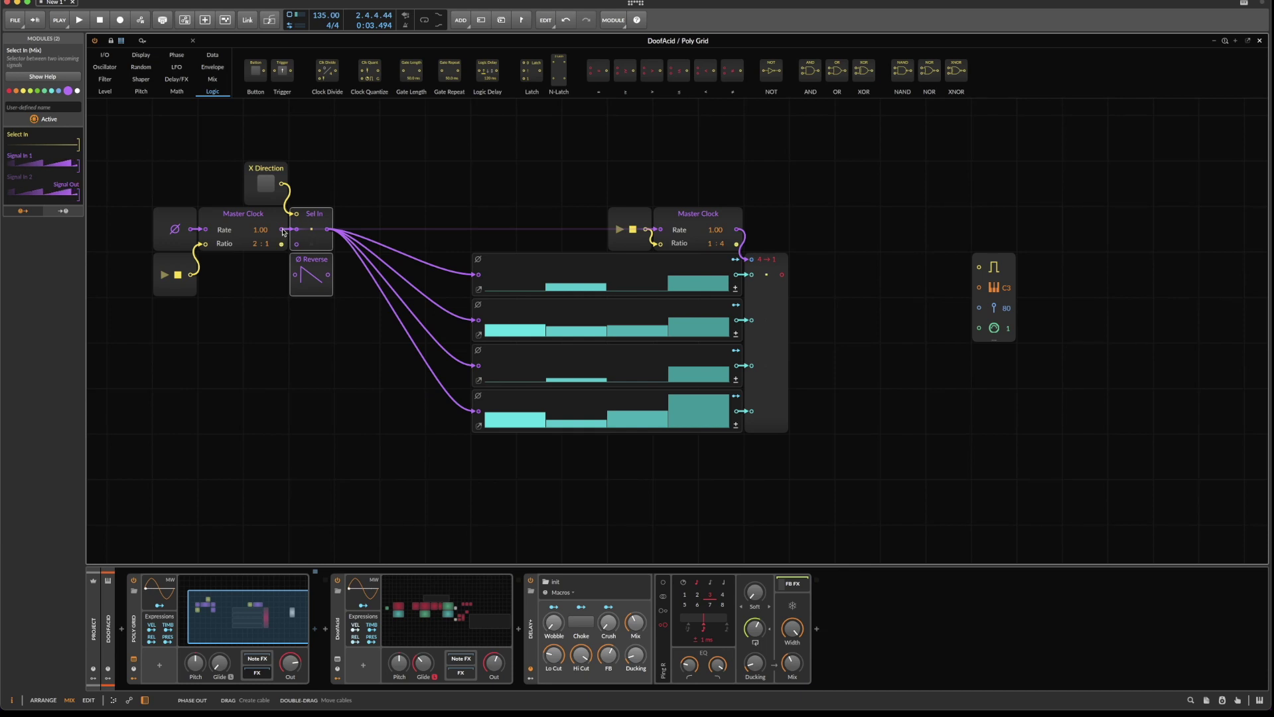
mouse_move(290, 273)
mouse_down()
mouse_move(307, 281)
mouse_move(293, 249)
mouse_up()
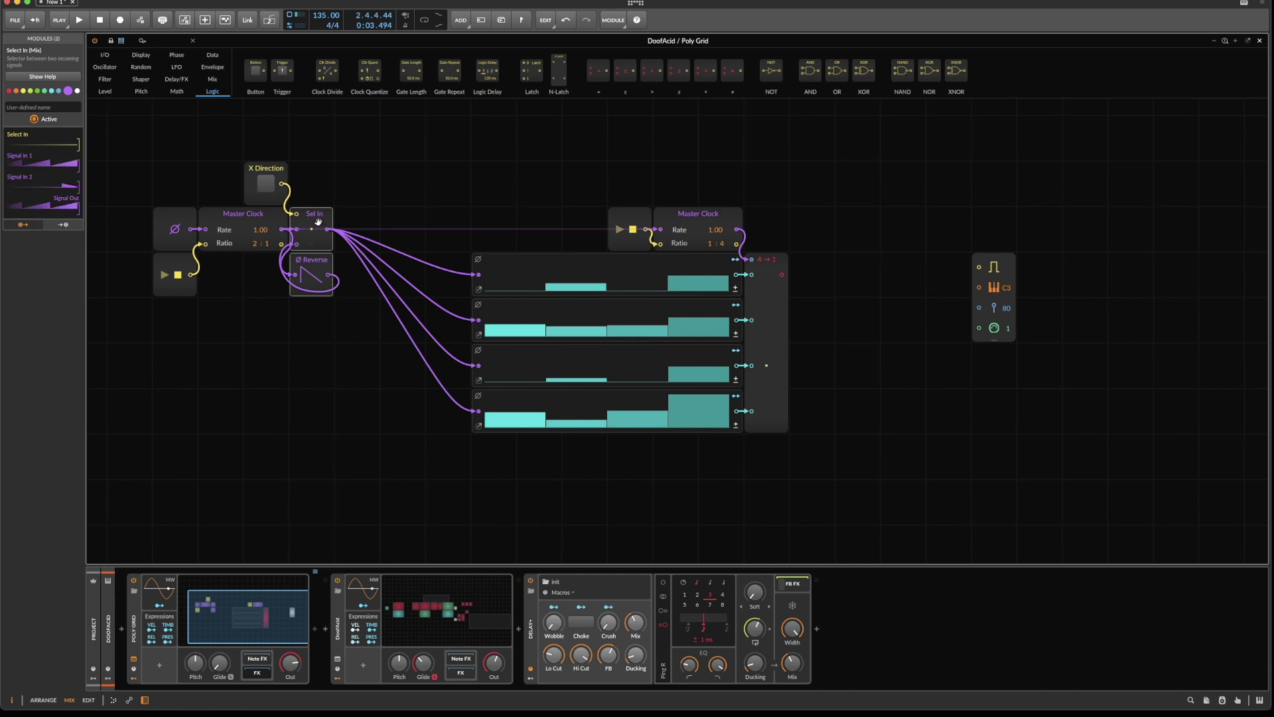
drag(292, 249, 325, 254)
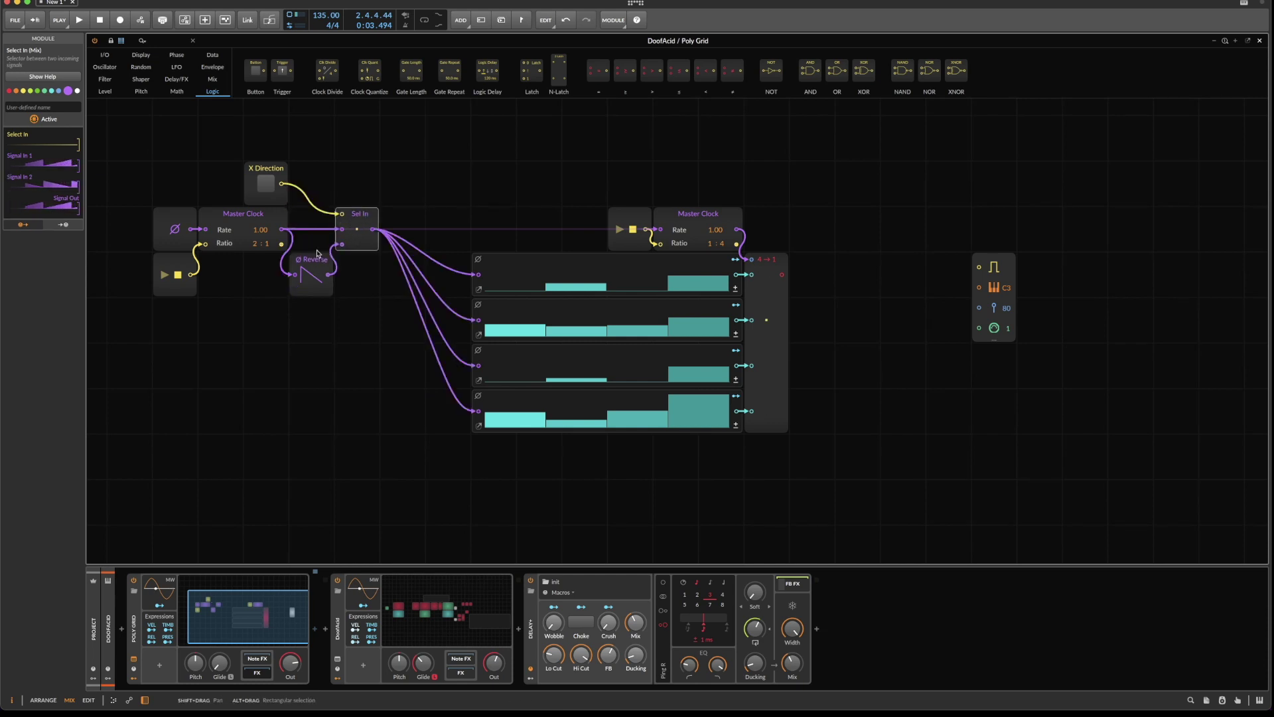
drag(270, 186, 314, 186)
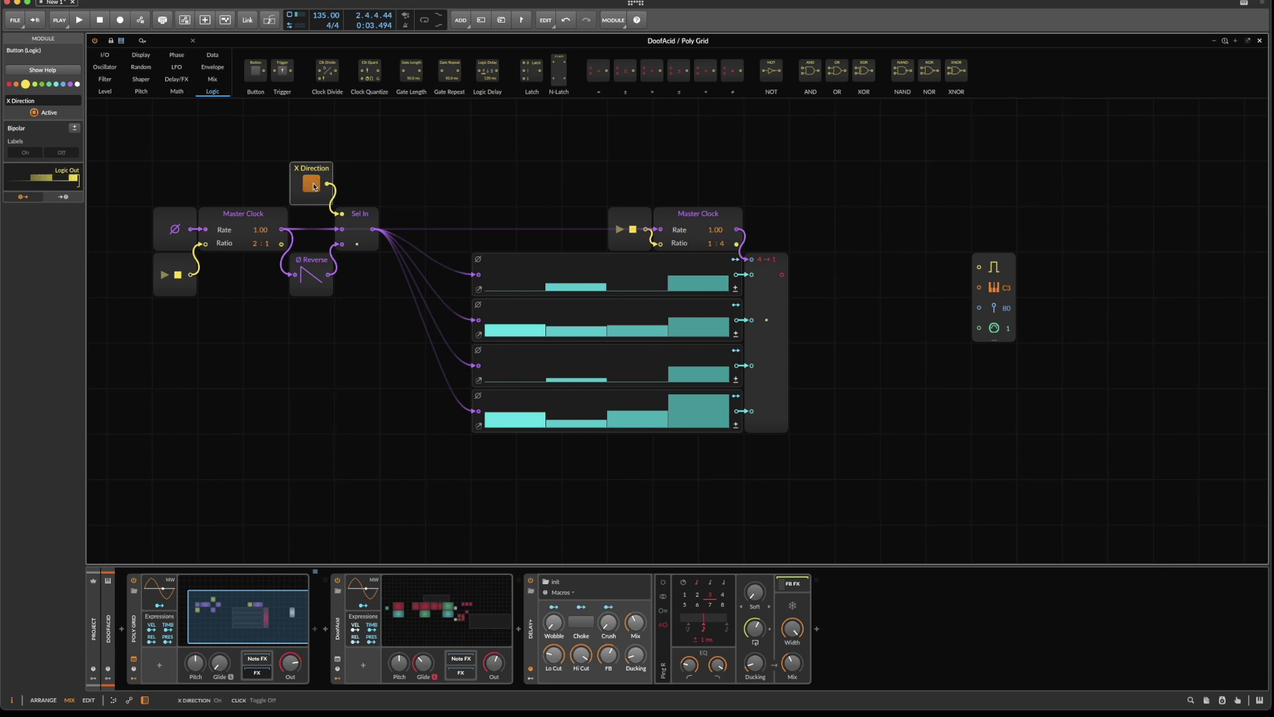
key(space)
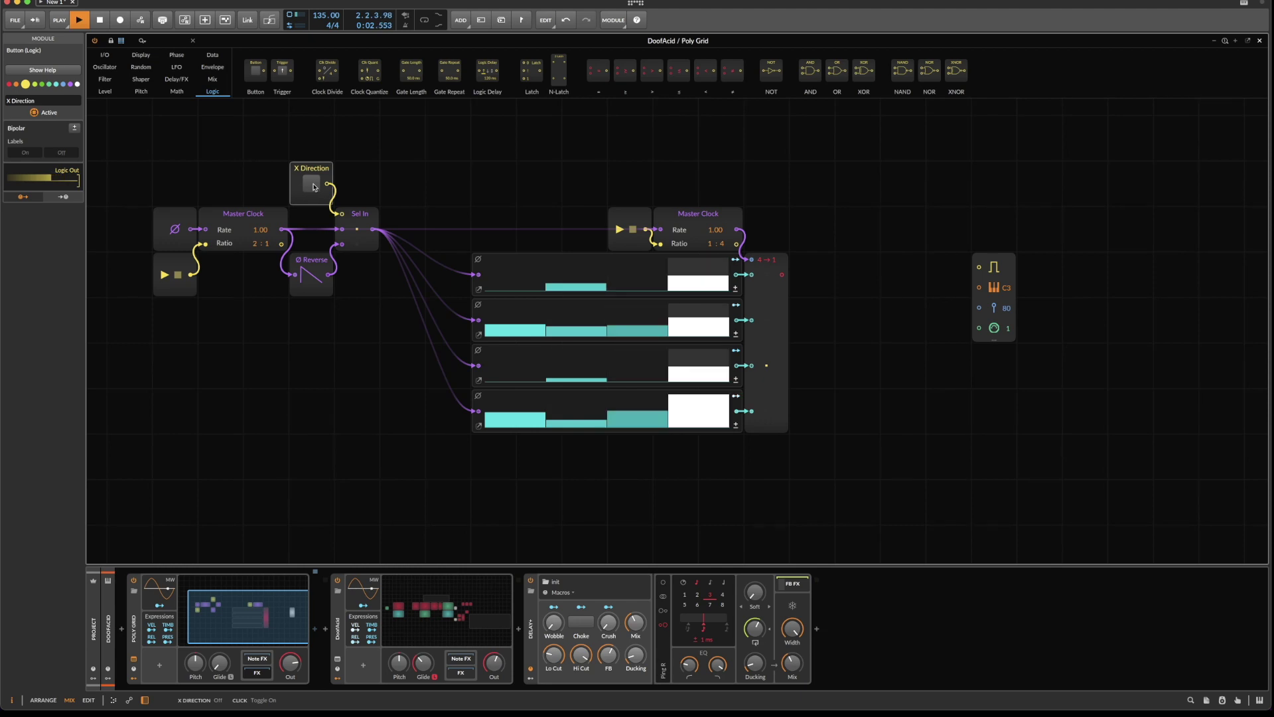
click(311, 184)
key(space)
Duplicate the X Direction, Sel In and Reverse trio to the upper right, unhooked from the left clock.
scroll(313, 189, up, 4)
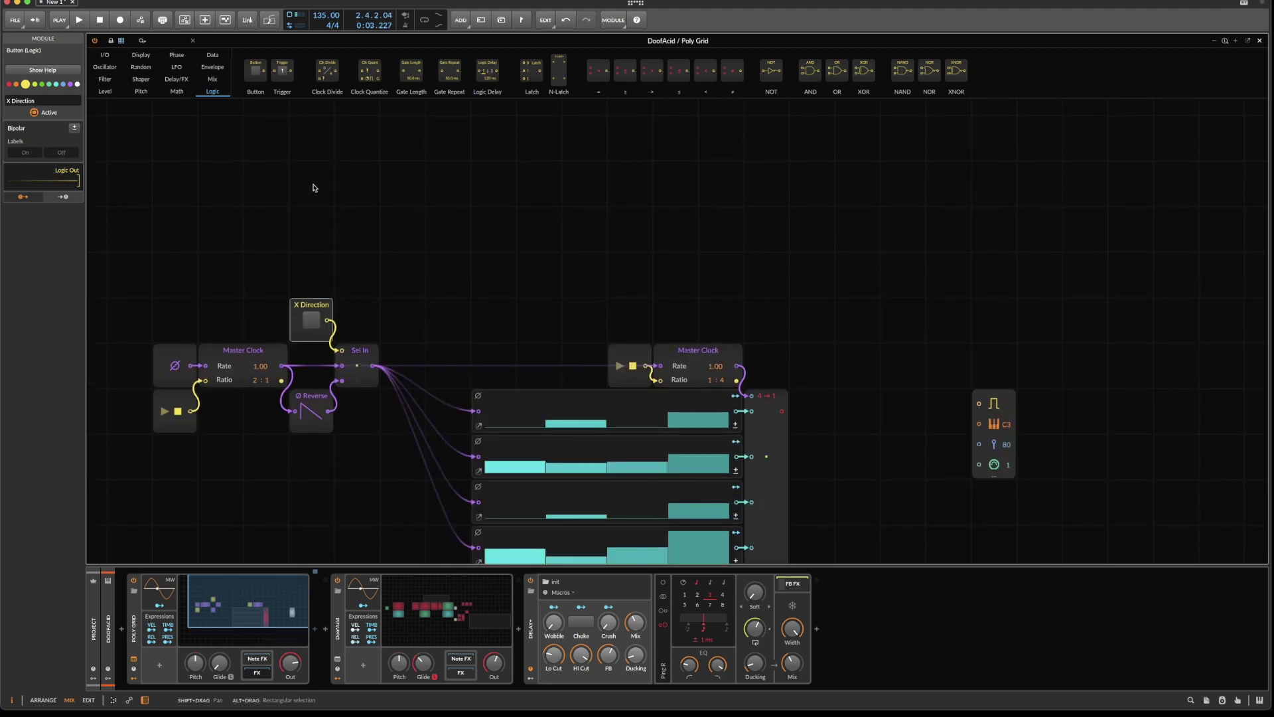
scroll(314, 190, down, 1)
drag(296, 196, 371, 376)
key(super+d)
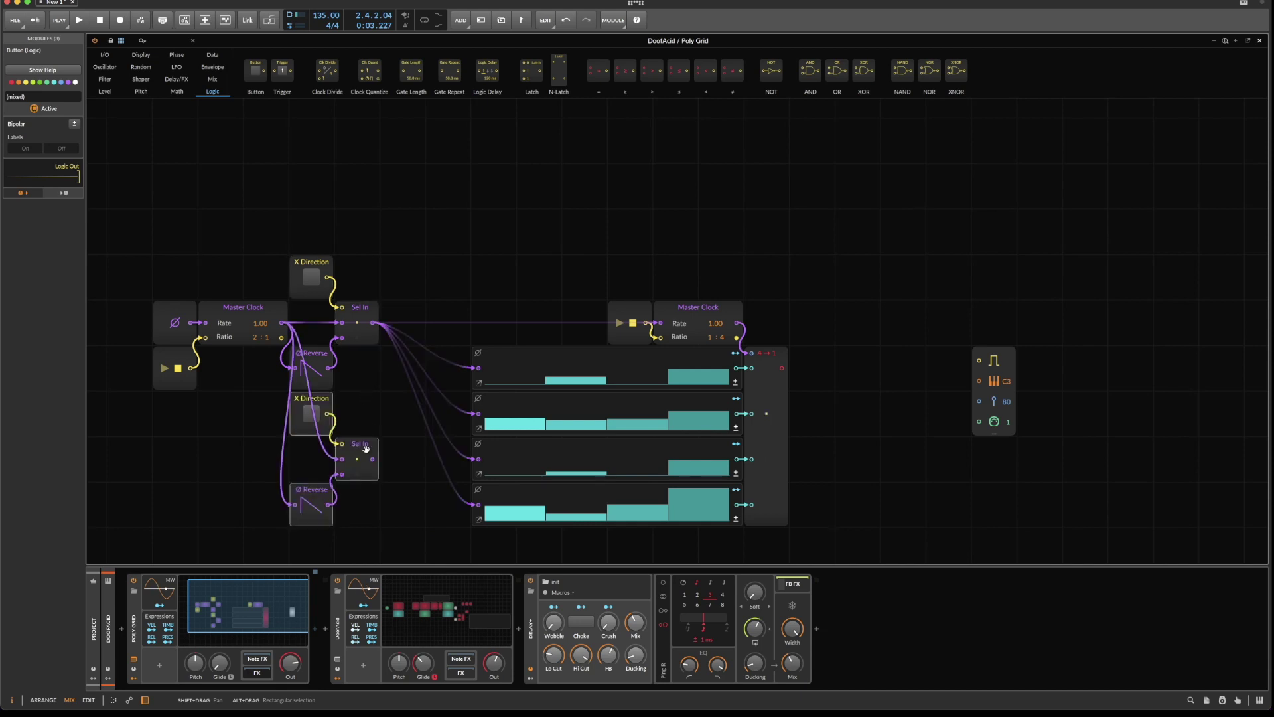
drag(365, 448, 776, 220)
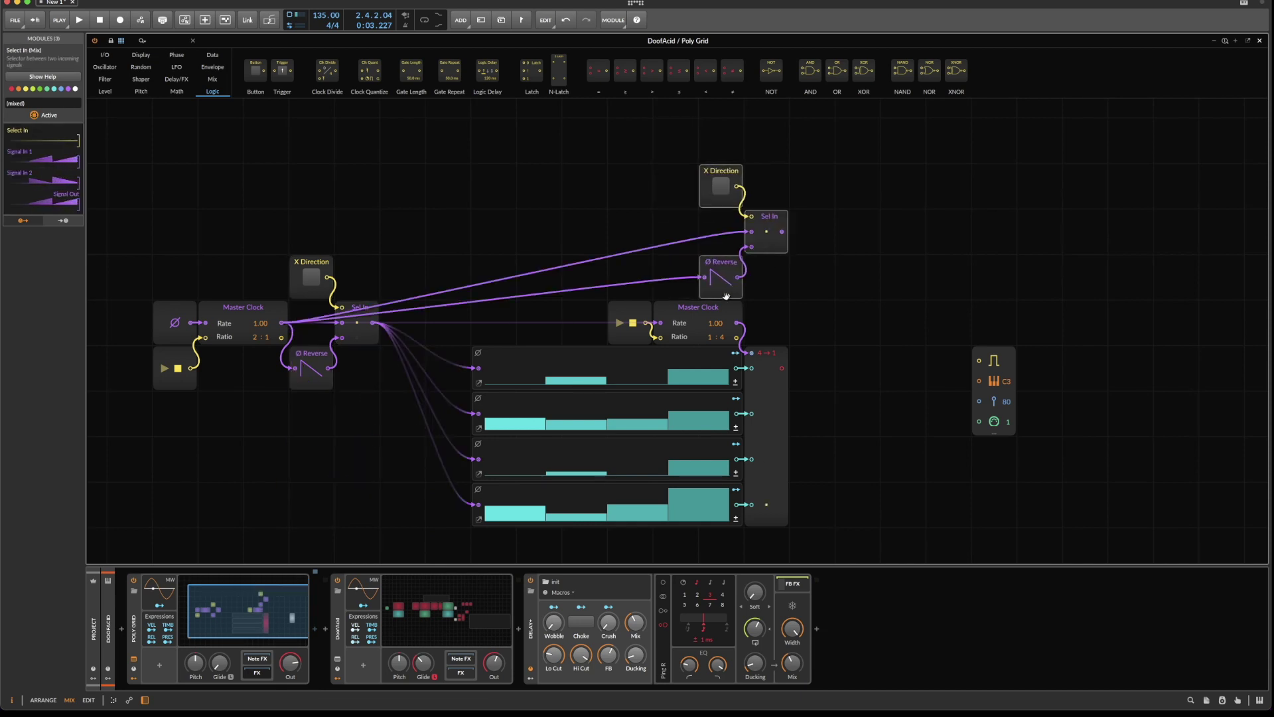
alt+click(703, 277)
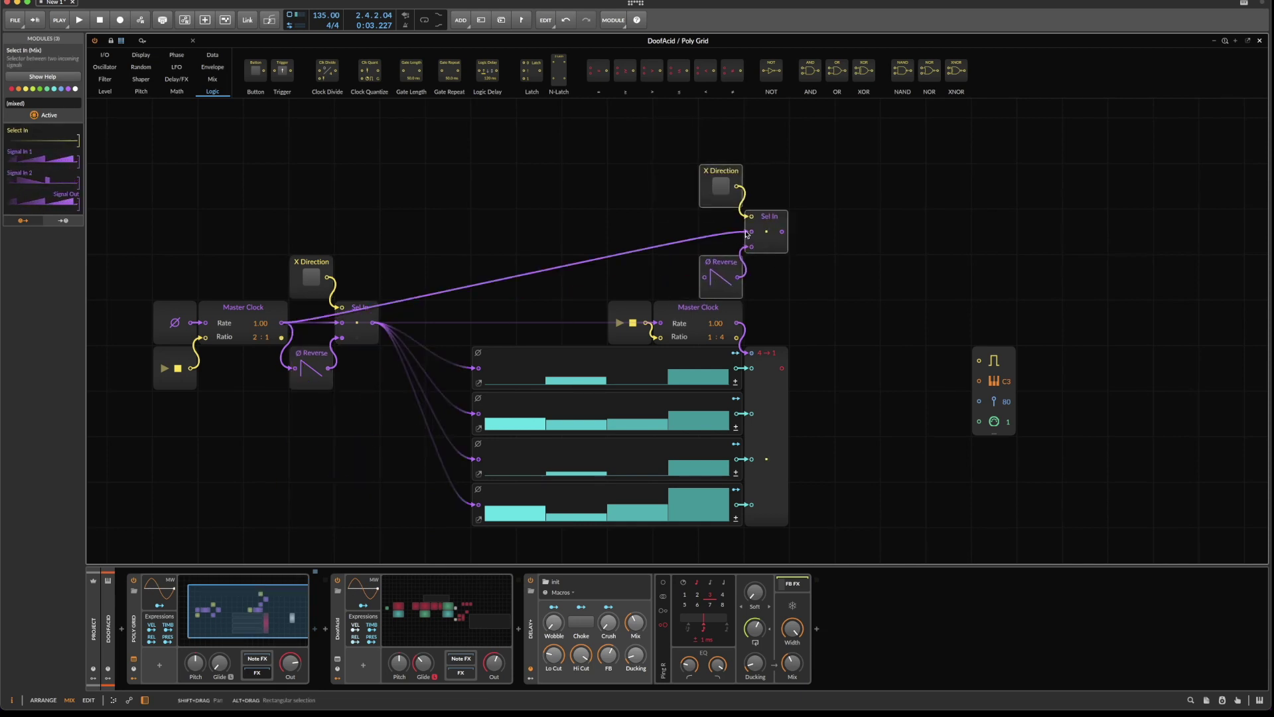
alt+click(750, 232)
Move the 1:4 clock beside the copies, patch it into Reverse, and route Sel In to the top Merge input.
click(694, 305)
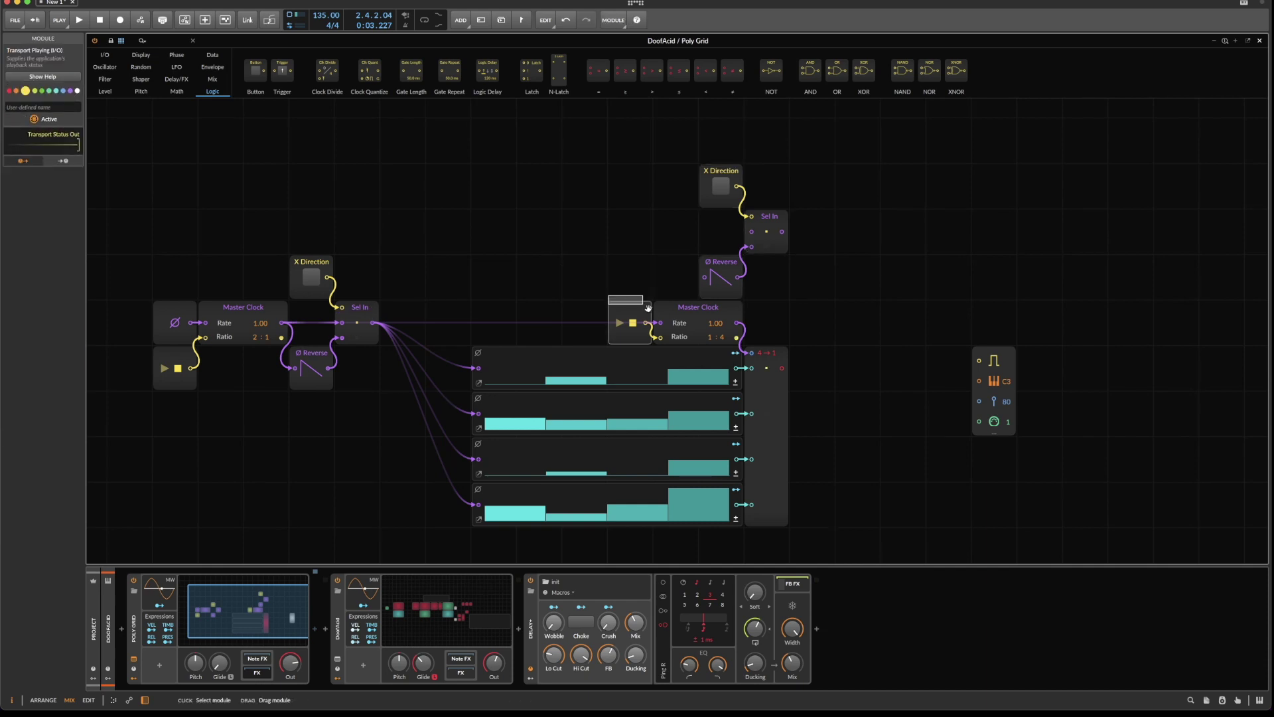
drag(694, 305, 694, 214)
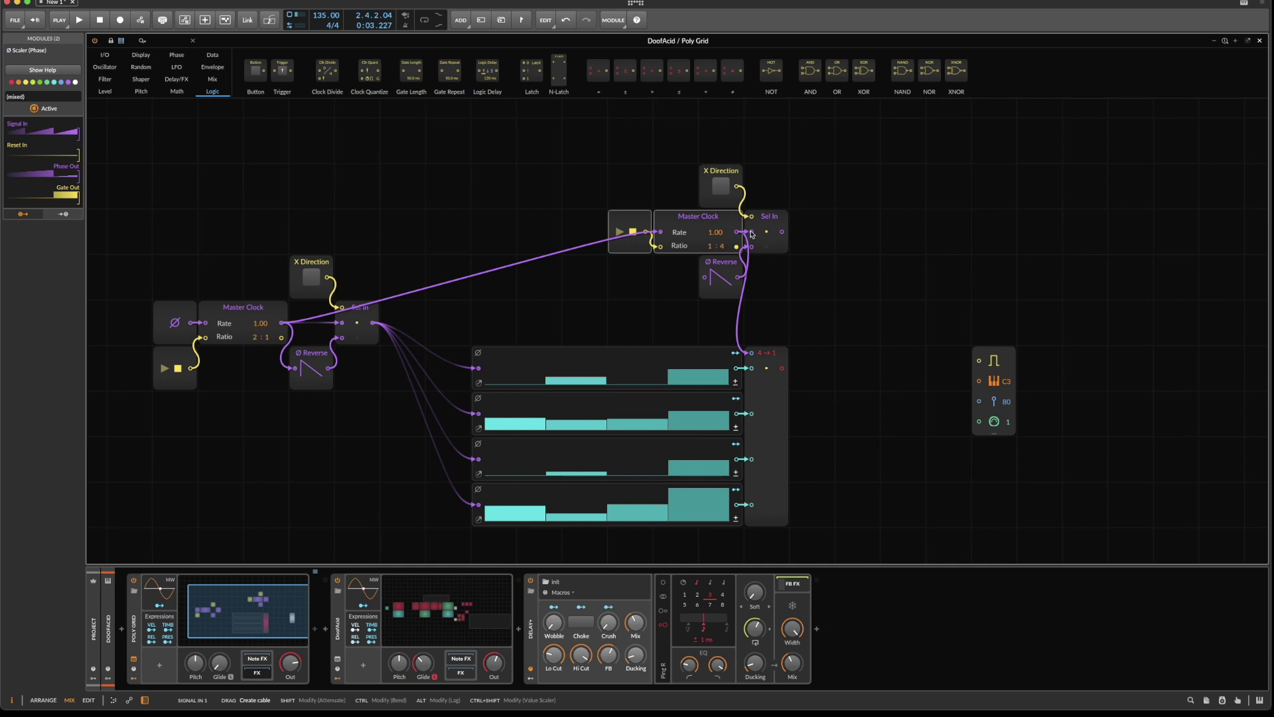
drag(752, 233, 706, 278)
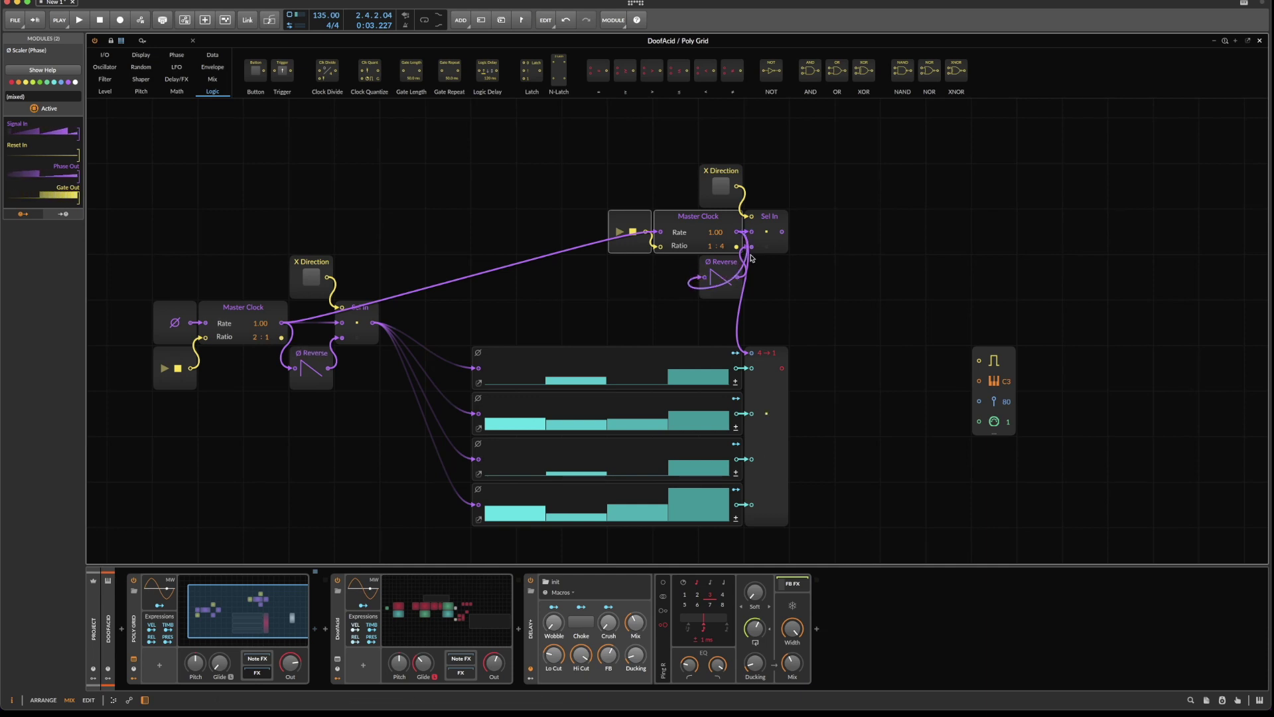
drag(783, 233, 755, 353)
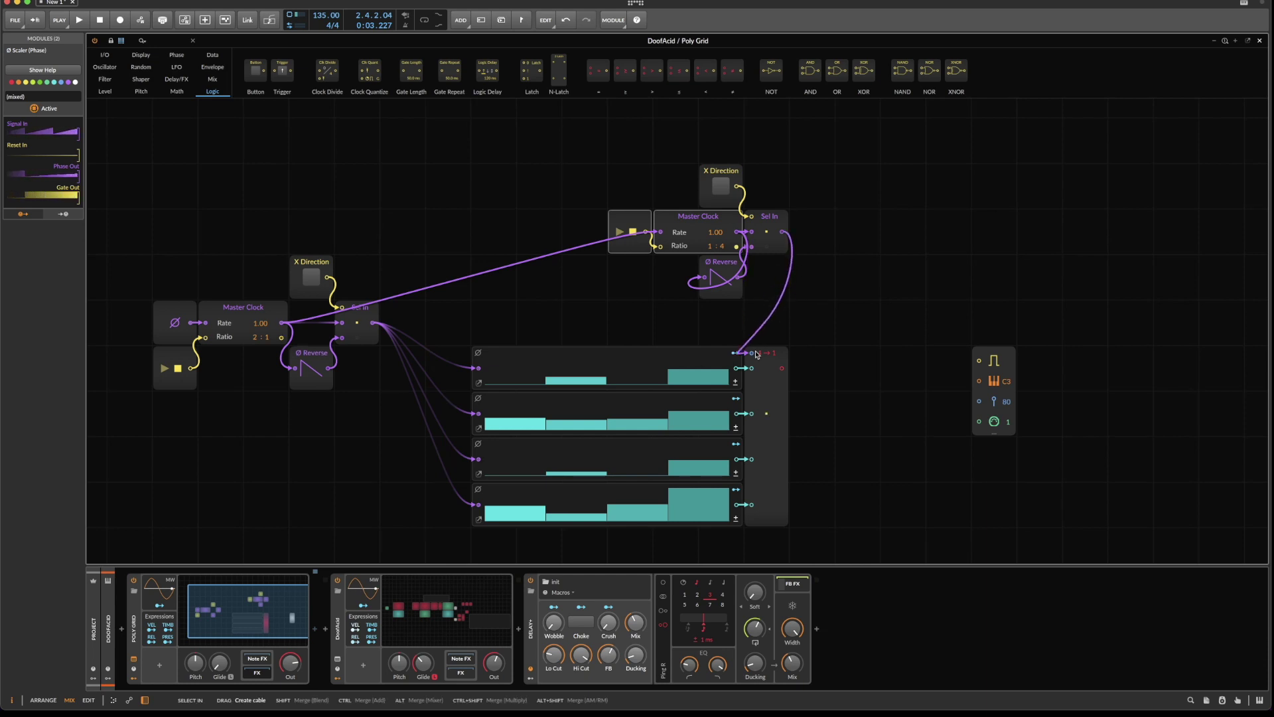
Tidy the layout, shifting the upper clock chain and the left module group into place.
drag(669, 134, 831, 302)
drag(593, 144, 850, 299)
drag(714, 234, 667, 234)
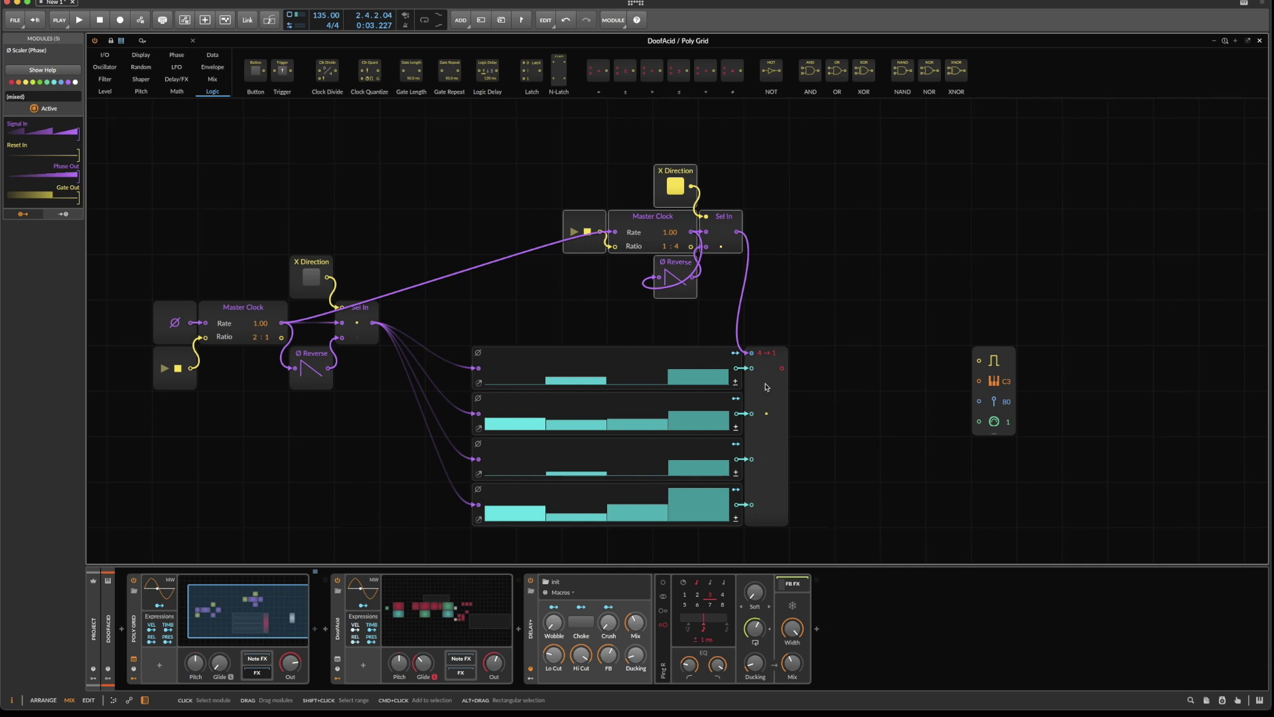
click(771, 420)
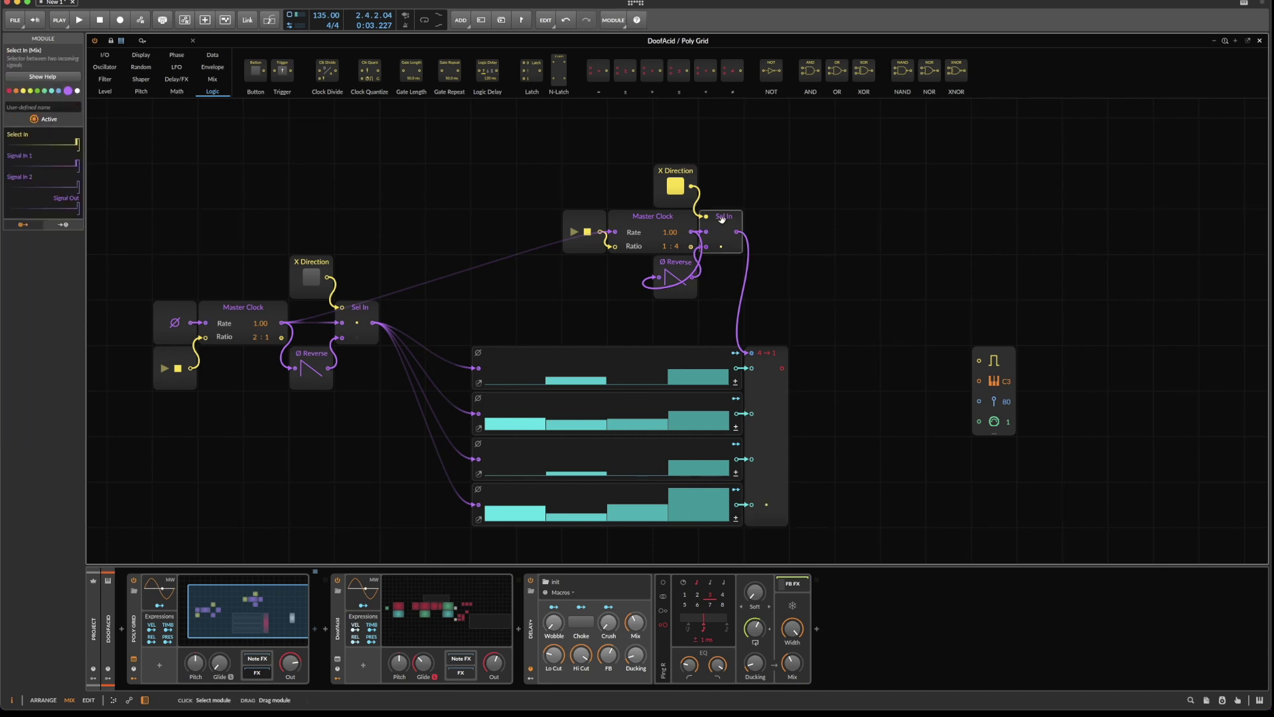
drag(723, 217, 768, 216)
click(679, 263)
drag(679, 263, 725, 263)
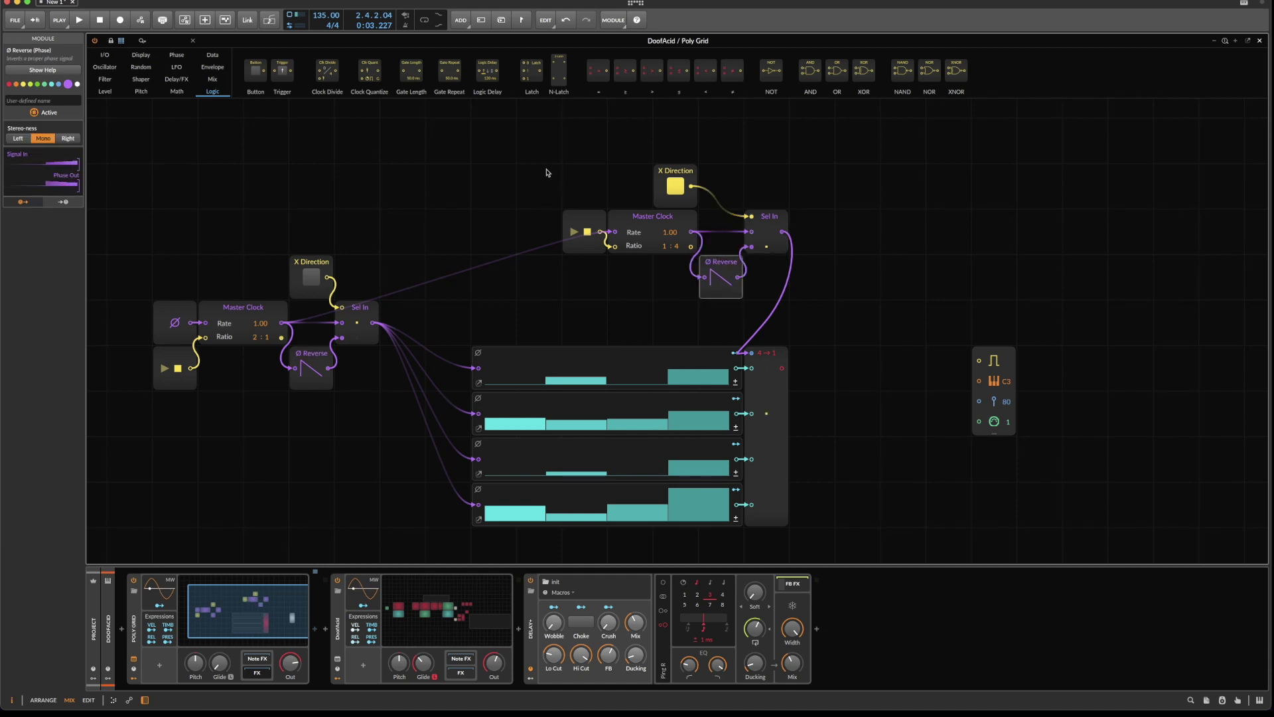
drag(549, 166, 808, 289)
drag(647, 213, 601, 259)
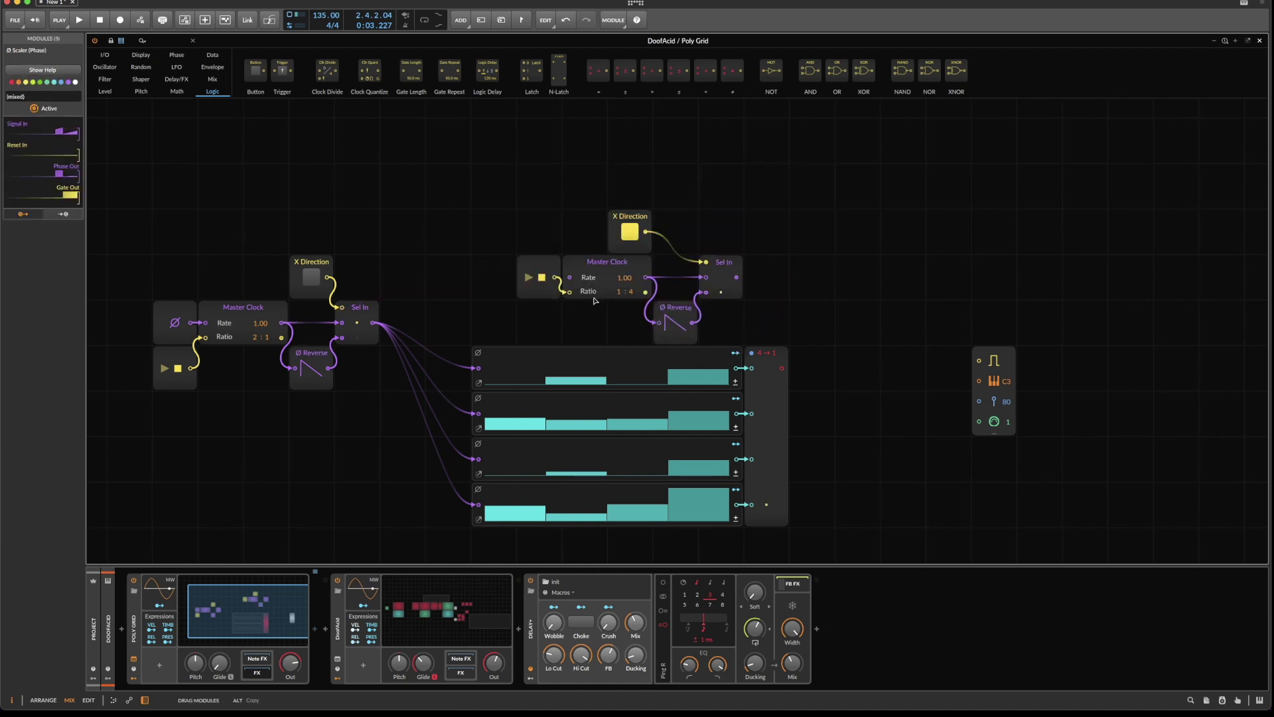
drag(119, 229, 345, 442)
drag(358, 329, 358, 283)
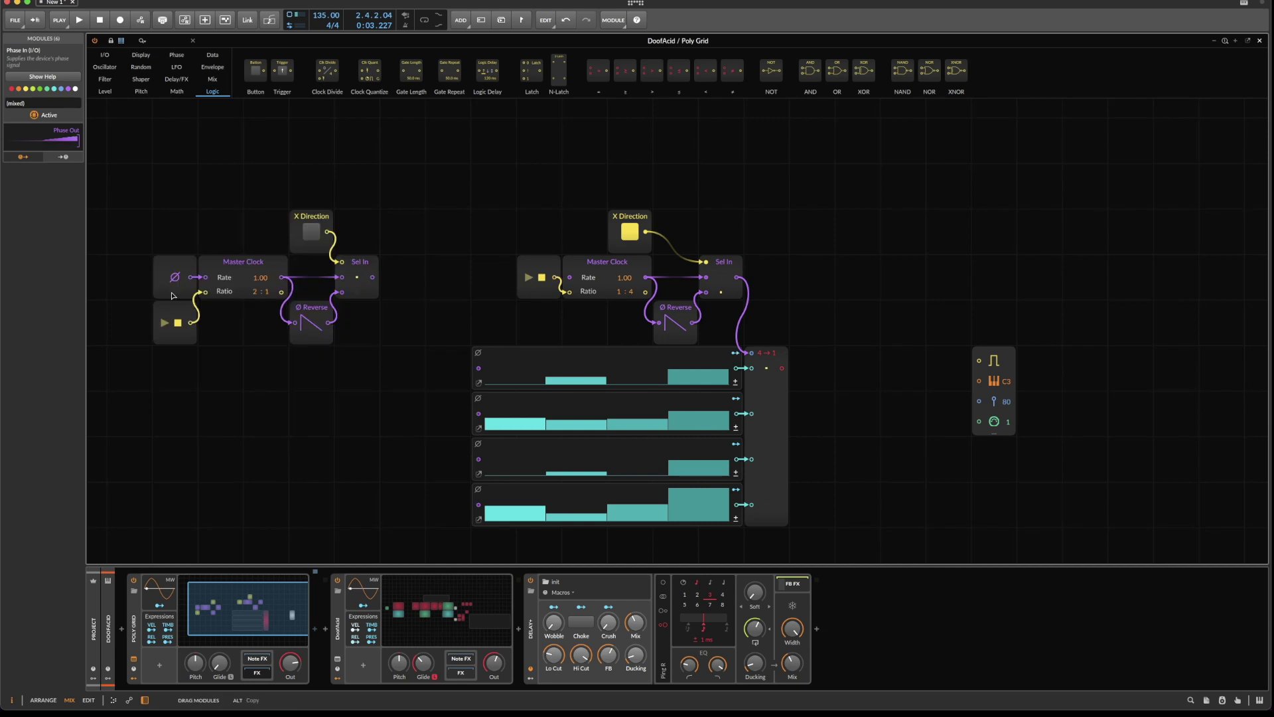
click(372, 196)
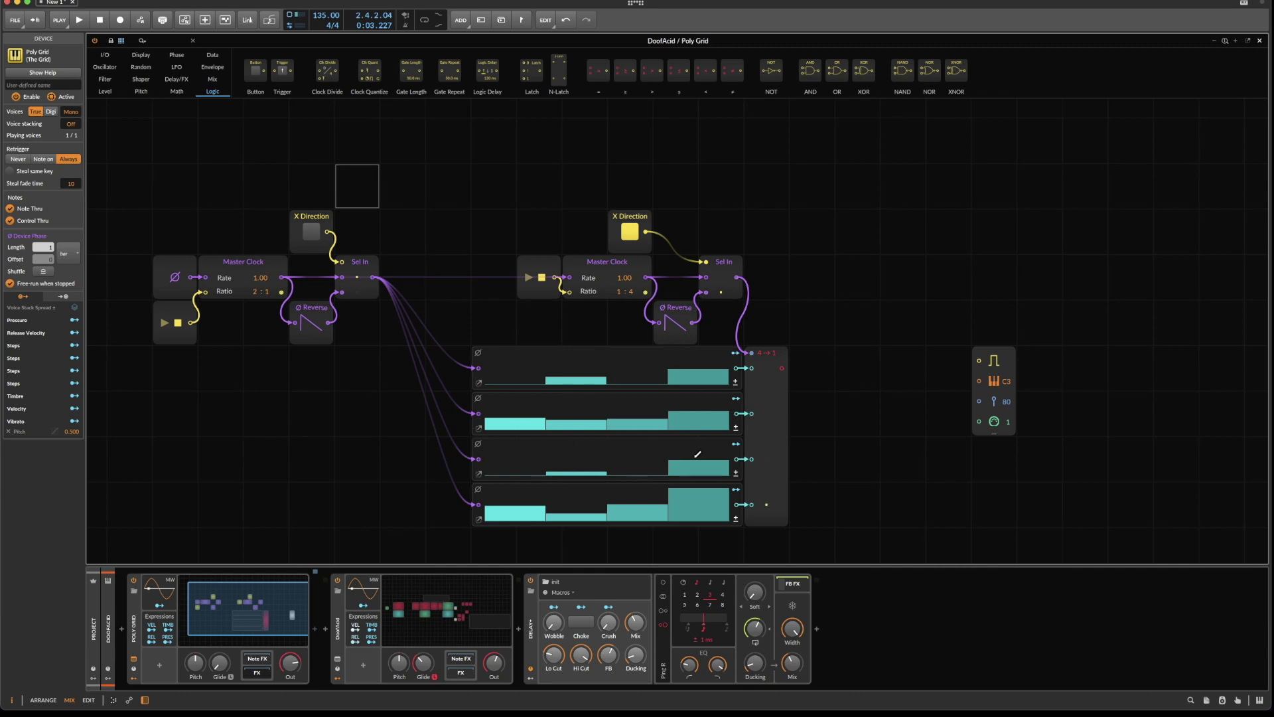
Copy Master Clock and Transport Playing above, and cable the lower clock into the new clock.
click(252, 261)
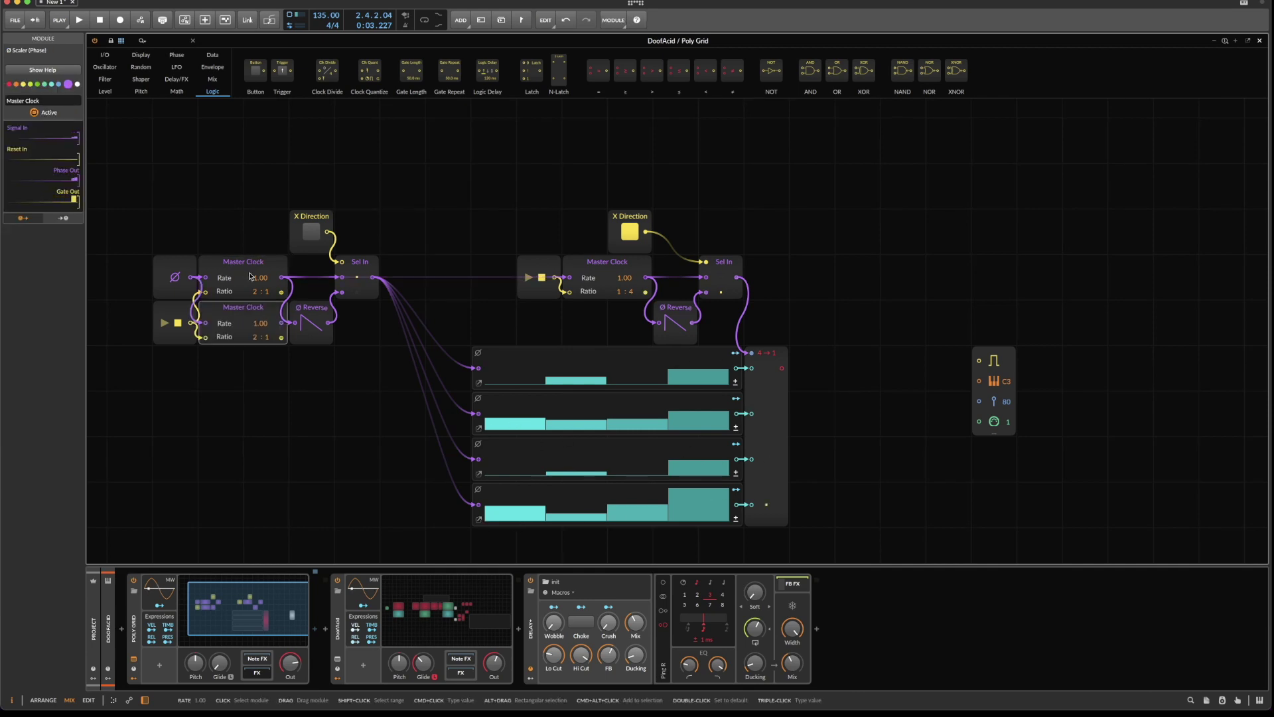
drag(246, 274, 279, 133)
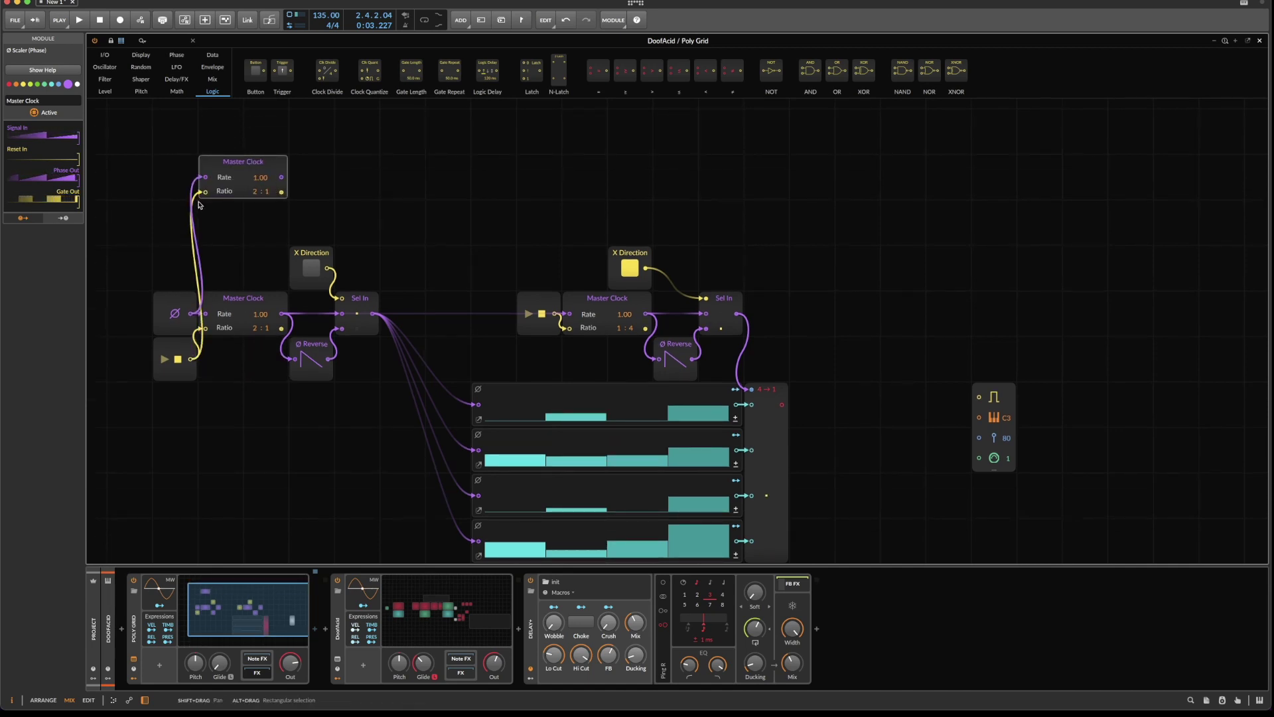
click(181, 350)
drag(178, 349, 197, 193)
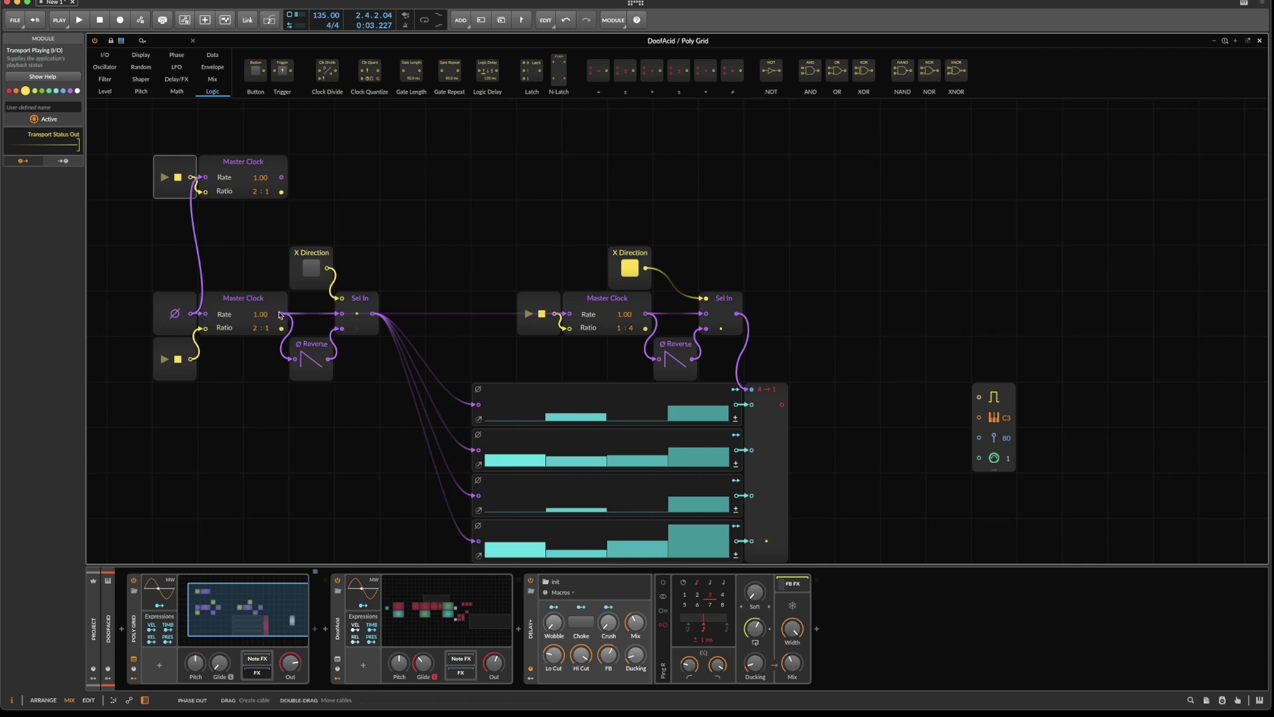
drag(282, 313, 267, 166)
click(222, 166)
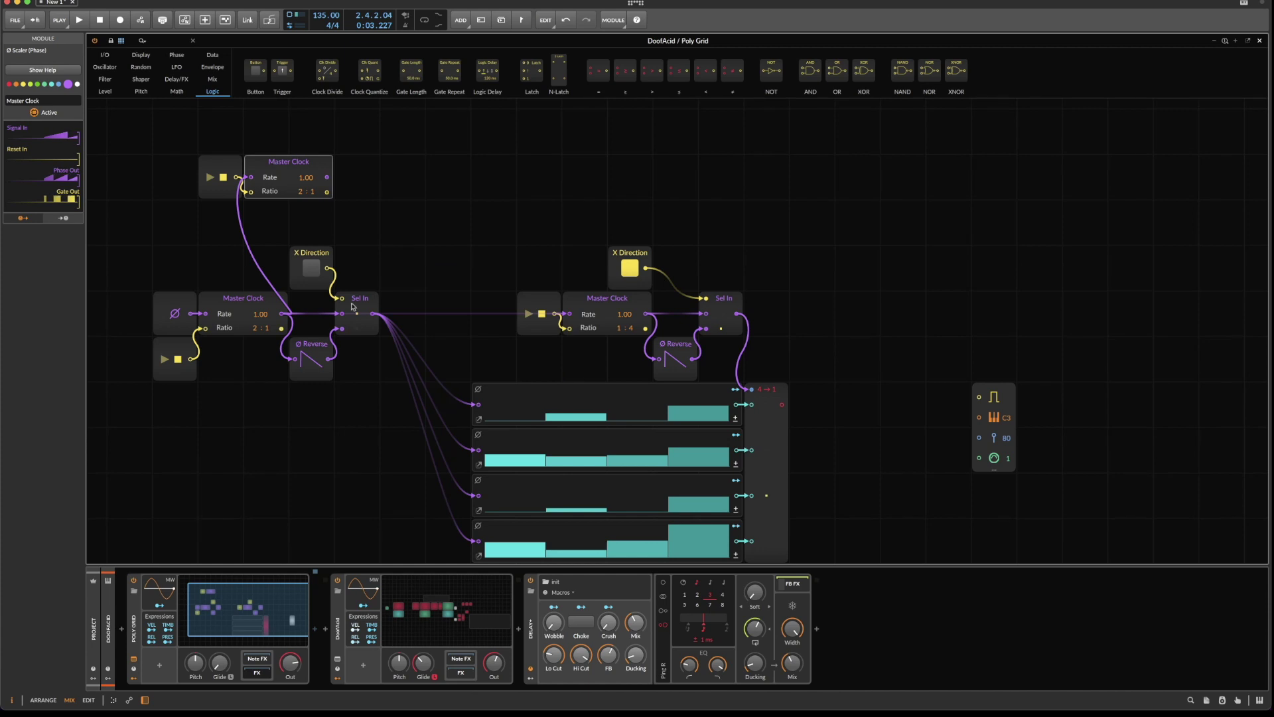
Duplicate the Sel In module, strip its cables, and place it to the right.
click(372, 316)
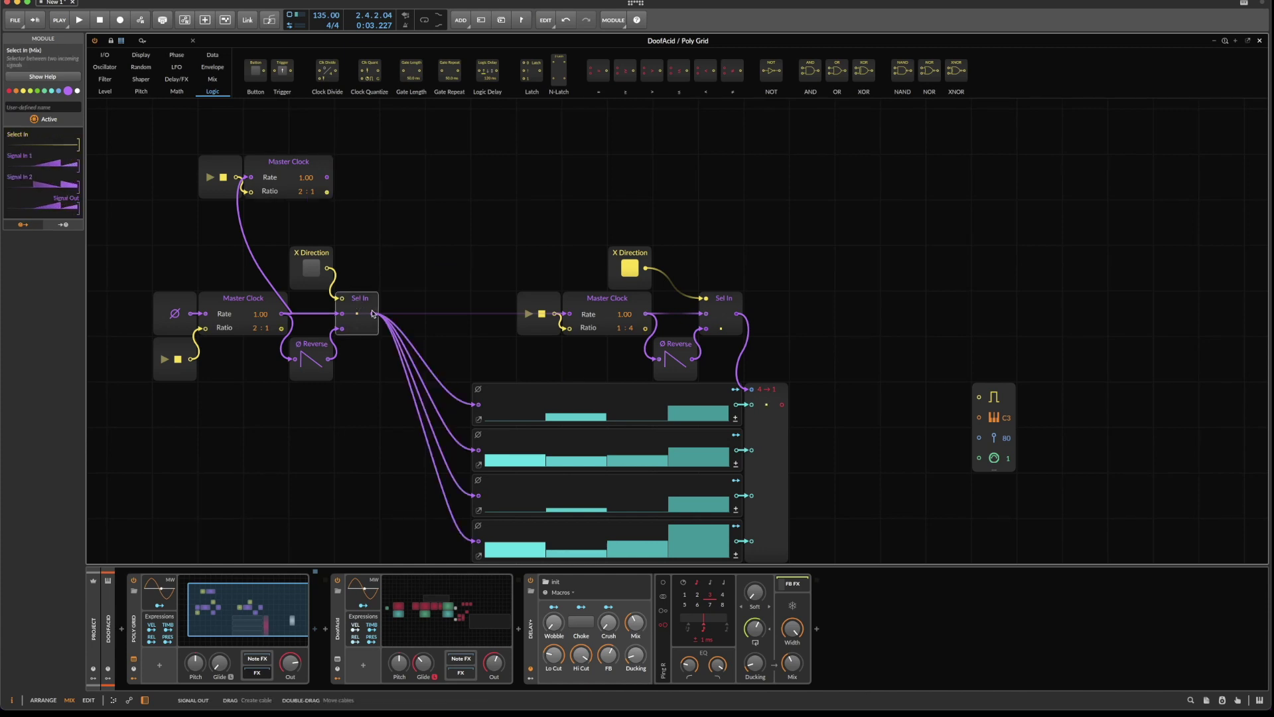
key(super+d)
drag(356, 310, 356, 219)
double_click(342, 223)
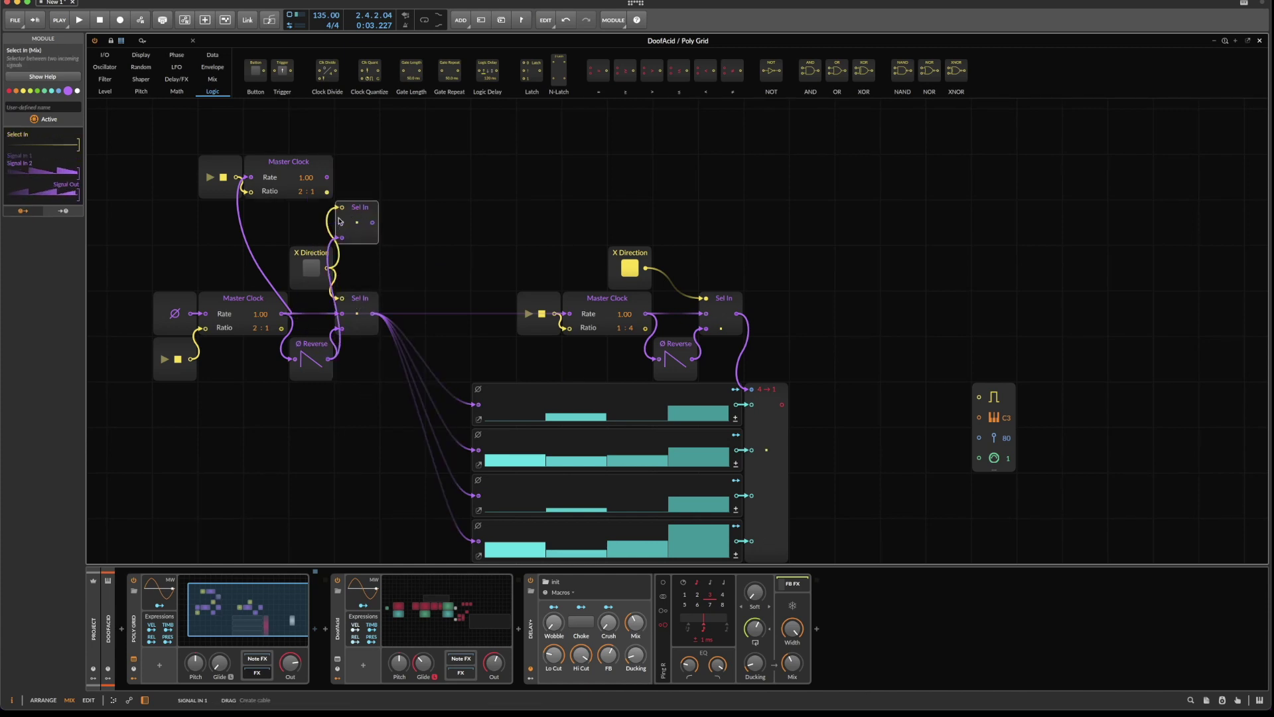
double_click(342, 207)
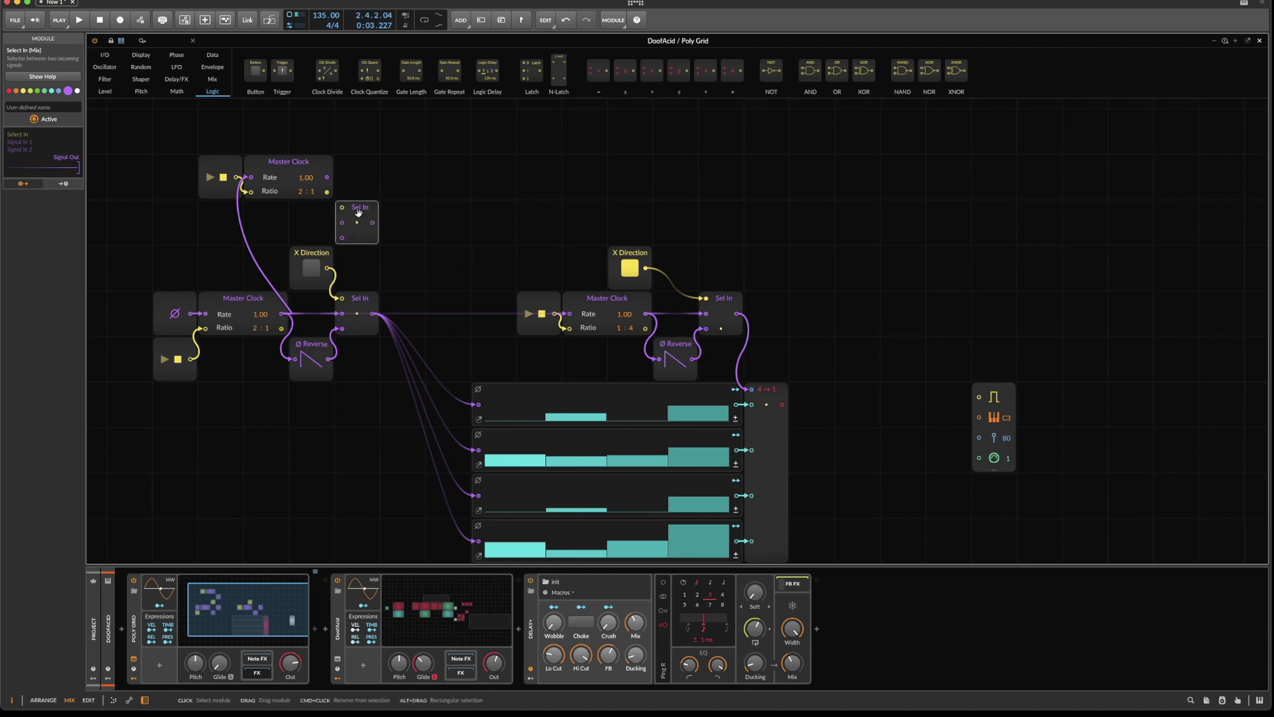
drag(359, 212, 404, 213)
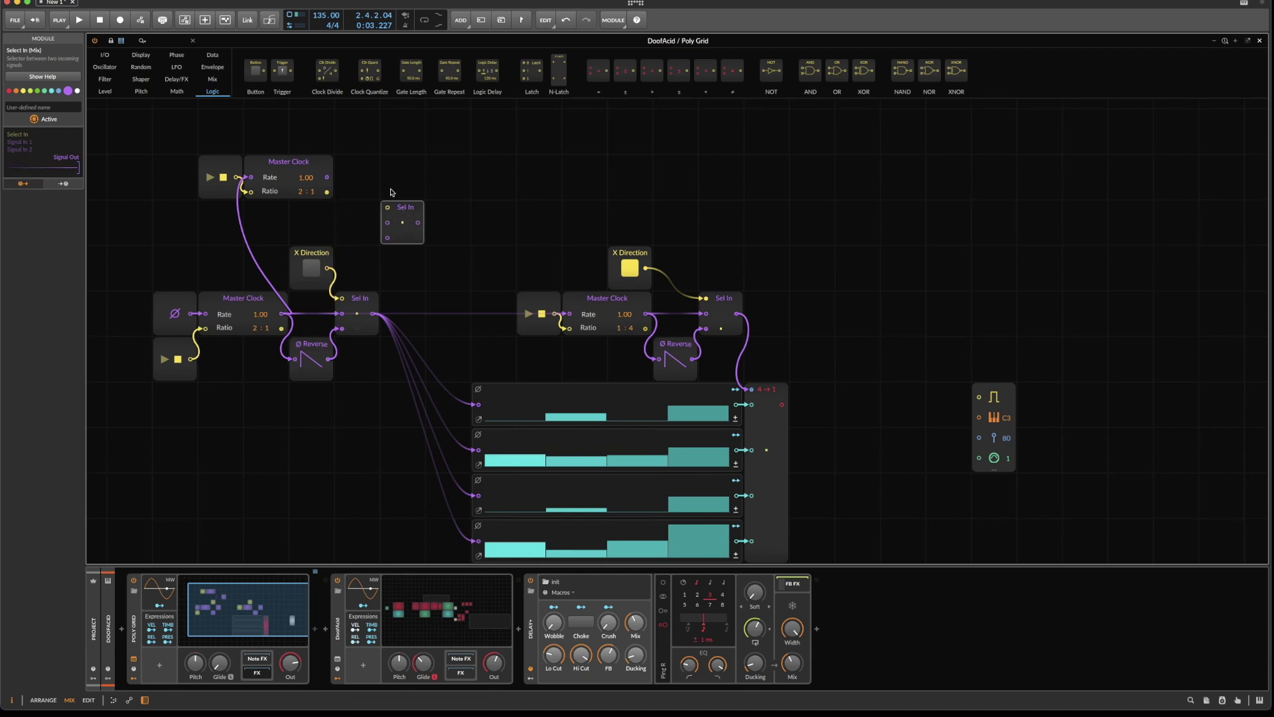
Duplicate the Reverse module, shift seven modules left, and drop the Sel In copy into the clock row.
click(312, 355)
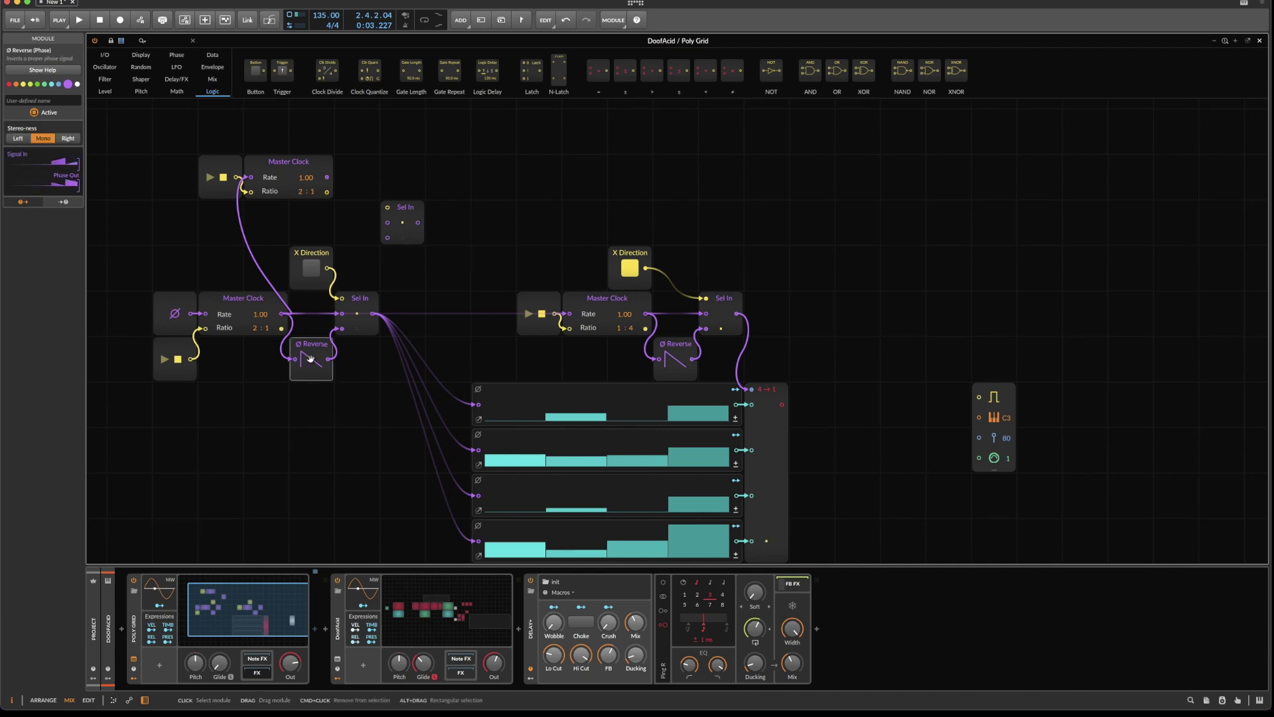
key(super+d)
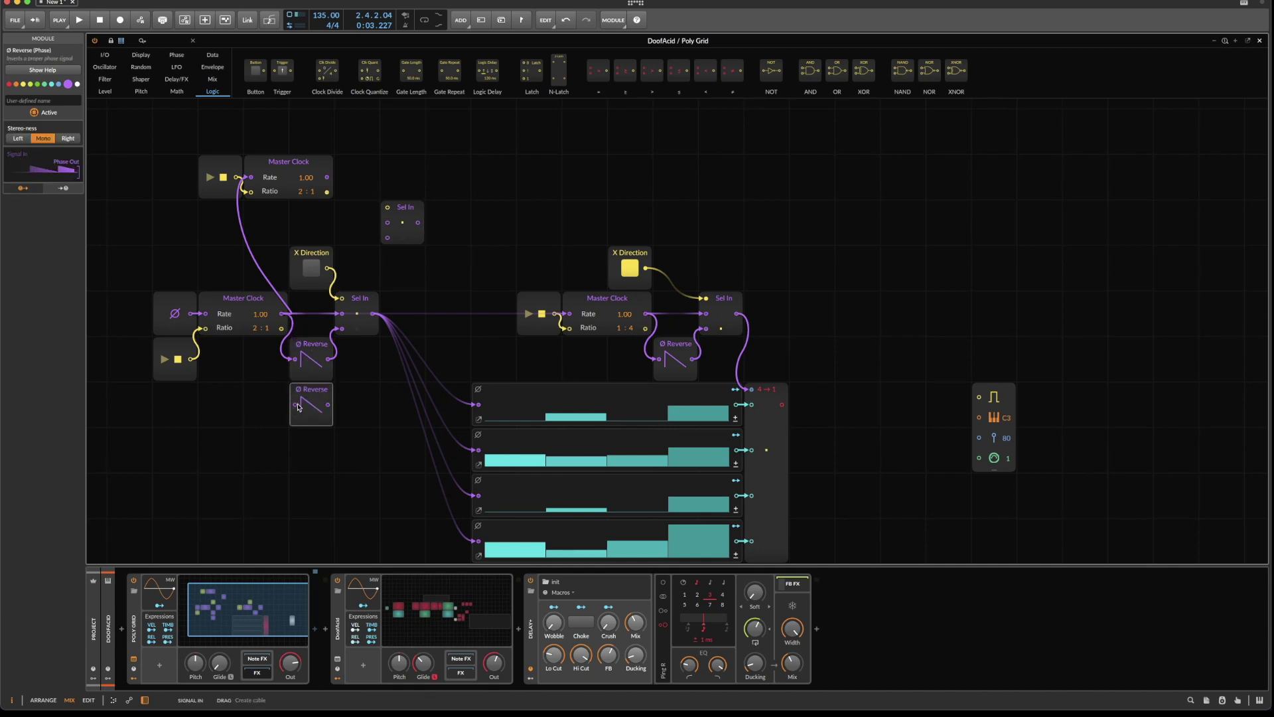
drag(312, 397, 364, 268)
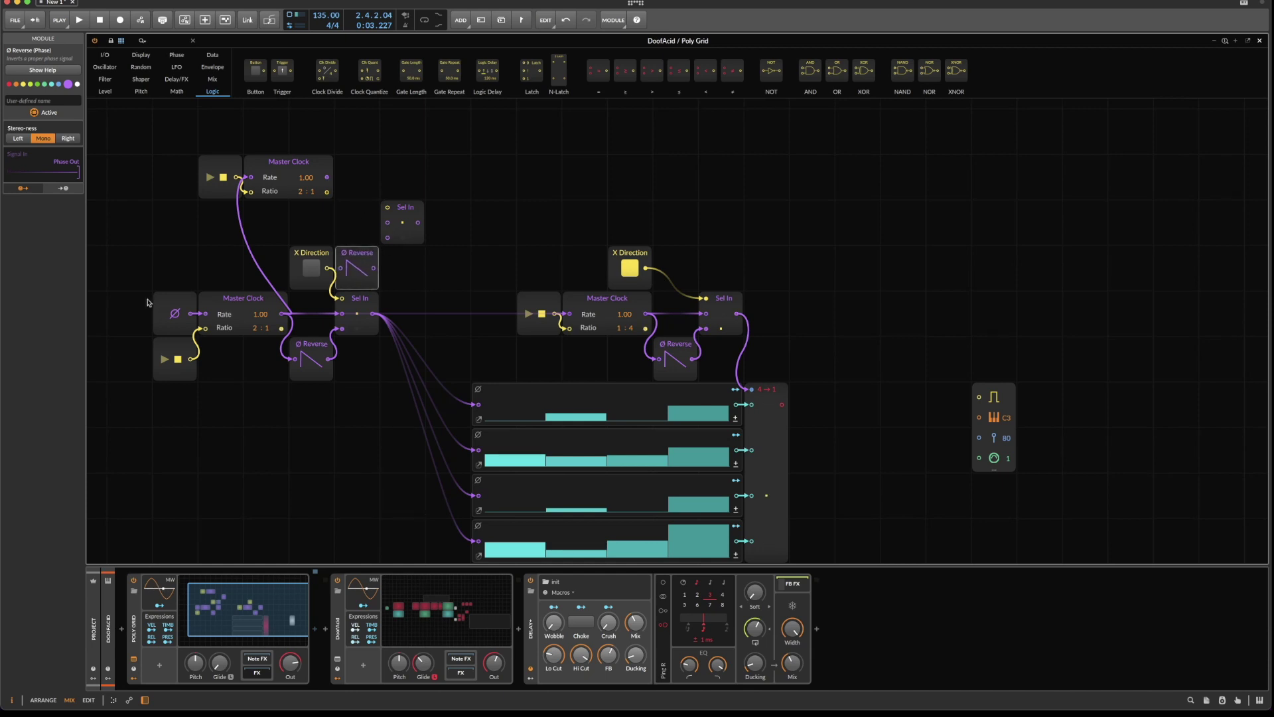
drag(152, 302, 401, 385)
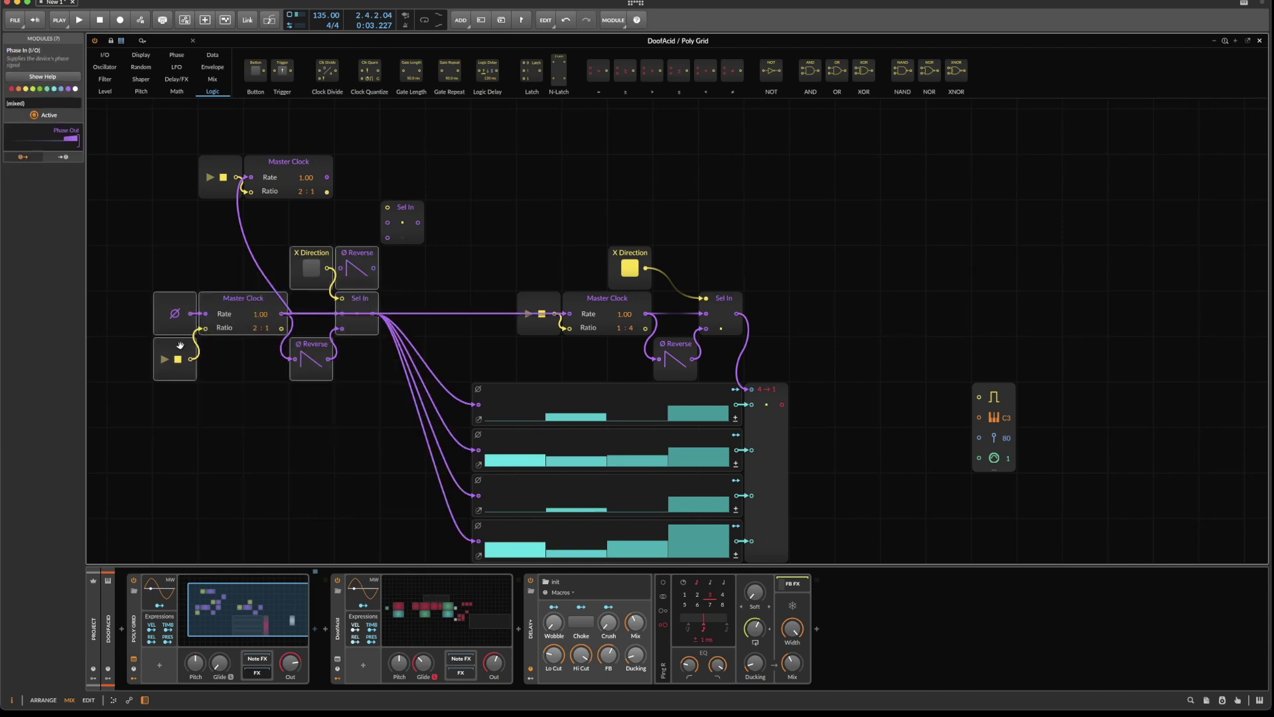
drag(194, 309, 149, 309)
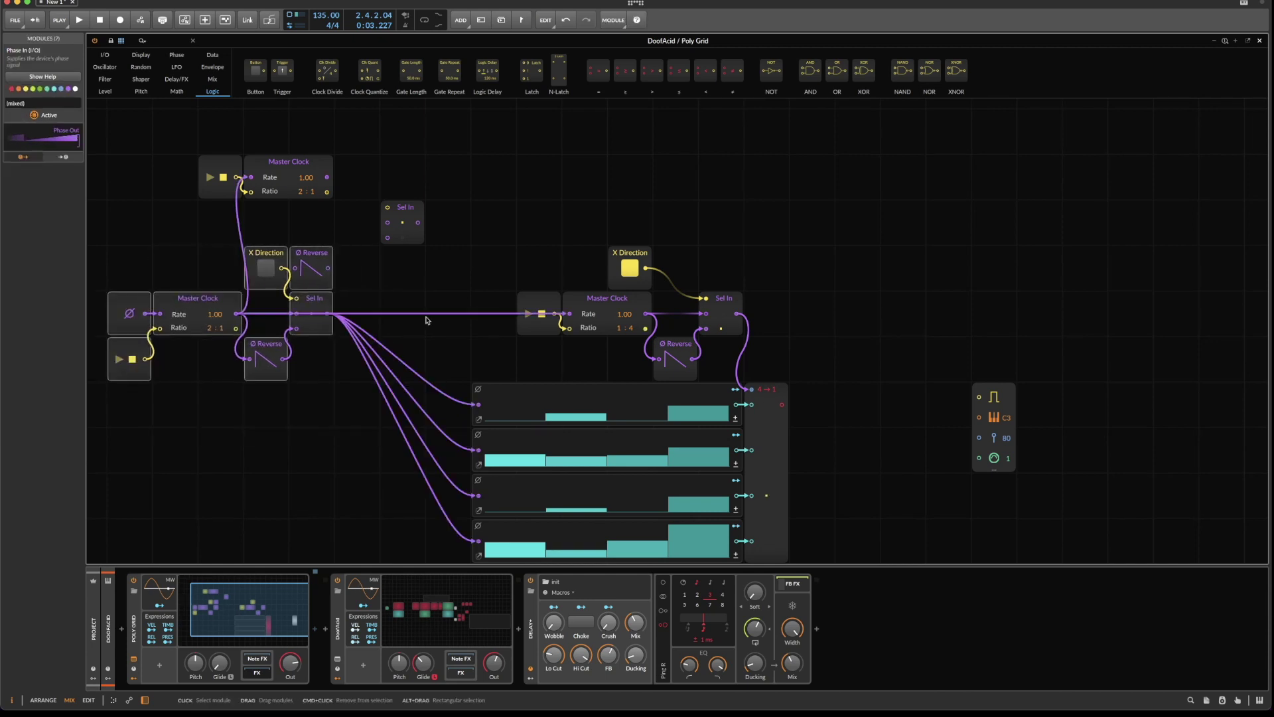
drag(411, 207, 400, 312)
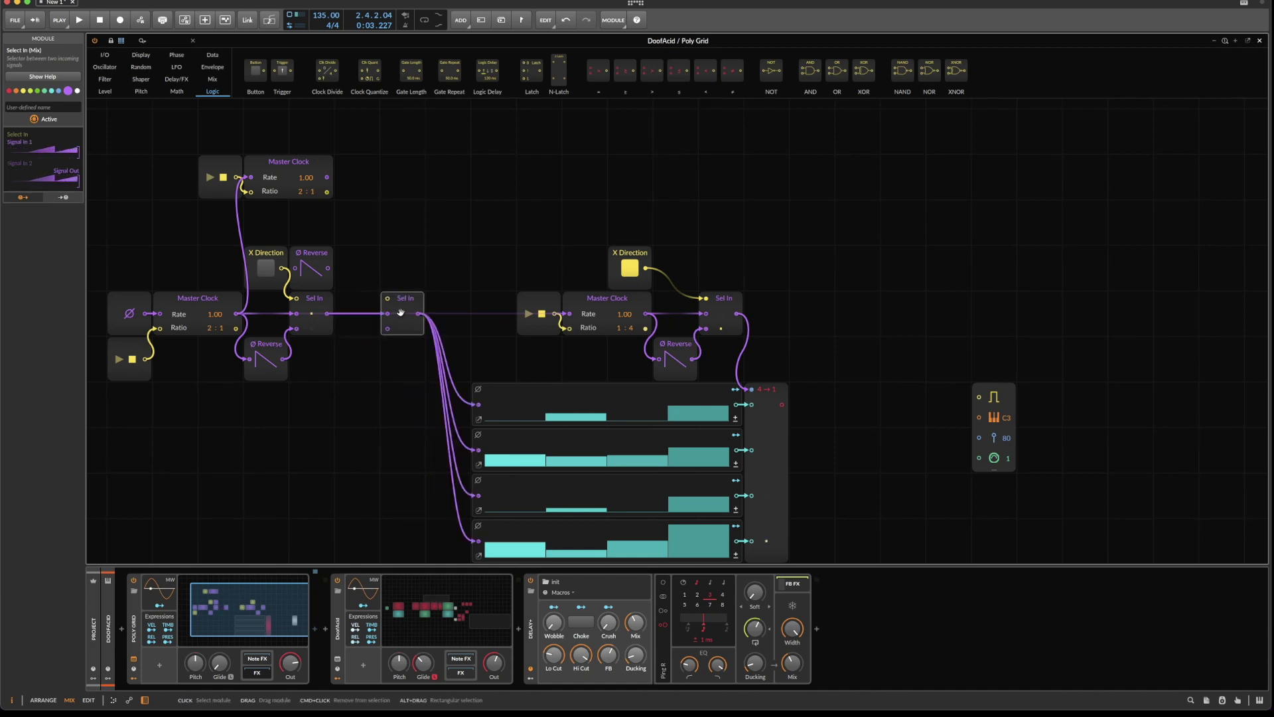
Copy the lower-left Reverse one row down and wire it into the second Sel In's second input.
click(271, 344)
drag(271, 344, 340, 359)
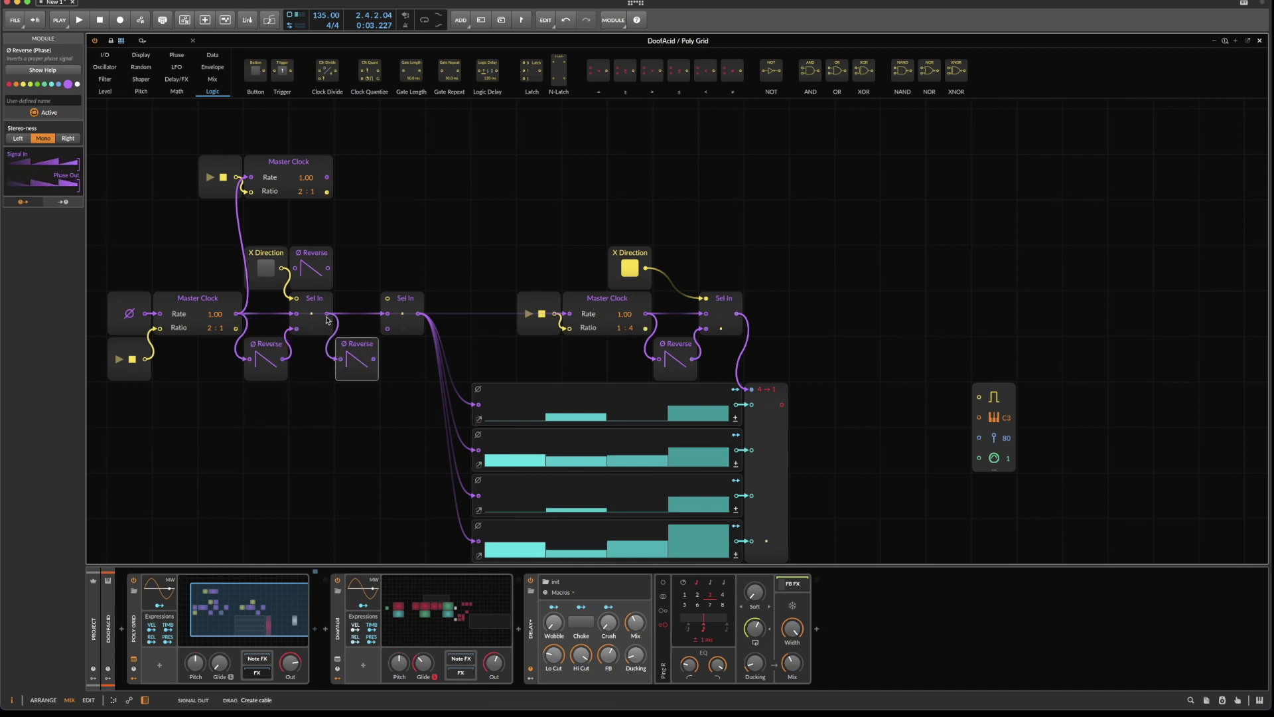
drag(383, 339, 387, 328)
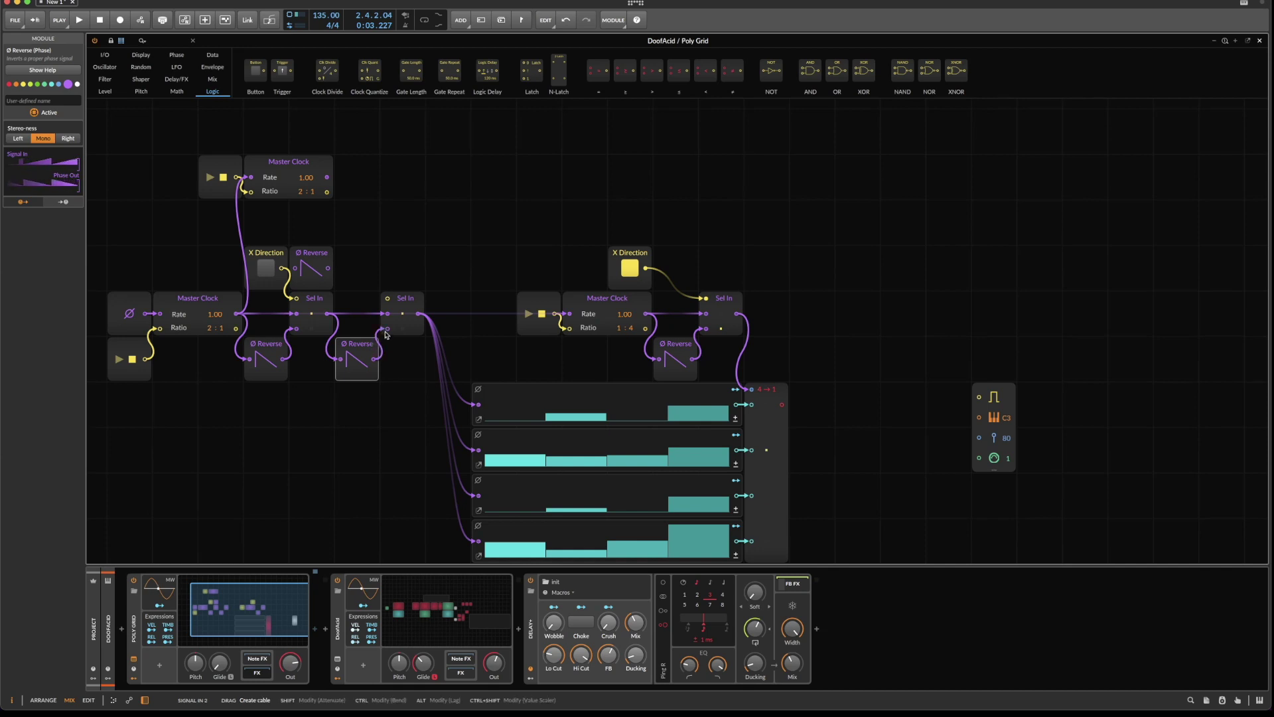
click(408, 303)
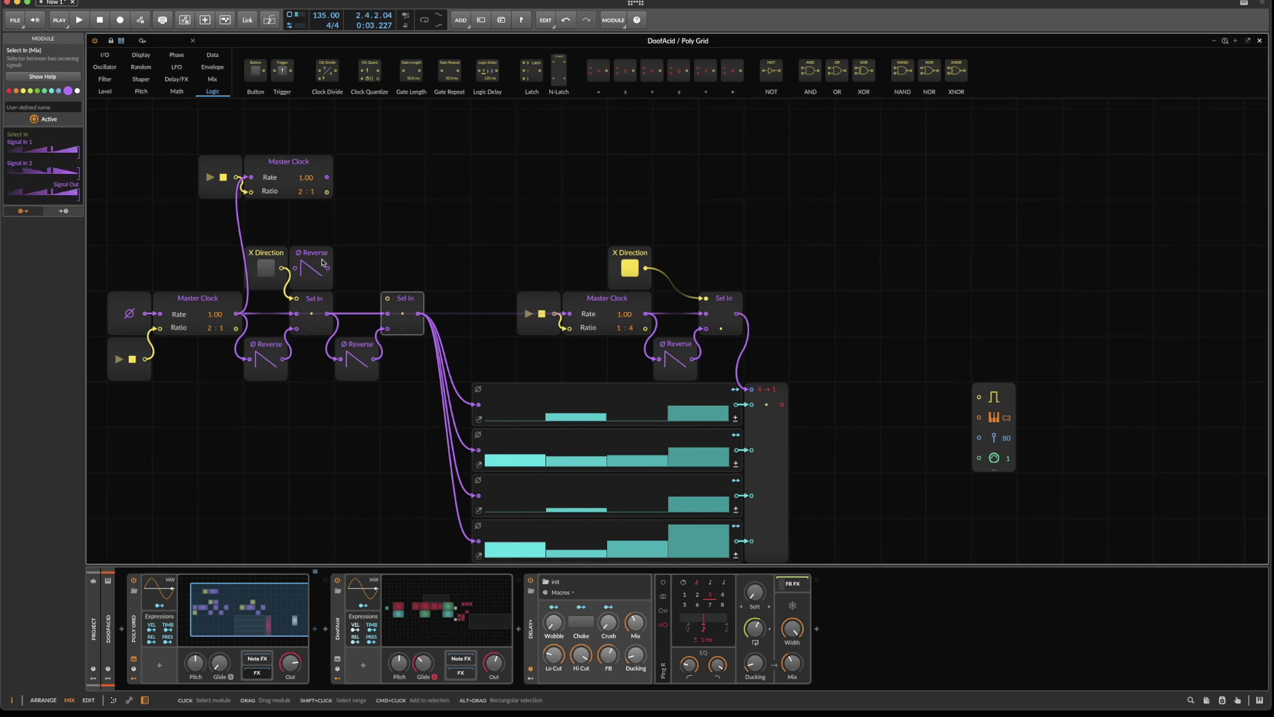
click(287, 167)
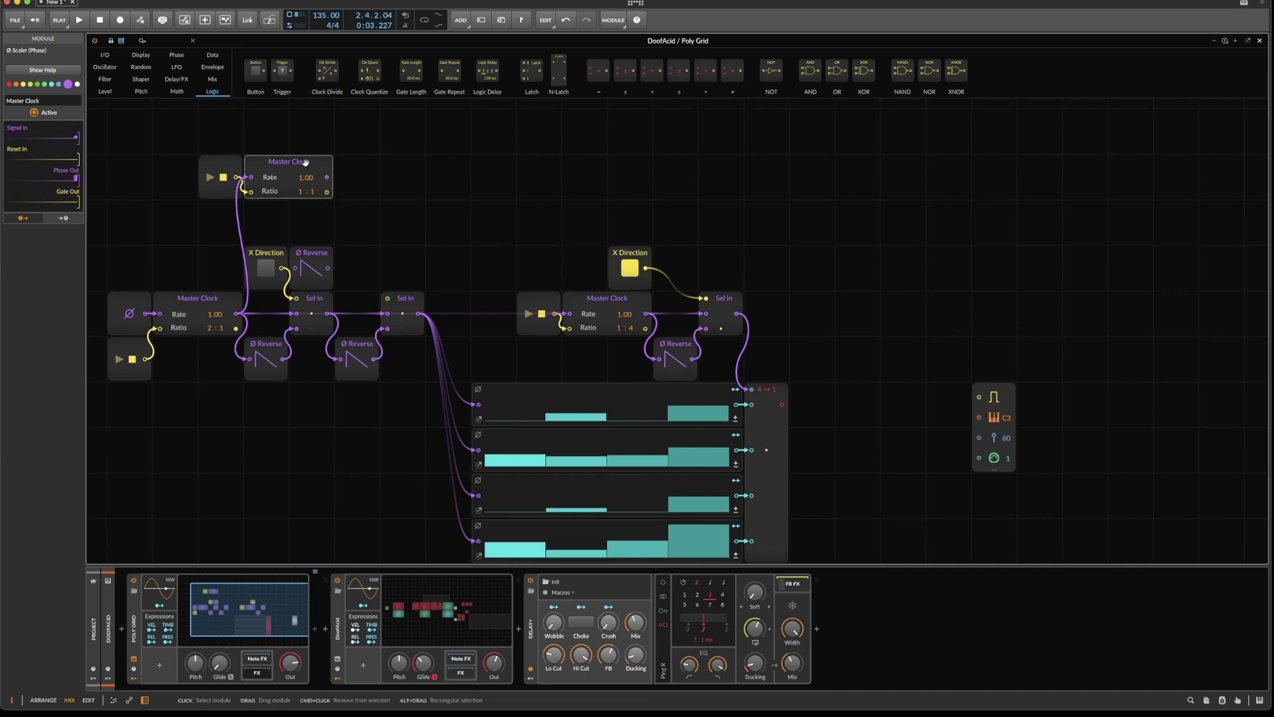
View and dismiss the Scaler (Phase) help, then play and stop the patch to hear the sequencers.
key(F1)
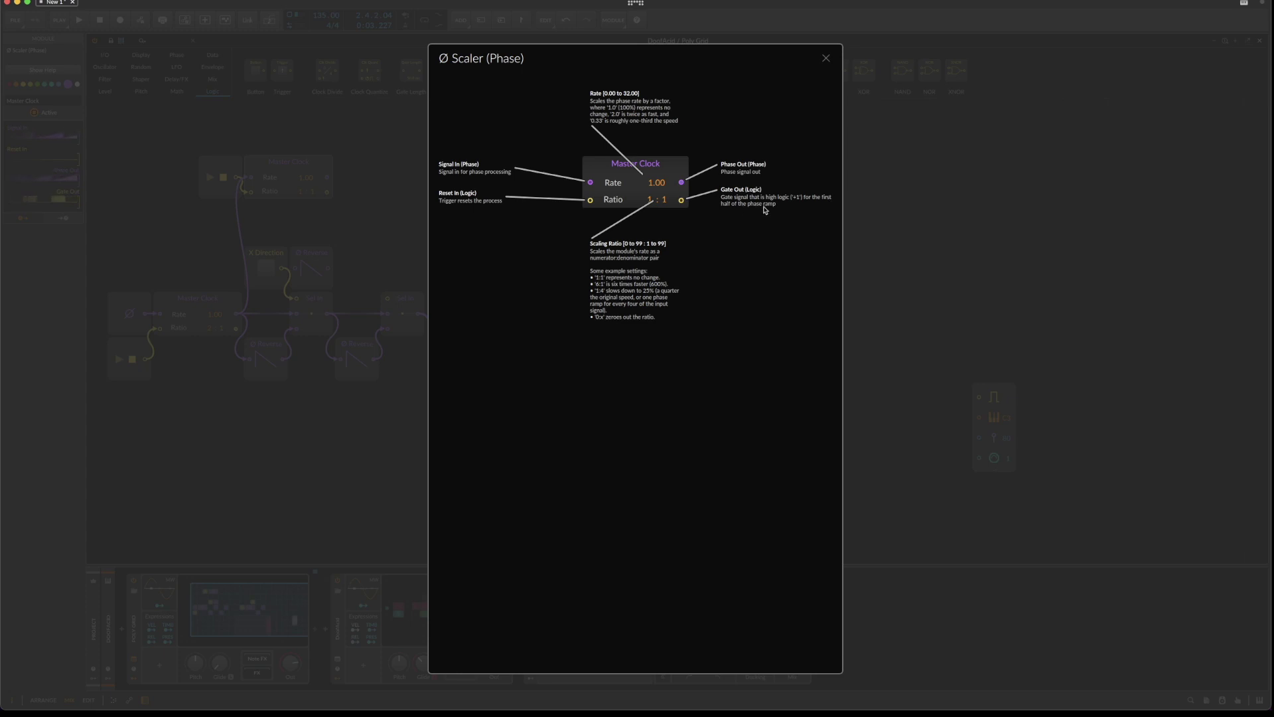
key(Escape)
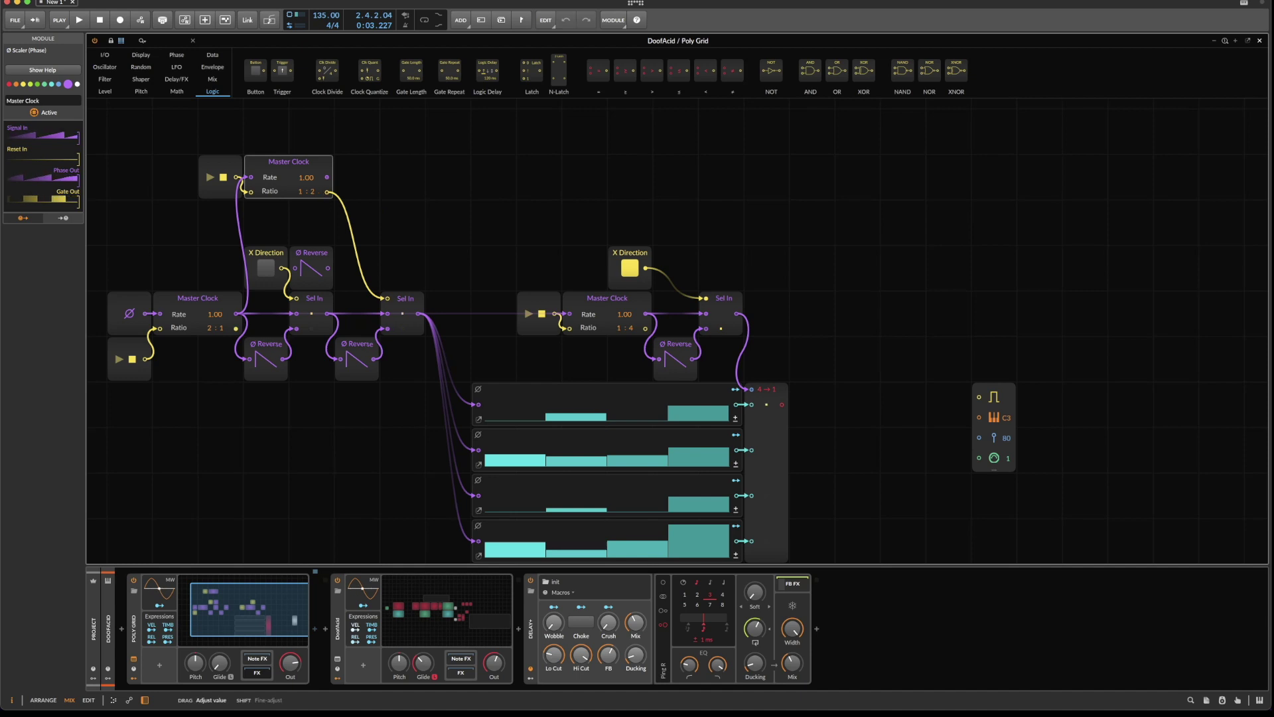
scroll(423, 165, down, 3)
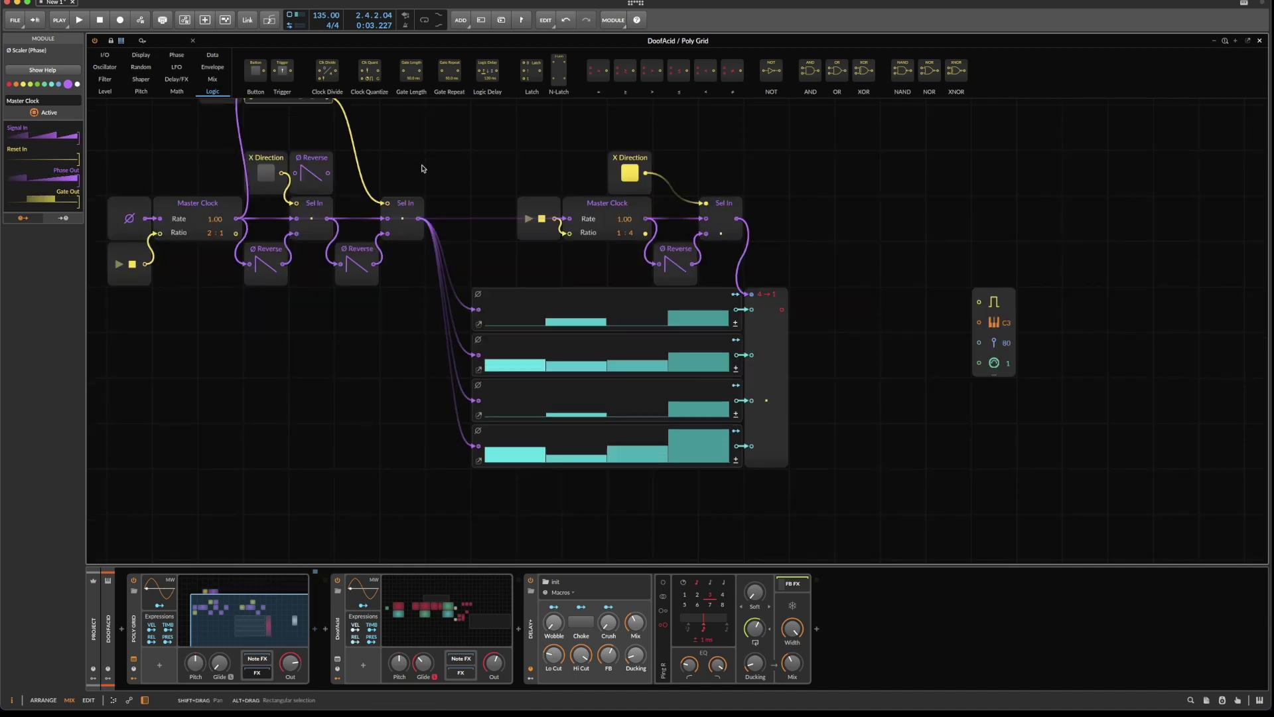
key(space)
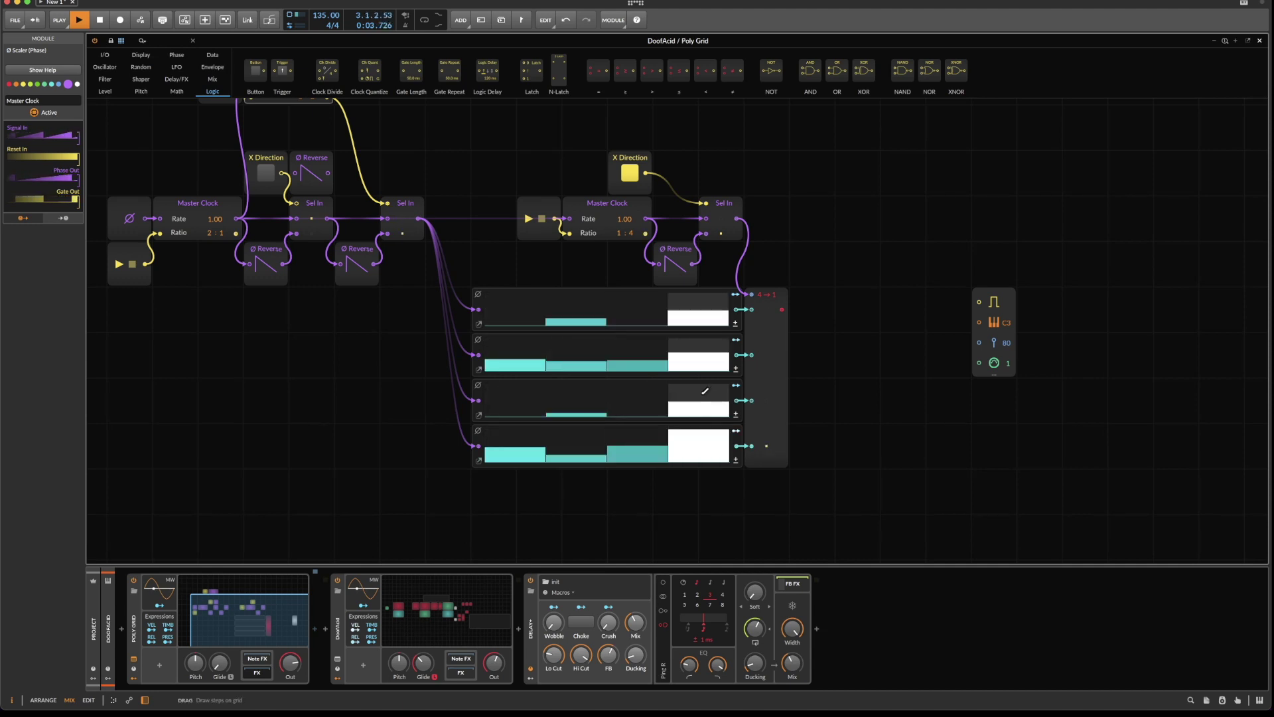
key(space)
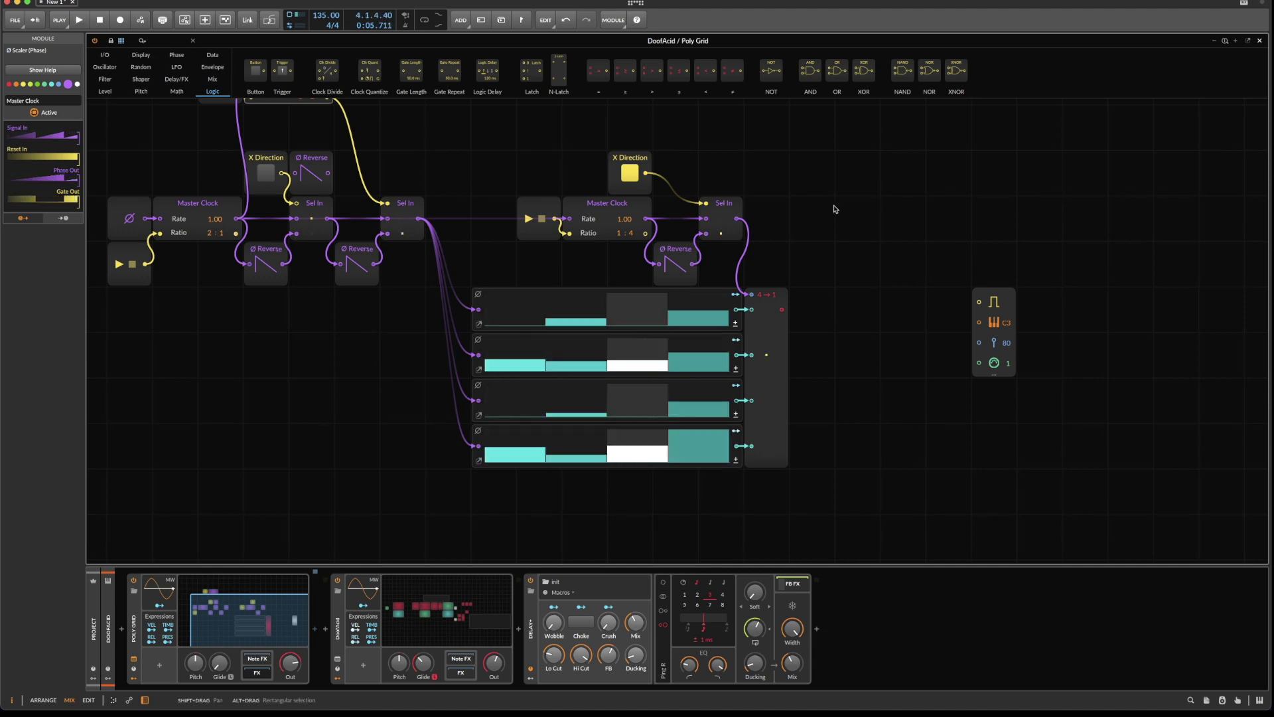
scroll(833, 205, up, 4)
scroll(803, 218, down, 4)
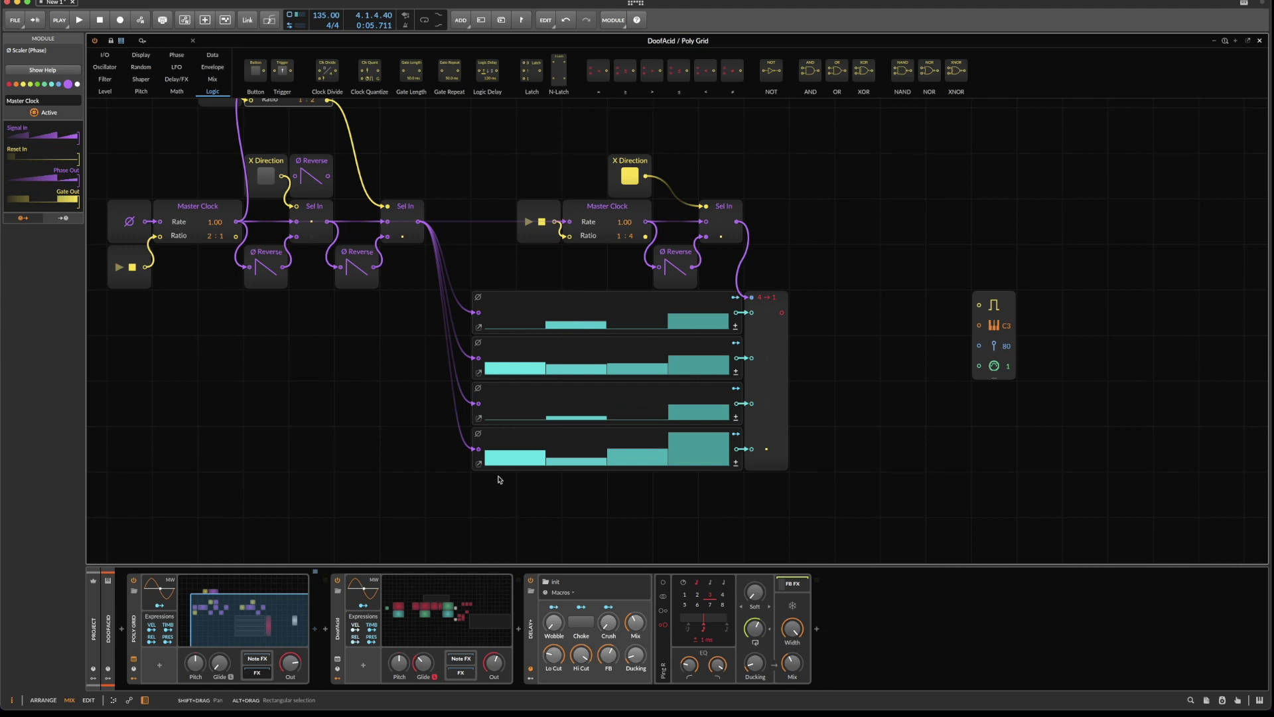
click(774, 311)
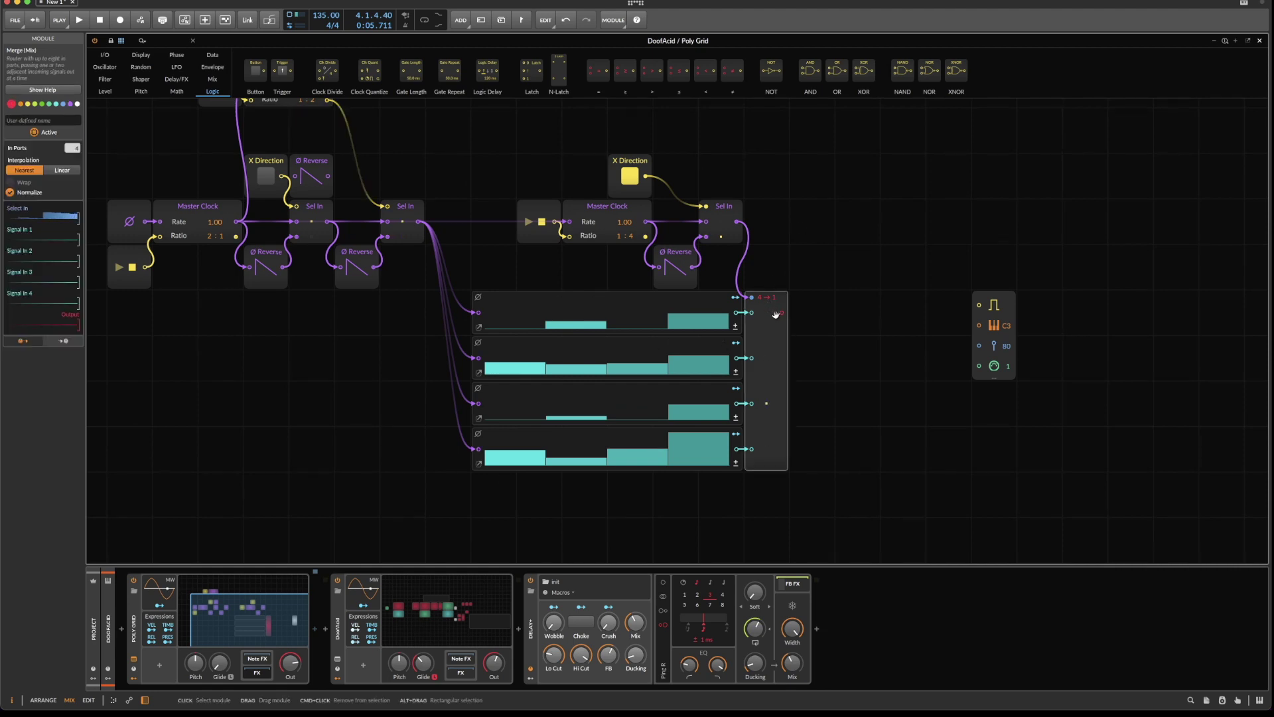
Move the Merge module right of the sequencers and replace it with a Split.
drag(775, 314, 866, 180)
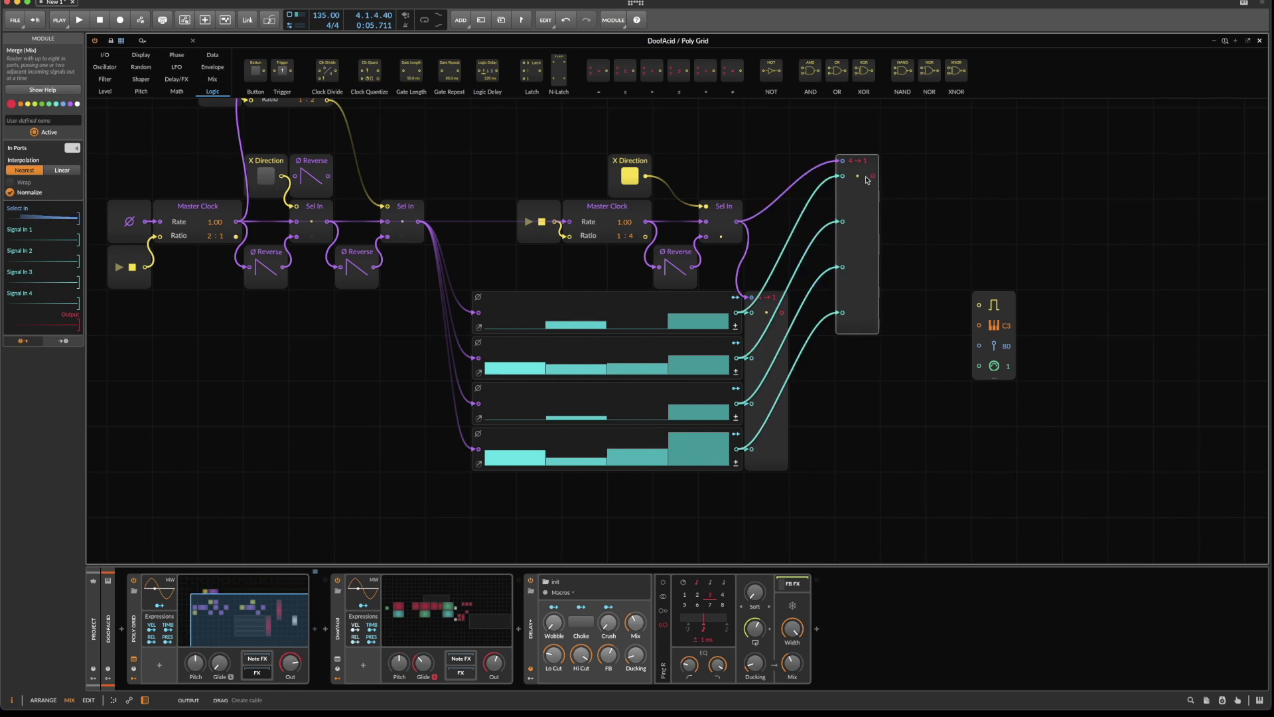
right_click(866, 179)
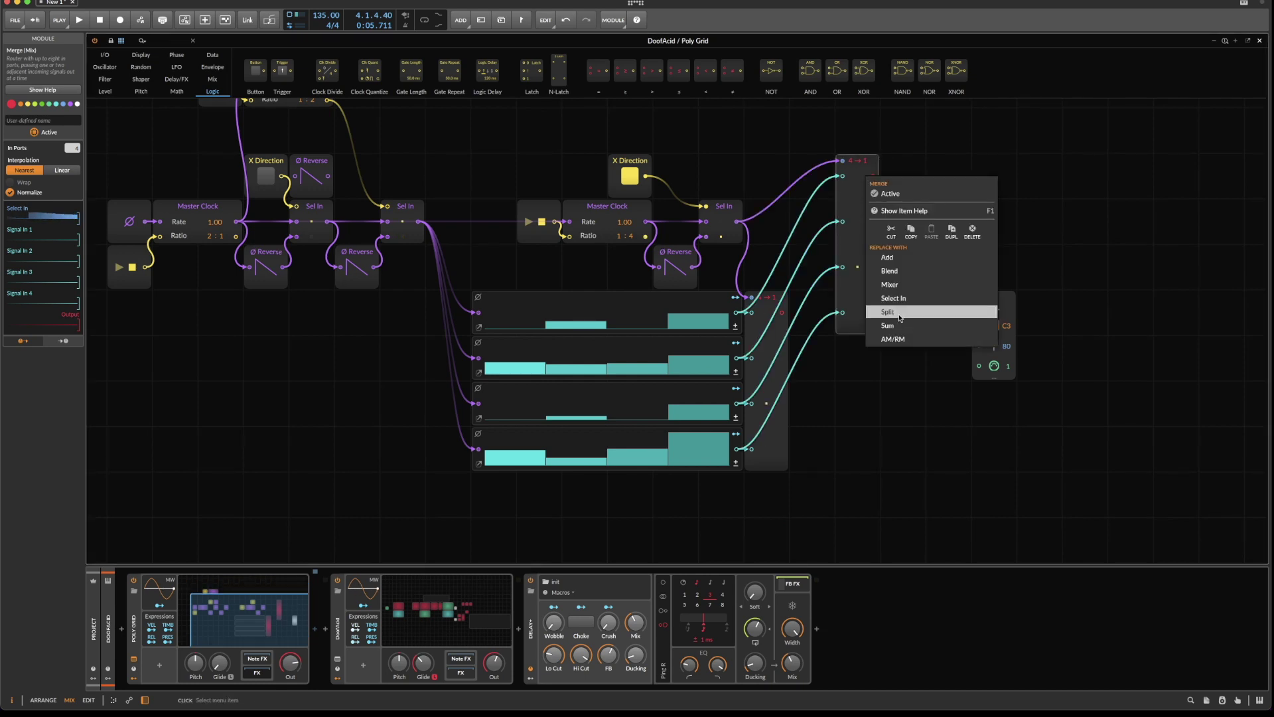
click(900, 312)
scroll(889, 259, up, 3)
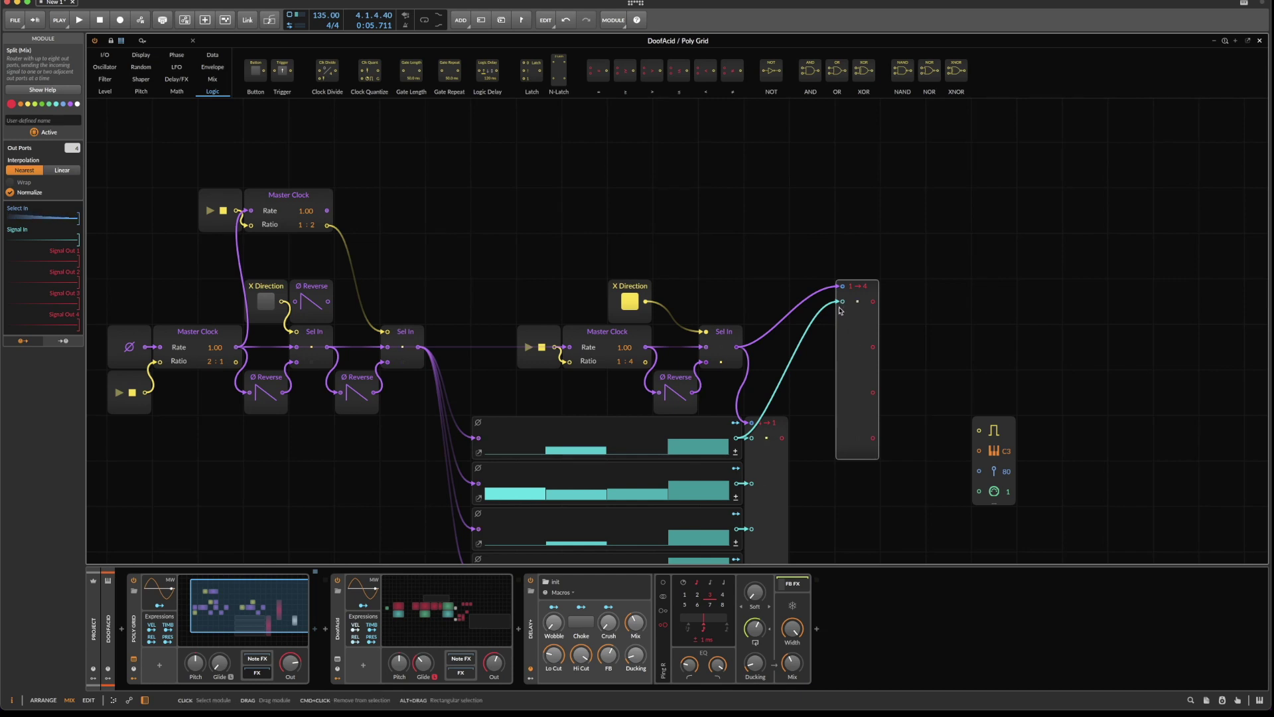
Swap the cable feeding the Split's input for a new Button module.
drag(841, 303, 801, 280)
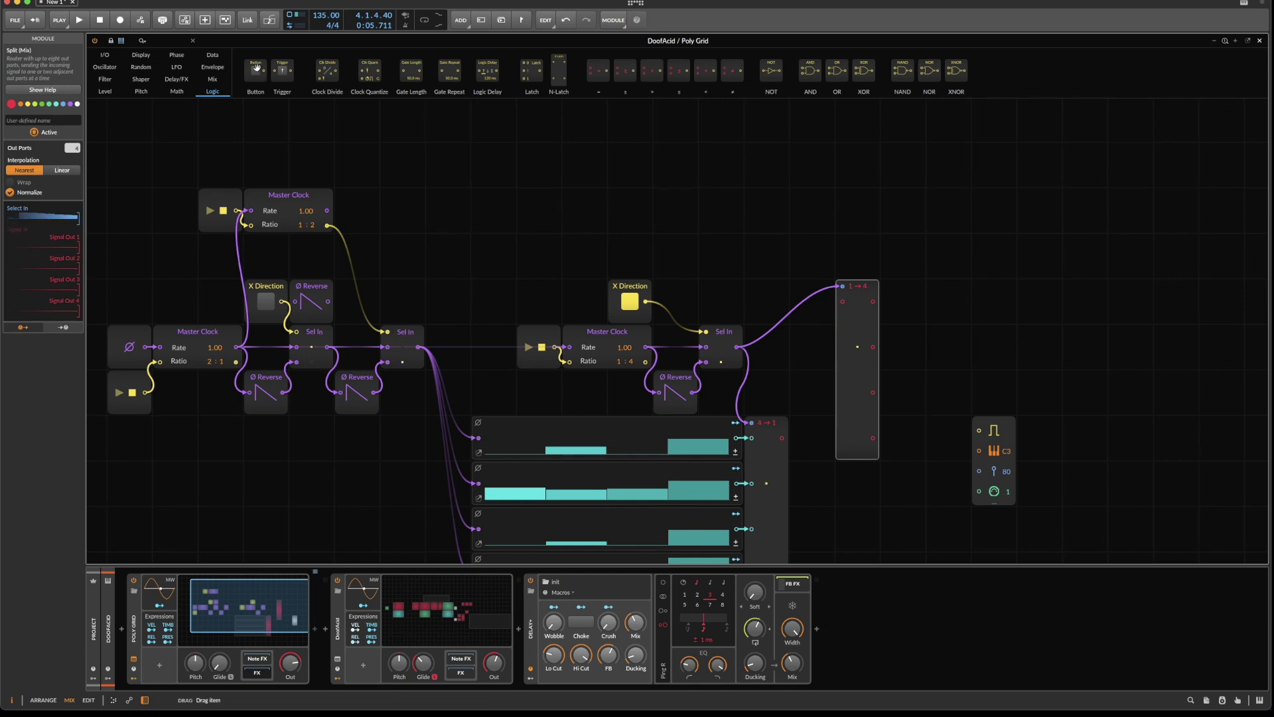
double_click(840, 302)
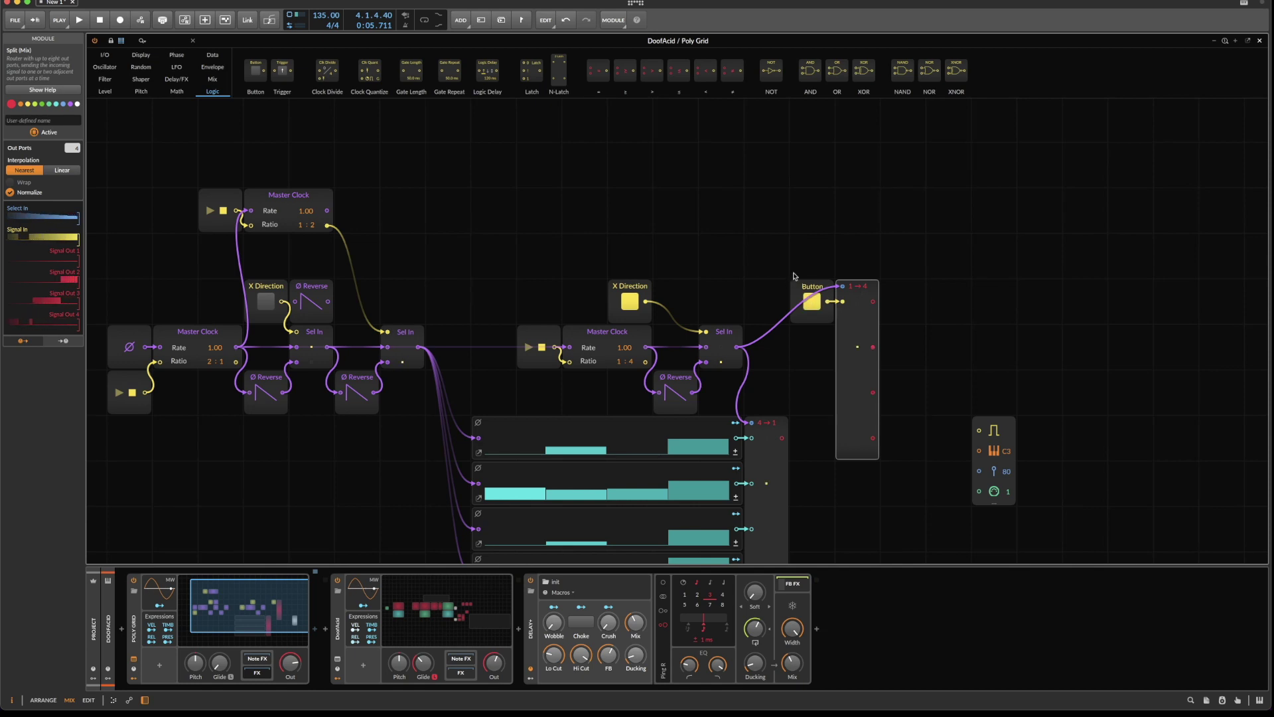
drag(794, 276, 739, 347)
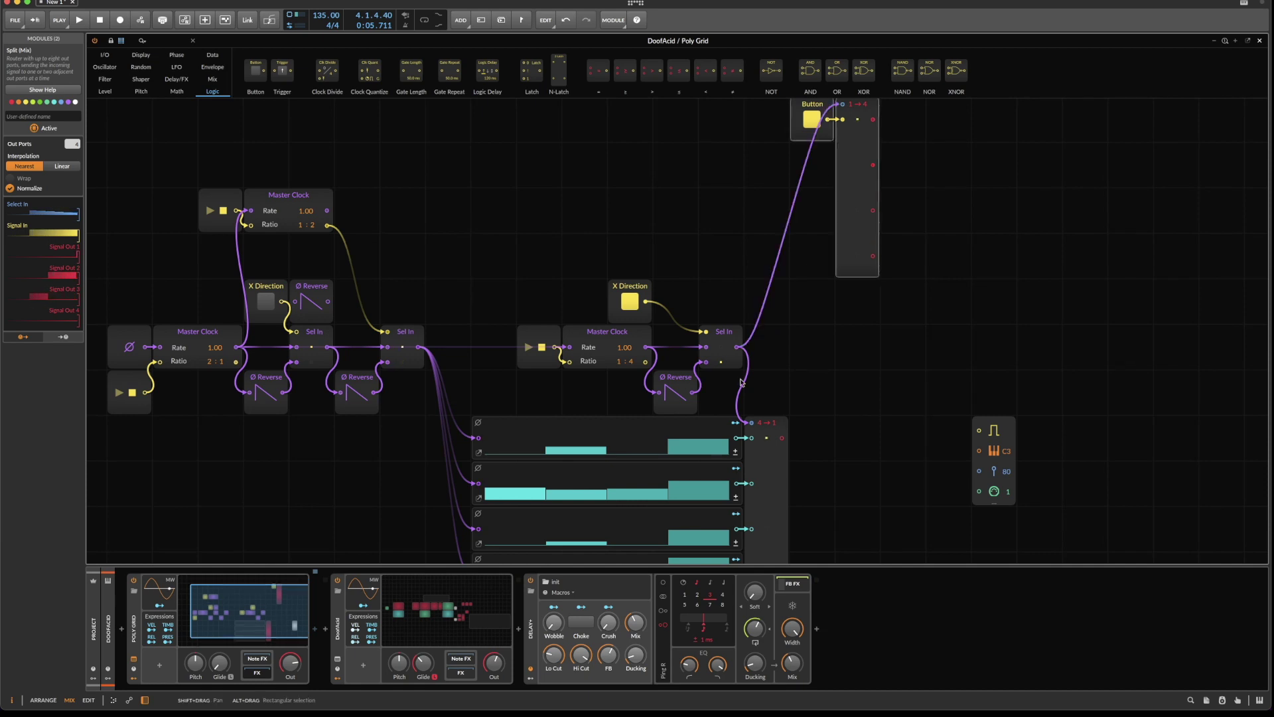
Insert a Modulator Out module and place it beside the Split outputs.
scroll(763, 436, up, 3)
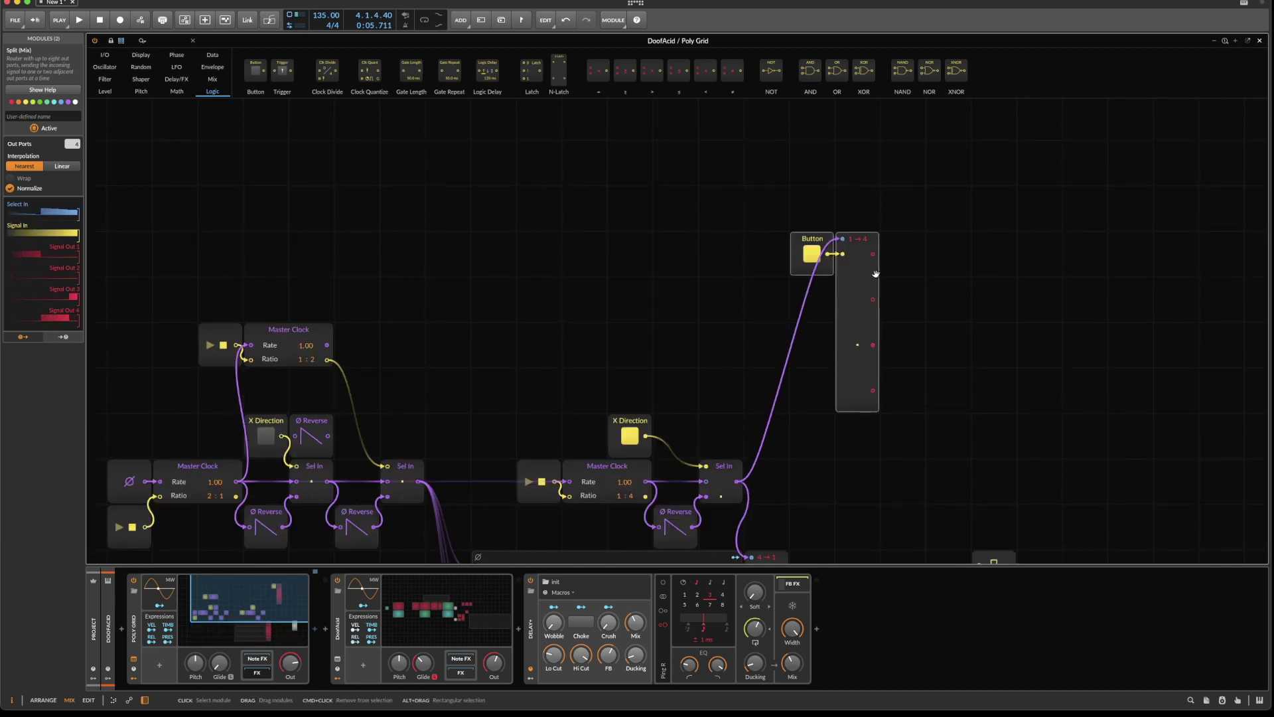
right_click(925, 180)
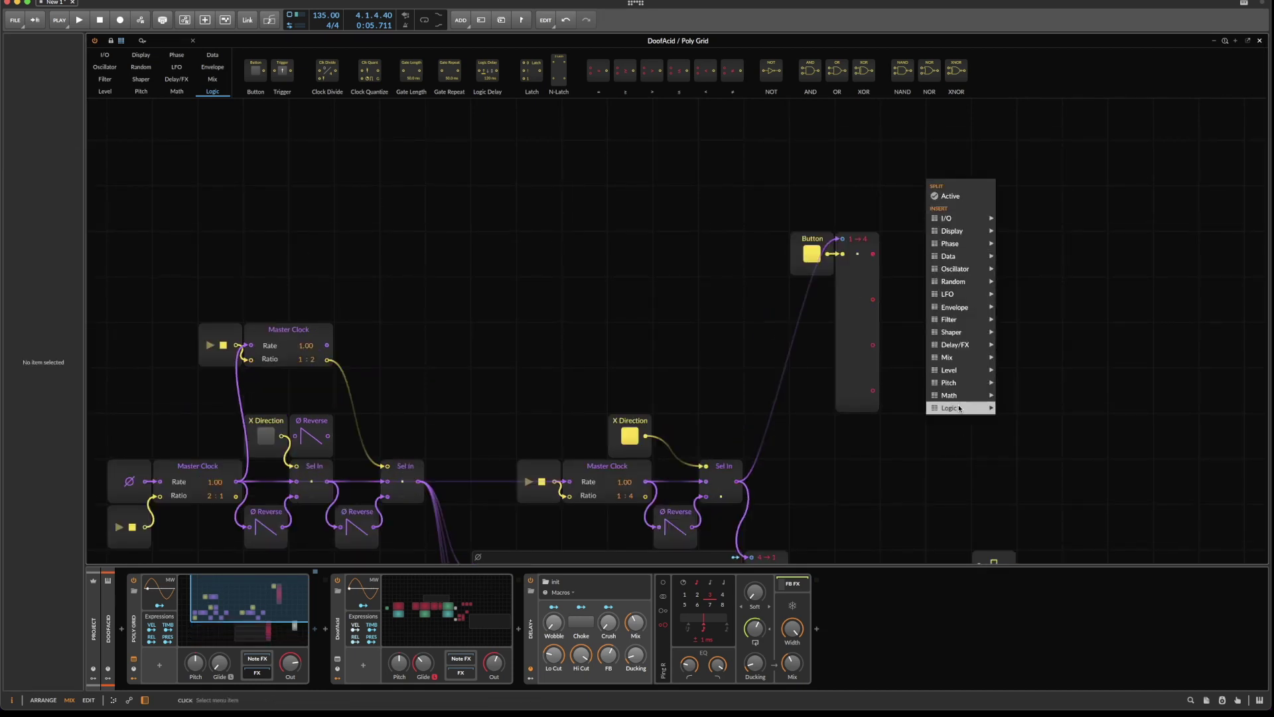
mouse_move(981, 219)
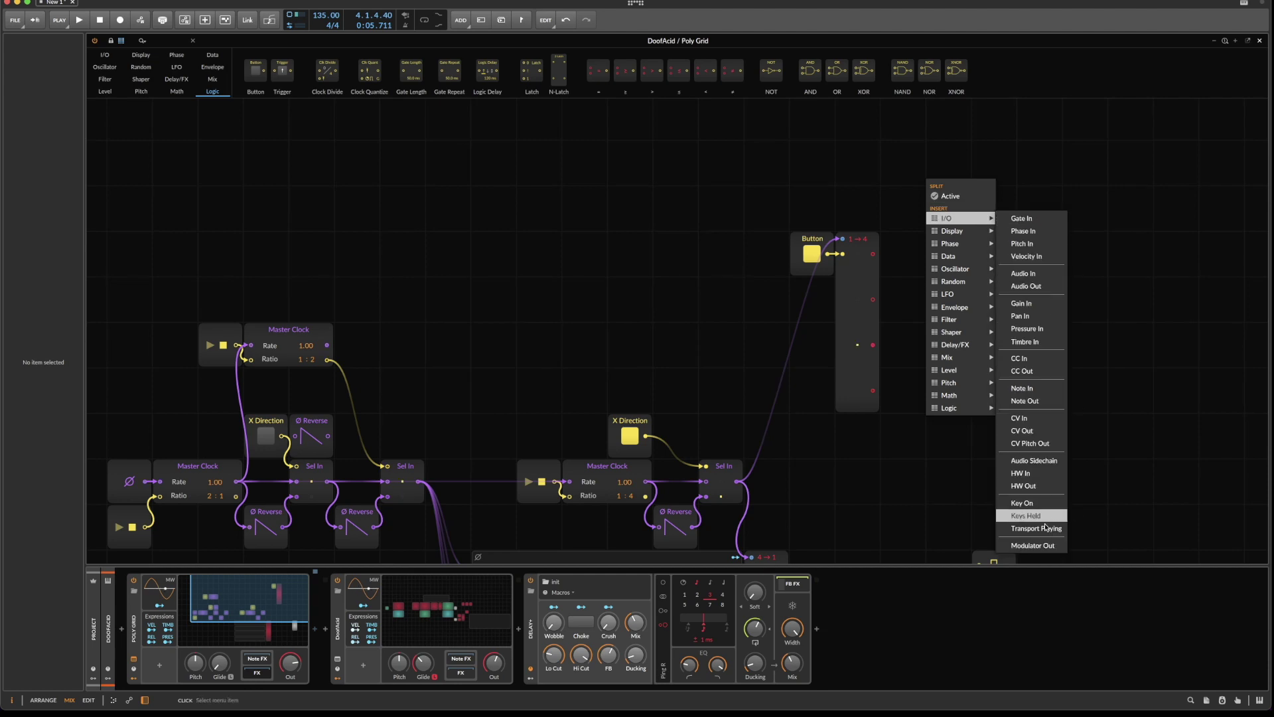
click(1045, 546)
drag(895, 152, 896, 244)
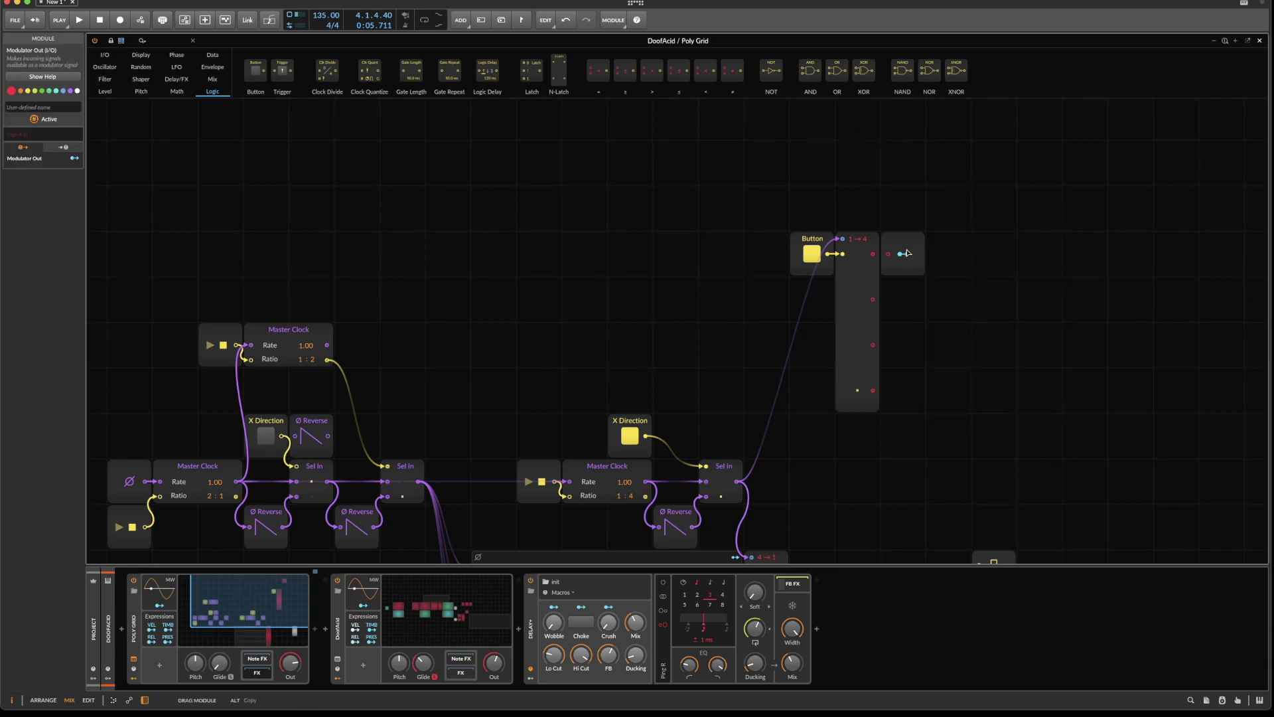
Select the first Steps module so its inspector is shown.
click(868, 251)
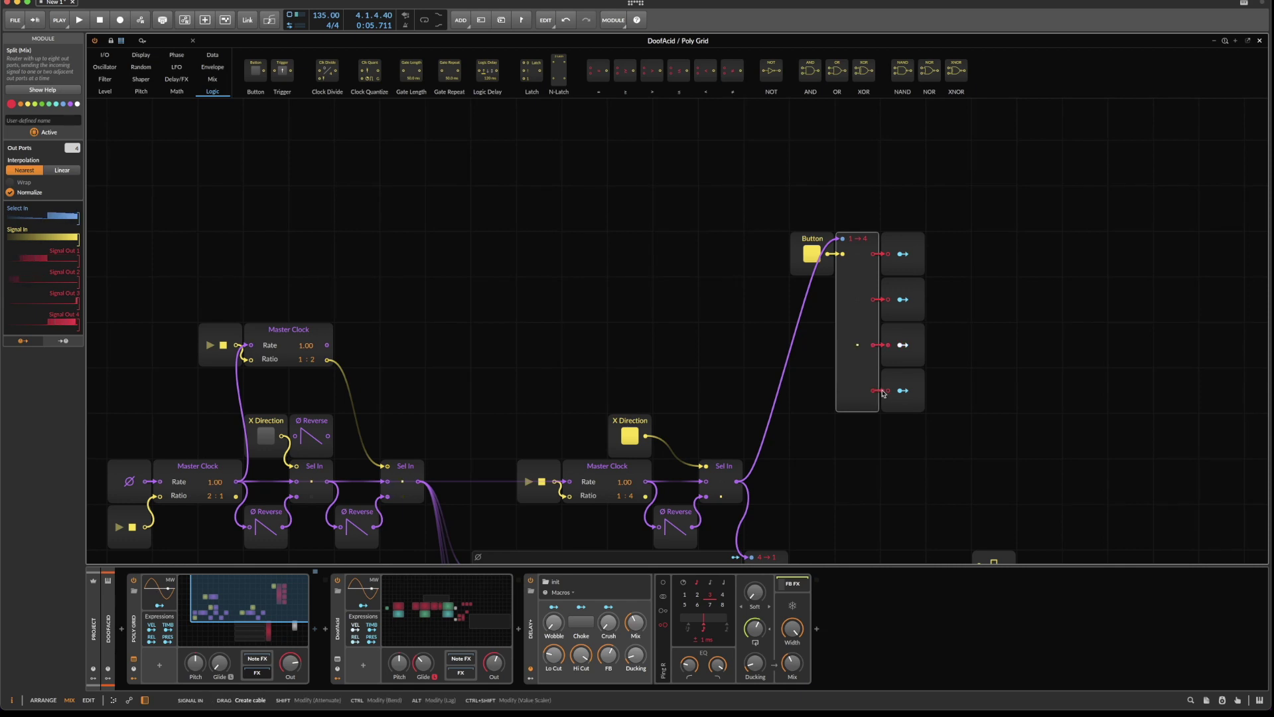
scroll(794, 330, down, 5)
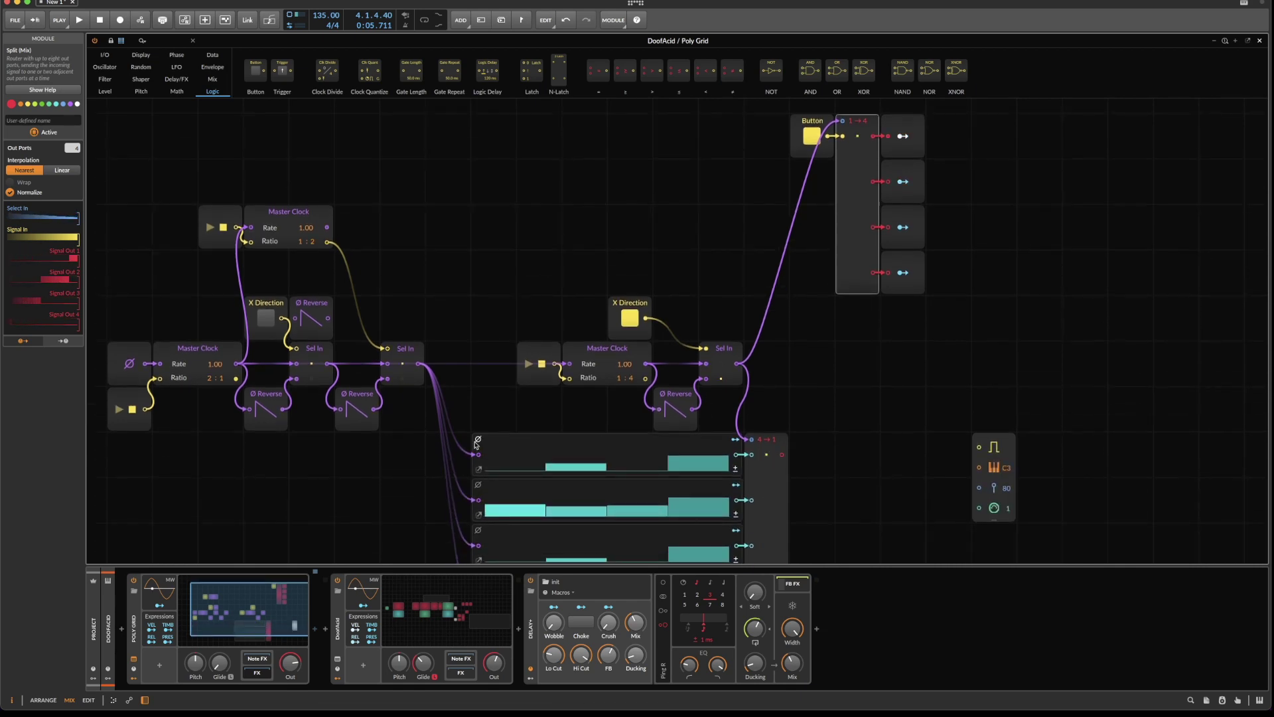
click(476, 473)
click(523, 475)
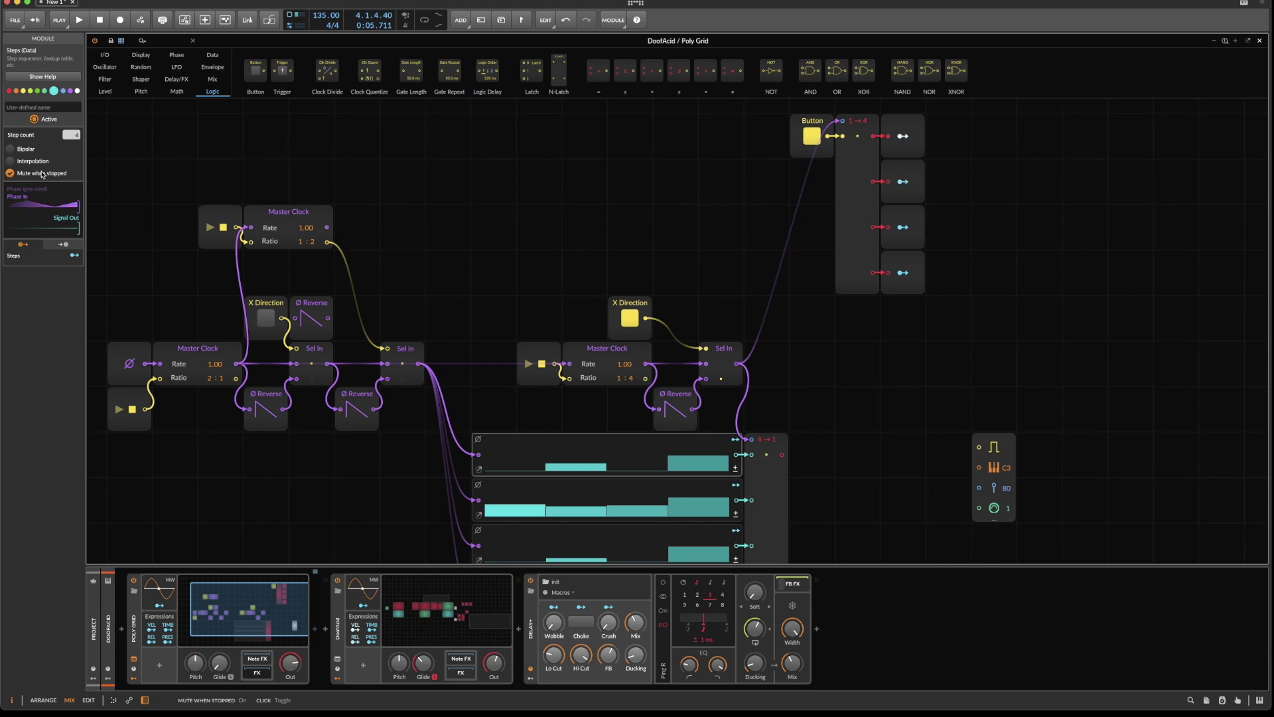
Map a Modulator Out to the Steps module's Mute when stopped, then start playback.
click(902, 138)
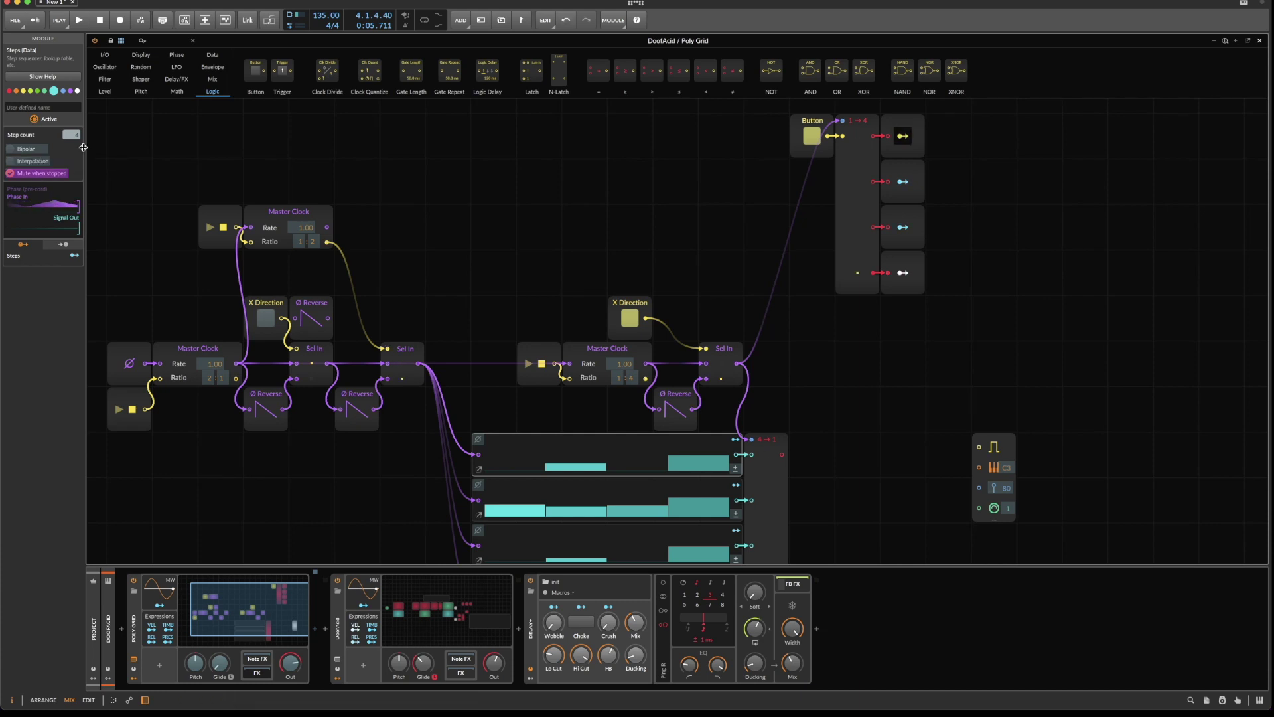
click(480, 511)
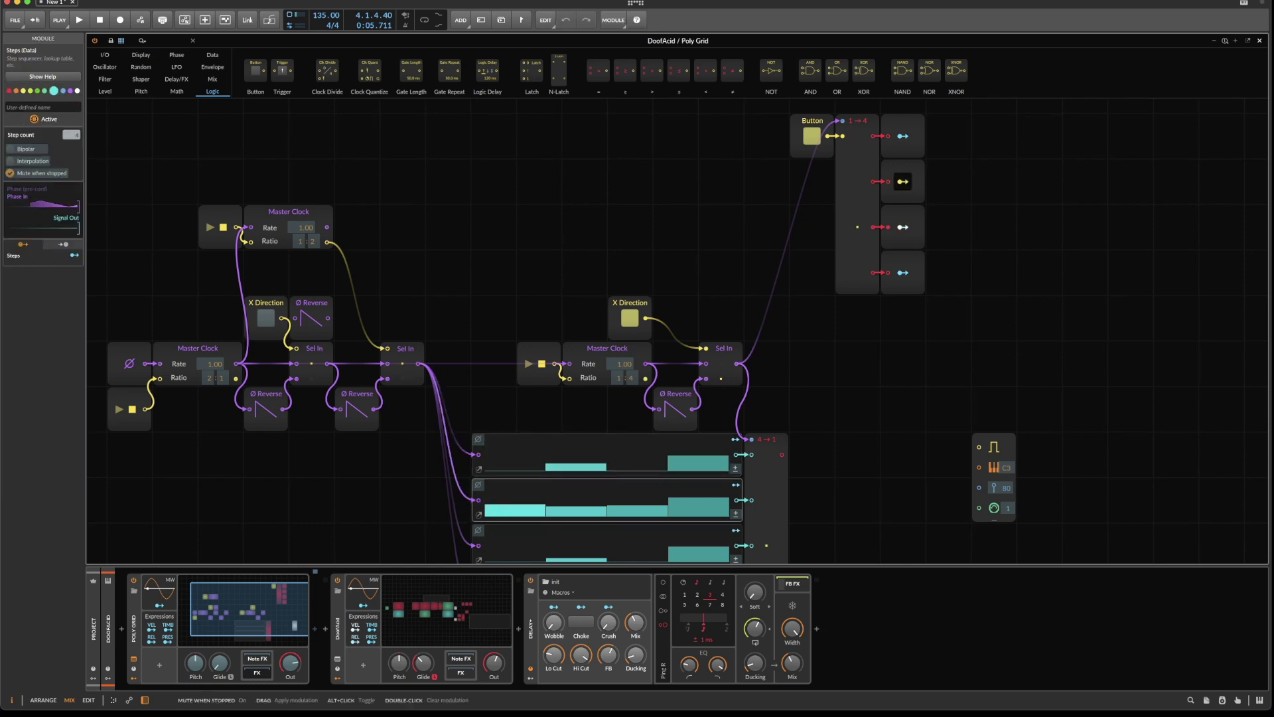
scroll(858, 270, down, 2)
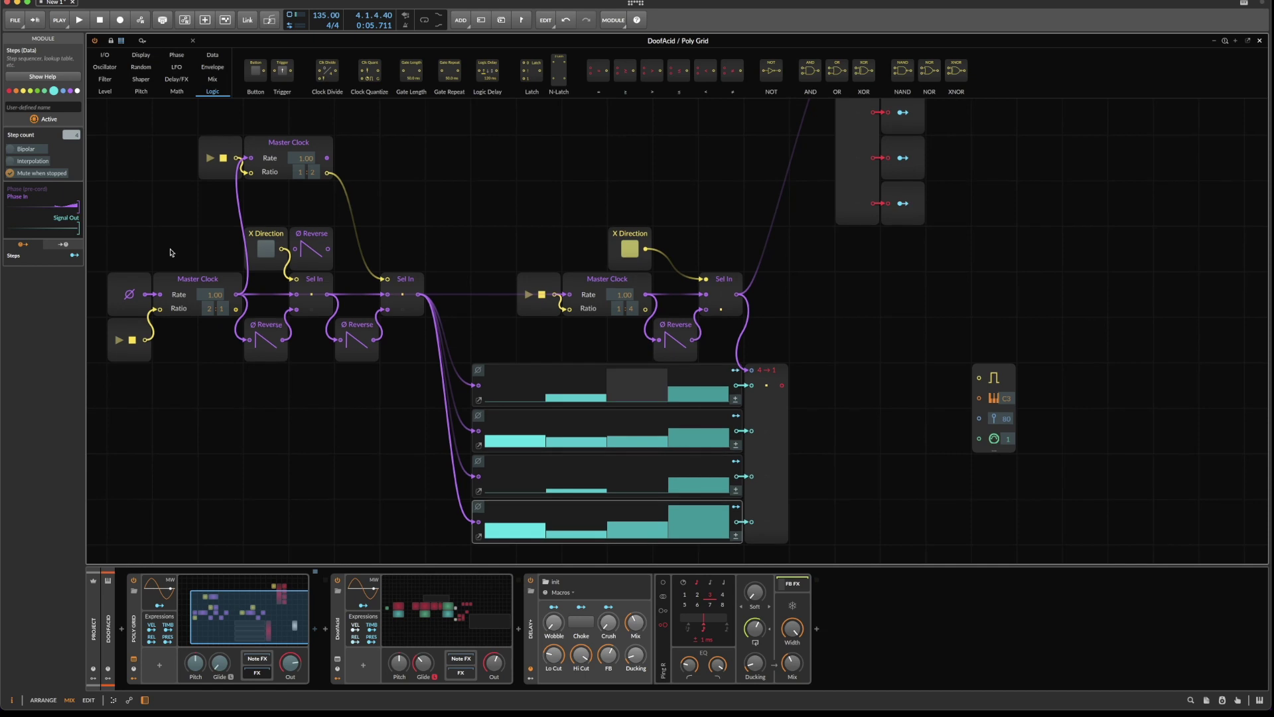
click(28, 173)
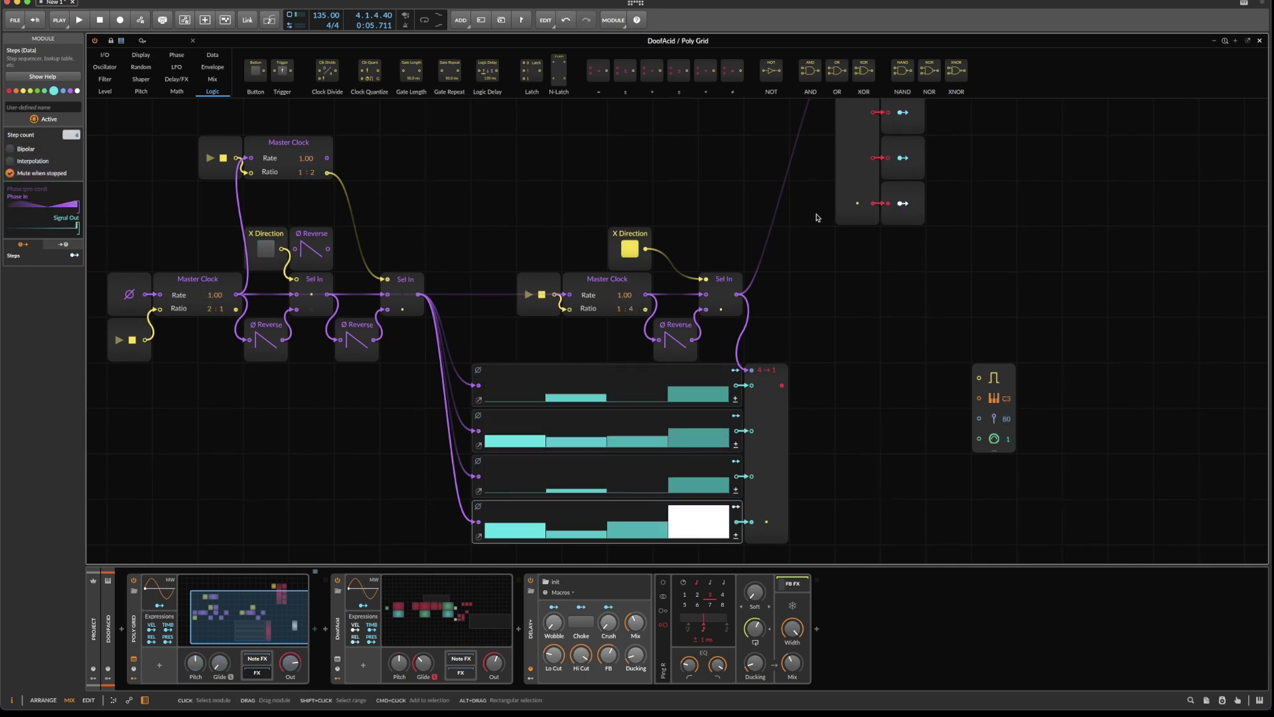
scroll(730, 299, down, 3)
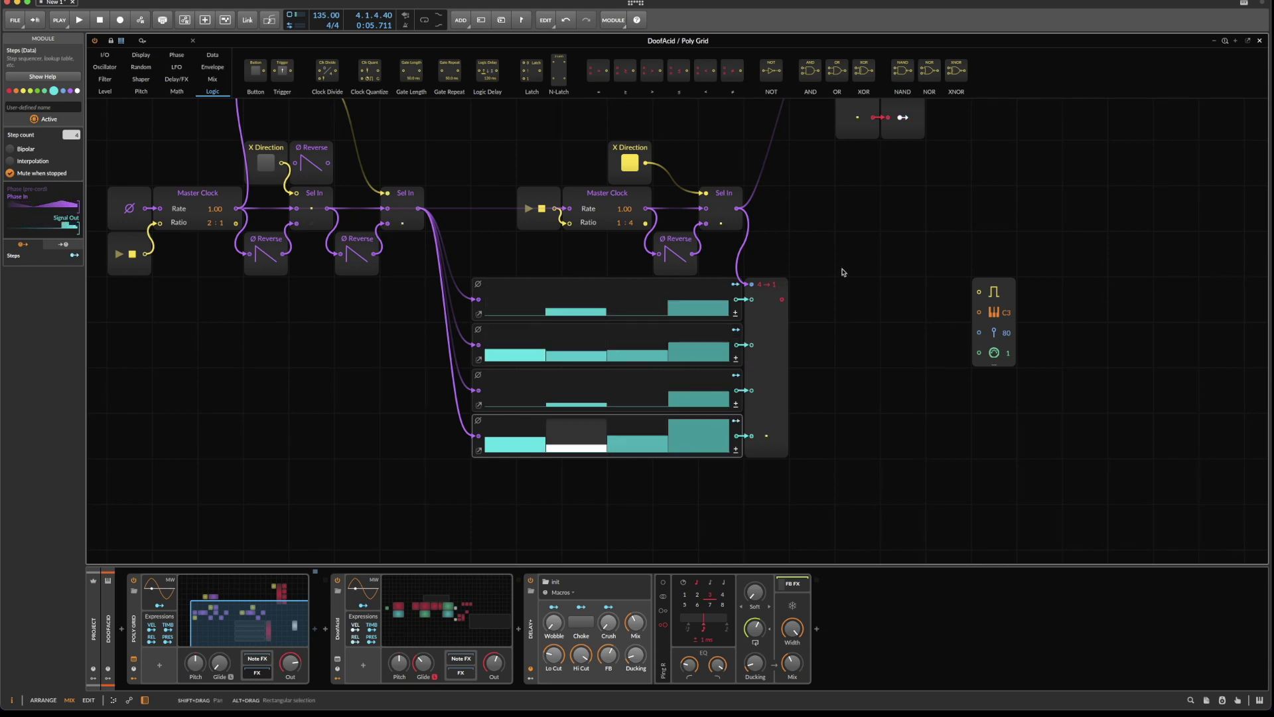
key(space)
key(space)
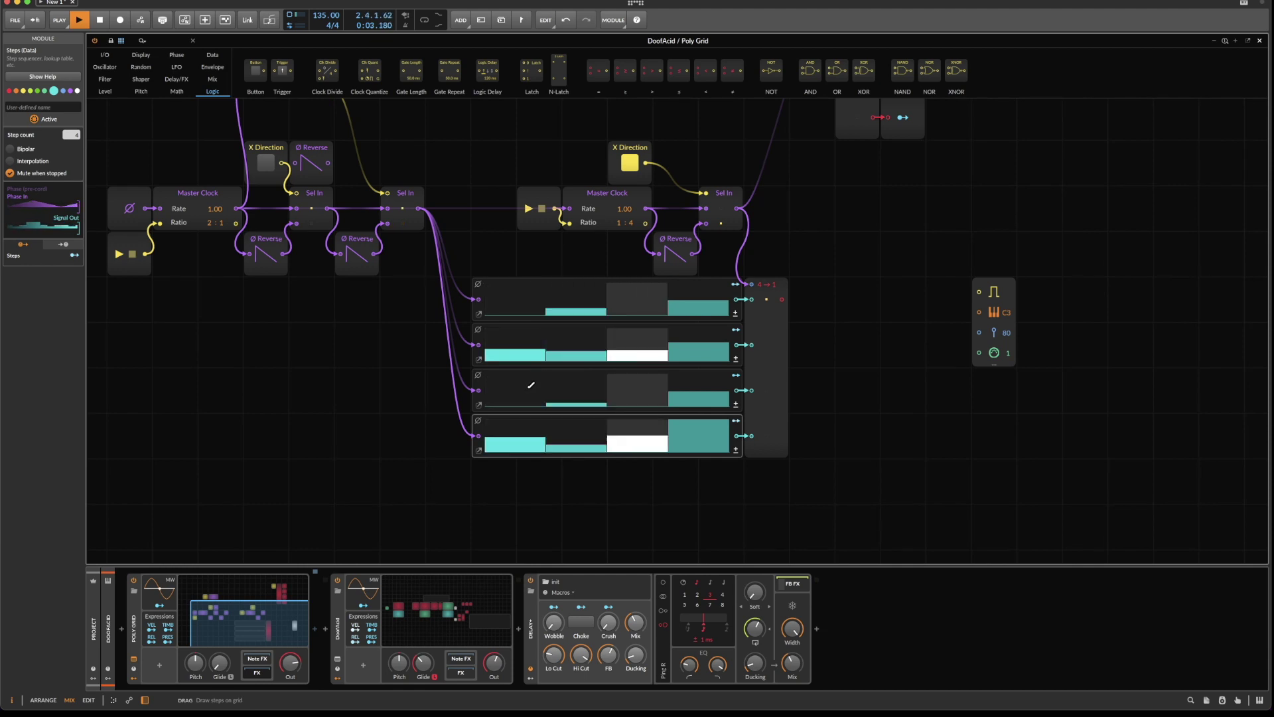
Toggle both X Direction switches, leaving them off, then select the Master Clock and list Mix modules.
scroll(631, 429, up, 3)
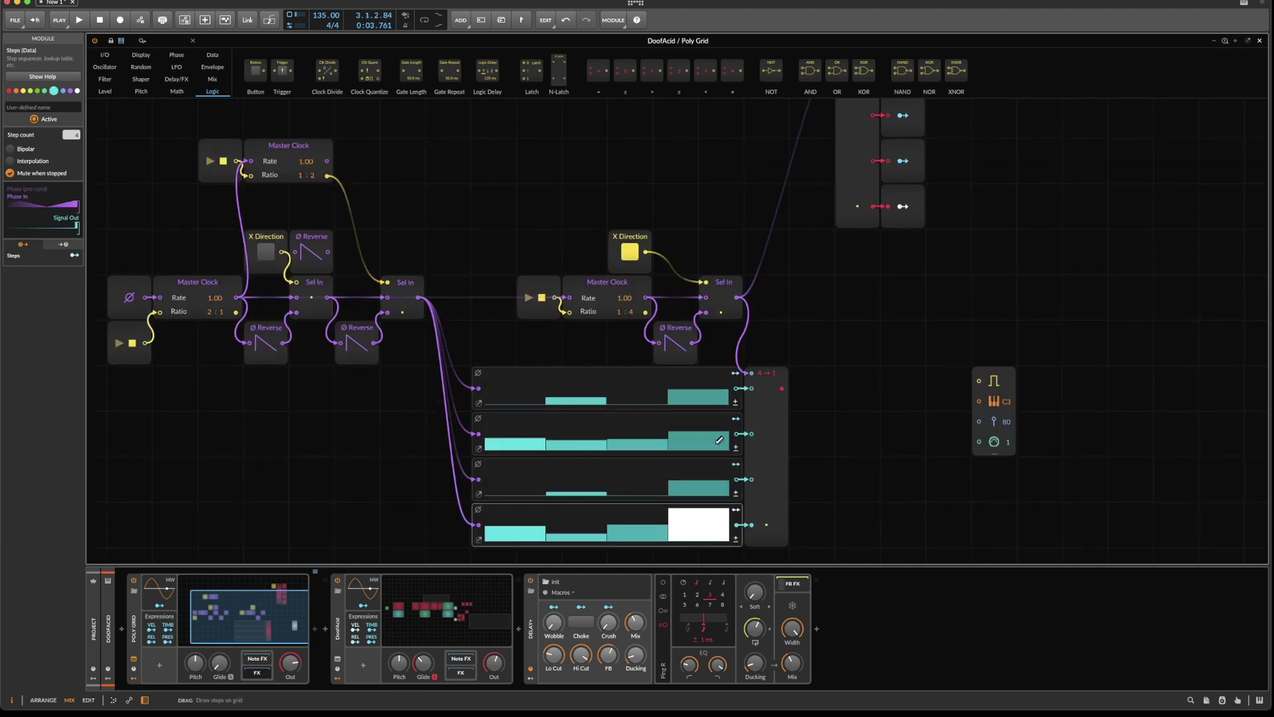
click(631, 252)
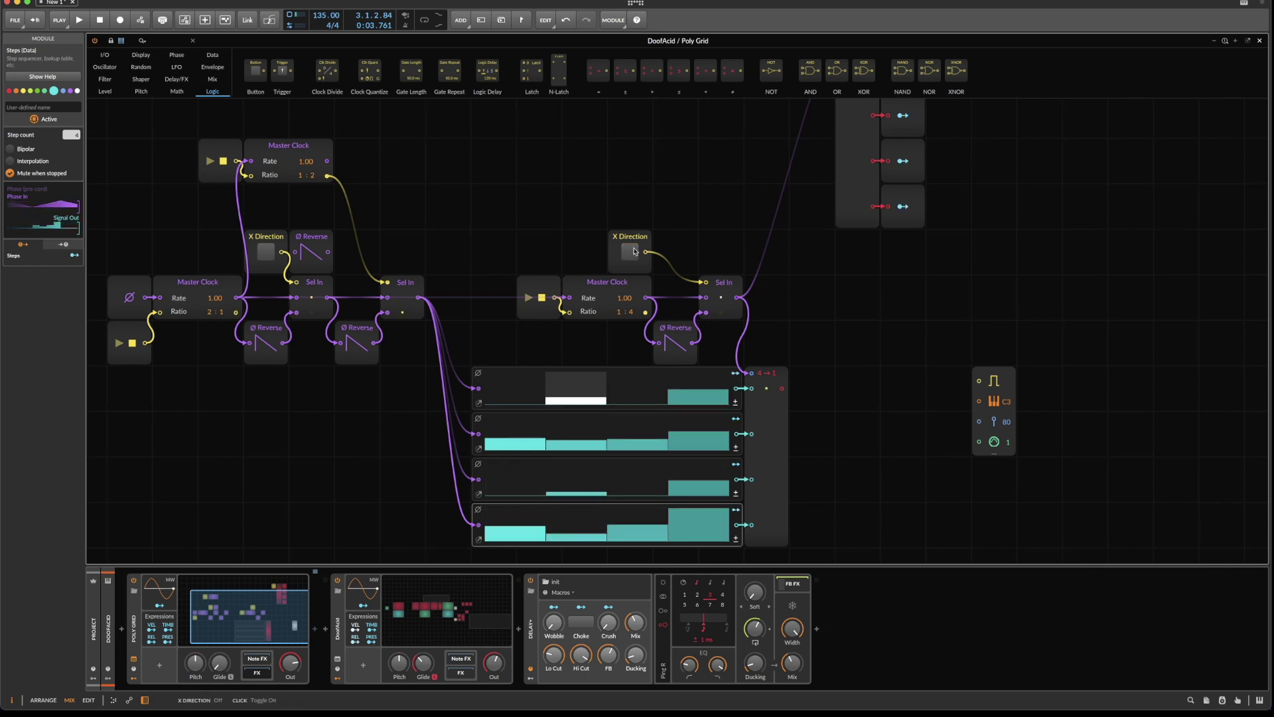
click(270, 252)
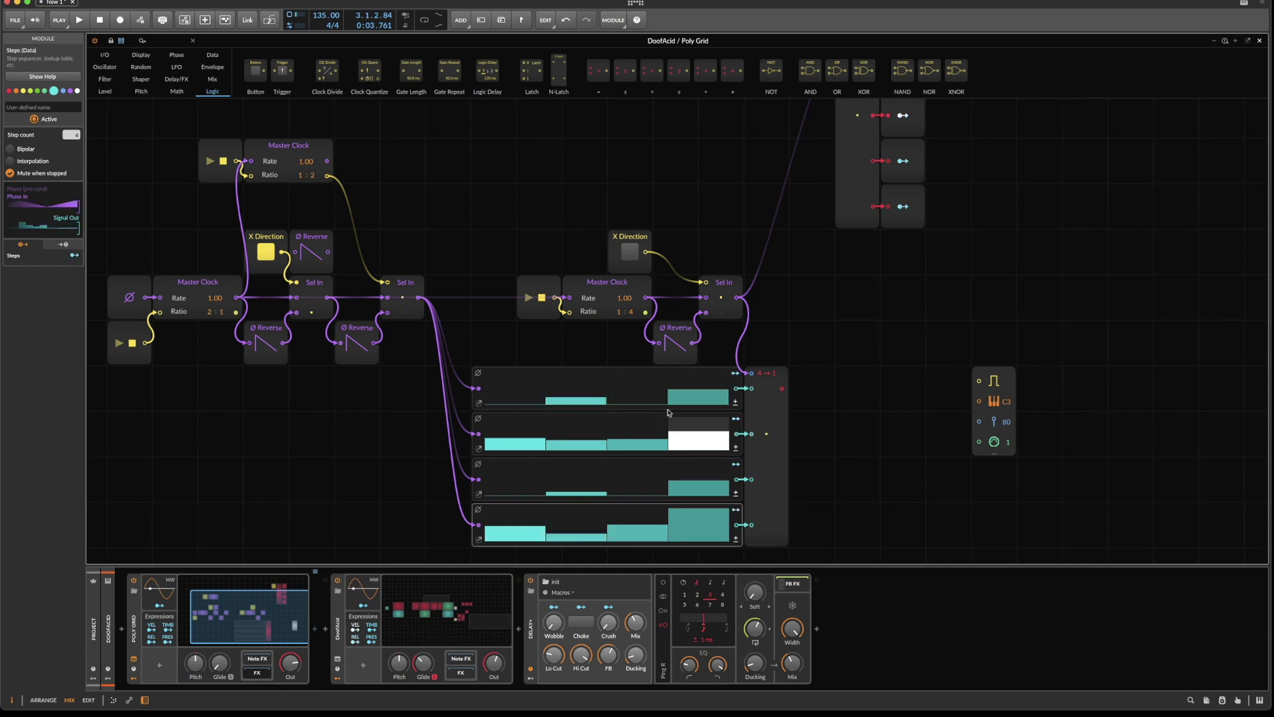
click(629, 252)
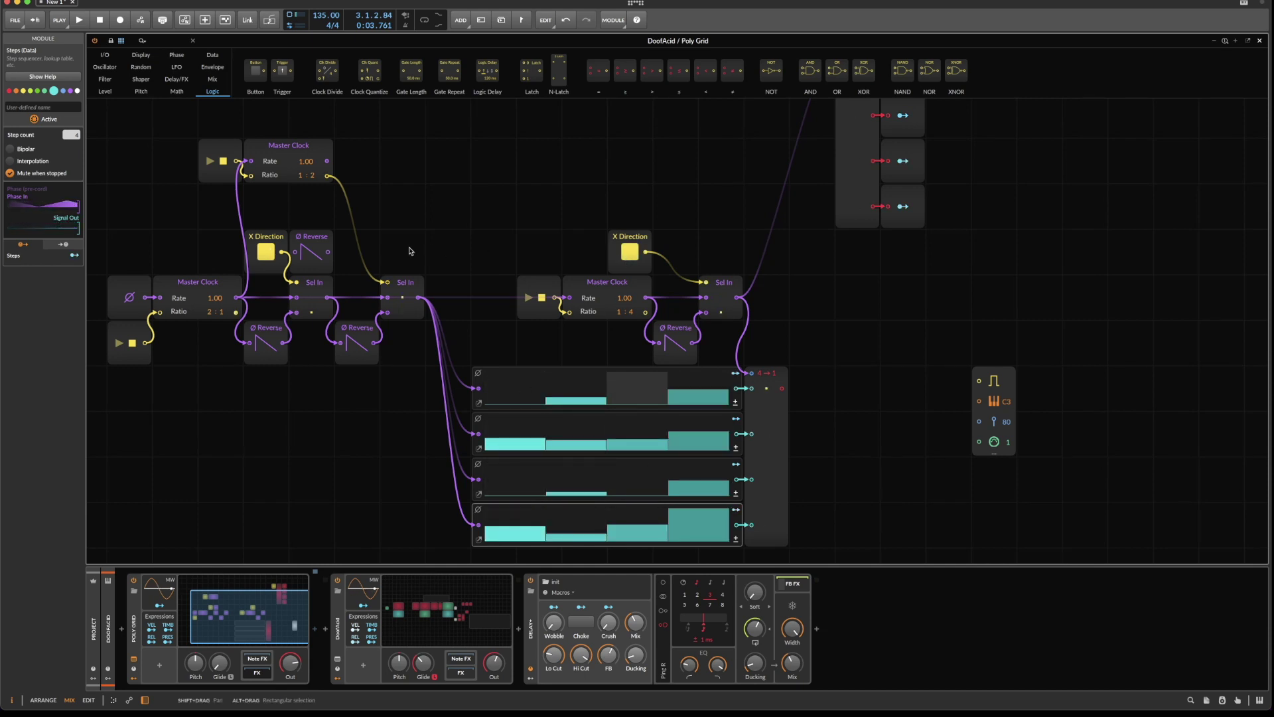
click(266, 251)
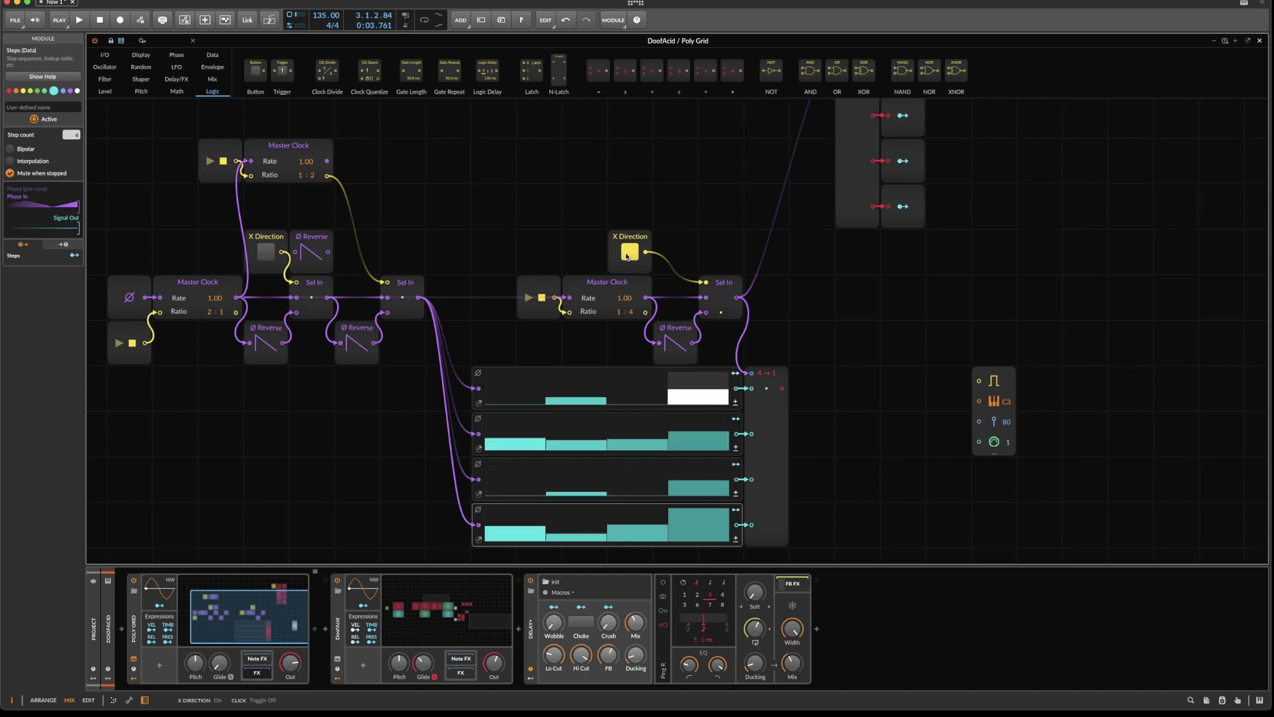
click(331, 151)
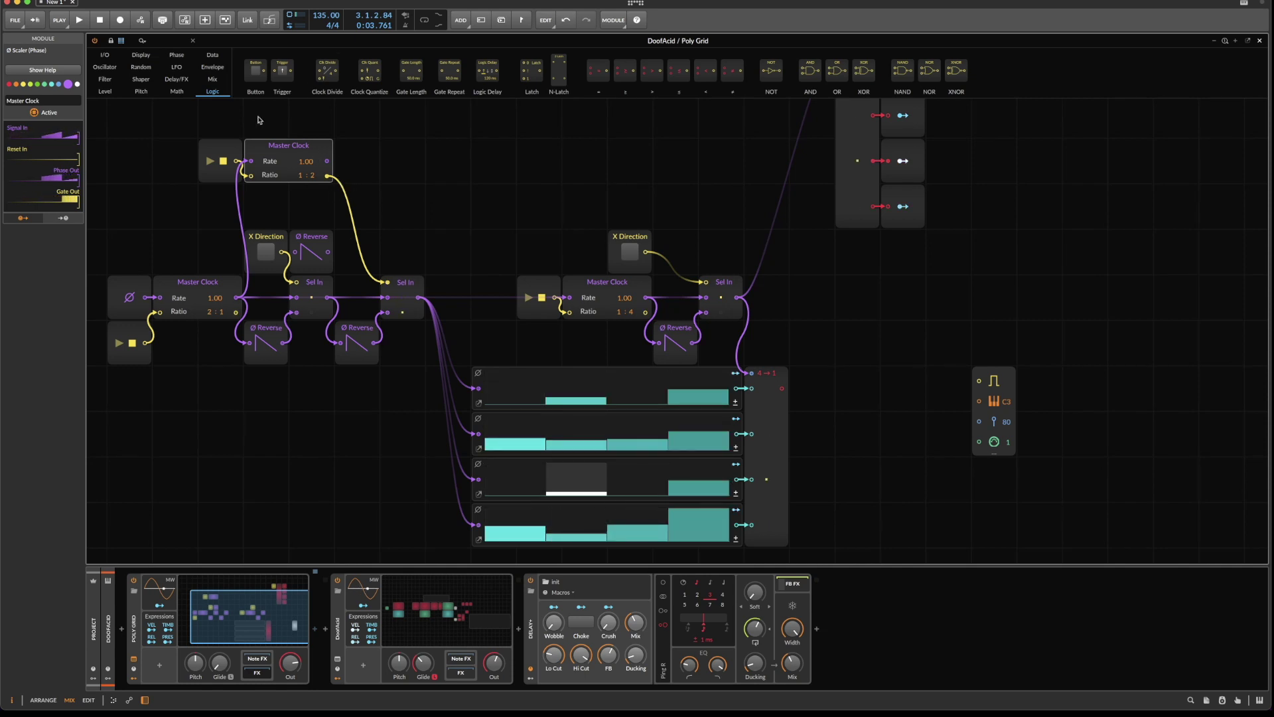
click(212, 79)
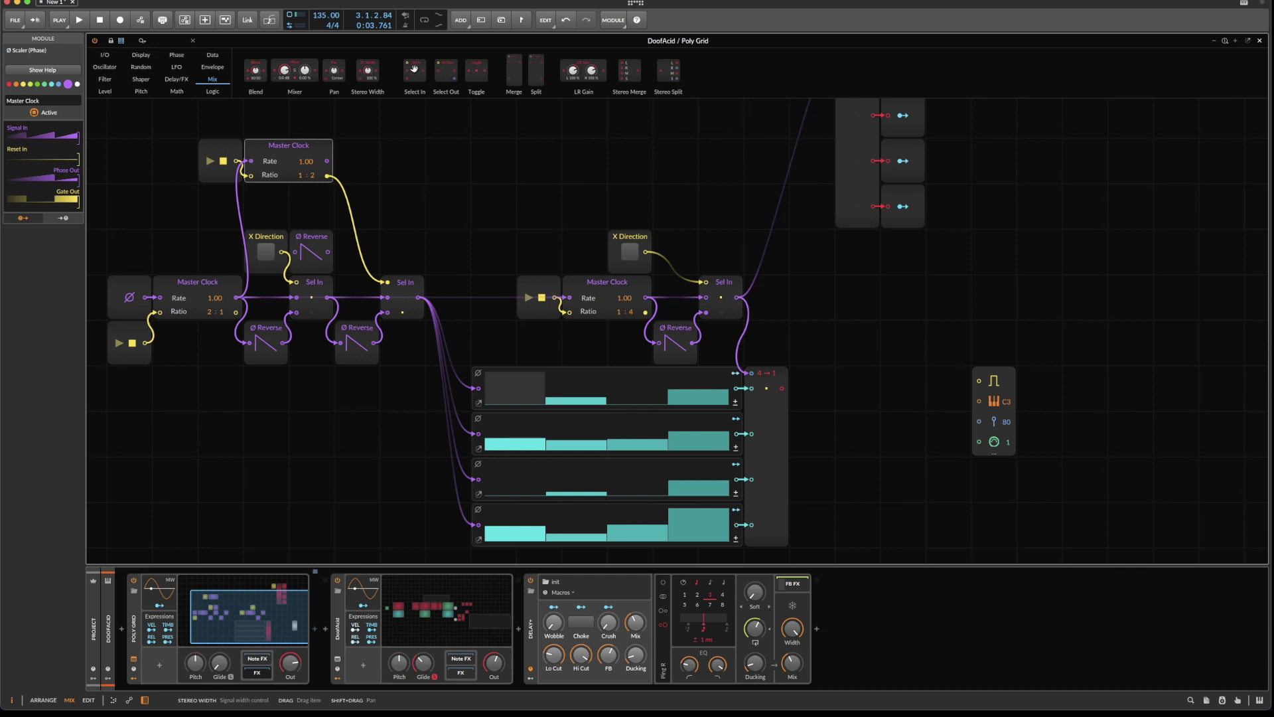
Splice a Sel In into the 1:2 Master Clock cable and add a Logic Button named Snake.
drag(426, 64, 406, 192)
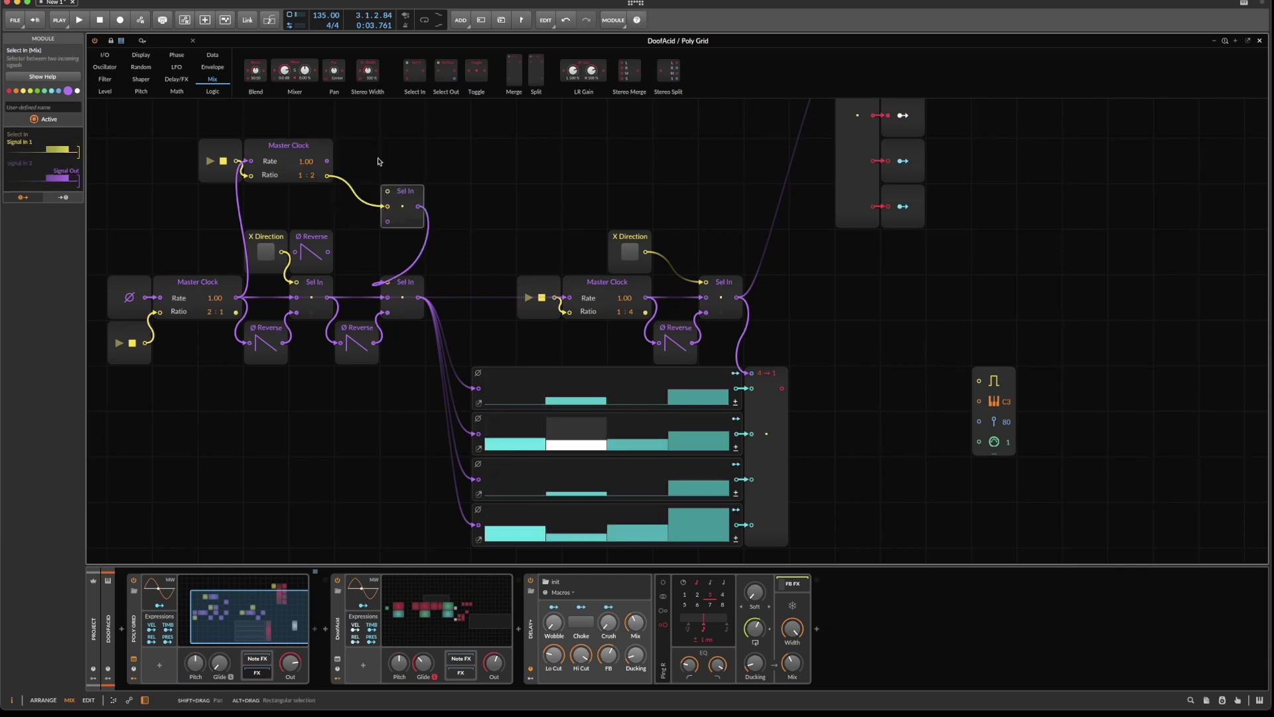
click(213, 91)
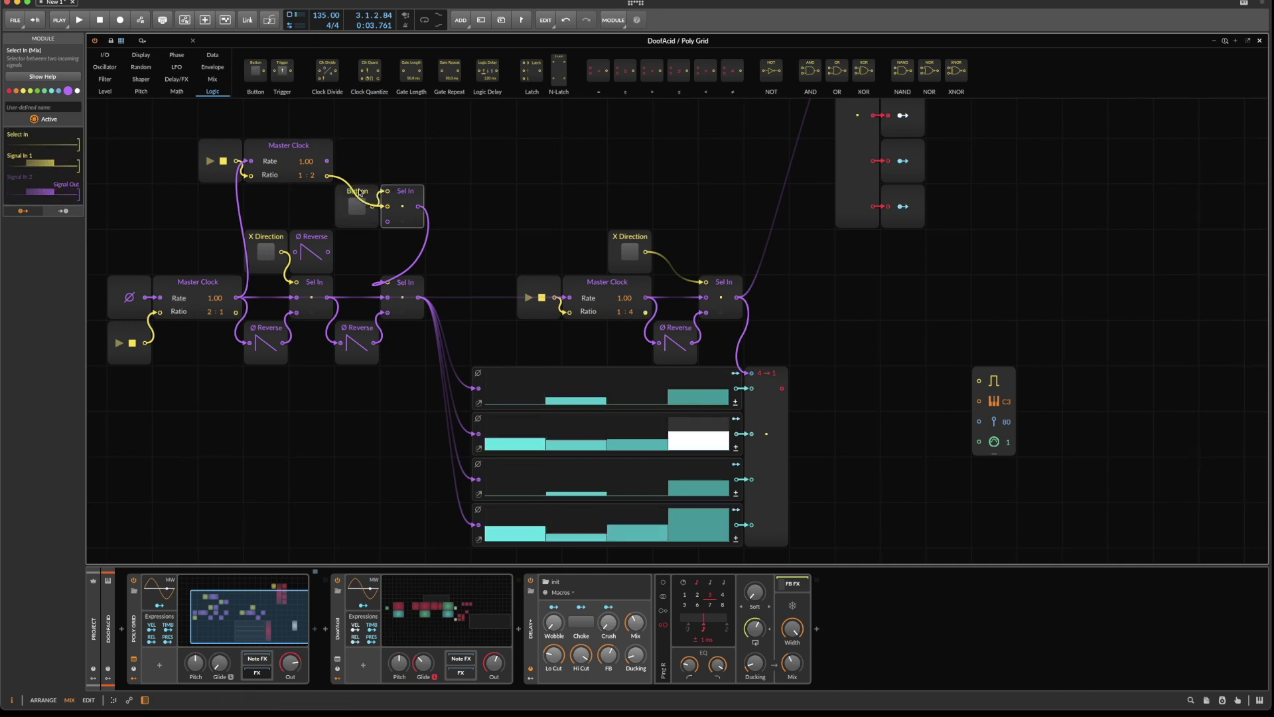
drag(256, 70, 362, 156)
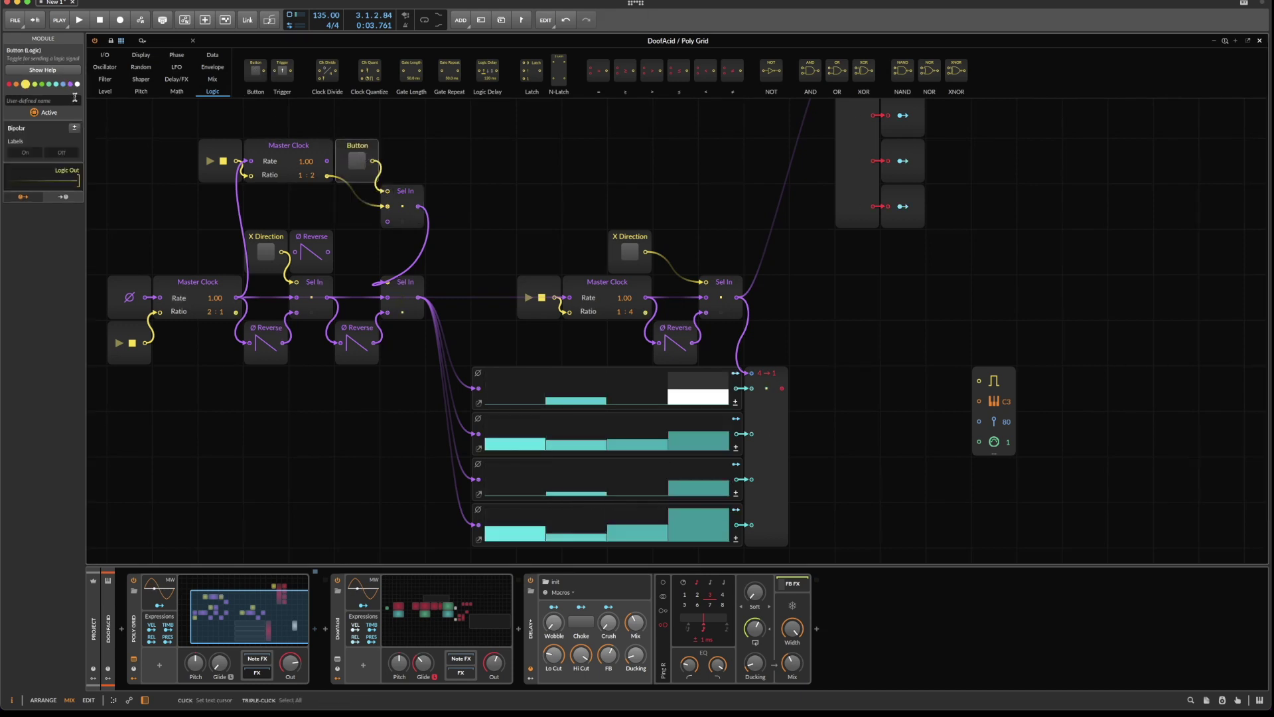
text(Snake)
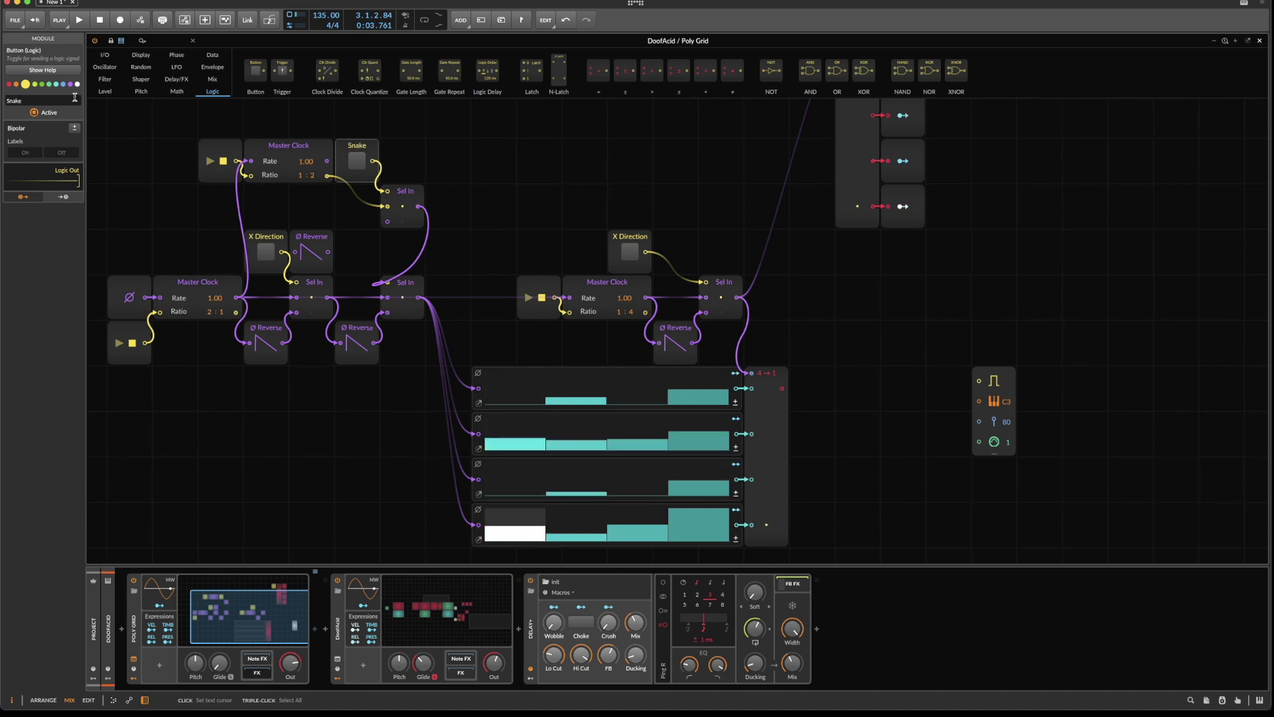
Wire the 1:2 Master Clock into Sel In's second input, testing Snake on and off.
click(358, 162)
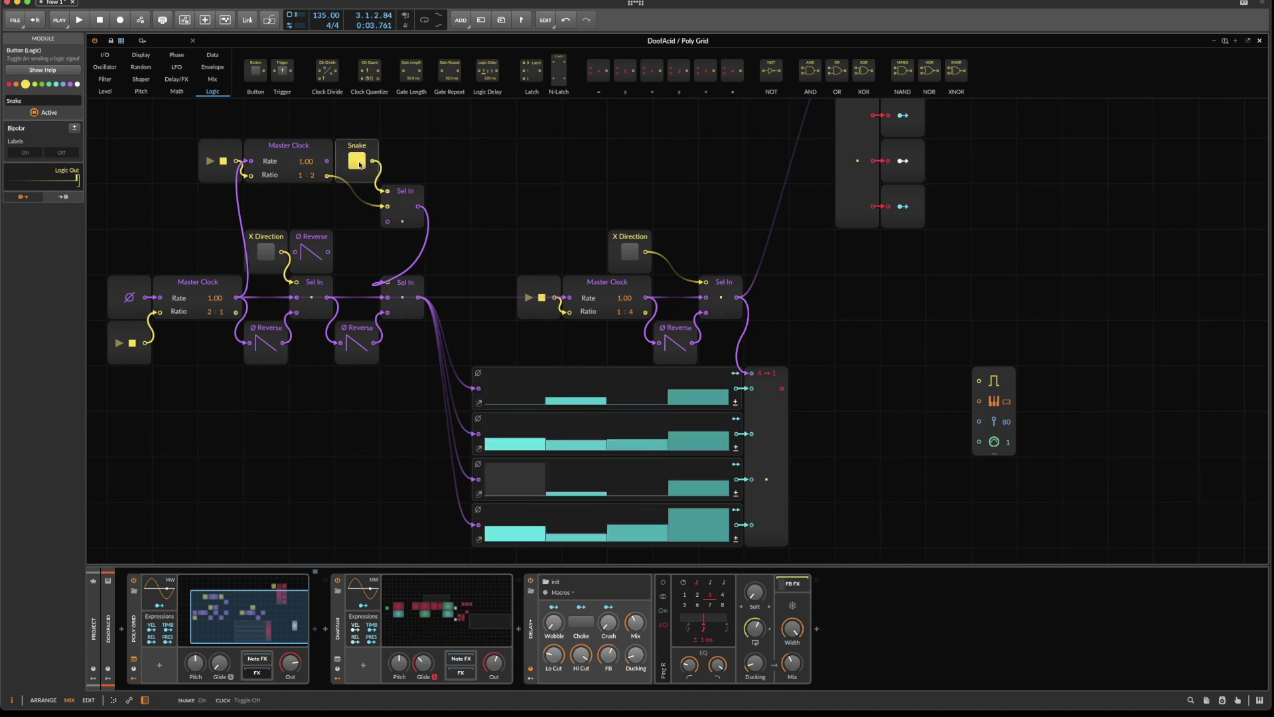
click(358, 164)
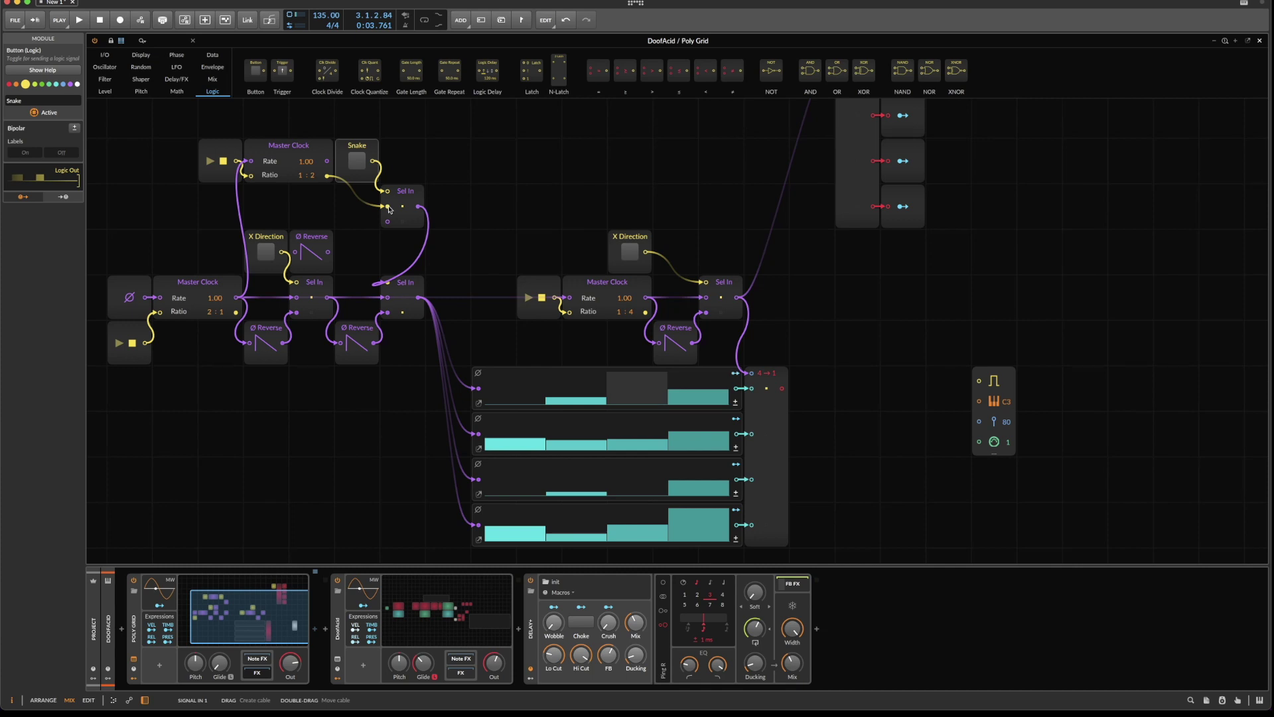
drag(353, 193, 387, 220)
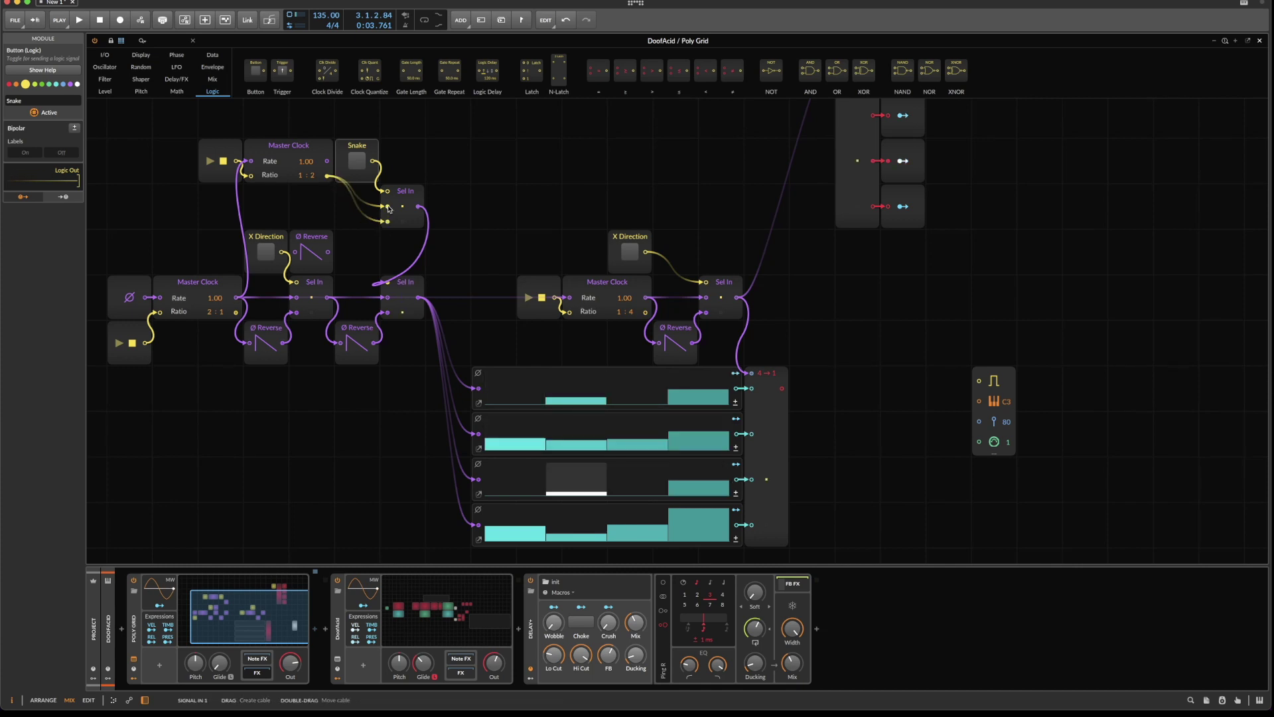
click(357, 163)
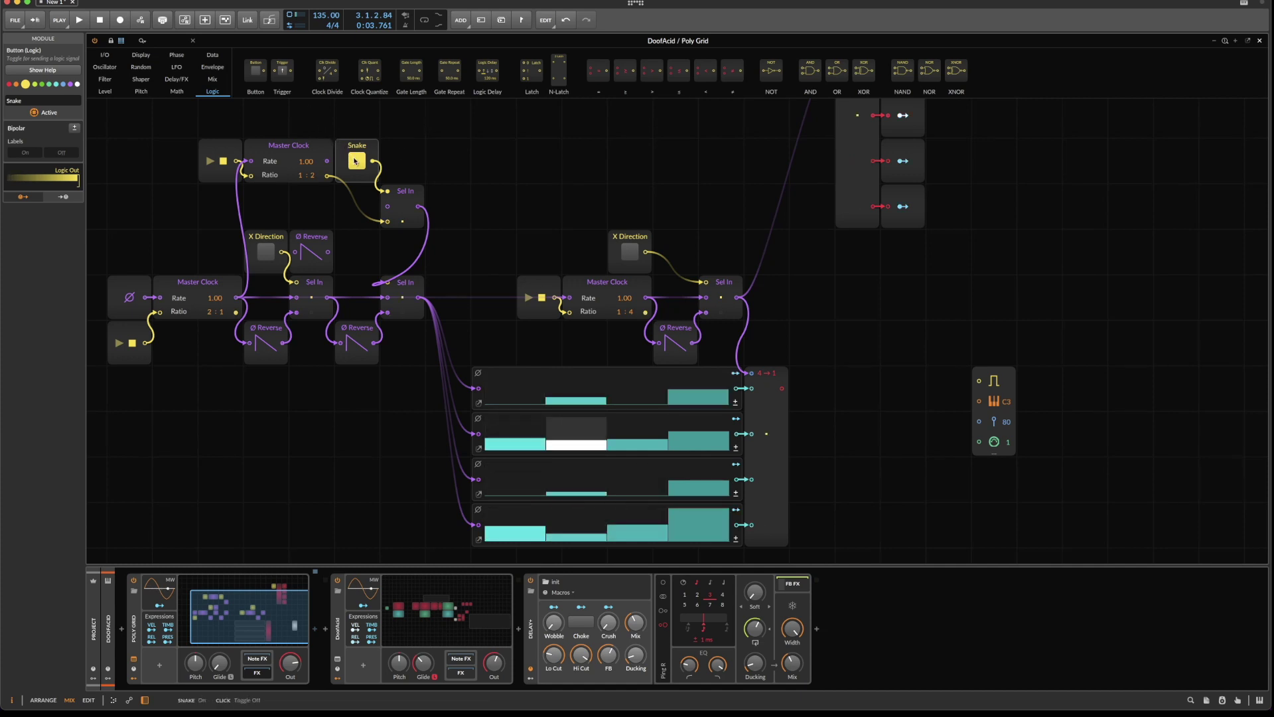
click(356, 161)
scroll(490, 162, down, 2)
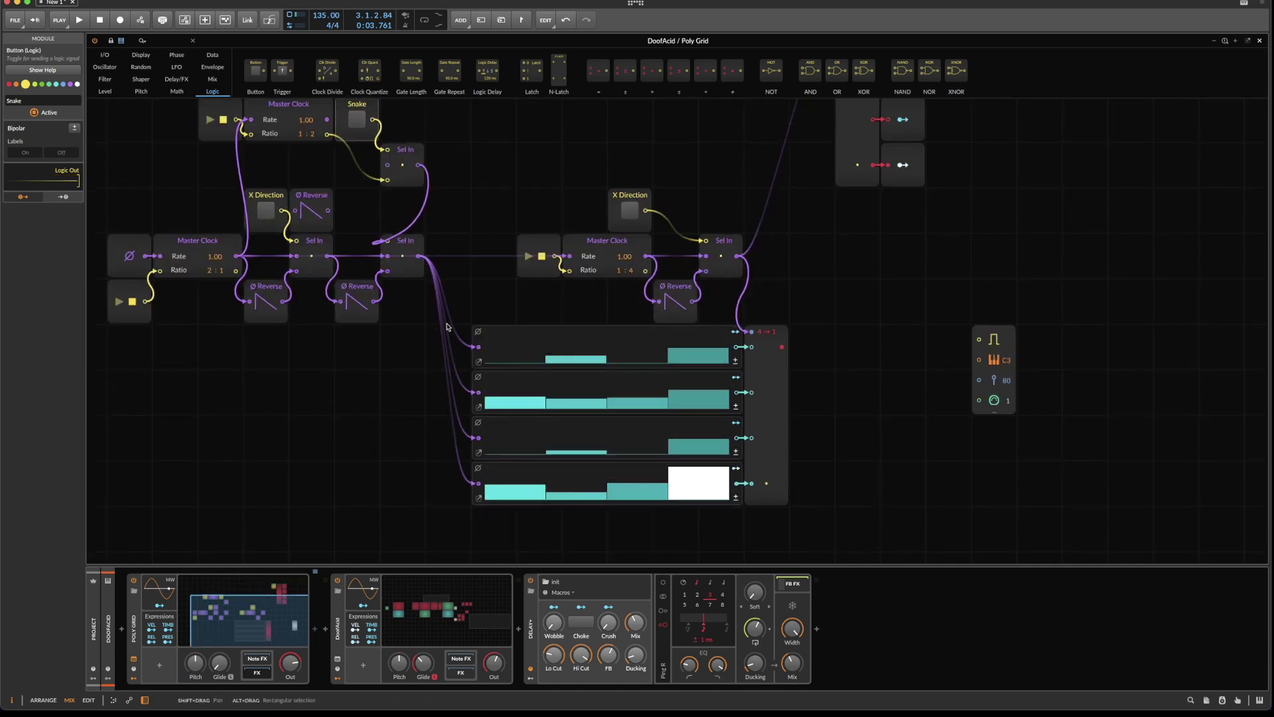
drag(446, 321, 816, 552)
Insert a Modulator Out fed by the 4→1 output, then open the device browser after Poly Grid.
click(841, 293)
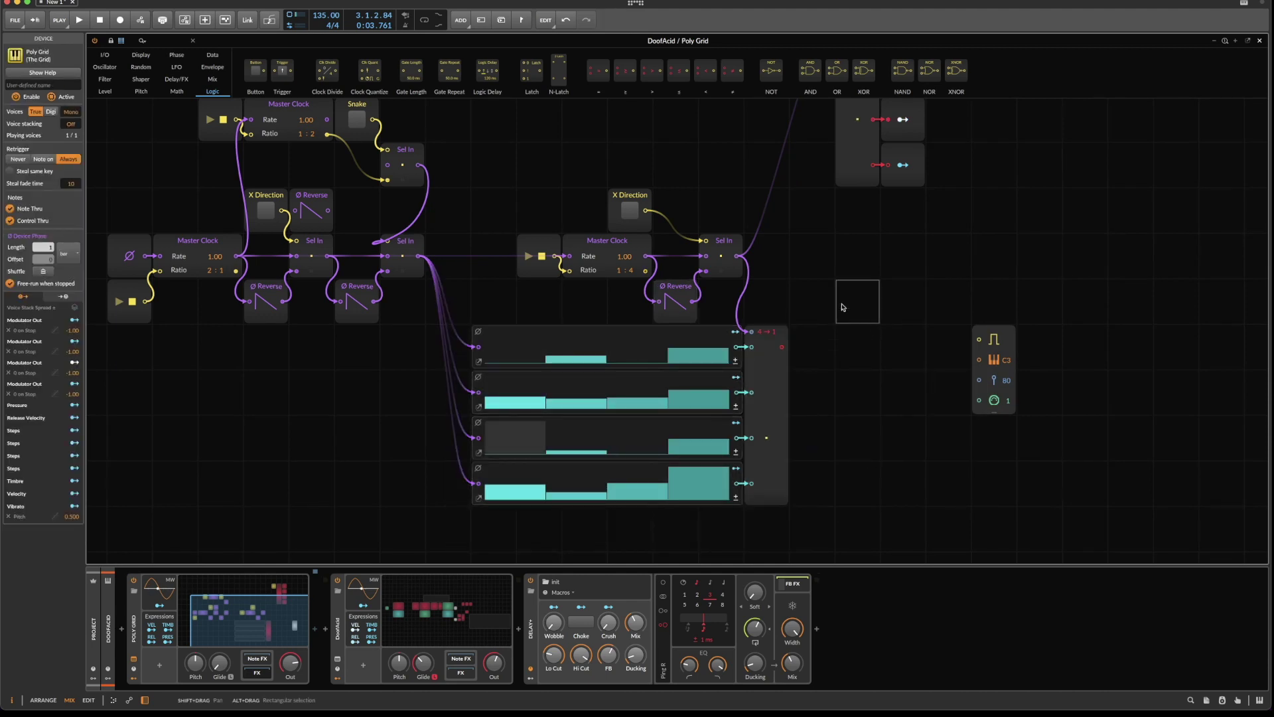
double_click(841, 294)
mouse_move(869, 317)
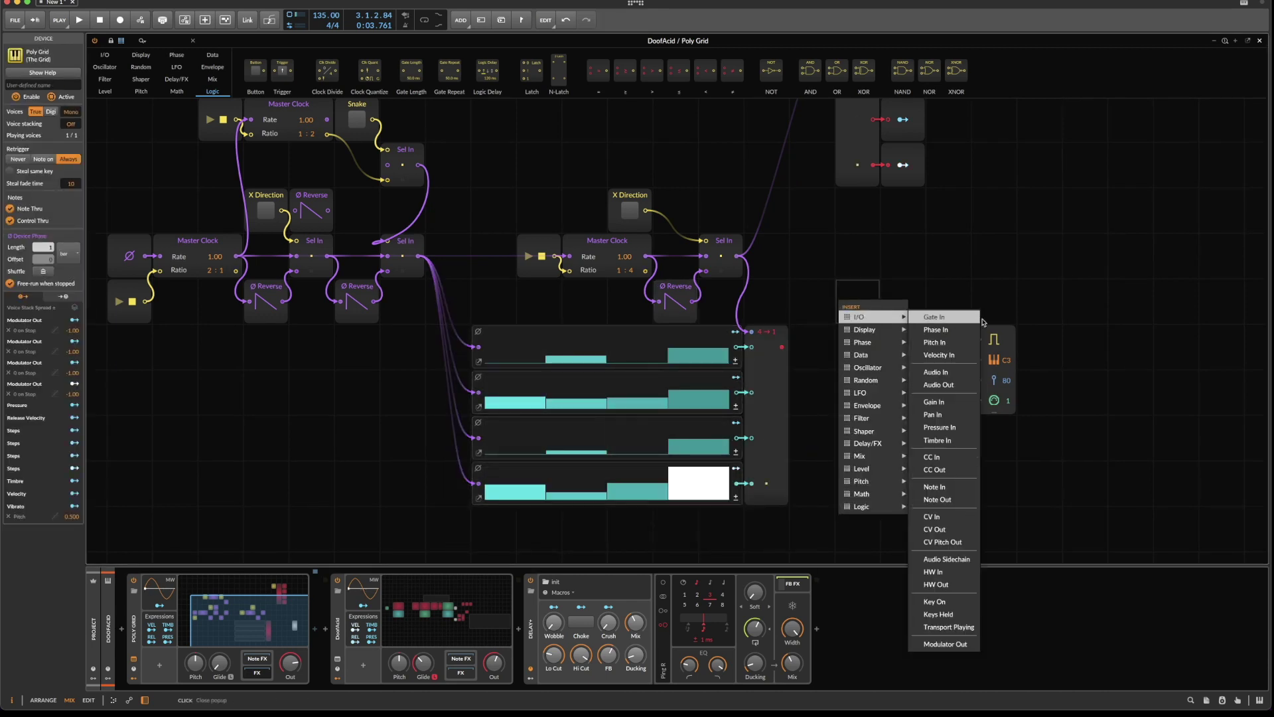
click(945, 643)
drag(783, 346, 838, 307)
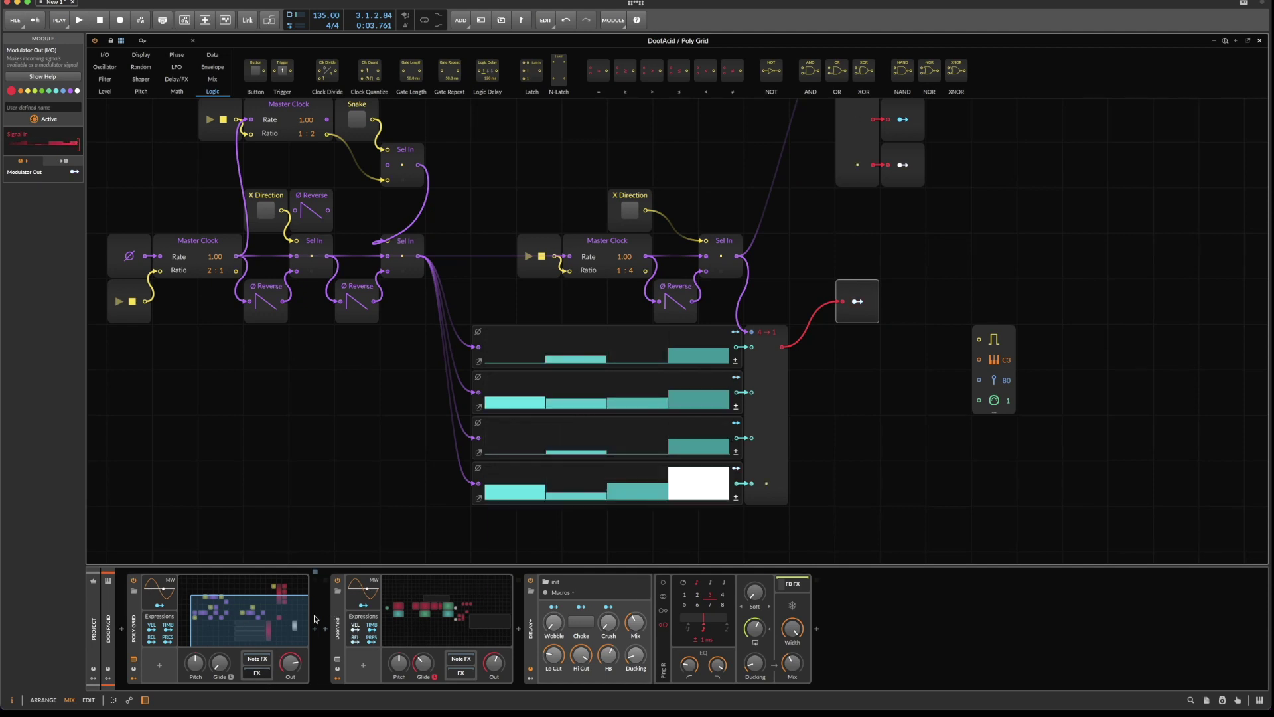
drag(1020, 144, 1220, 401)
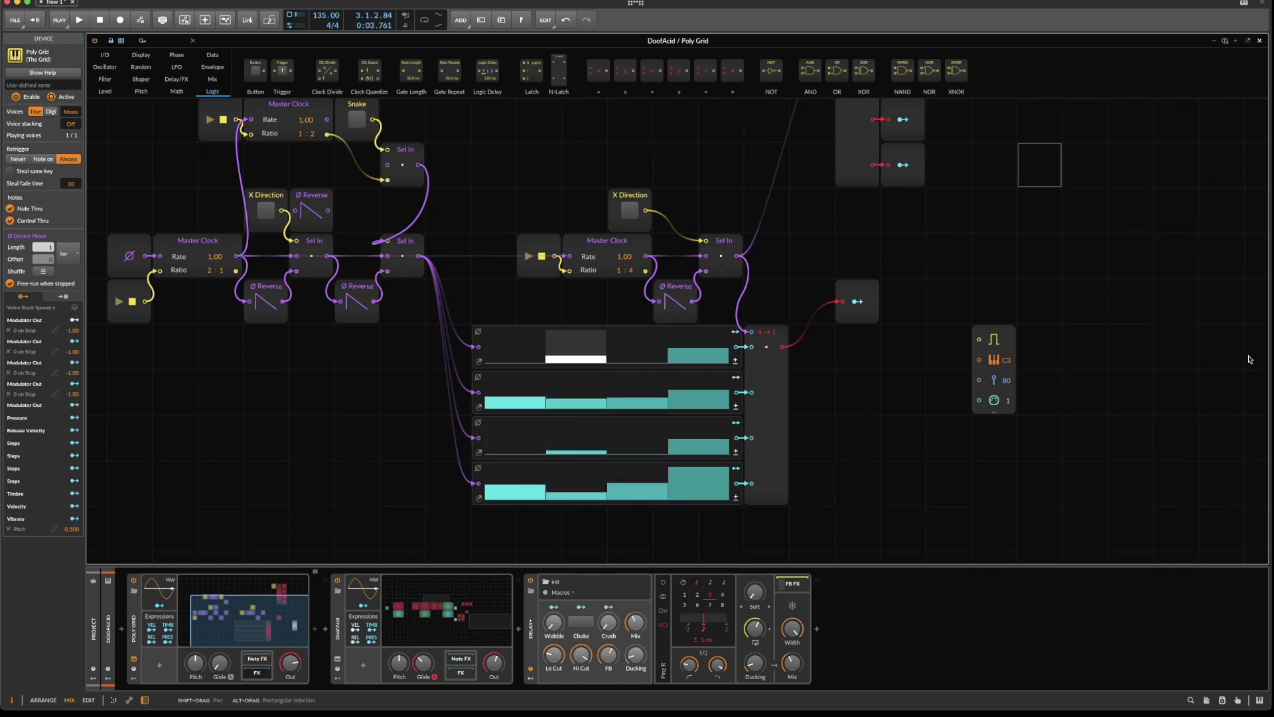
click(316, 631)
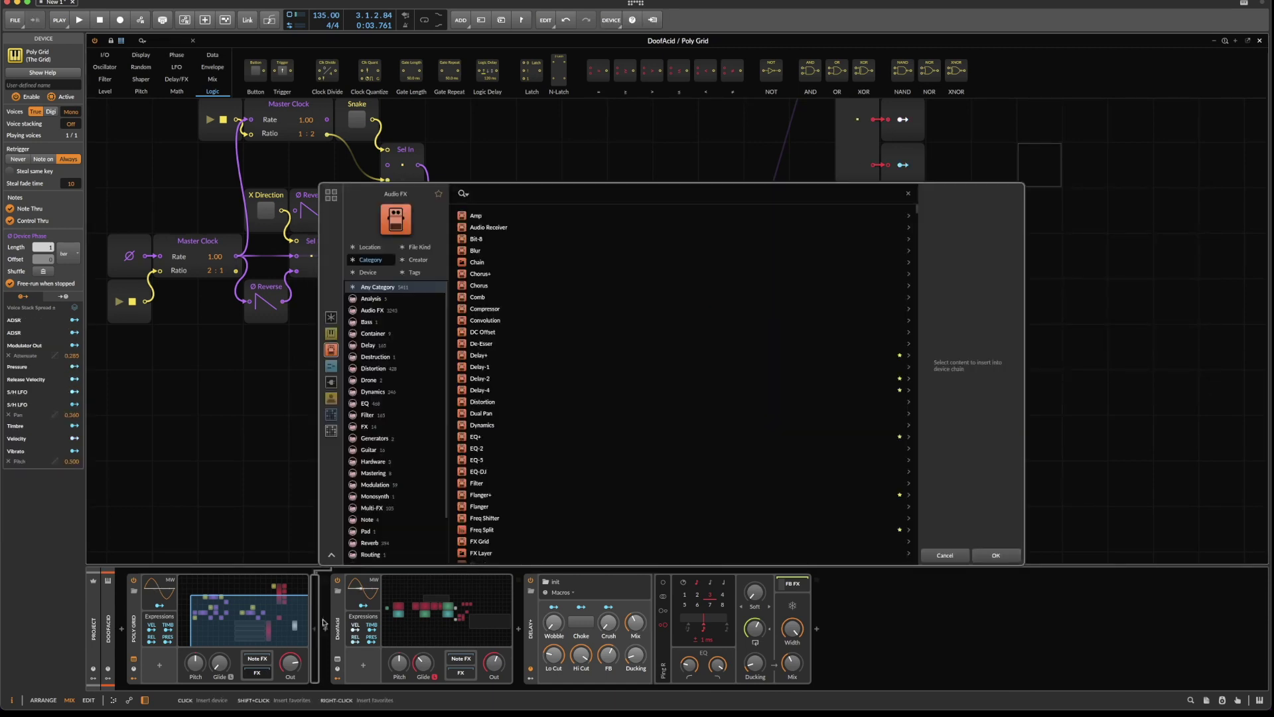
Search 'dc' and insert the DC Offset device after the Poly Grid.
text(dc)
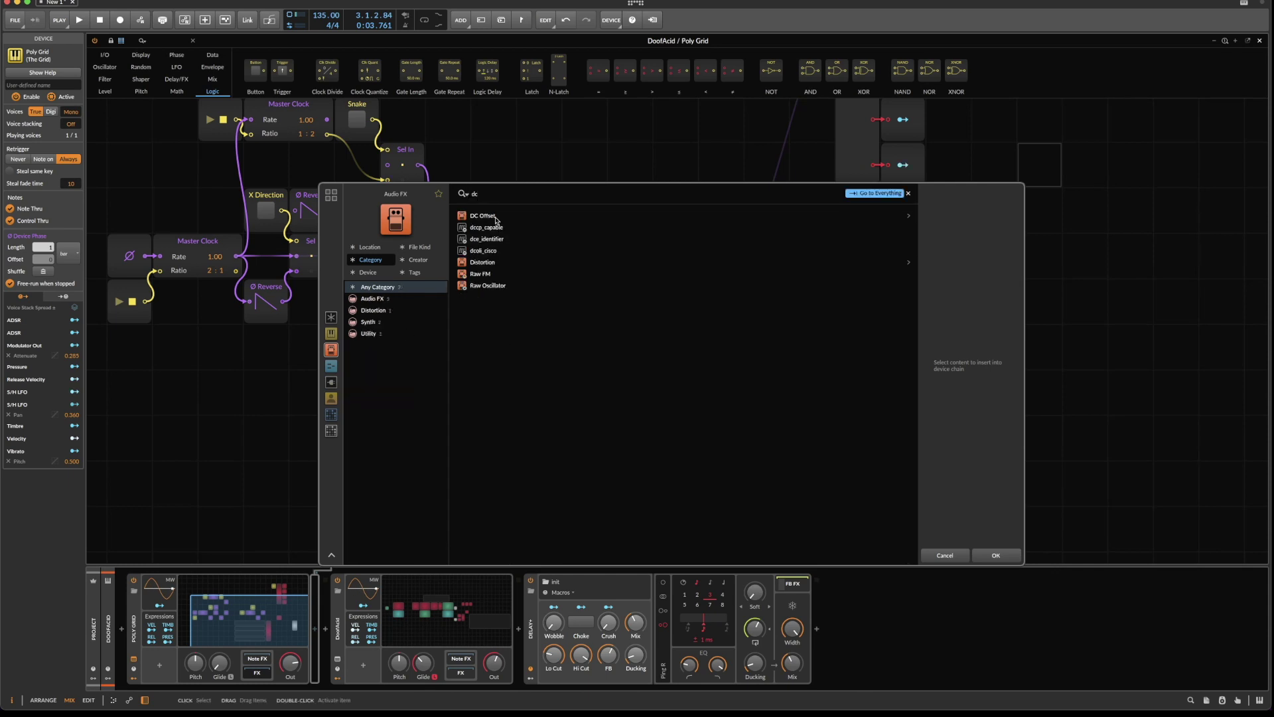
double_click(495, 219)
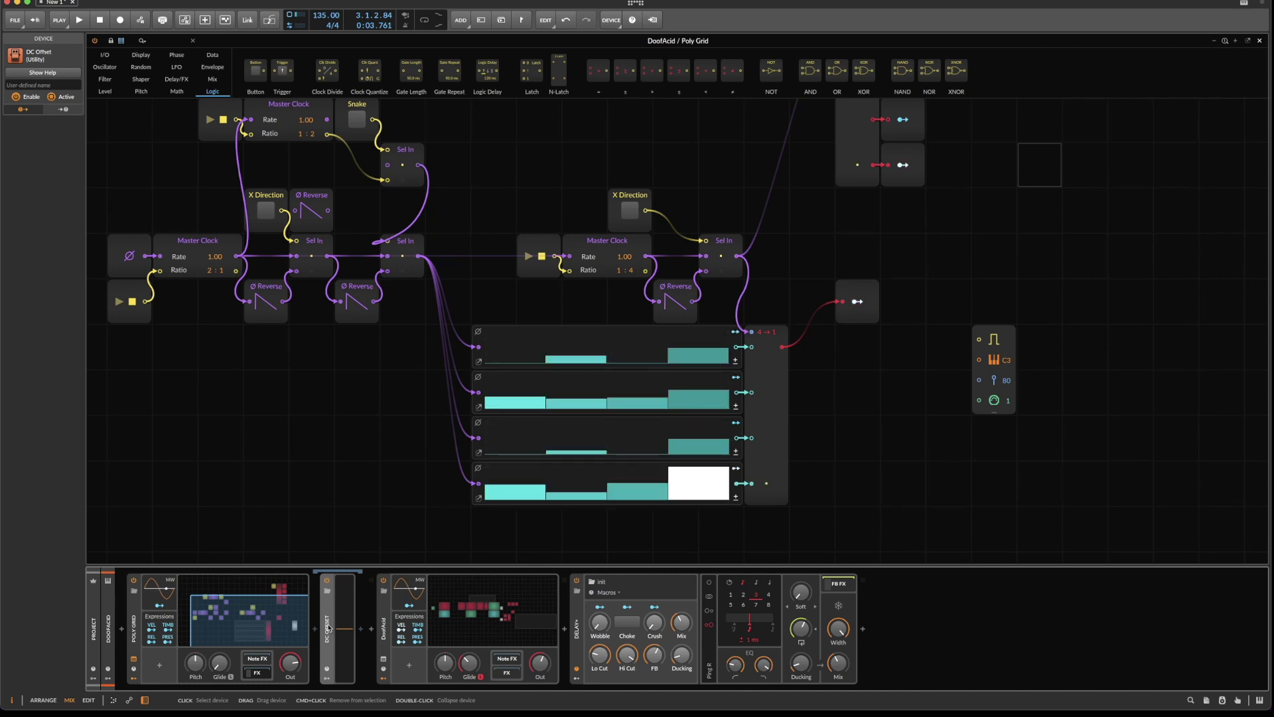
Delete DC Offset, shift Note Out right, and add a Pitch Scaler after the 4→1 output.
key(Delete)
key(Delete)
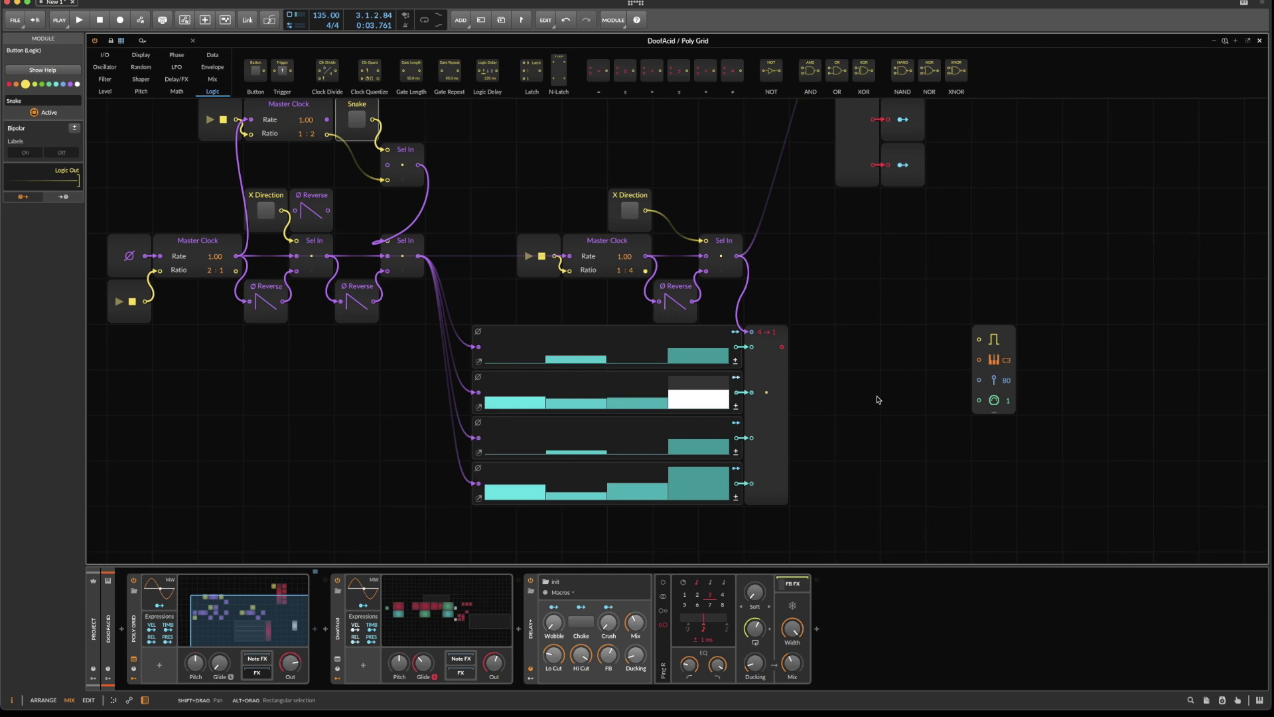
drag(994, 340, 1085, 339)
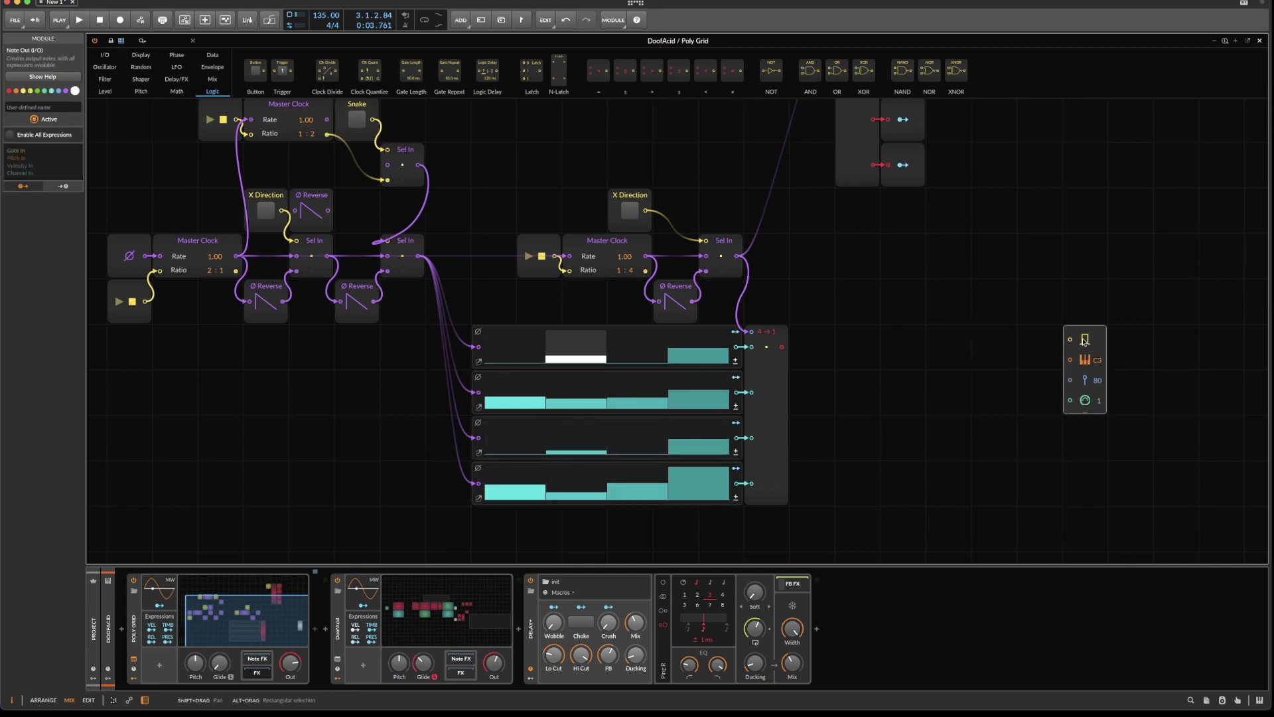
click(138, 94)
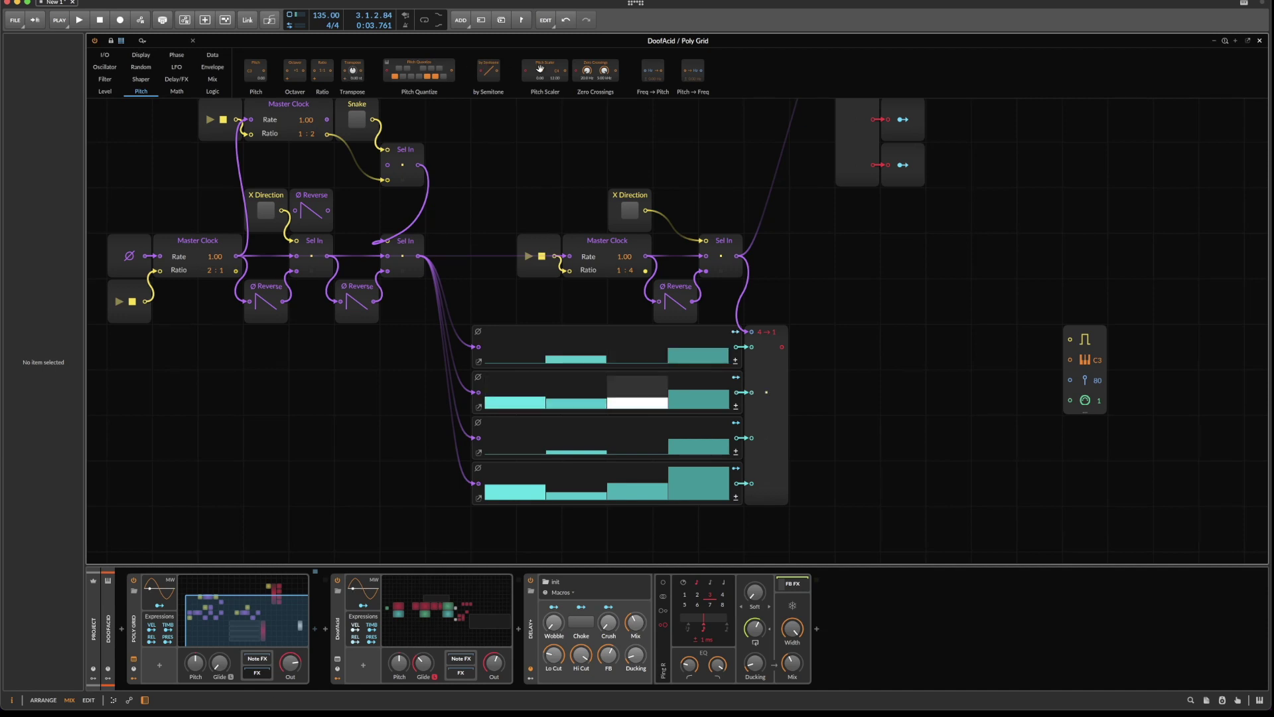
drag(544, 66, 795, 348)
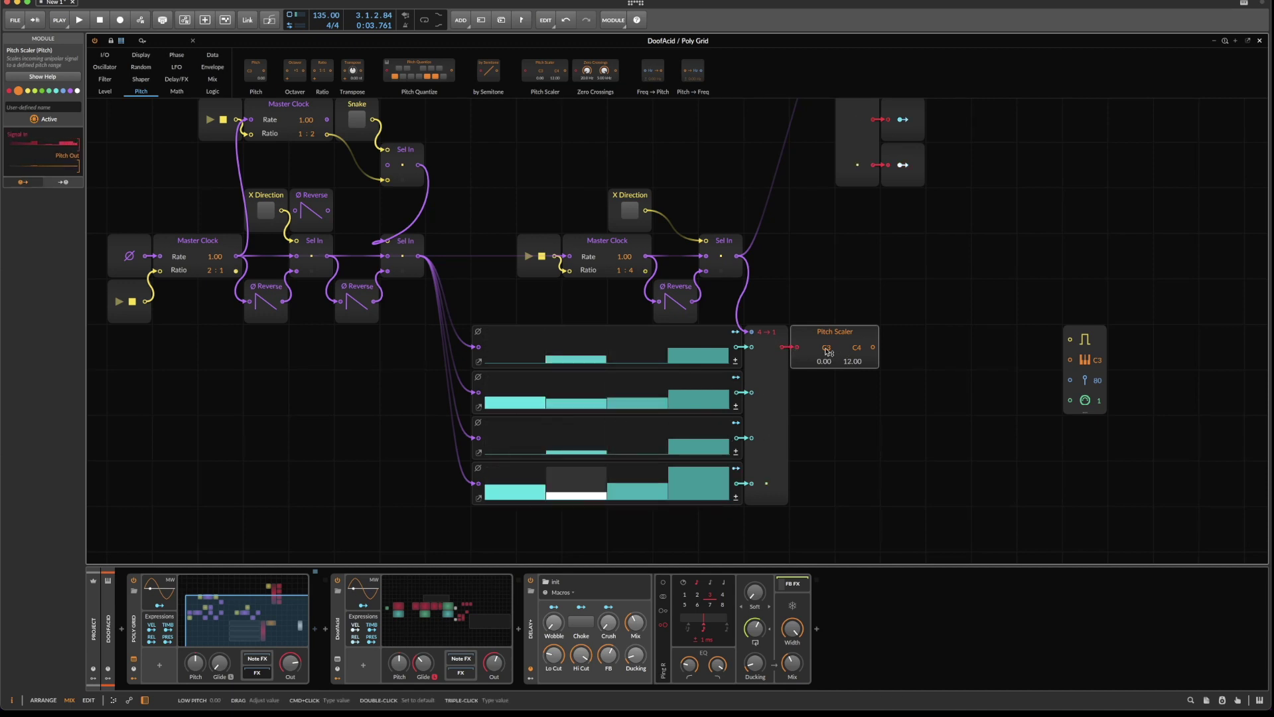
Set the Pitch Scaler's range from F2 to C4.
drag(827, 351, 827, 351)
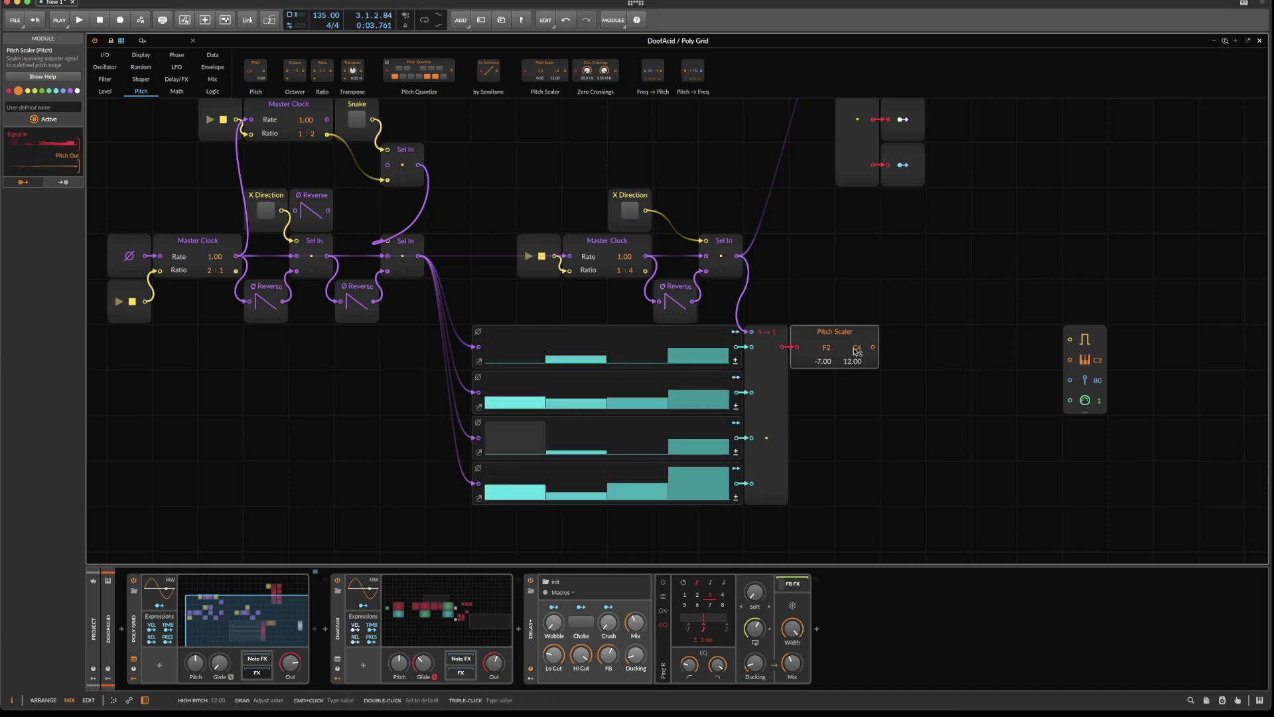
drag(852, 361, 848, 338)
key(ctrl+z)
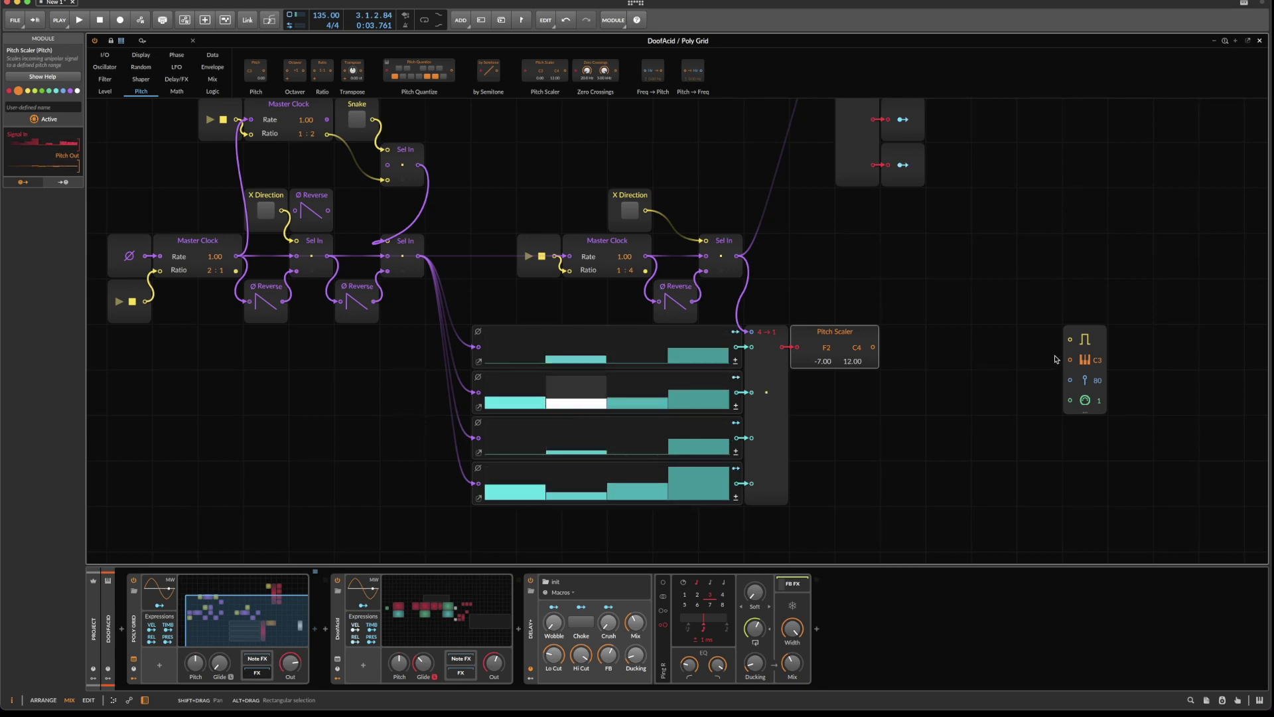
Try patching Pitch Scaler into Note Out's pitch with extra expressions, then disconnect it.
drag(1071, 364, 873, 347)
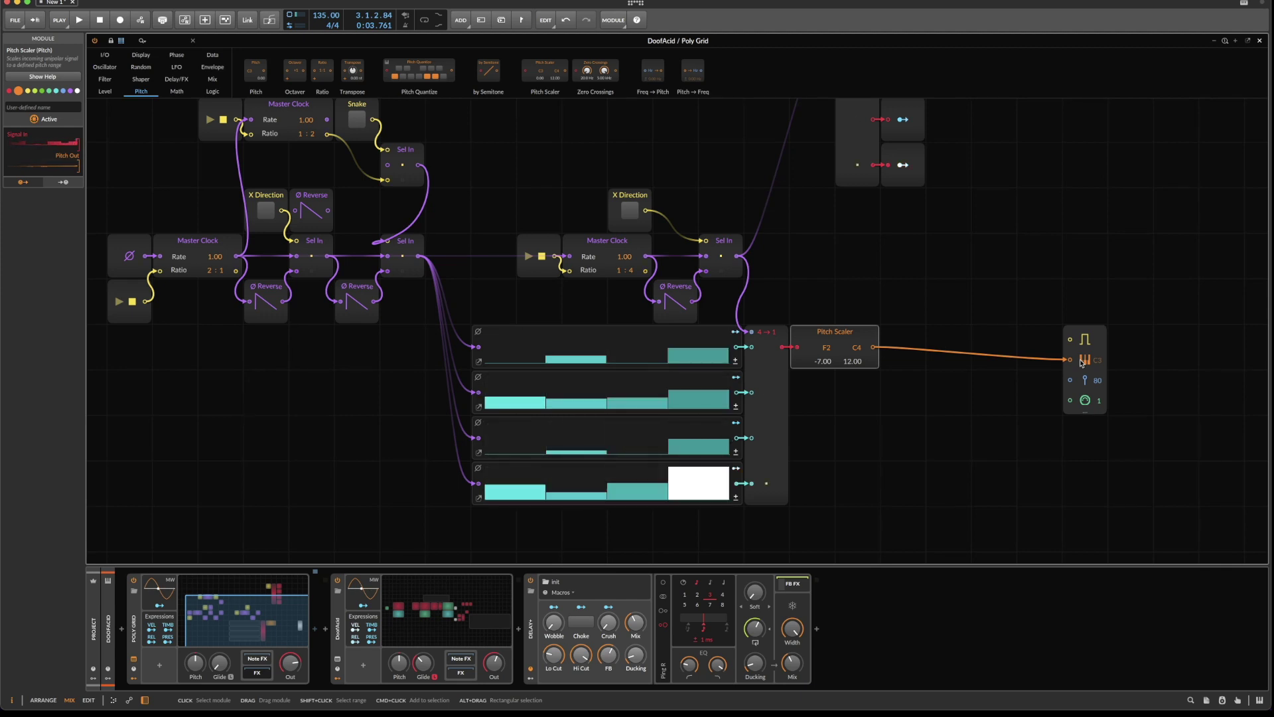
click(1086, 412)
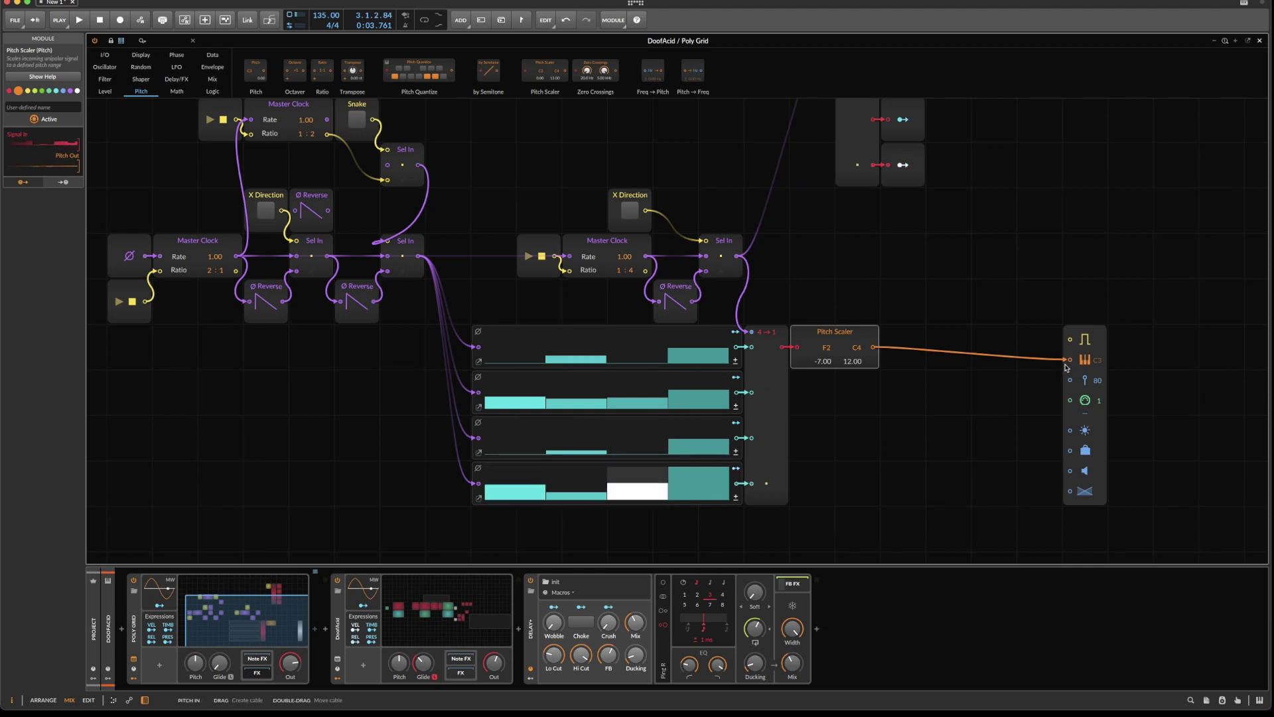
click(338, 633)
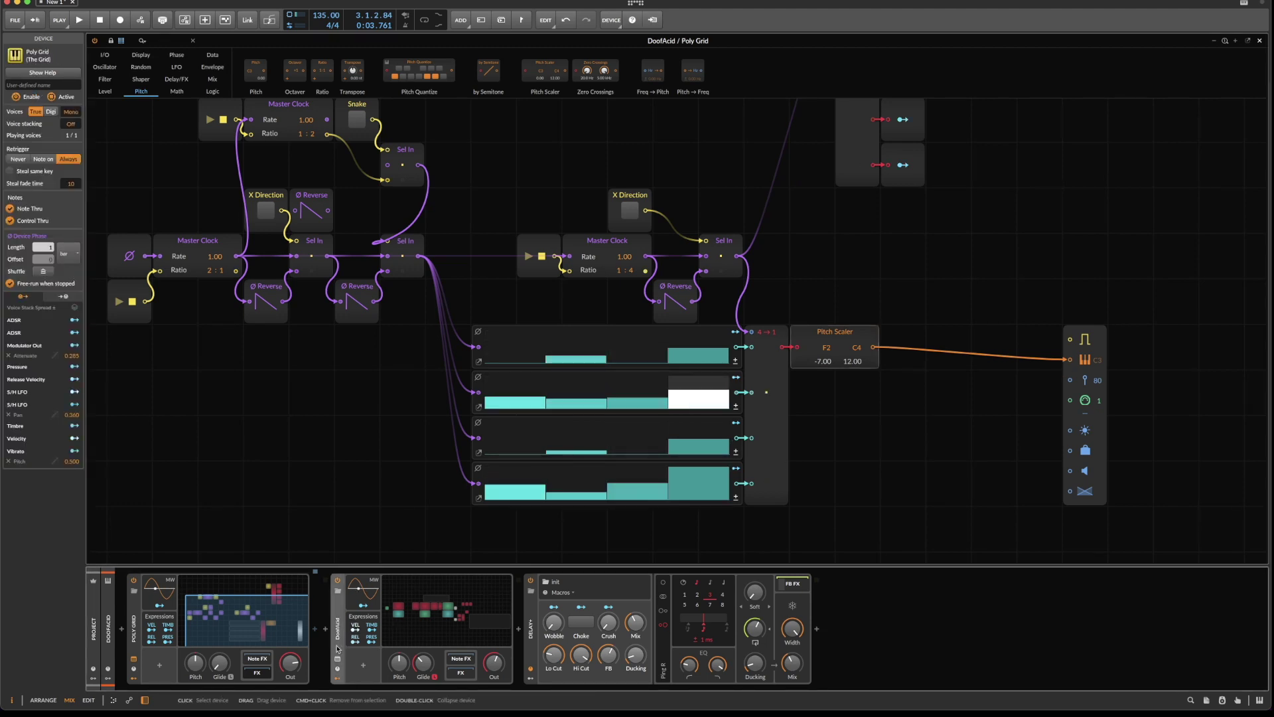
drag(1071, 360, 1067, 360)
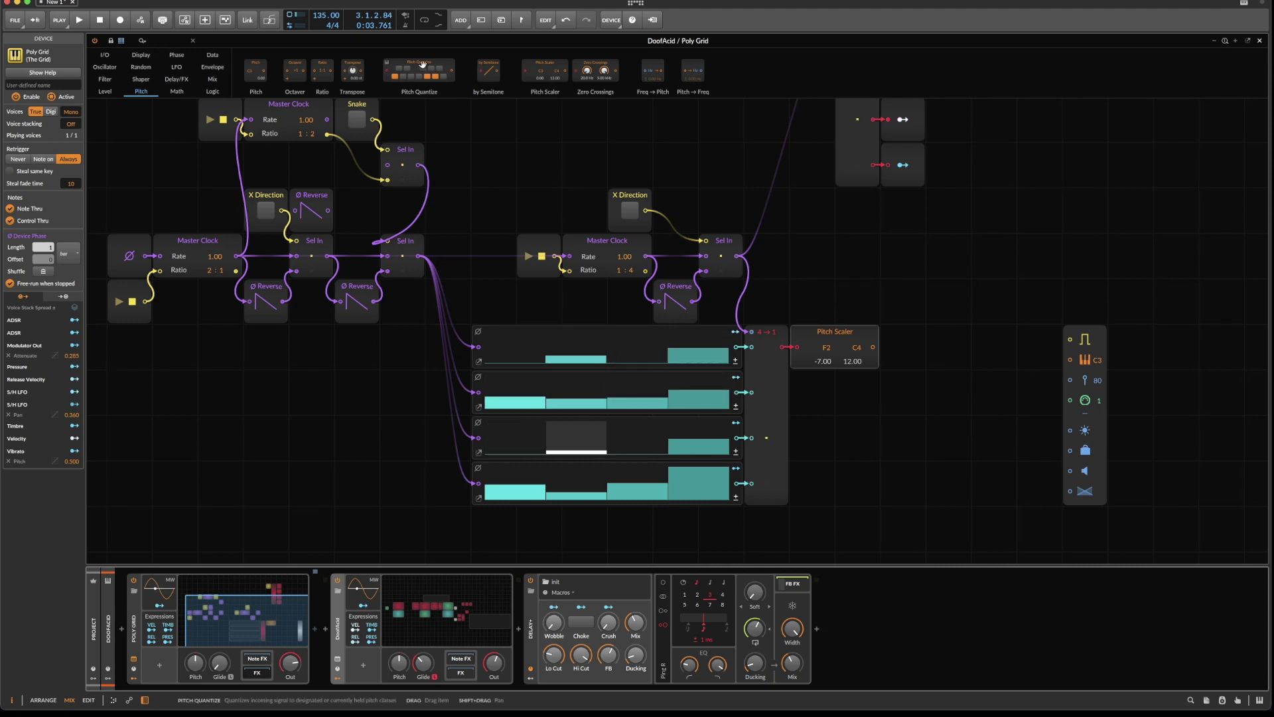
Add Pitch Quantize after Pitch Scaler, turn off C and enable C#, D# and F.
drag(419, 70, 929, 279)
drag(993, 241, 949, 331)
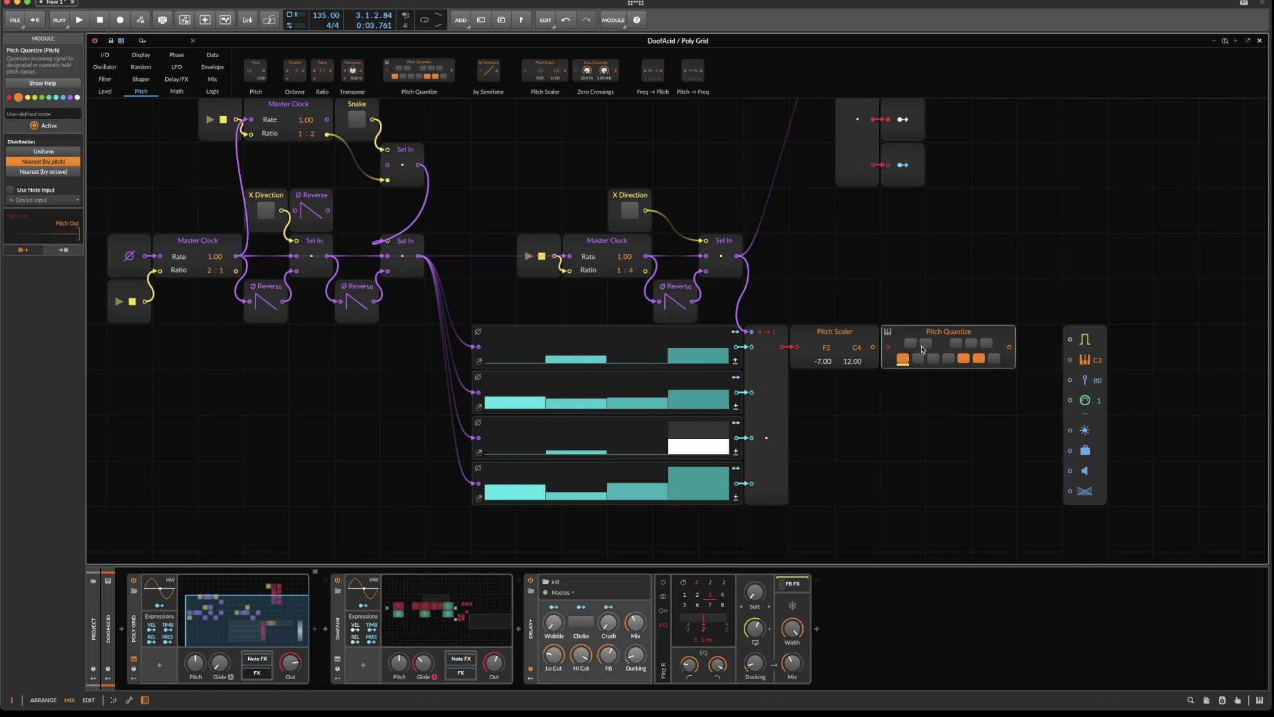
click(904, 359)
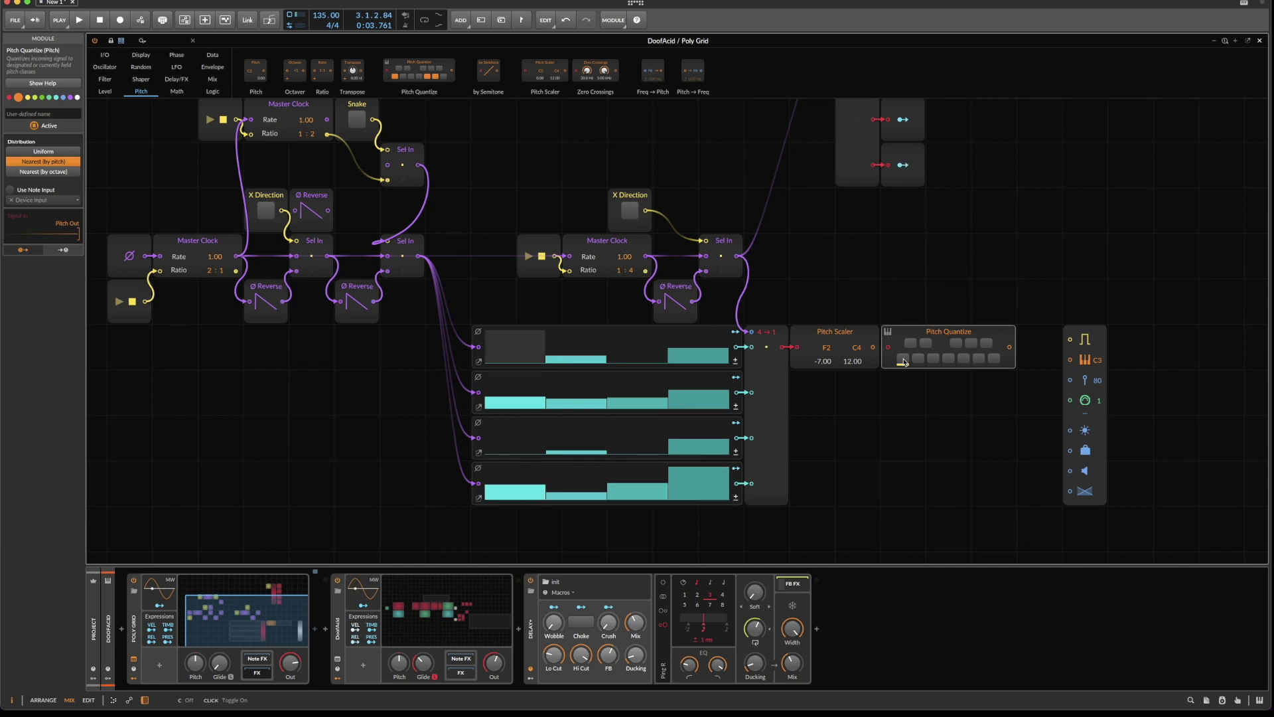
click(910, 342)
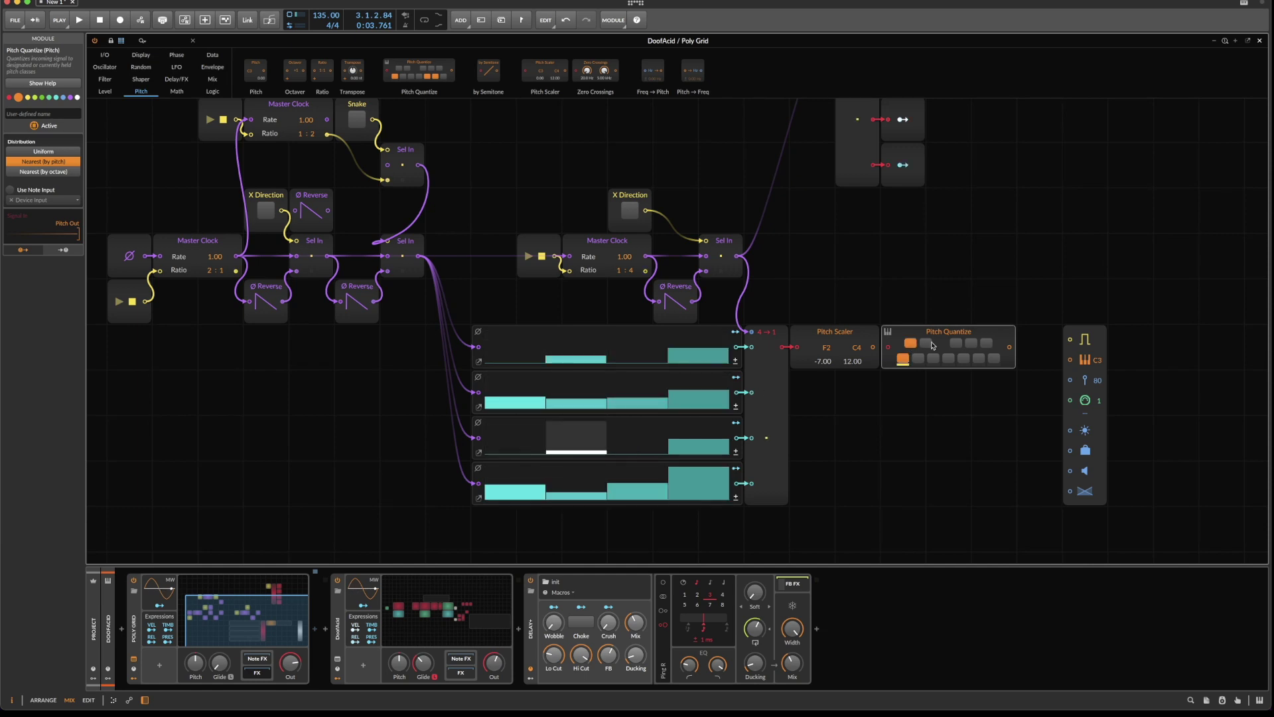
click(926, 342)
click(948, 359)
Add G, G# and A#, remove C#, and patch quantized pitch into Note Out's pitch.
click(964, 358)
click(970, 342)
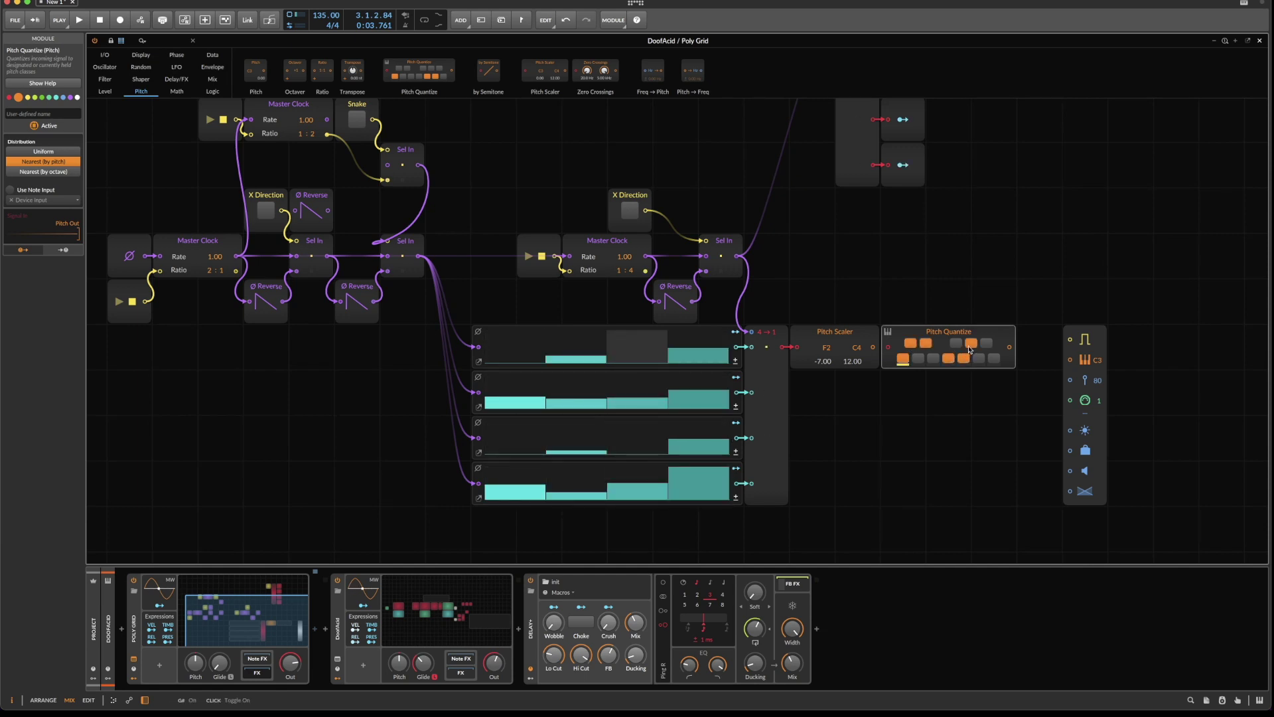
click(986, 342)
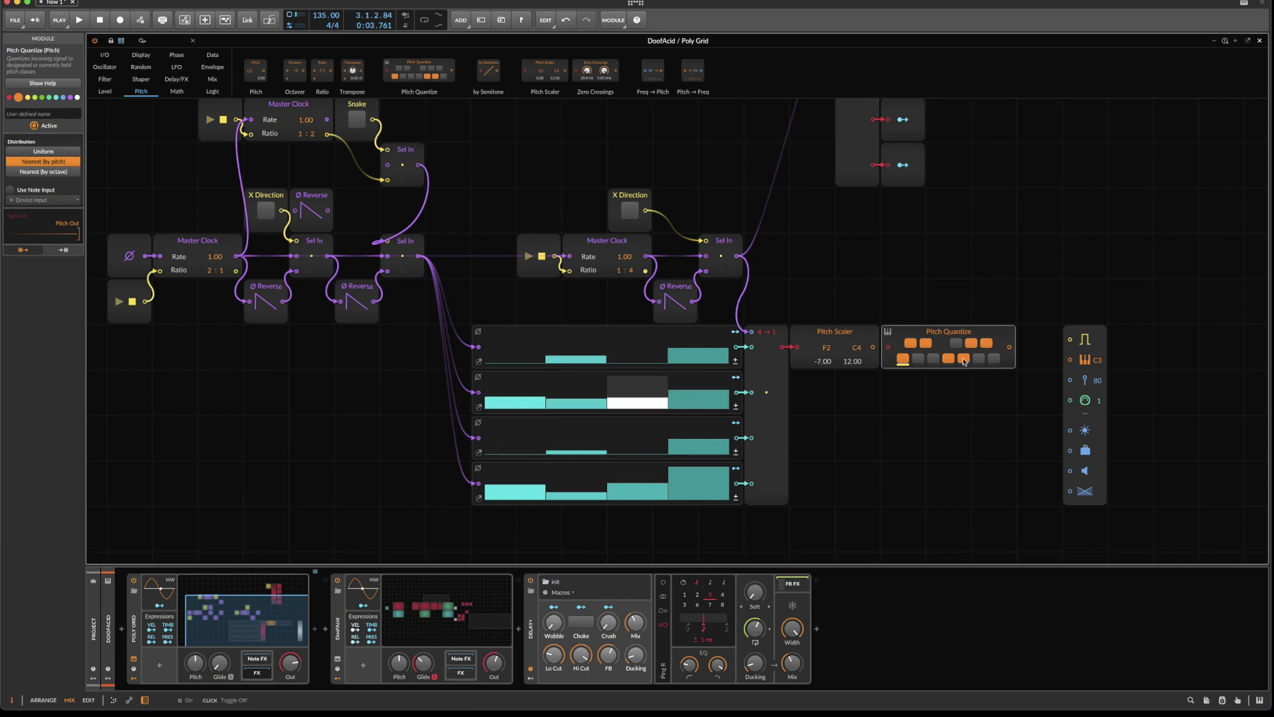
click(910, 343)
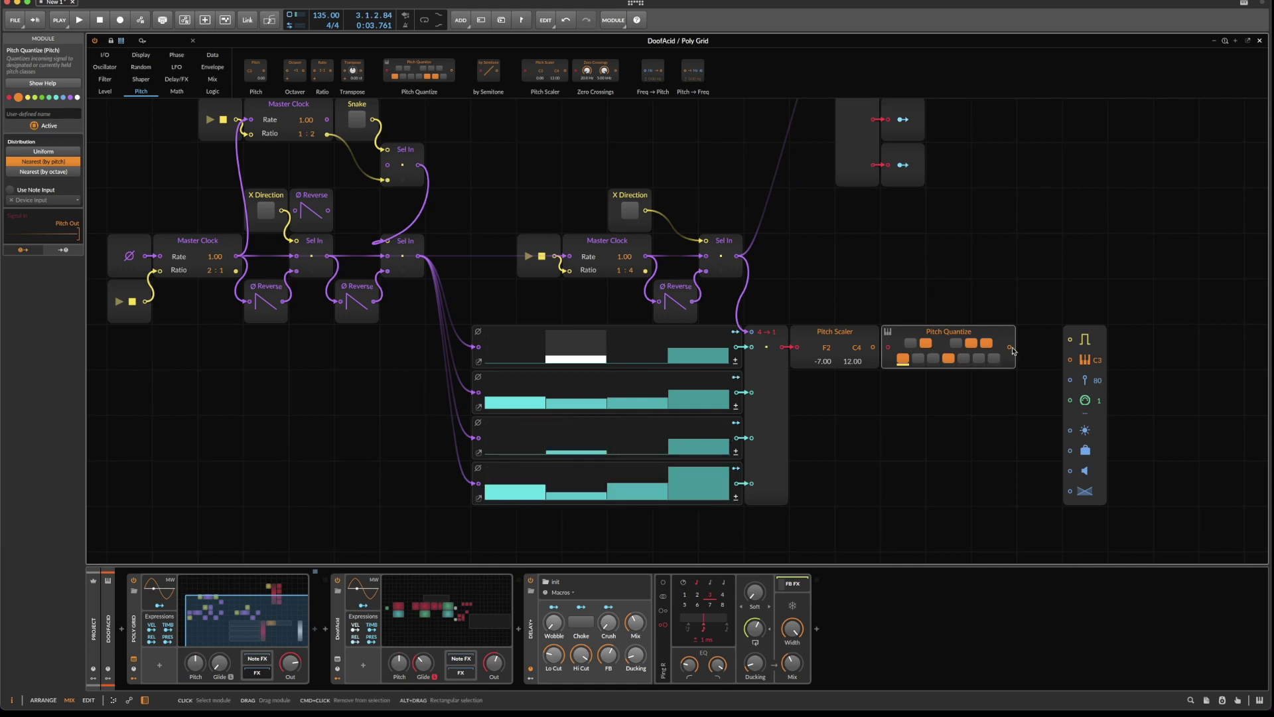
drag(1009, 347, 1071, 359)
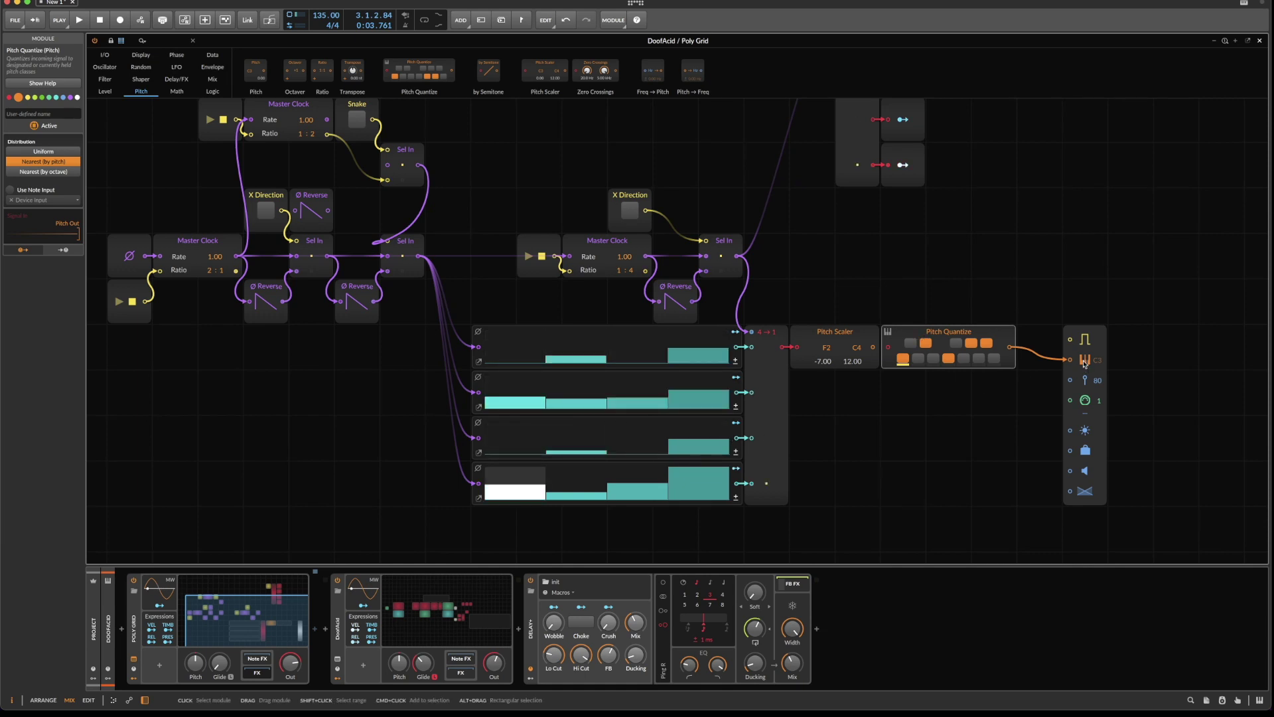
scroll(1084, 364, down, 2)
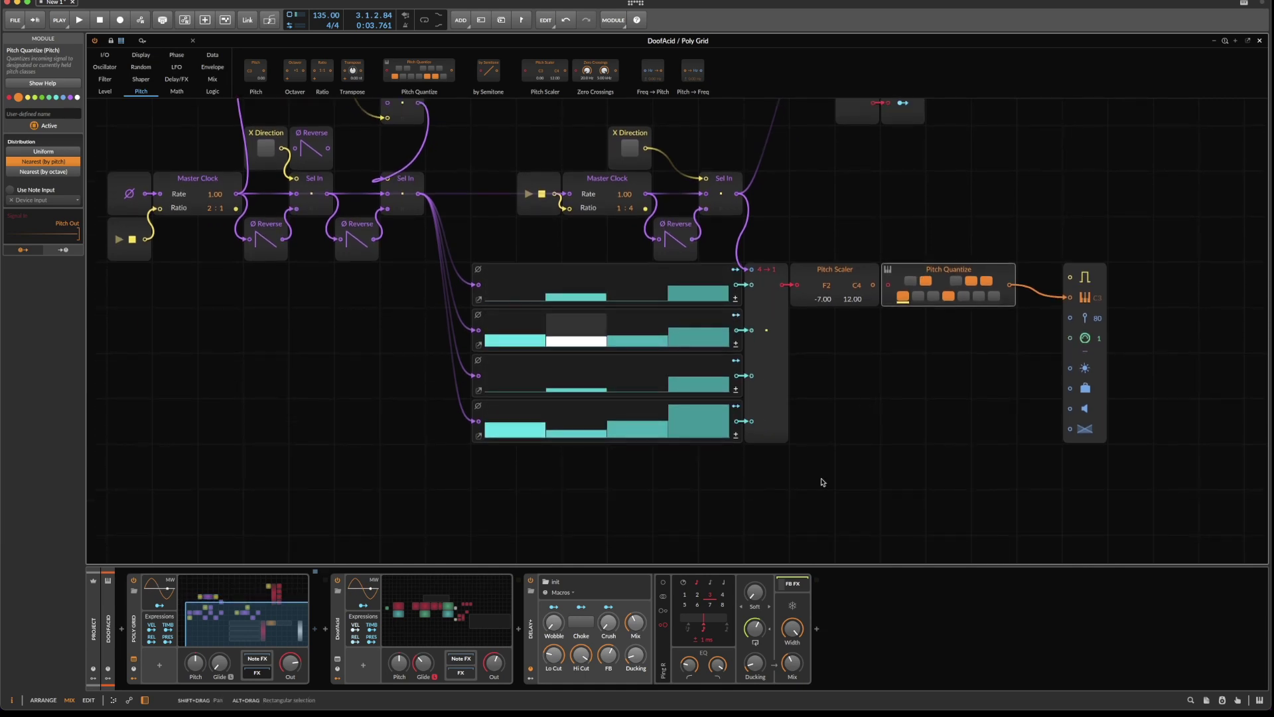
Add a Probabilities sequencer below the grid and widen it to match the lanes.
click(1076, 279)
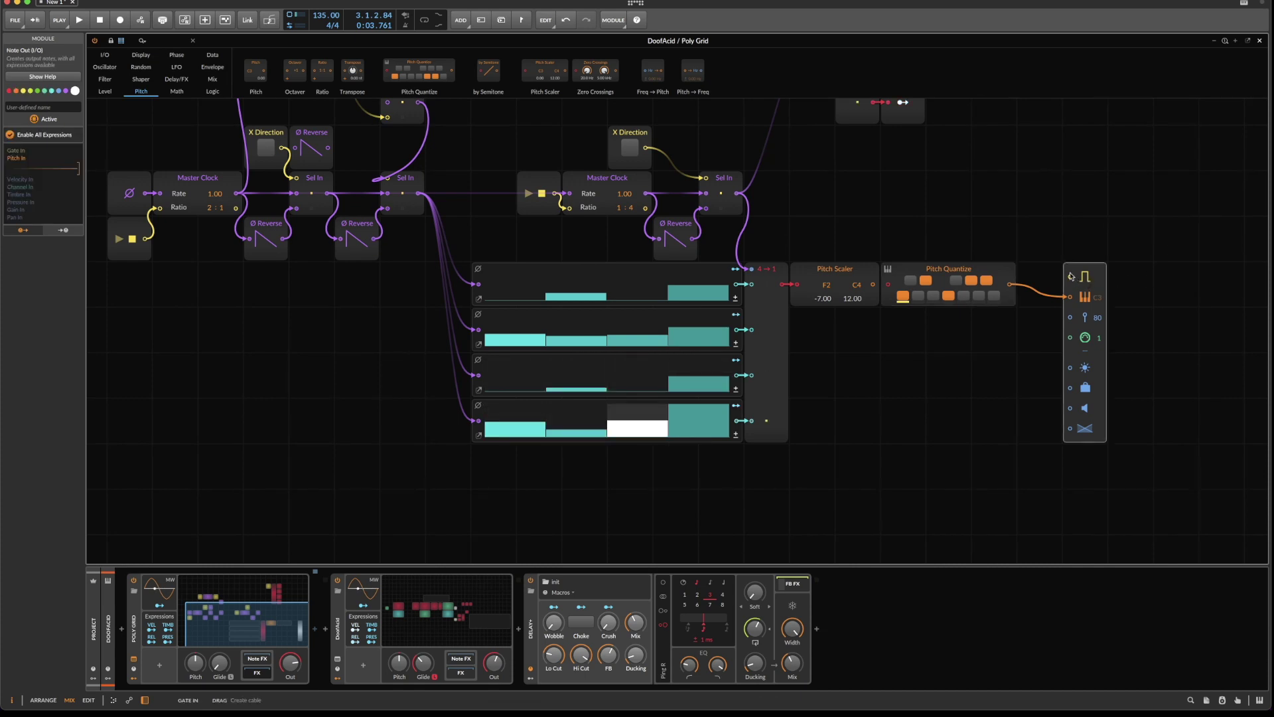
click(213, 55)
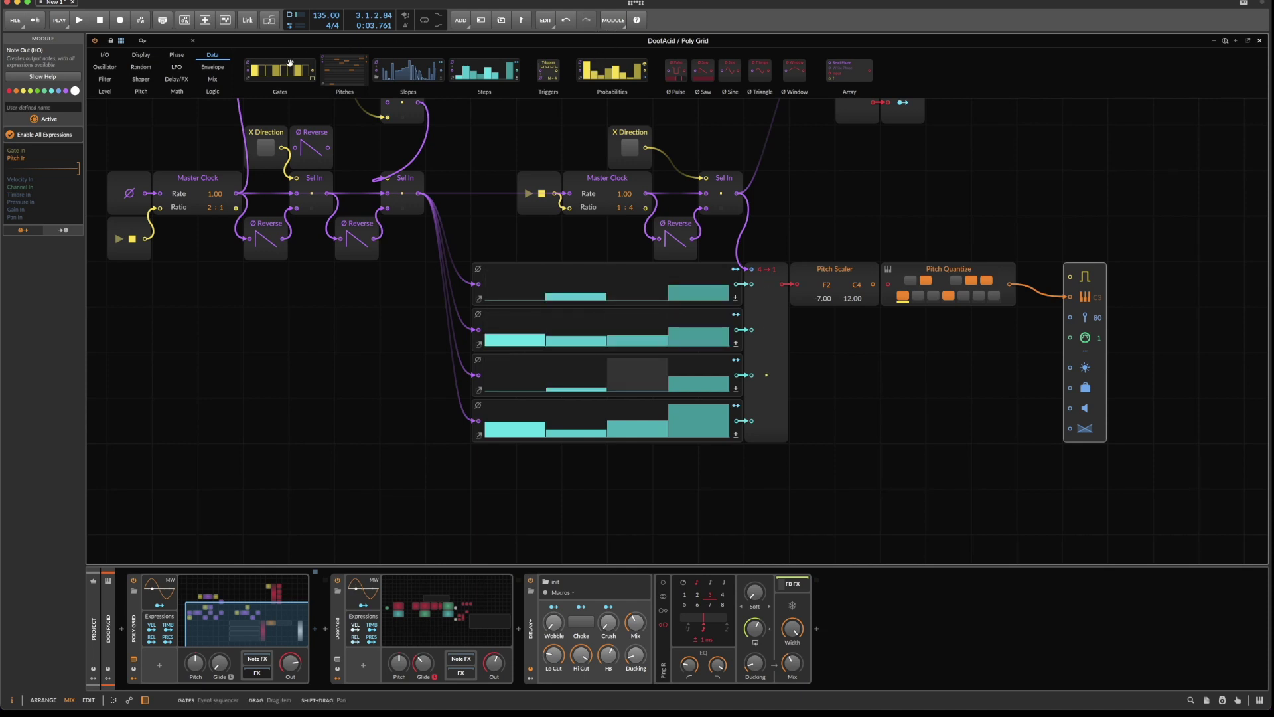
drag(290, 64, 491, 477)
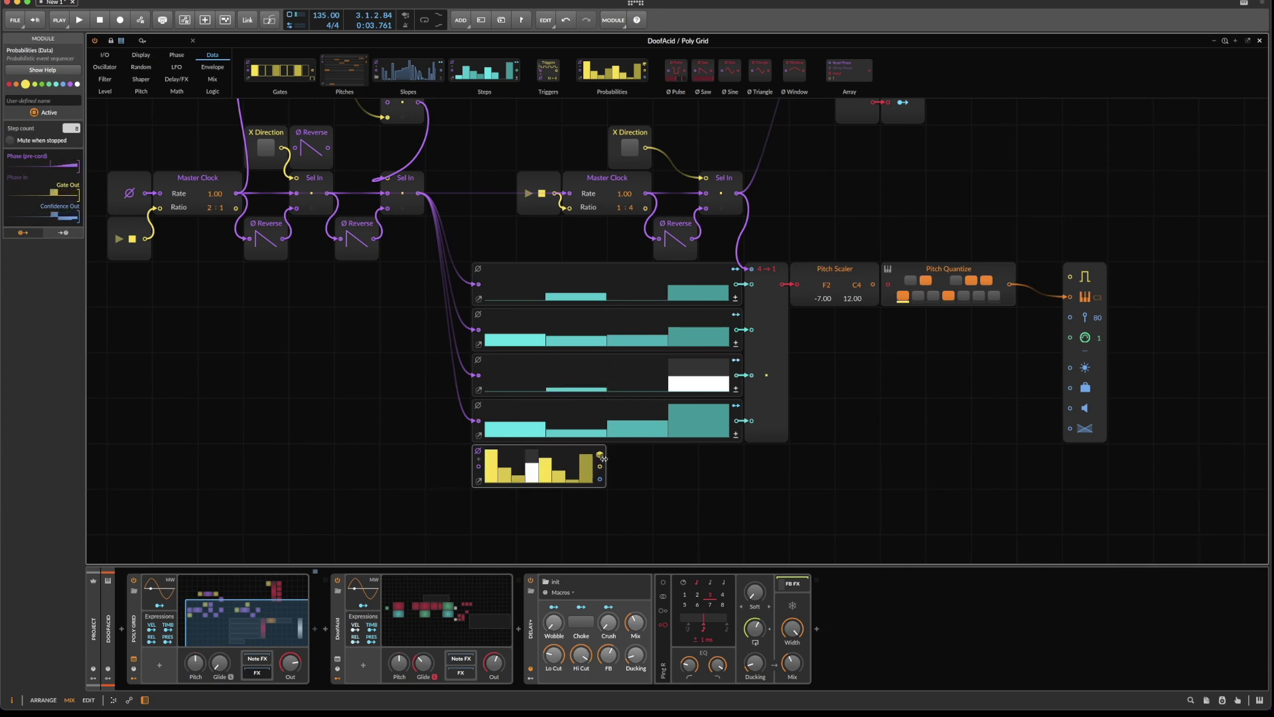
mouse_move(604, 464)
mouse_down()
mouse_move(742, 458)
mouse_move(488, 451)
mouse_up()
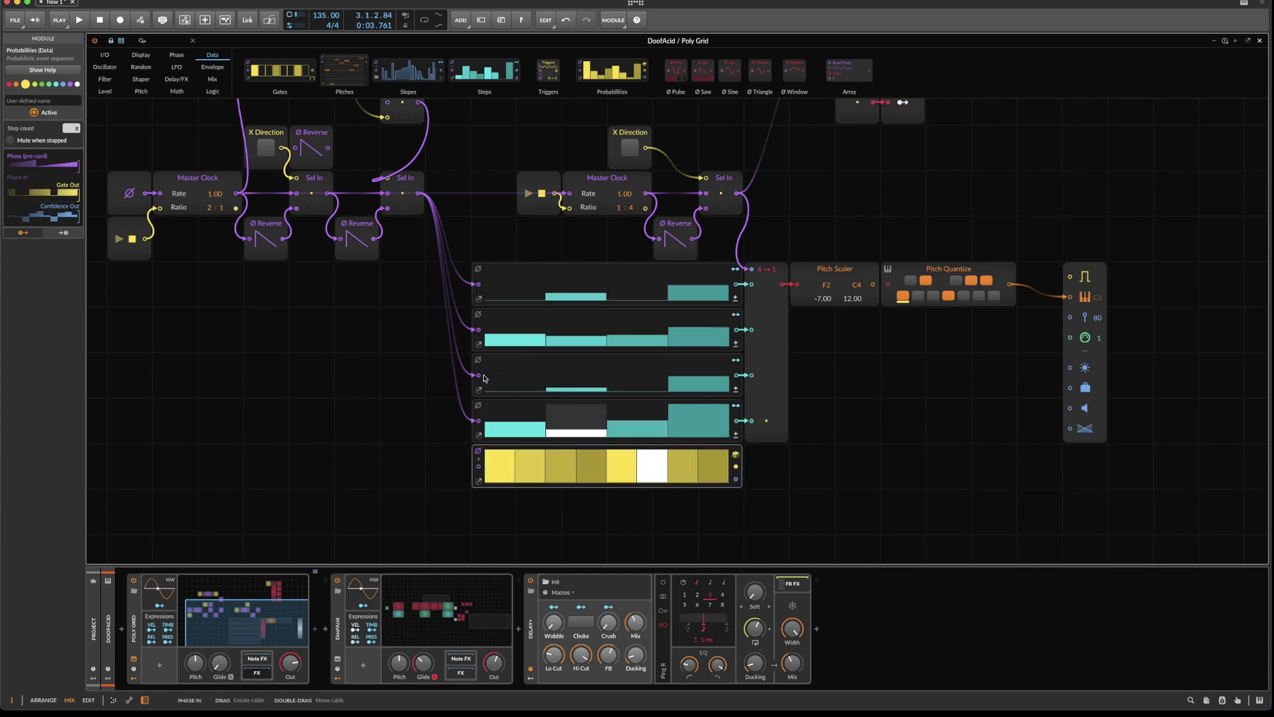
Turn off Use Device Phase, set step 1 to 40%, and reduce Step Count to 4.
click(478, 453)
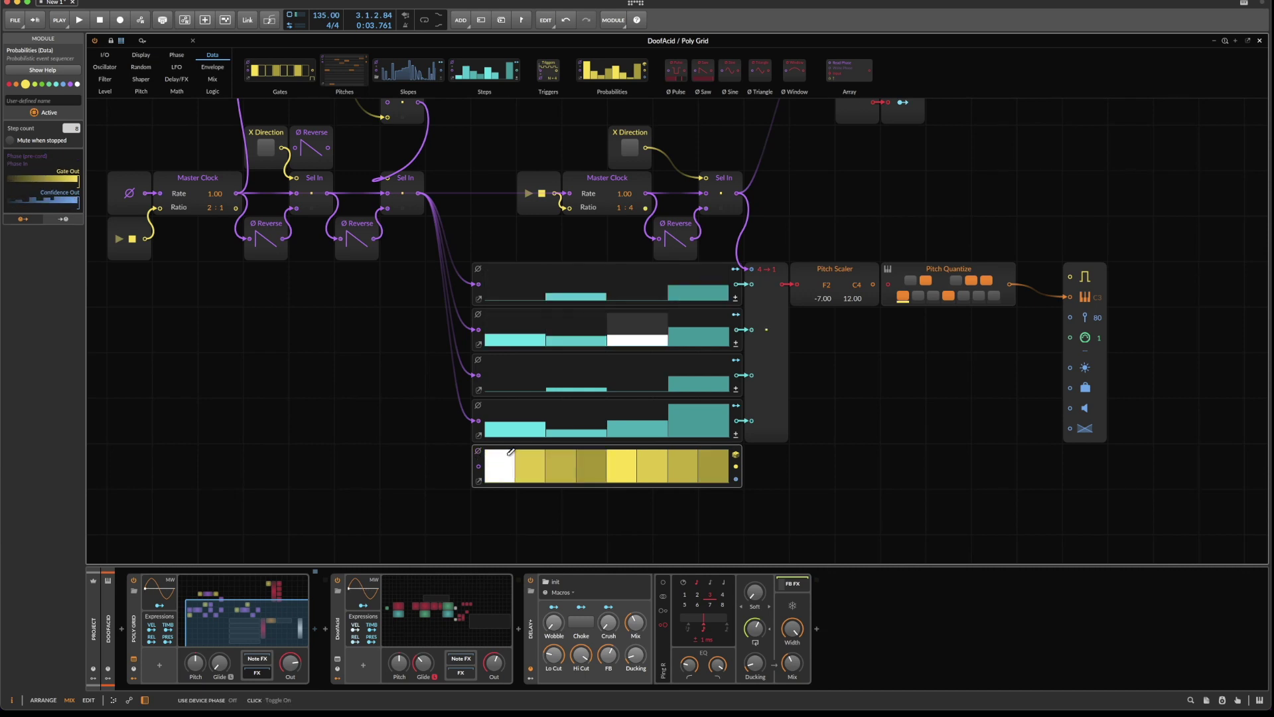
mouse_move(510, 452)
mouse_down()
mouse_move(513, 466)
mouse_move(504, 451)
mouse_move(490, 459)
mouse_up()
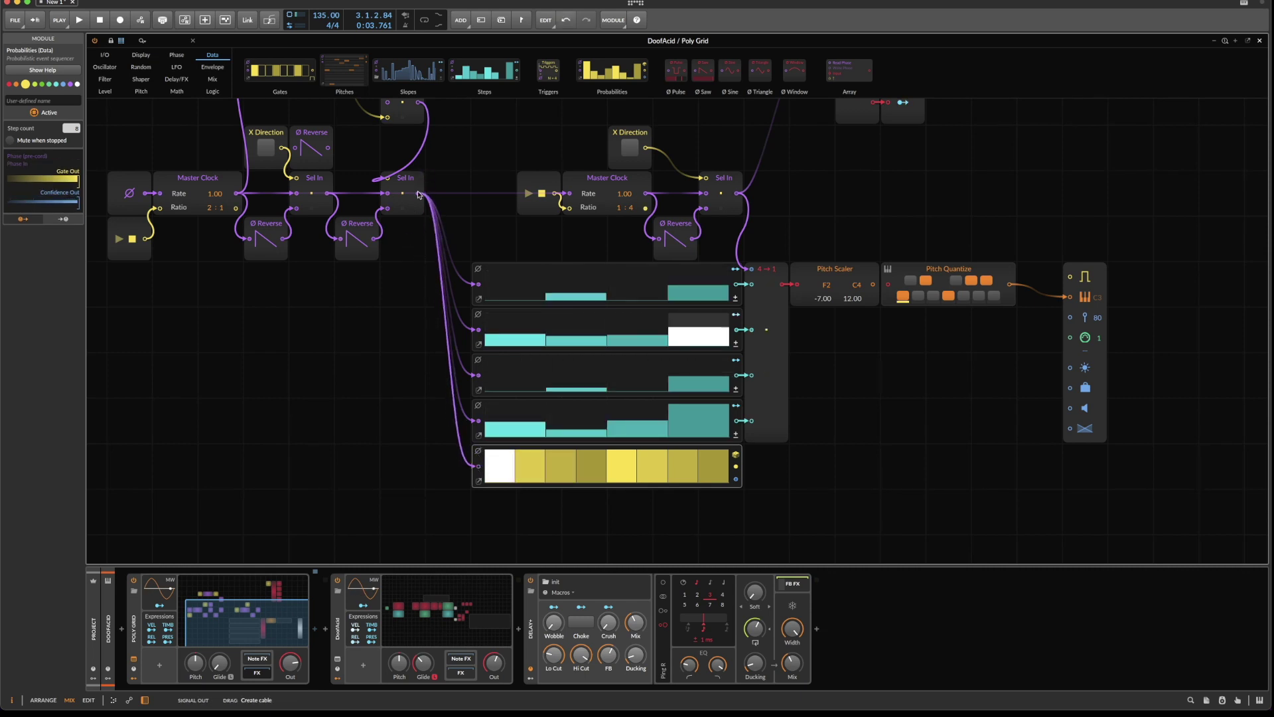
drag(71, 128, 71, 136)
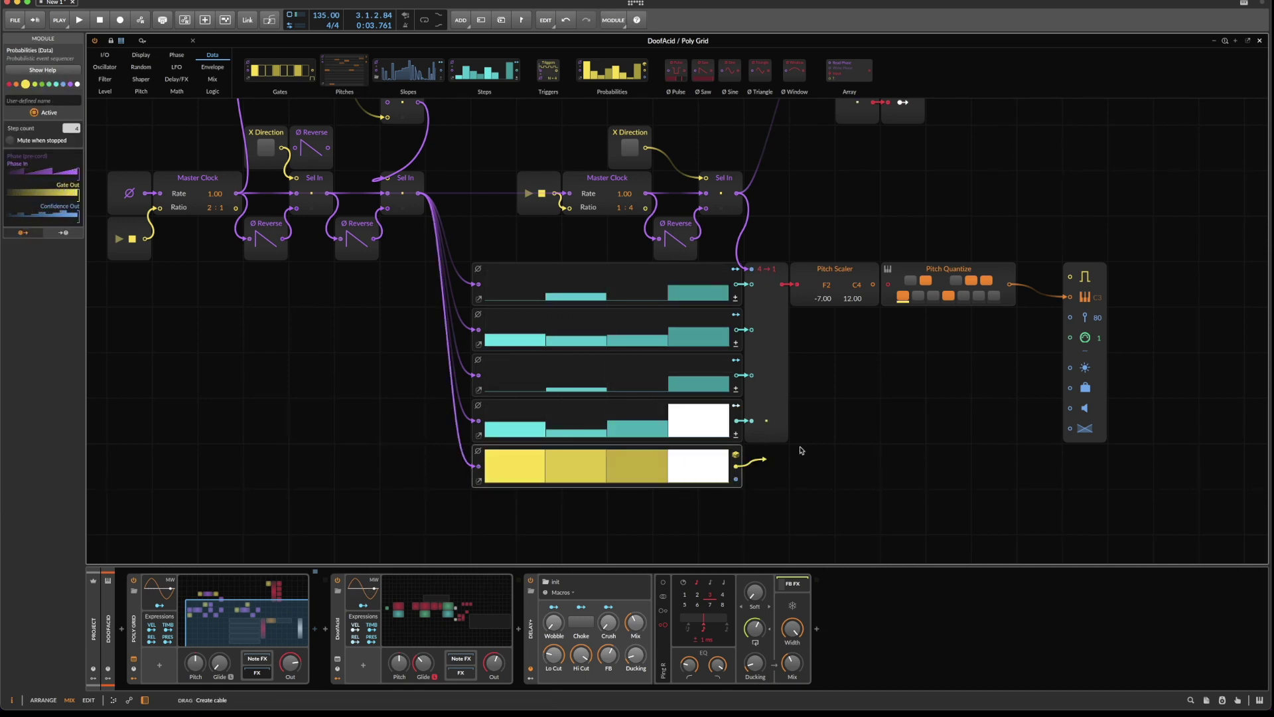
drag(801, 450, 810, 419)
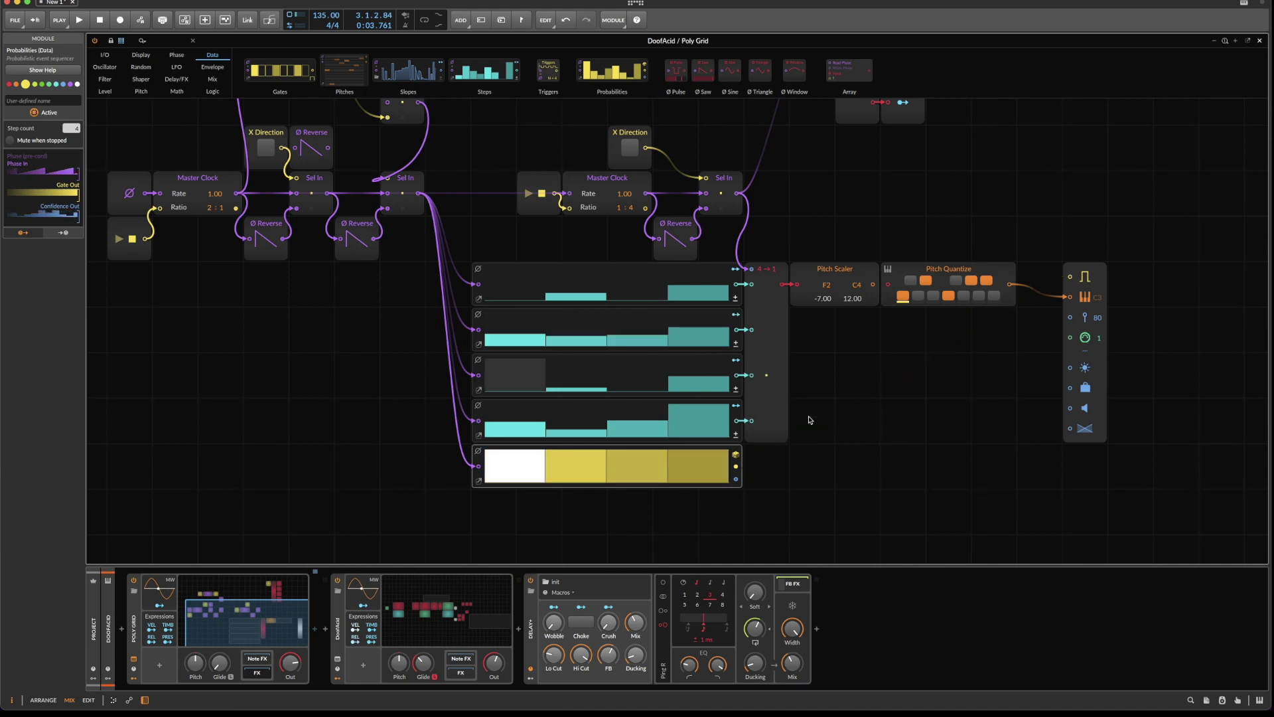
Add a Segments envelope below Pitch Quantize and open its editor.
click(211, 68)
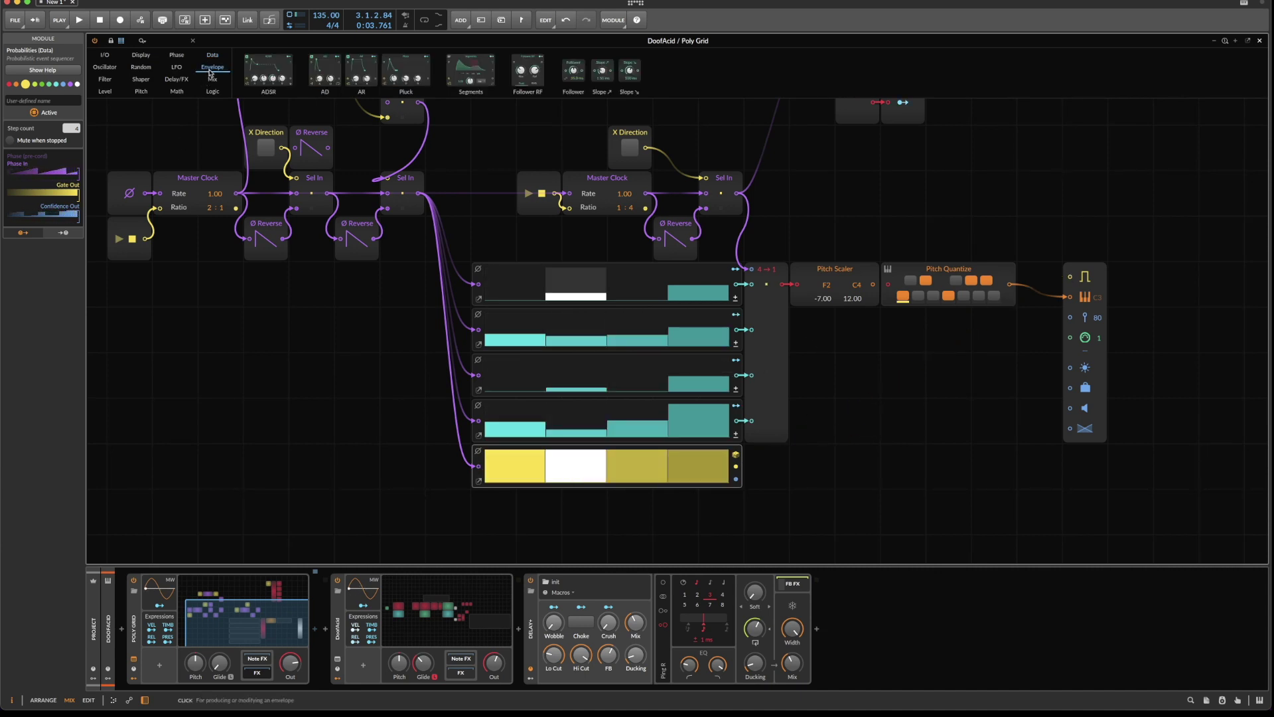
drag(471, 69, 965, 313)
click(983, 332)
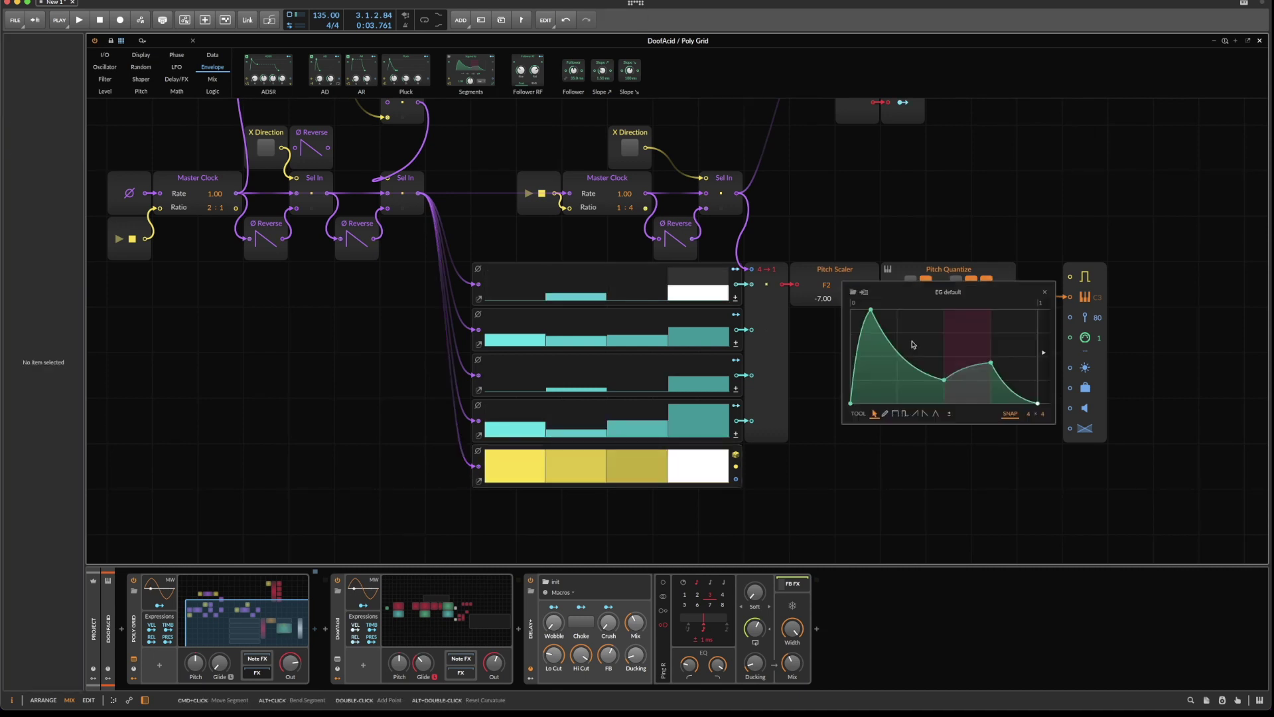
Move the peak to the start, delete the valley point, and raise the end point to 100%.
drag(871, 310, 852, 310)
click(944, 380)
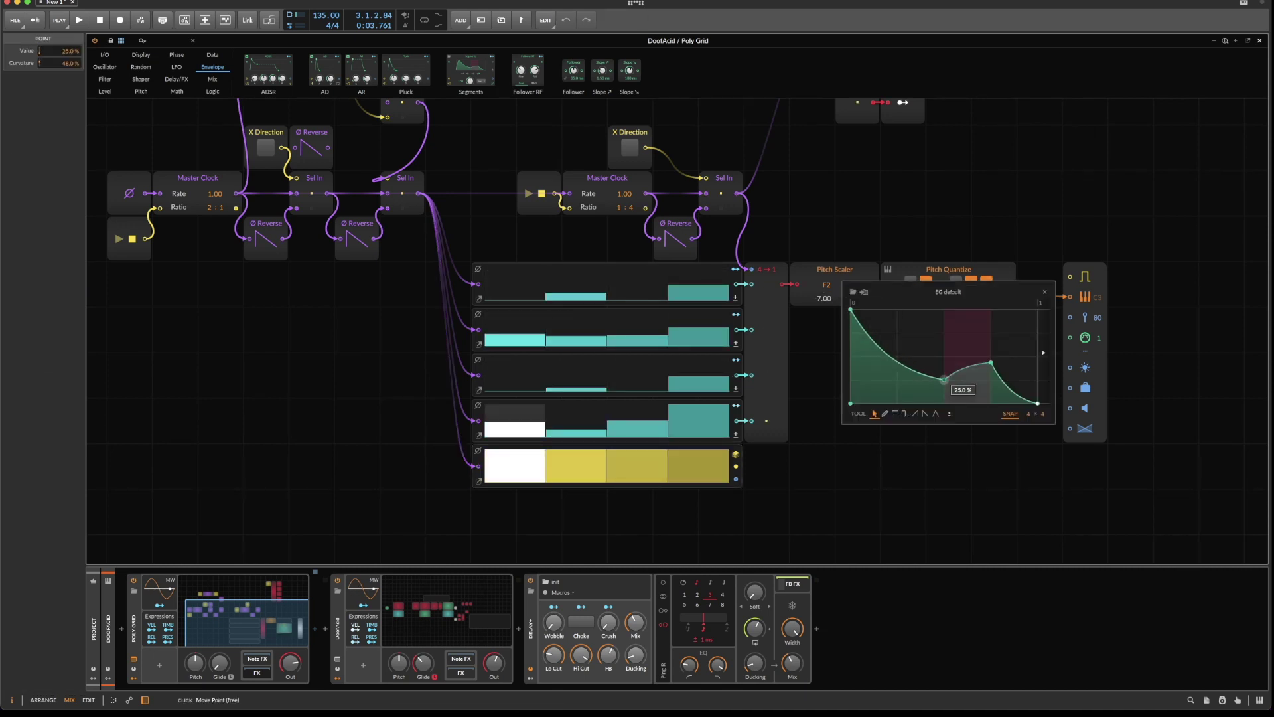
double_click(943, 379)
drag(990, 363, 1038, 309)
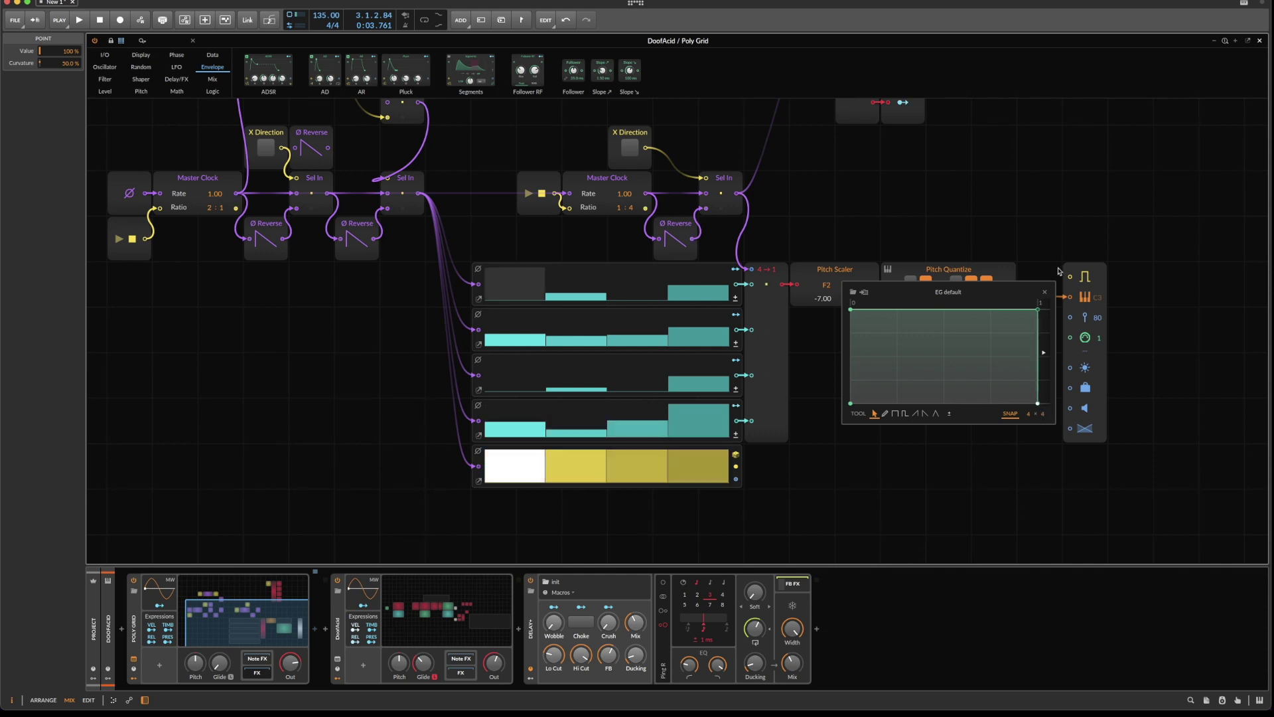
click(1018, 445)
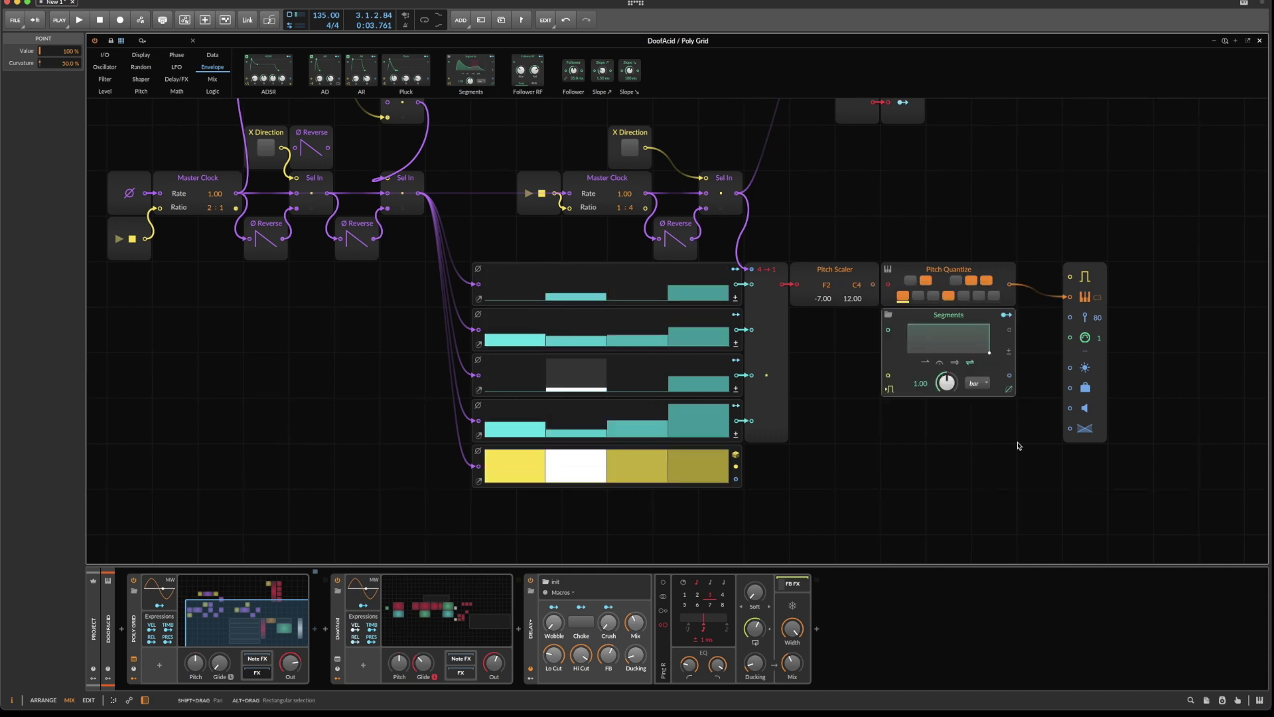
Time Segments in 8th notes at rate 1.00, gate it from the Probabilities output, and lower the rate.
click(973, 383)
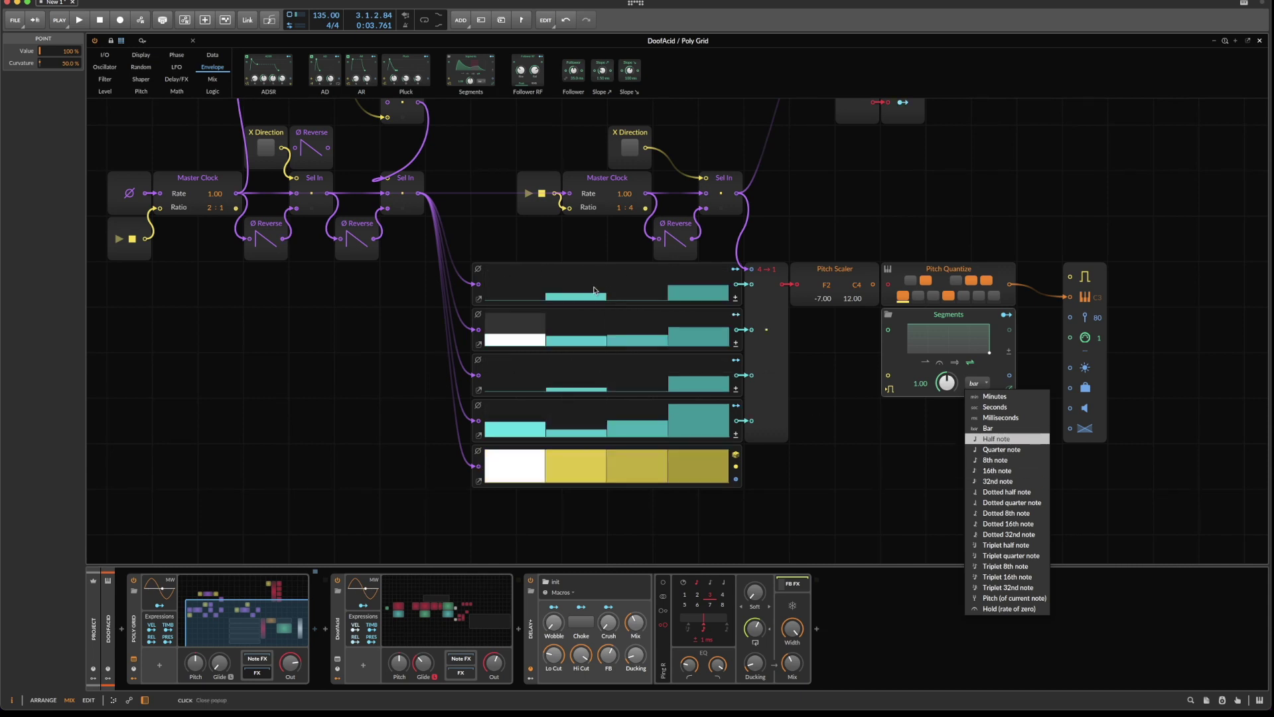
click(1001, 461)
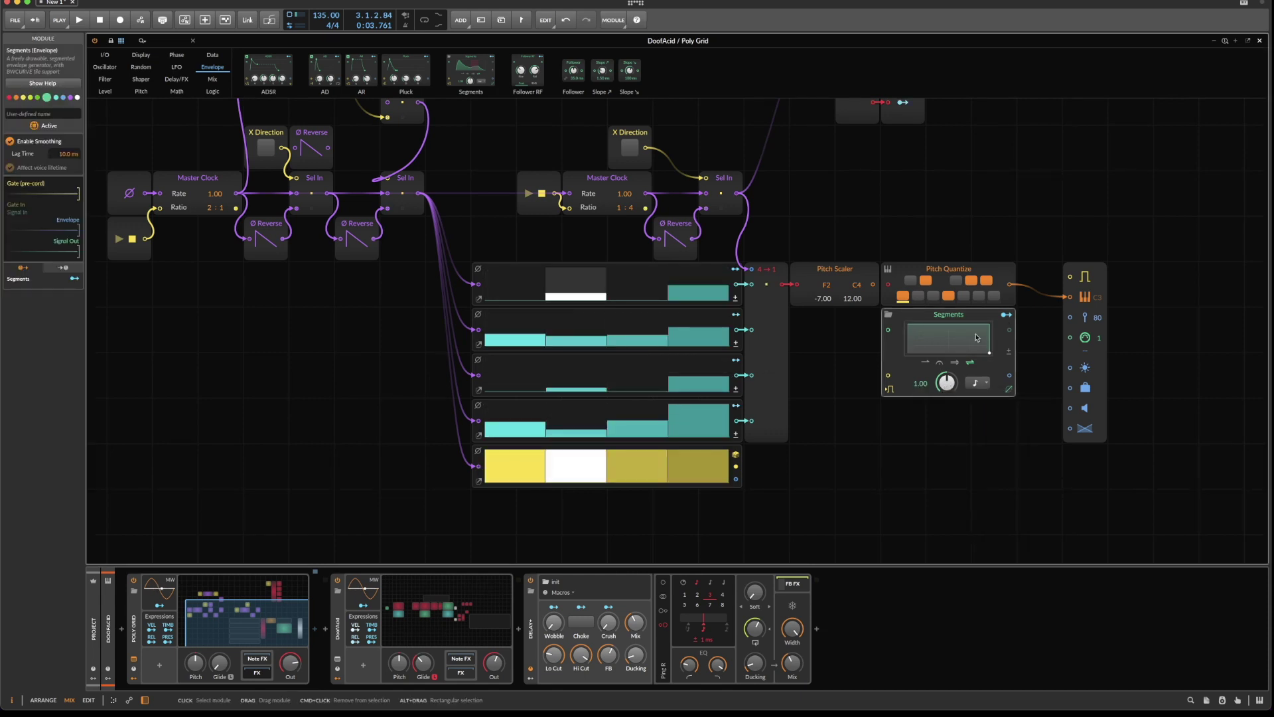
mouse_move(947, 380)
mouse_down()
mouse_move(976, 383)
mouse_move(947, 401)
mouse_up()
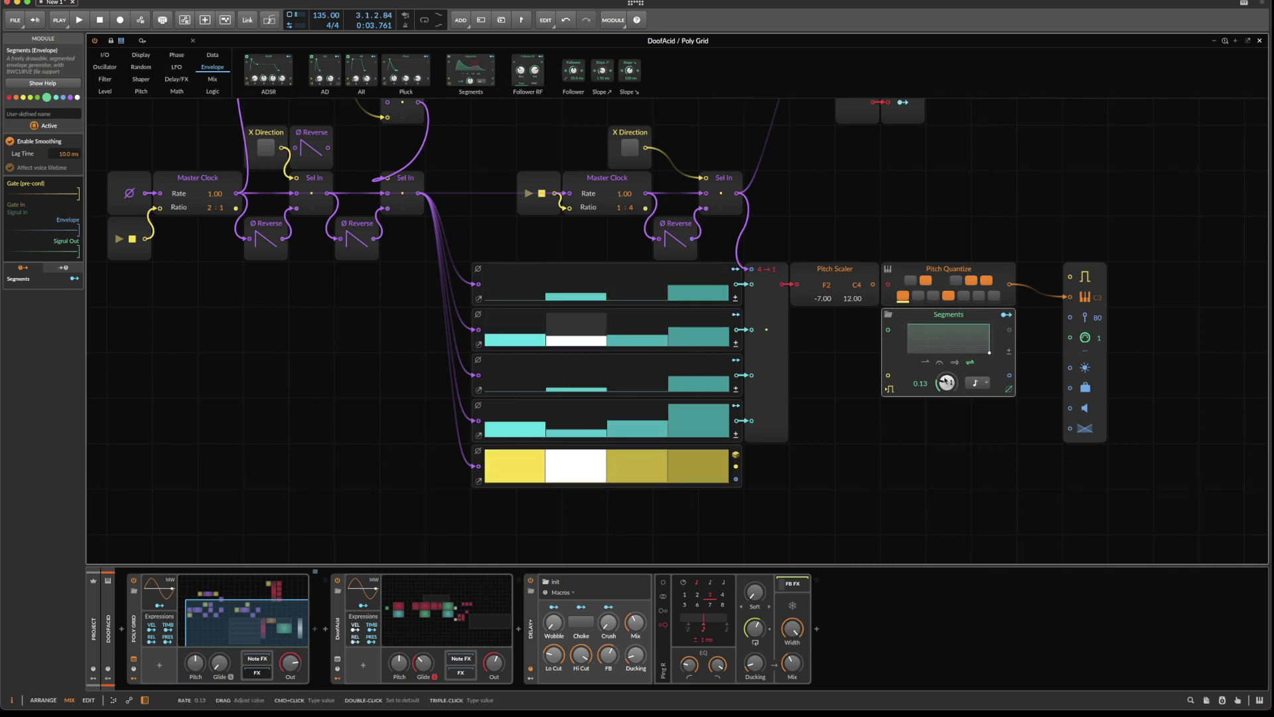
click(989, 383)
double_click(947, 381)
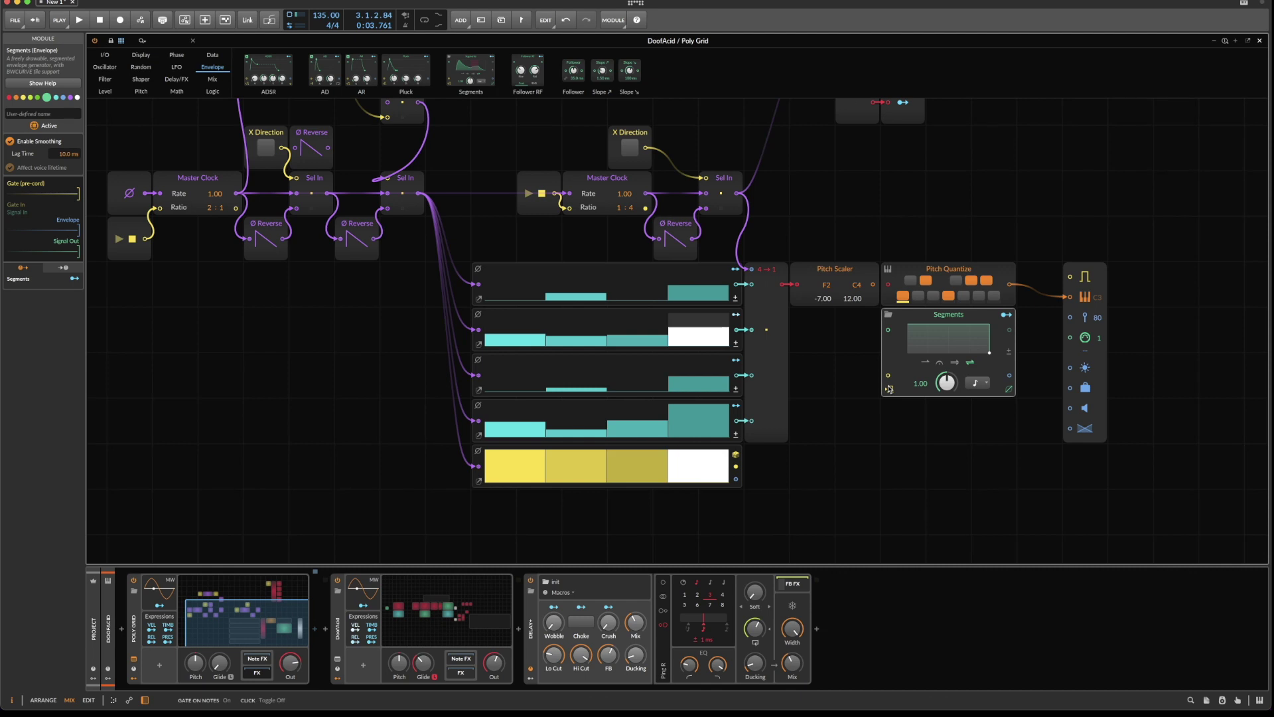
drag(889, 375, 741, 467)
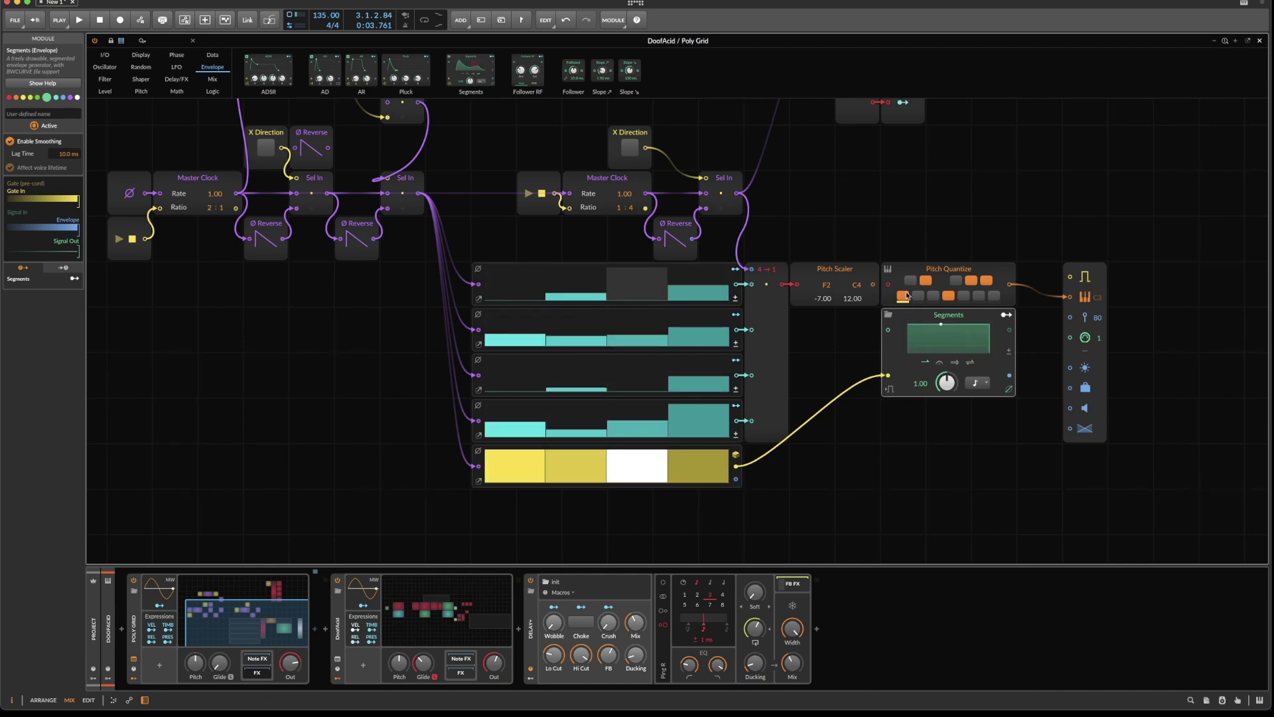
drag(946, 382, 946, 419)
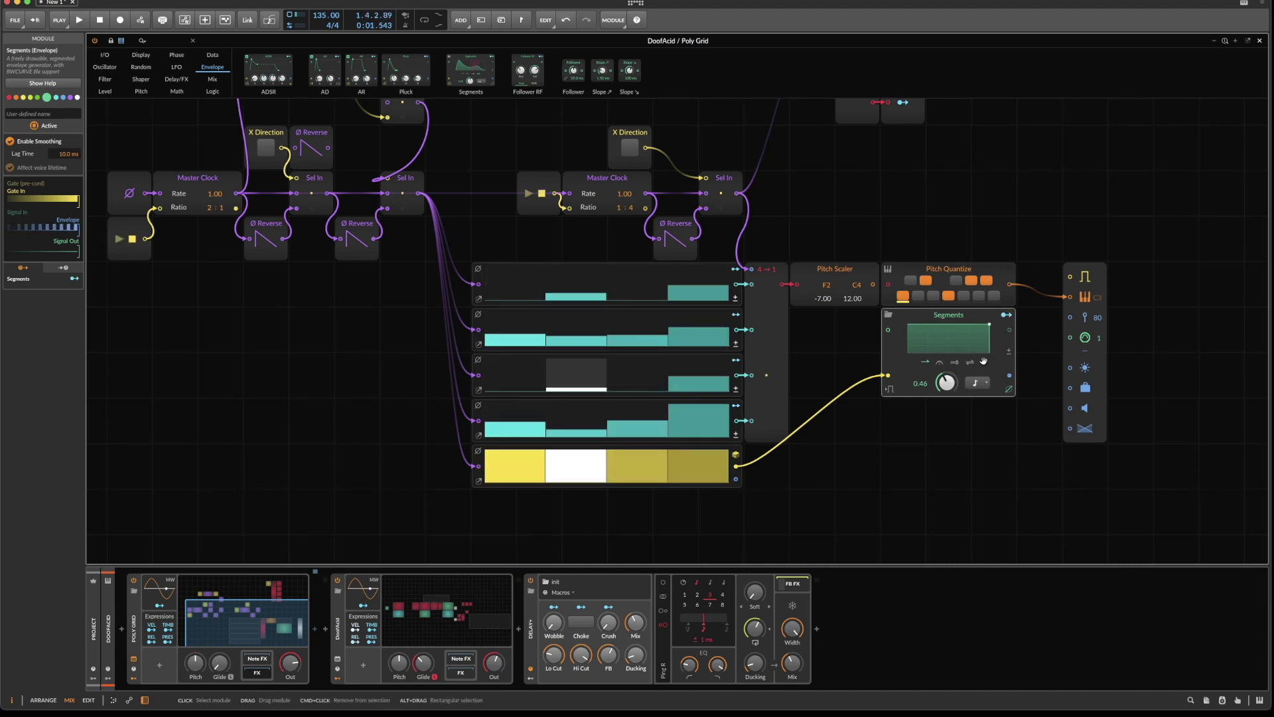
Test-patch Segments into the Note Out gate, remove that cable, and move Note Out further right.
drag(1009, 376, 1067, 276)
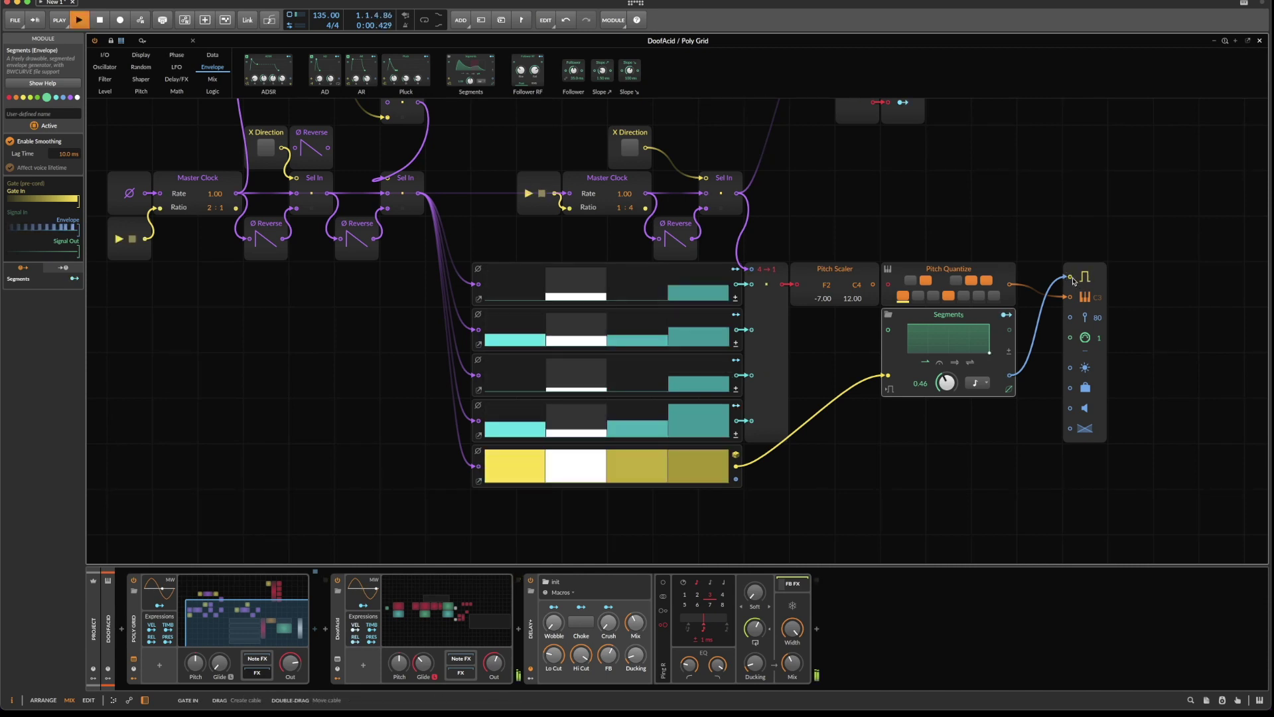
drag(1070, 276, 1010, 353)
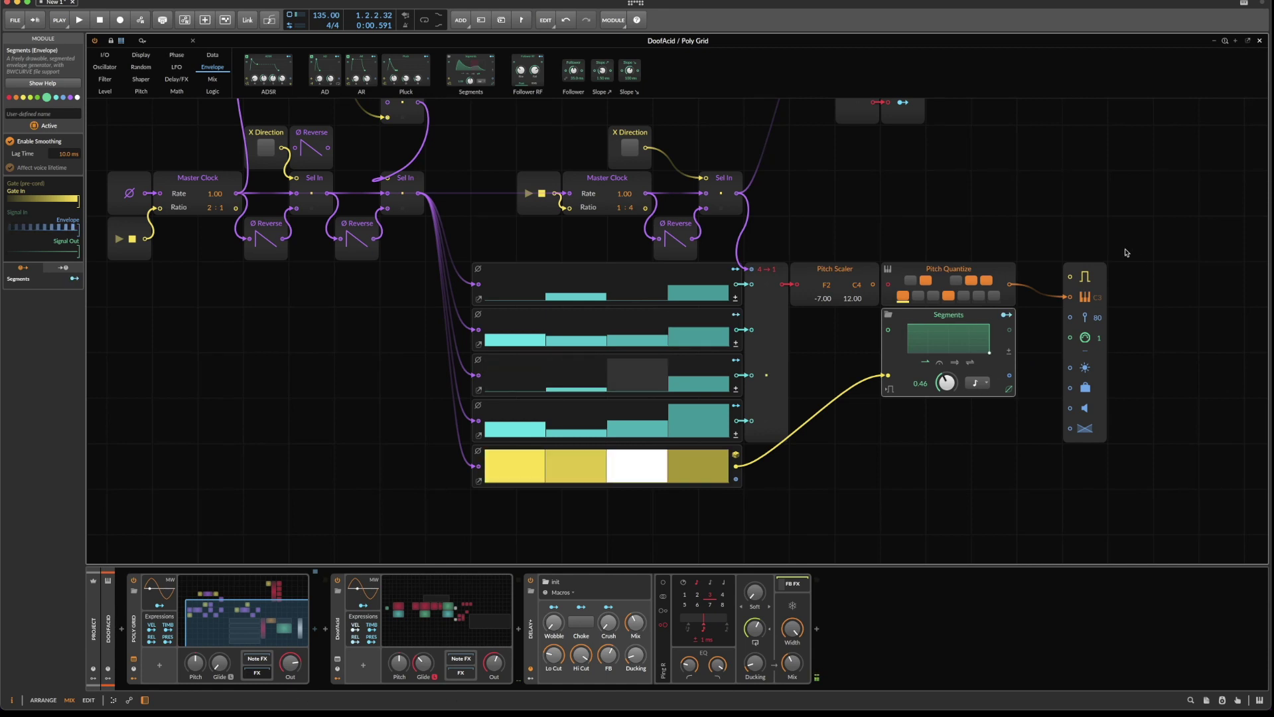
drag(1099, 266, 1190, 267)
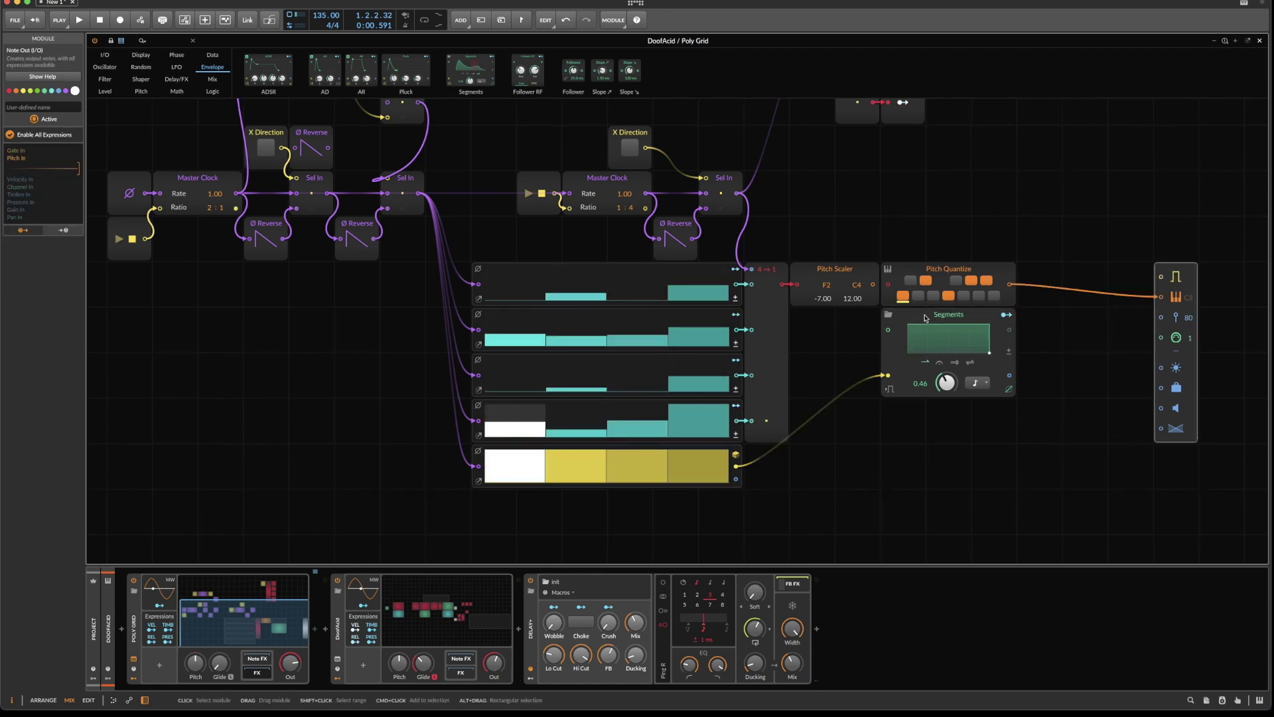
Add Select In and Transport Playing modules beside Segments and route Select In to the note gate.
click(212, 83)
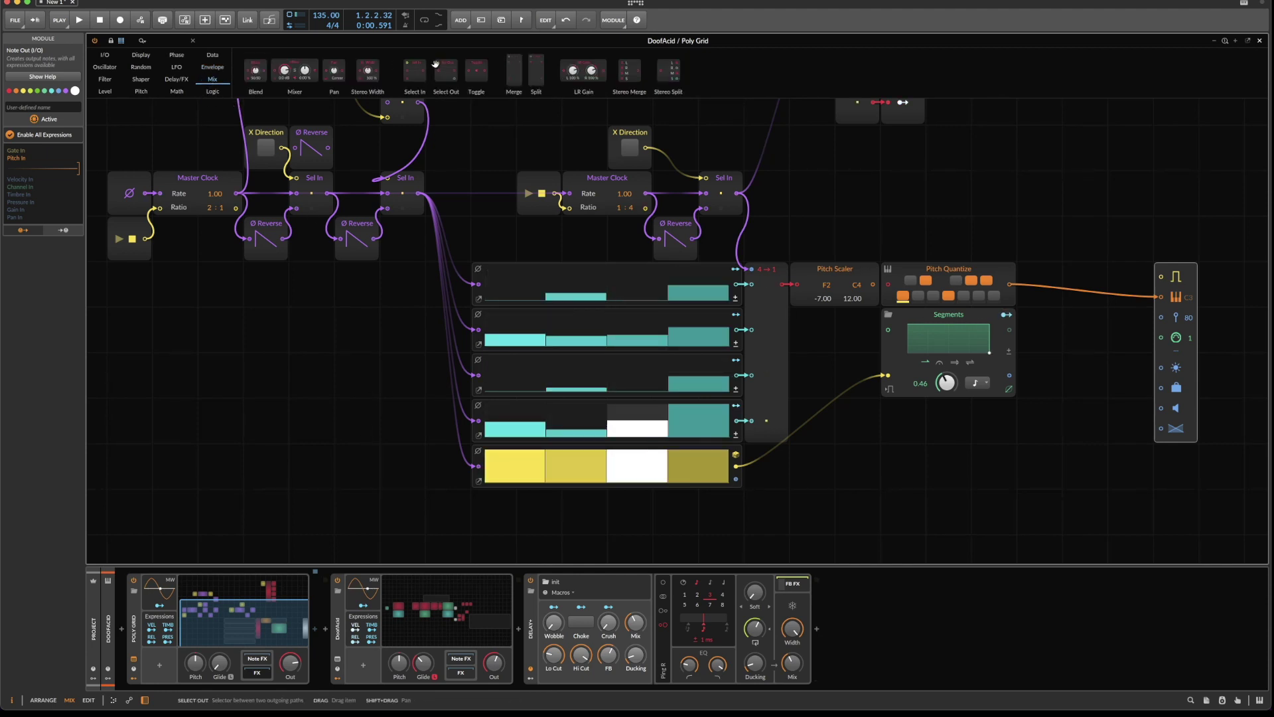
drag(415, 70, 1042, 374)
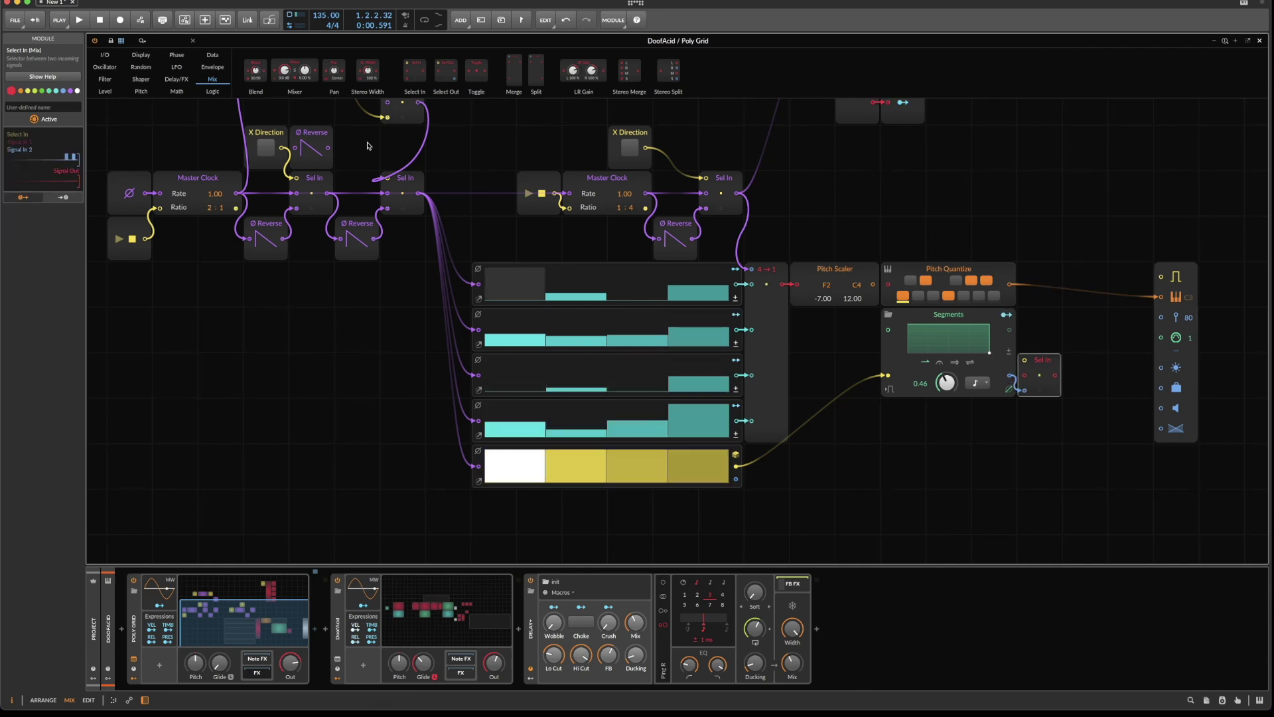
click(104, 55)
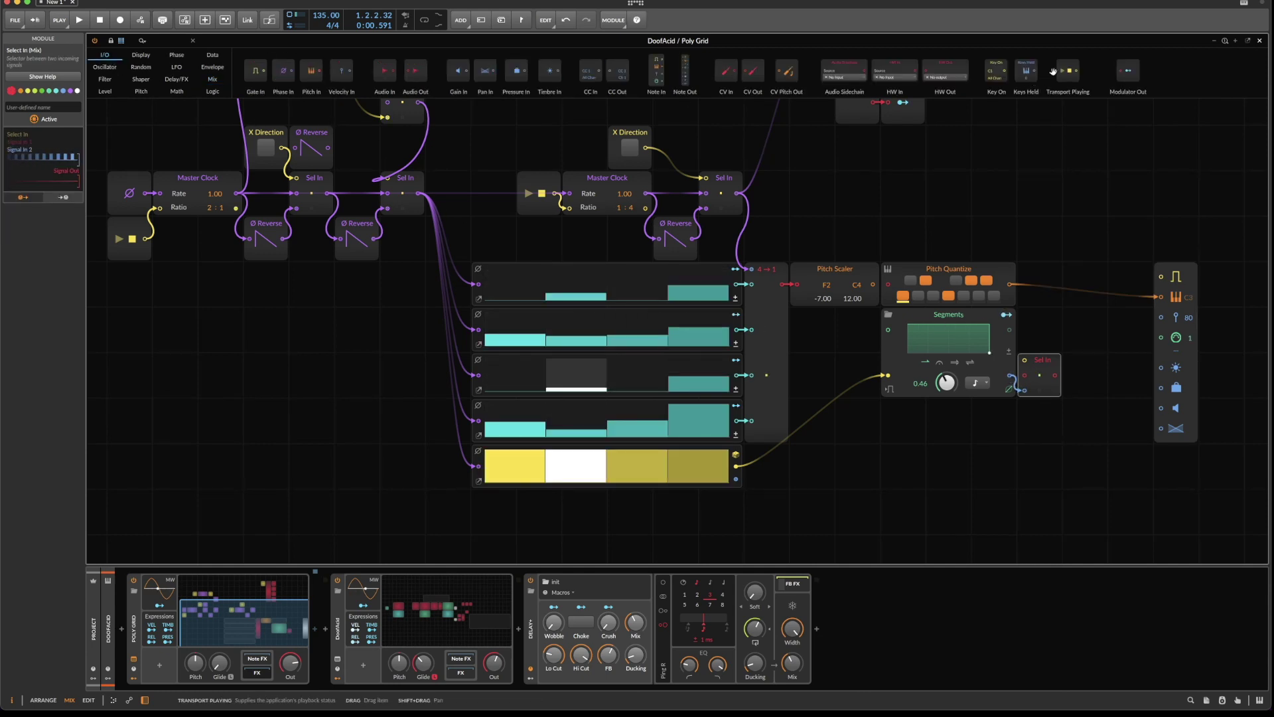
drag(1067, 330, 1026, 360)
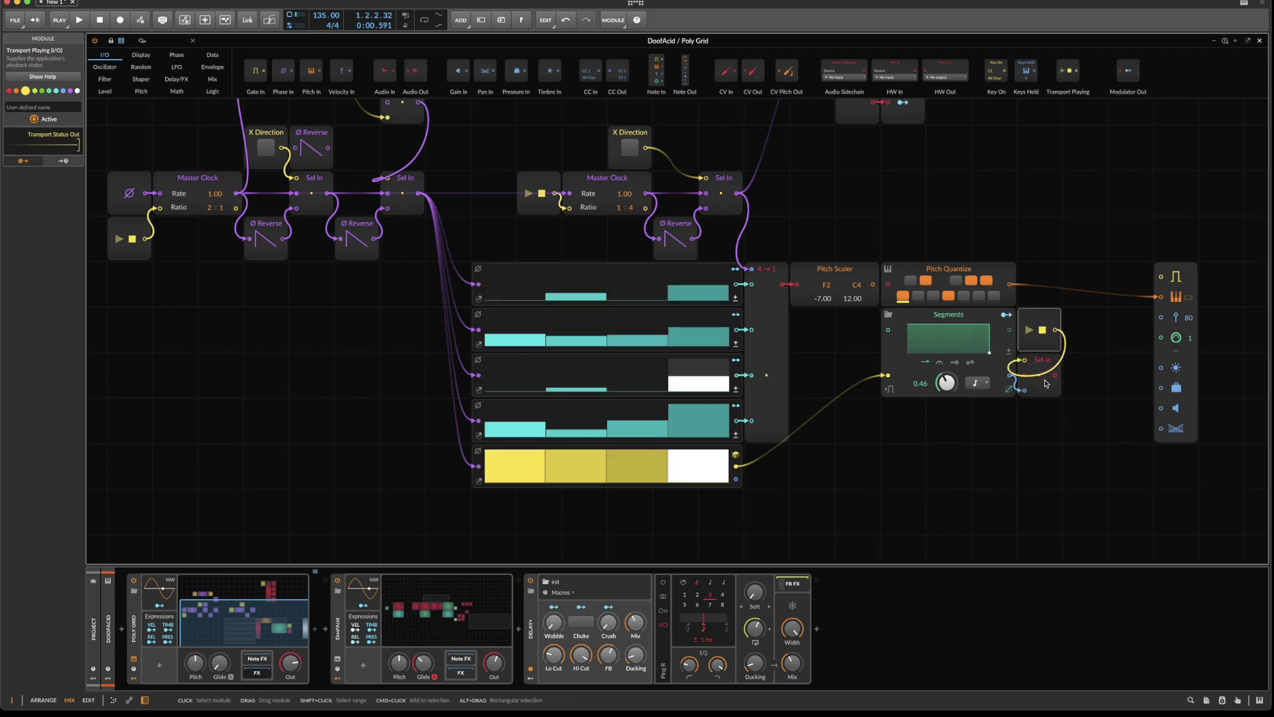
drag(1122, 321, 1160, 276)
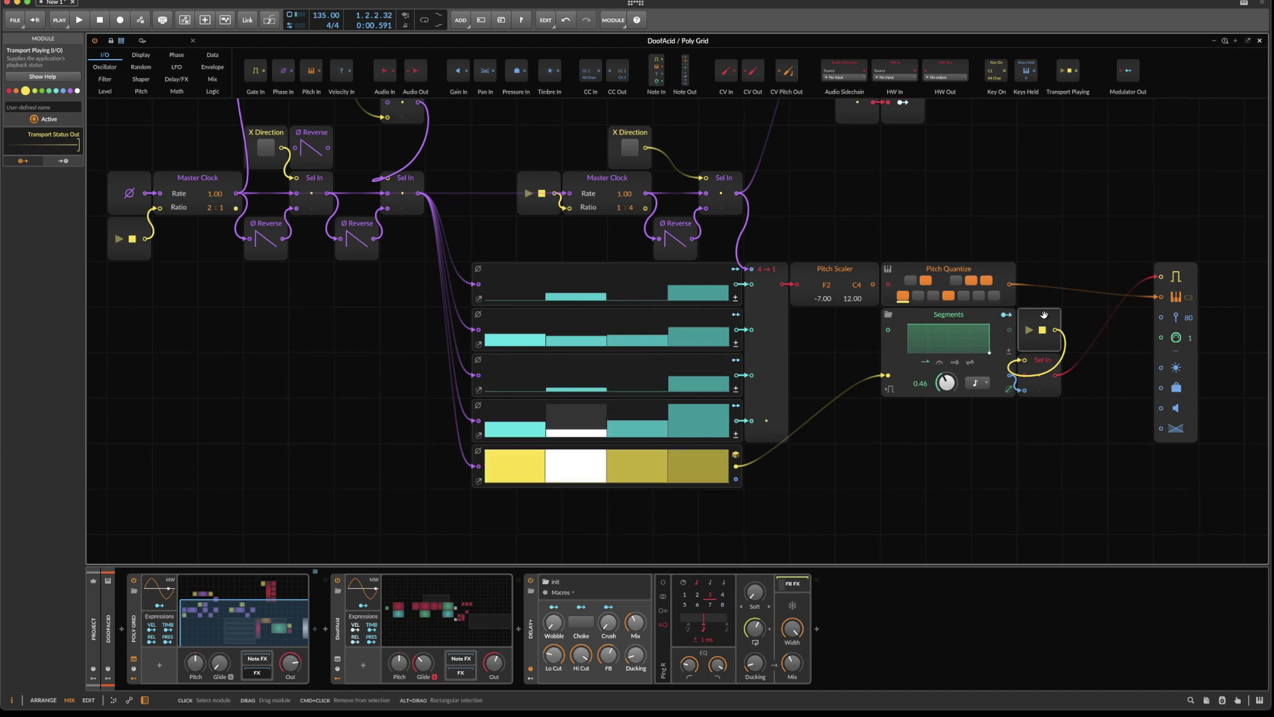
Play and stop the sequence, then set Pitch Quantize to Use Note Input.
key(space)
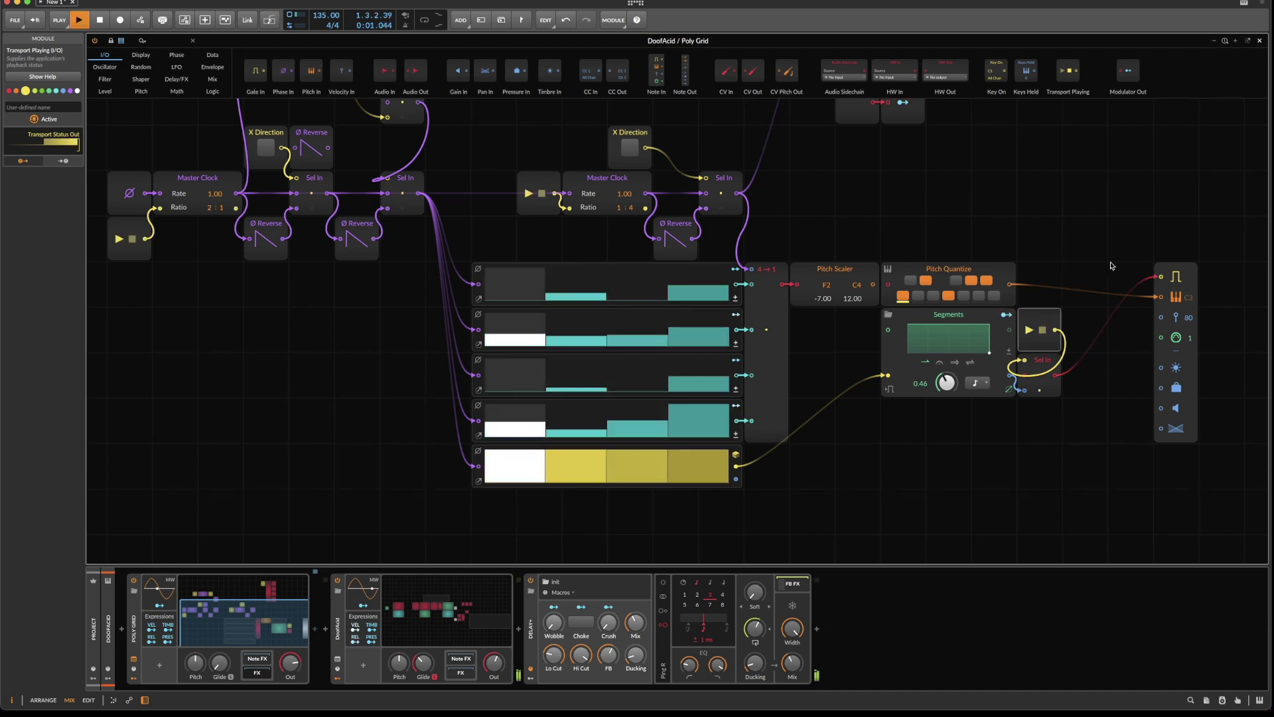
key(space)
drag(873, 233, 928, 284)
click(886, 270)
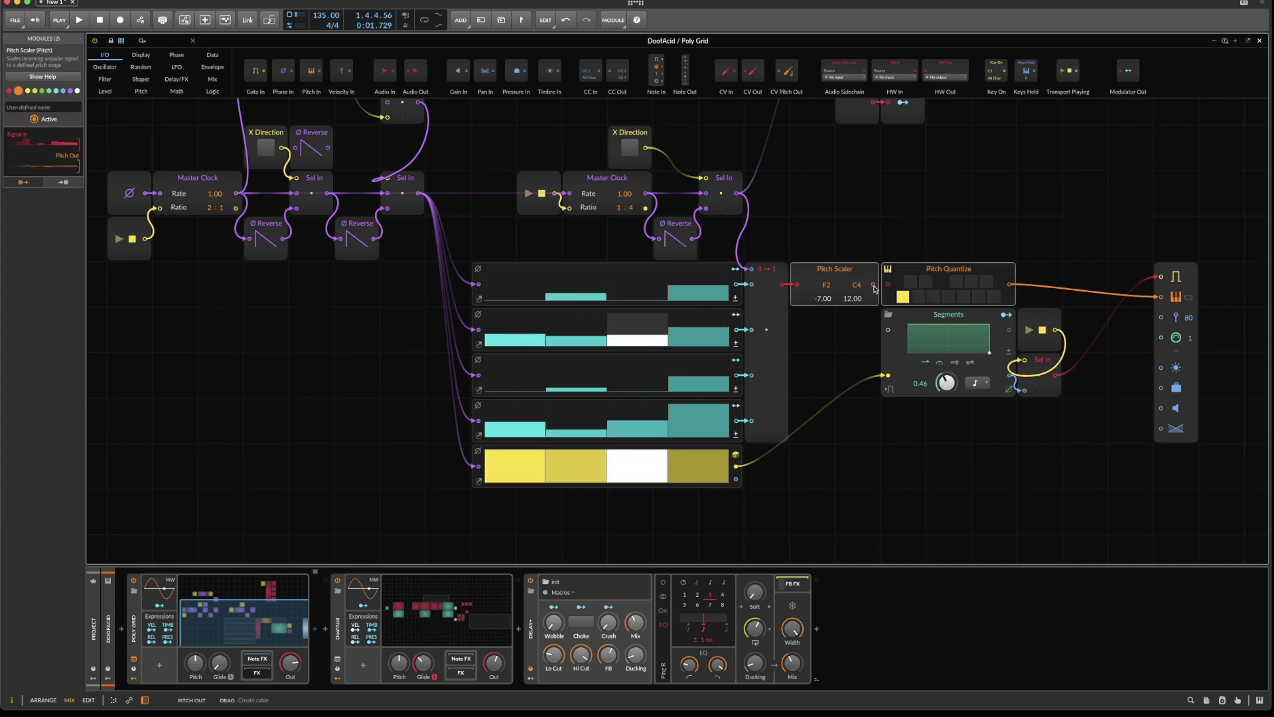
Turn Pitch Quantize's Use Note Input off and resume playback.
click(887, 270)
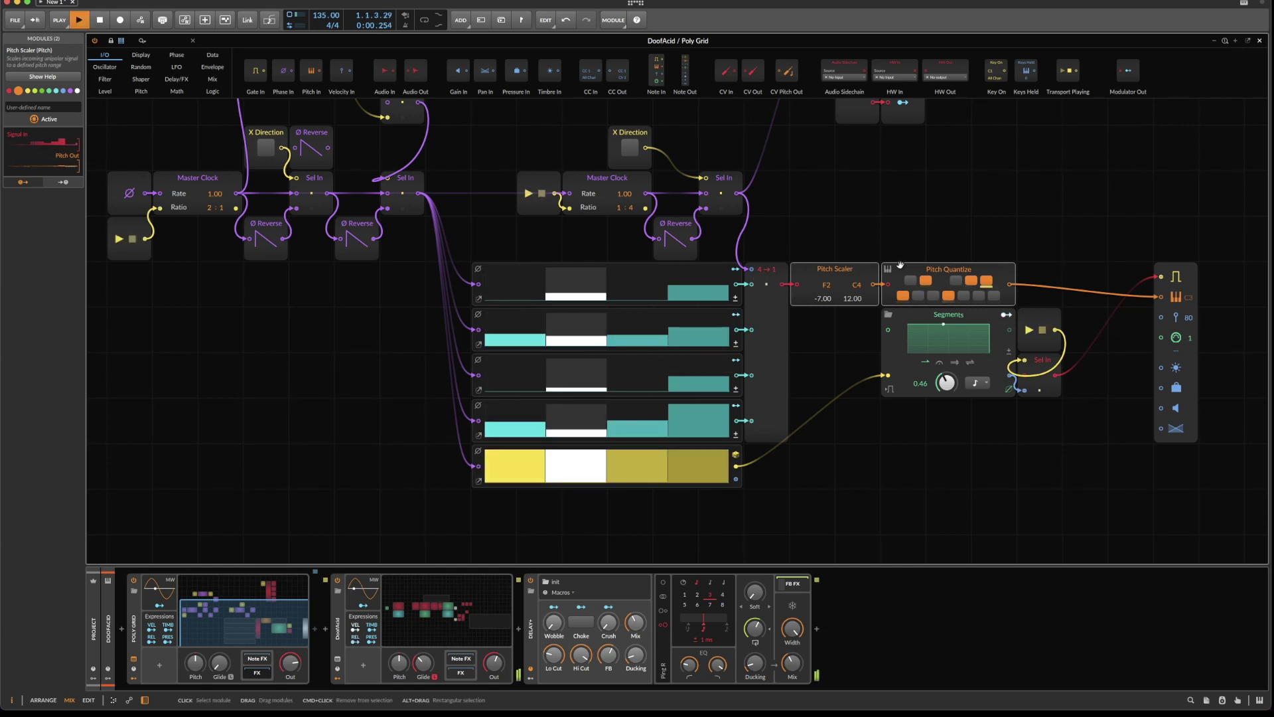
key(space)
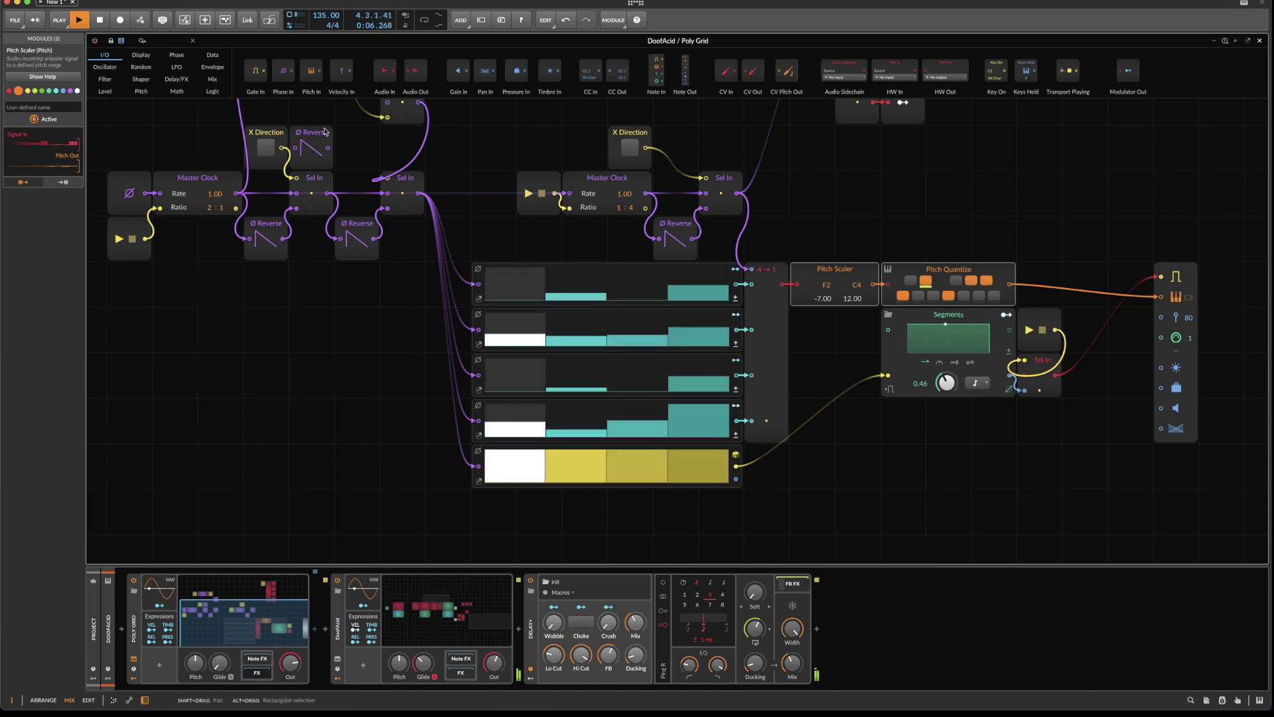
Turn on X Direction for the left and right clocks.
scroll(265, 186, up, 1)
click(264, 149)
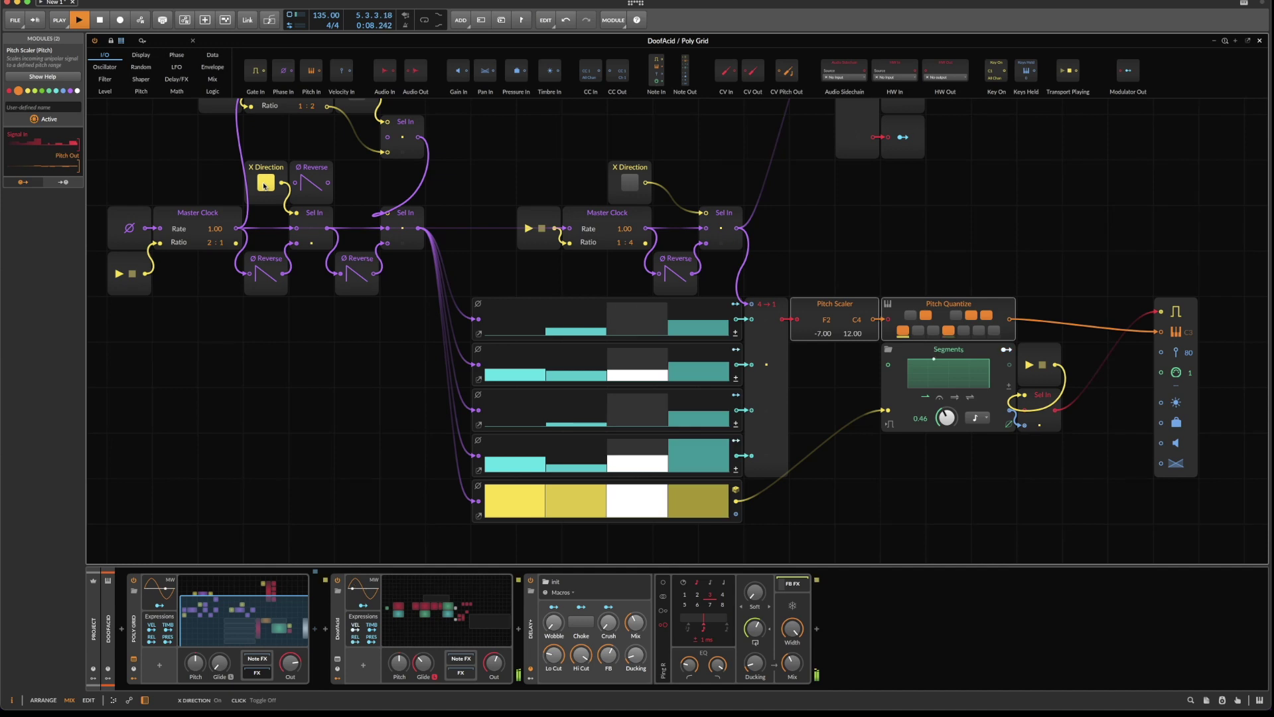
scroll(455, 214, up, 1)
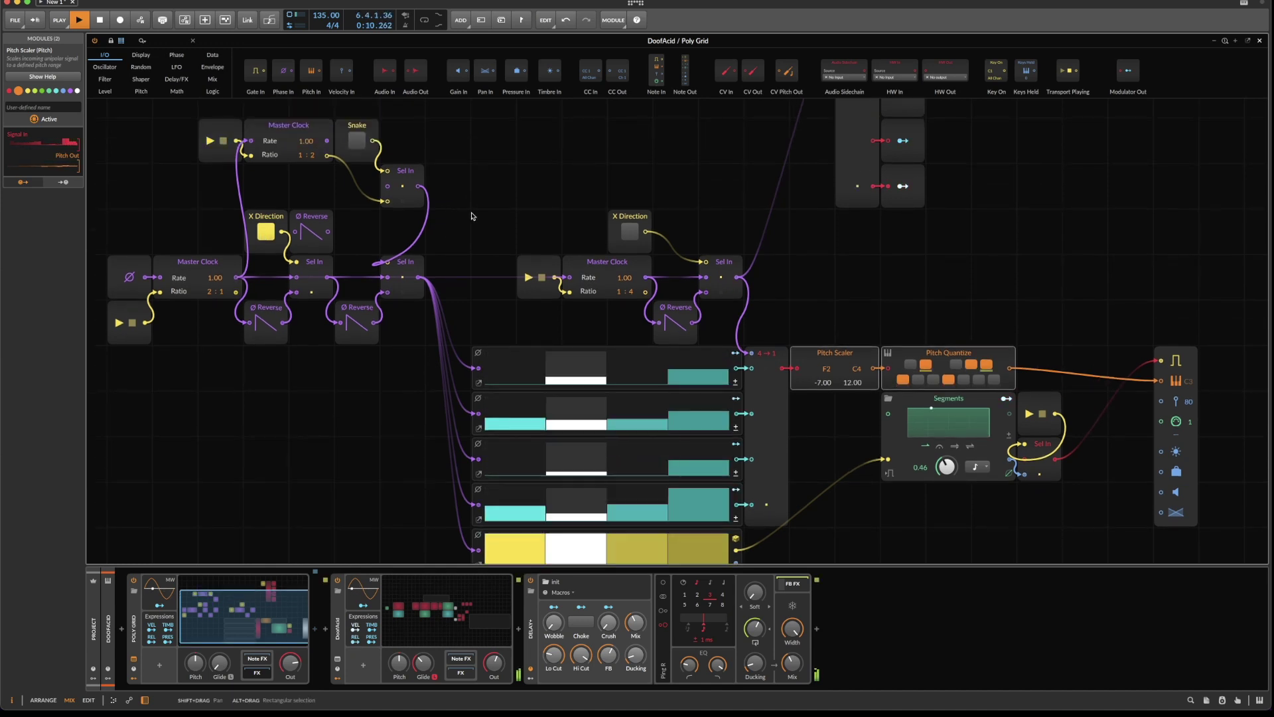
click(626, 229)
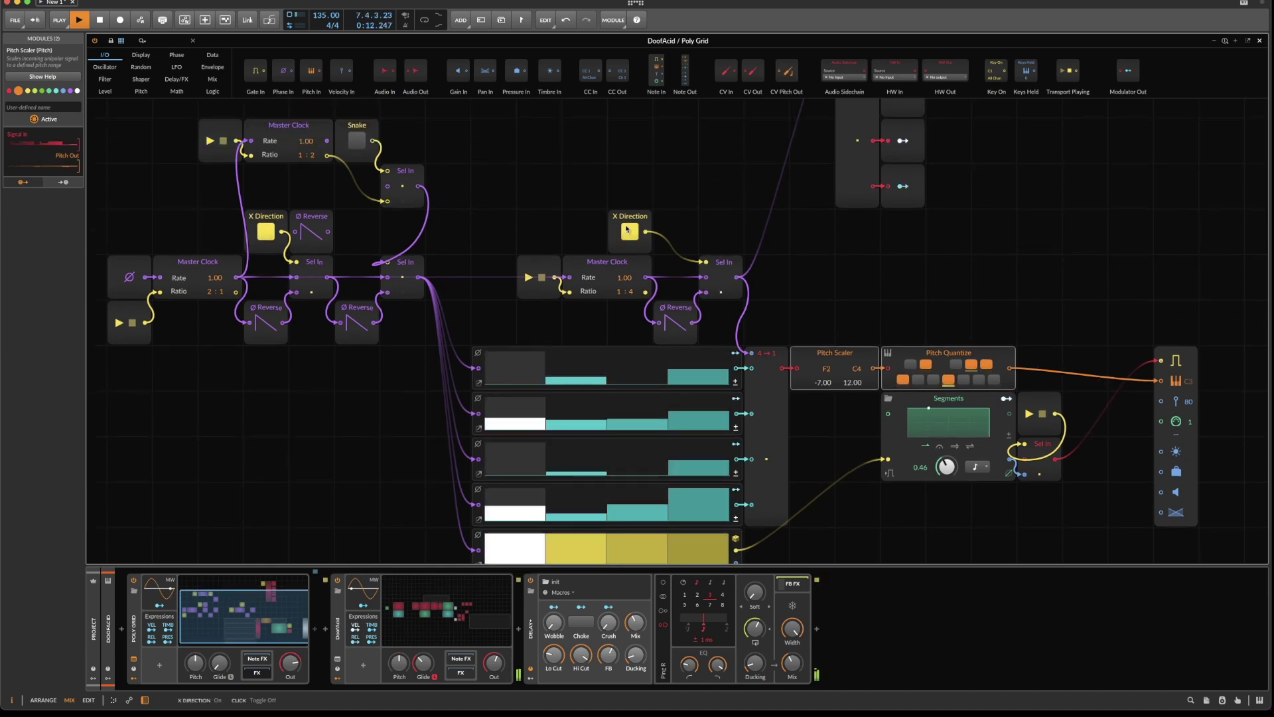
scroll(607, 212, up, 1)
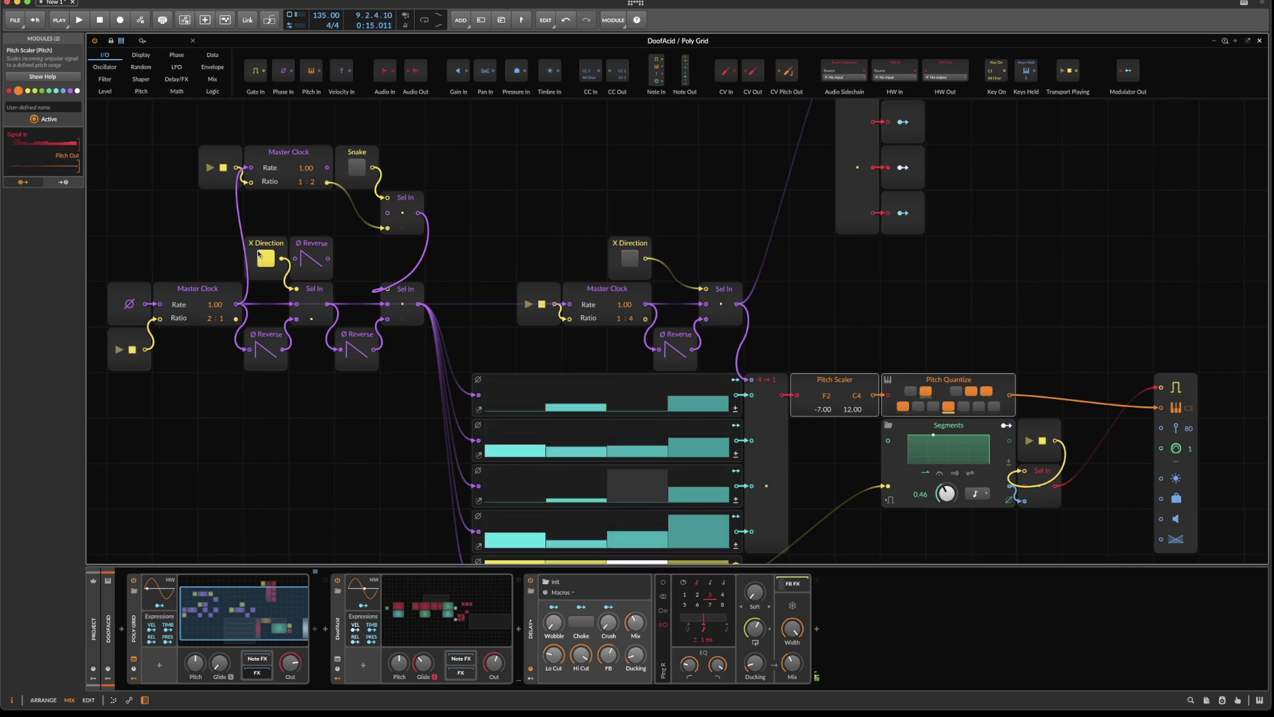
Enable Choke on the Delay+ effect while restarting and then stopping playback.
click(590, 622)
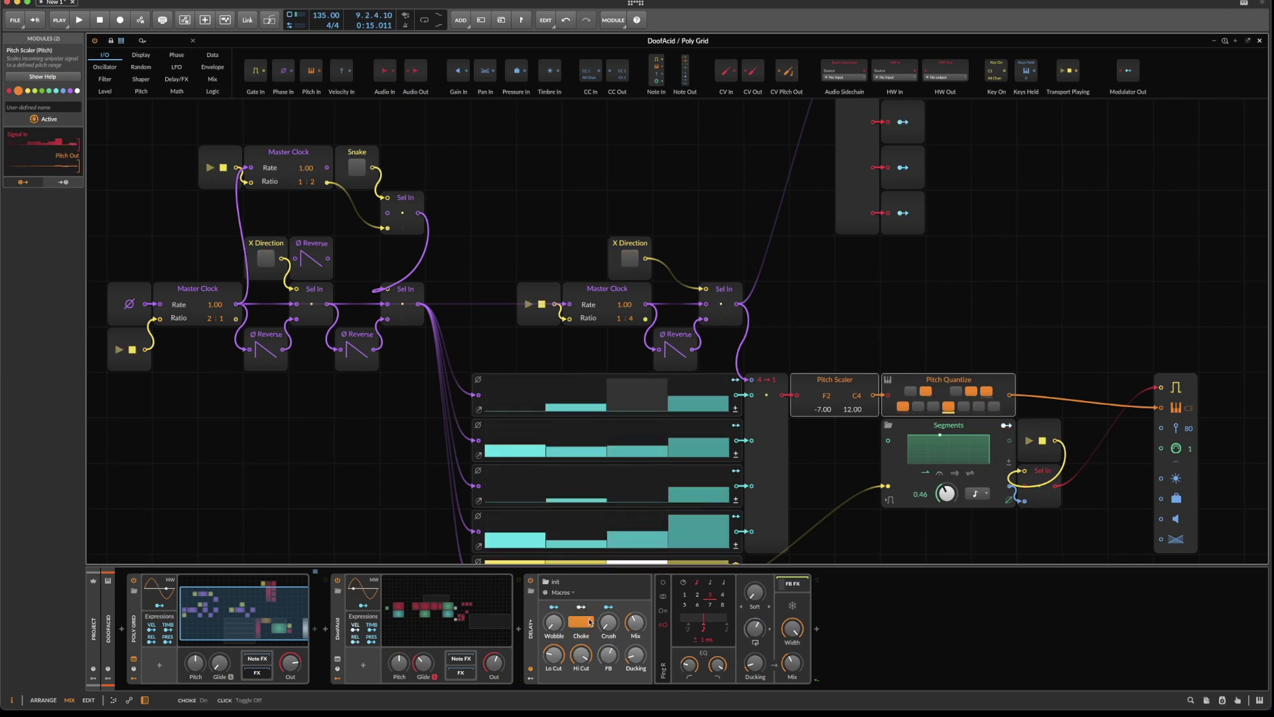
click(590, 622)
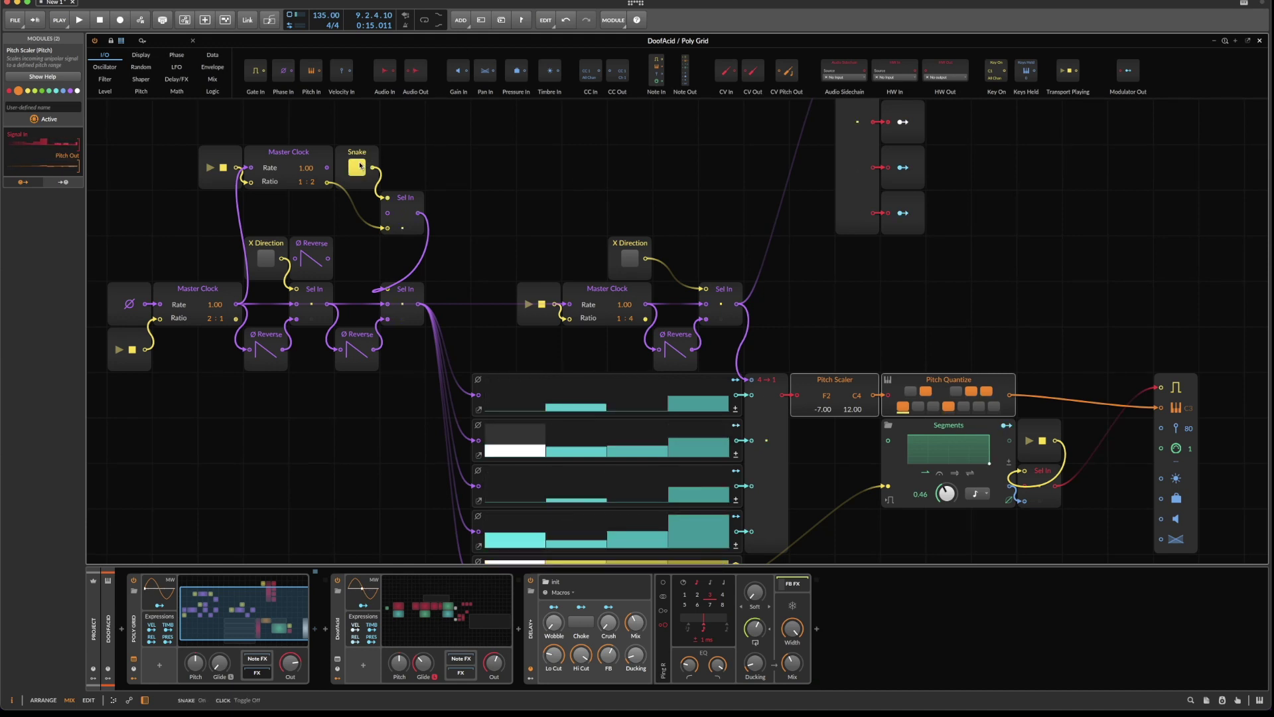
key(space)
scroll(577, 180, down, 2)
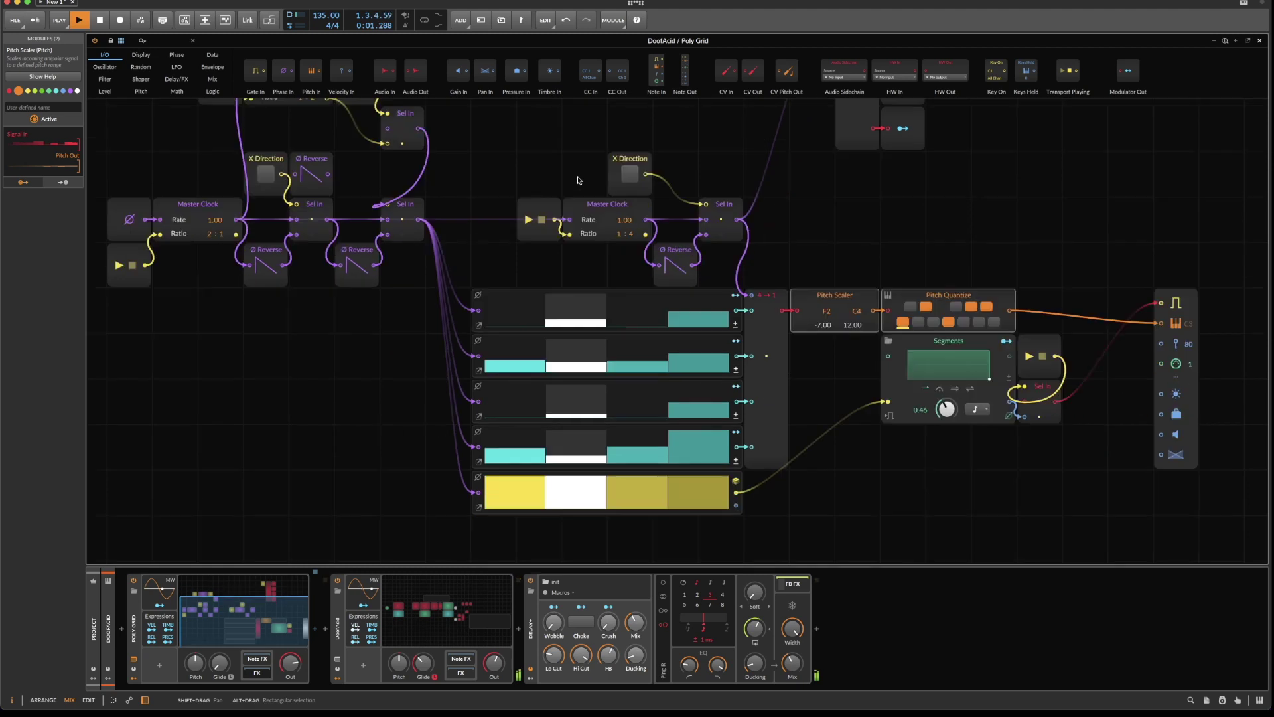
scroll(577, 180, down, 2)
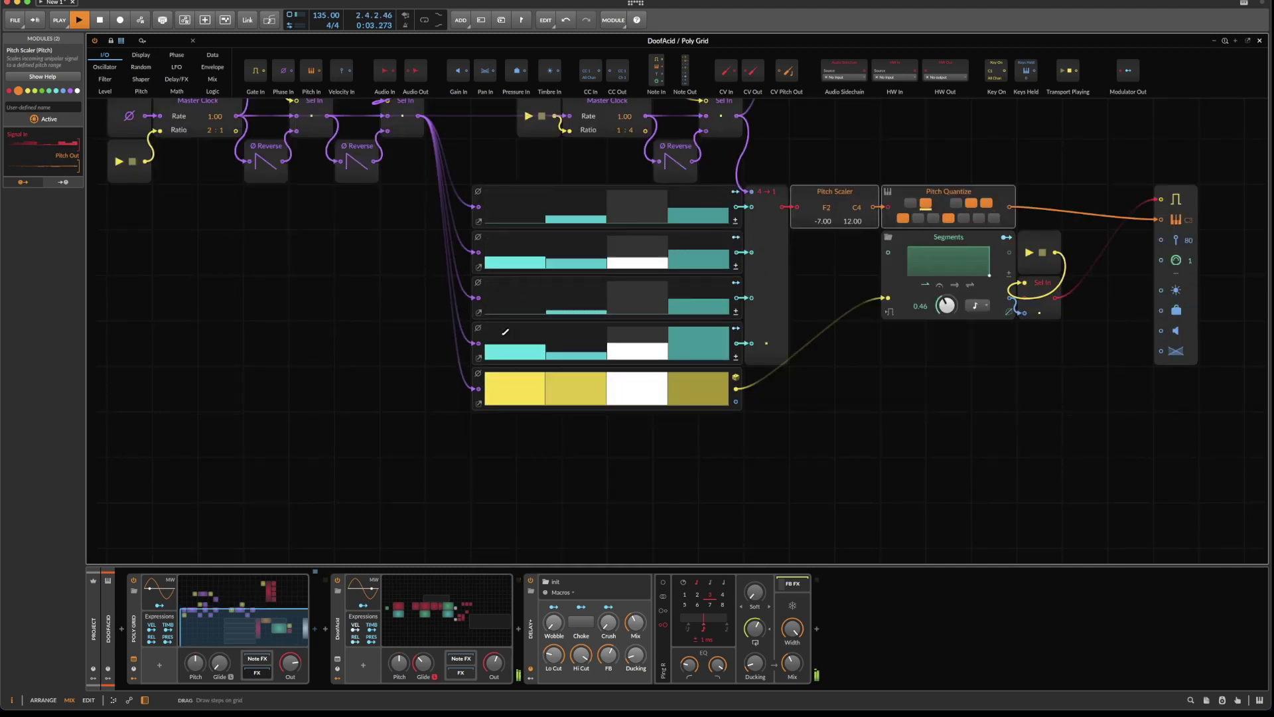
click(584, 623)
key(space)
scroll(525, 438, up, 2)
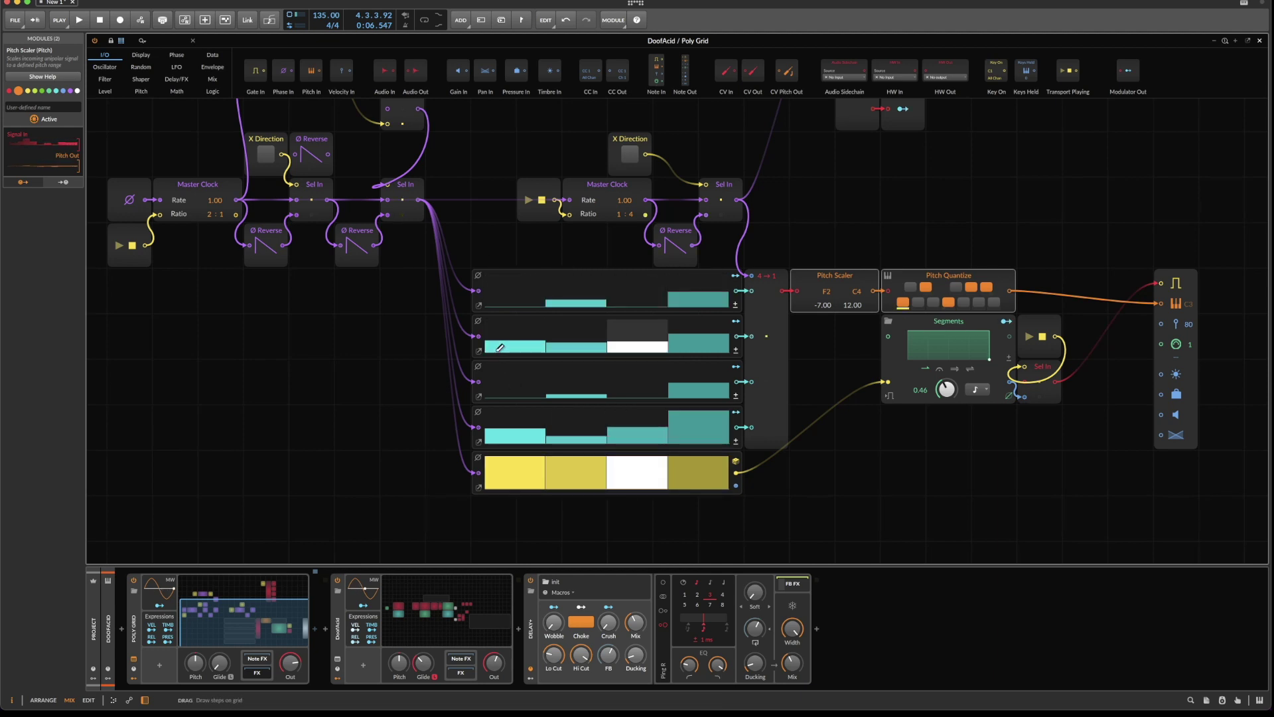
Move the Master Clock, Snake and Sel In group up and to the left.
scroll(424, 196, up, 3)
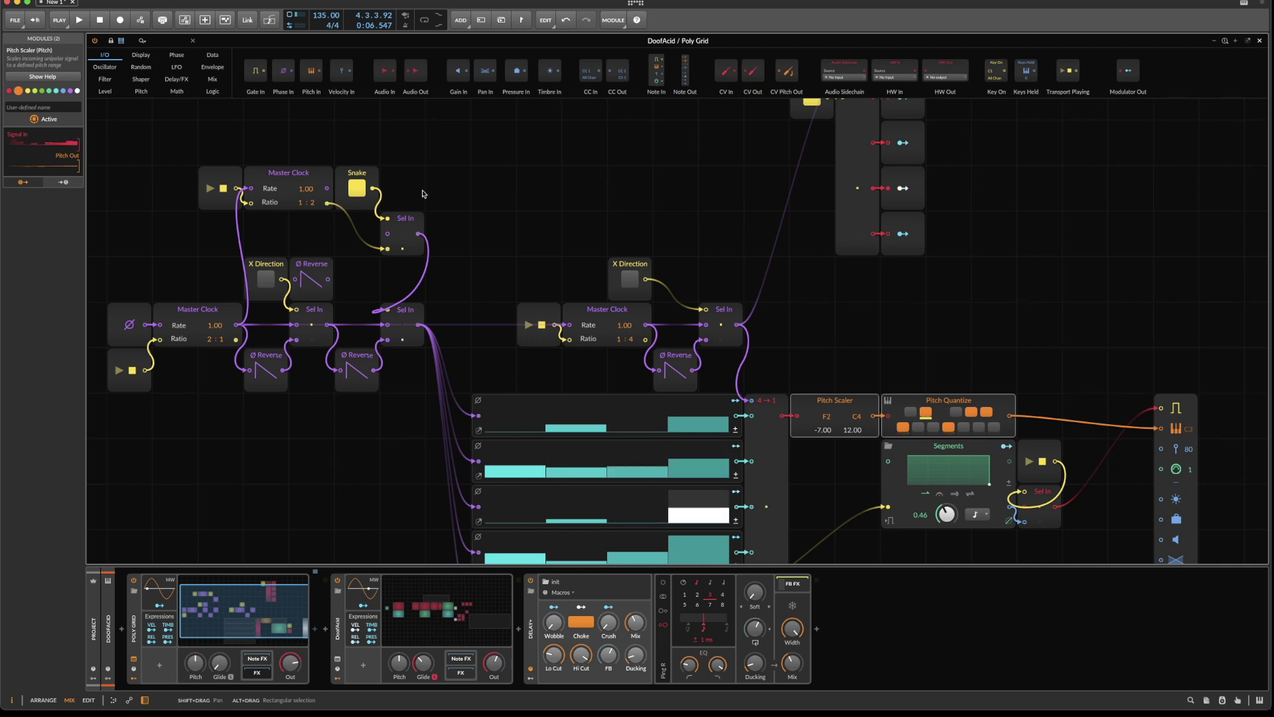
drag(196, 143, 426, 223)
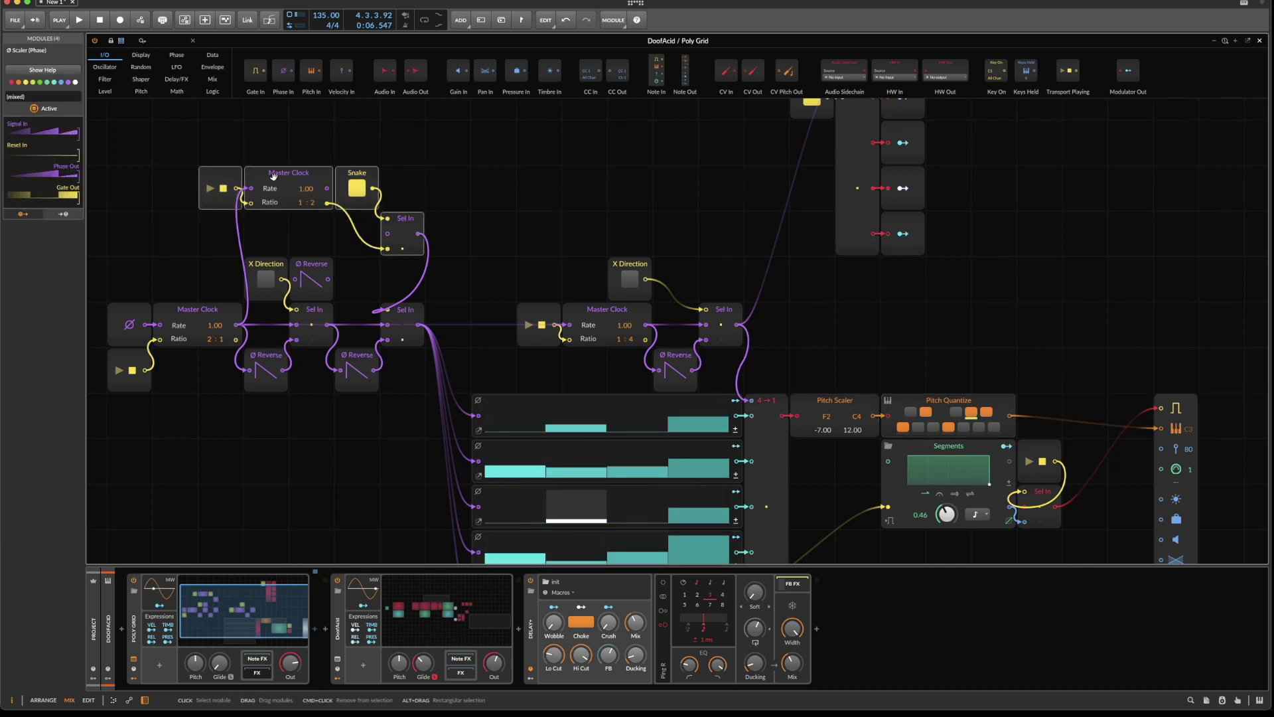
drag(354, 170, 308, 125)
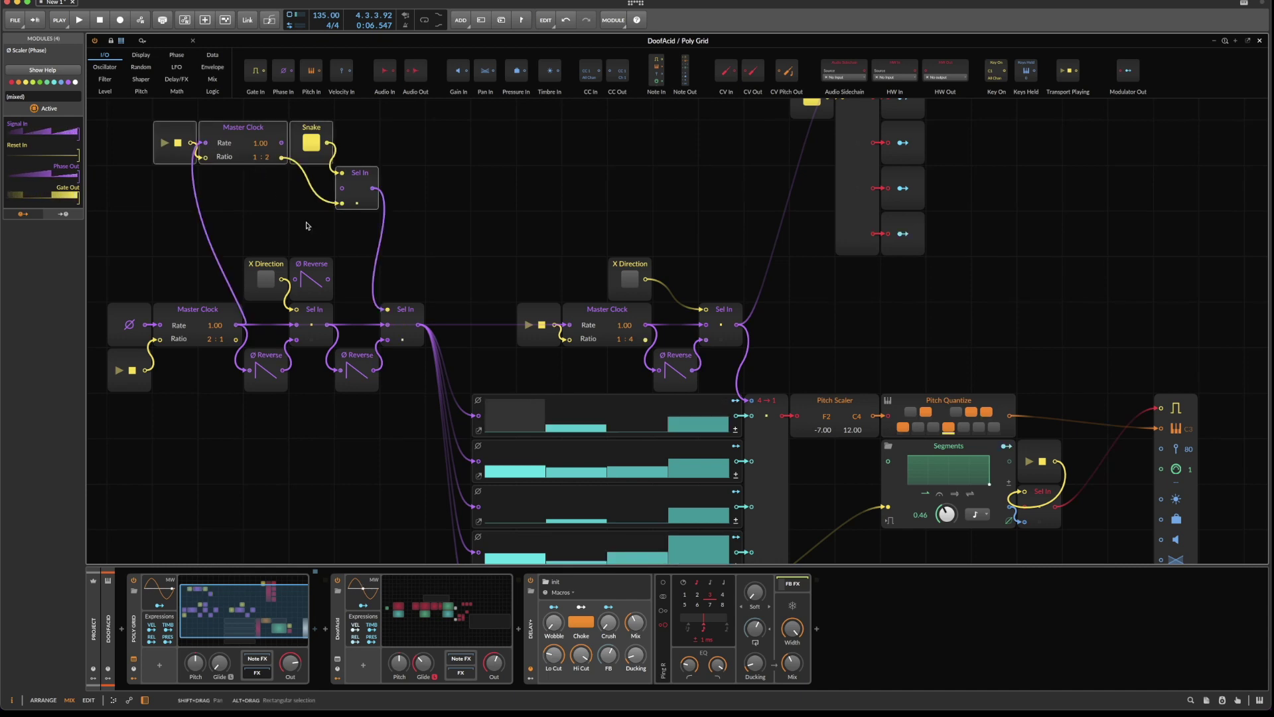
Find 'la' in the module browser and place a Lag module above Snake.
scroll(312, 224, up, 2)
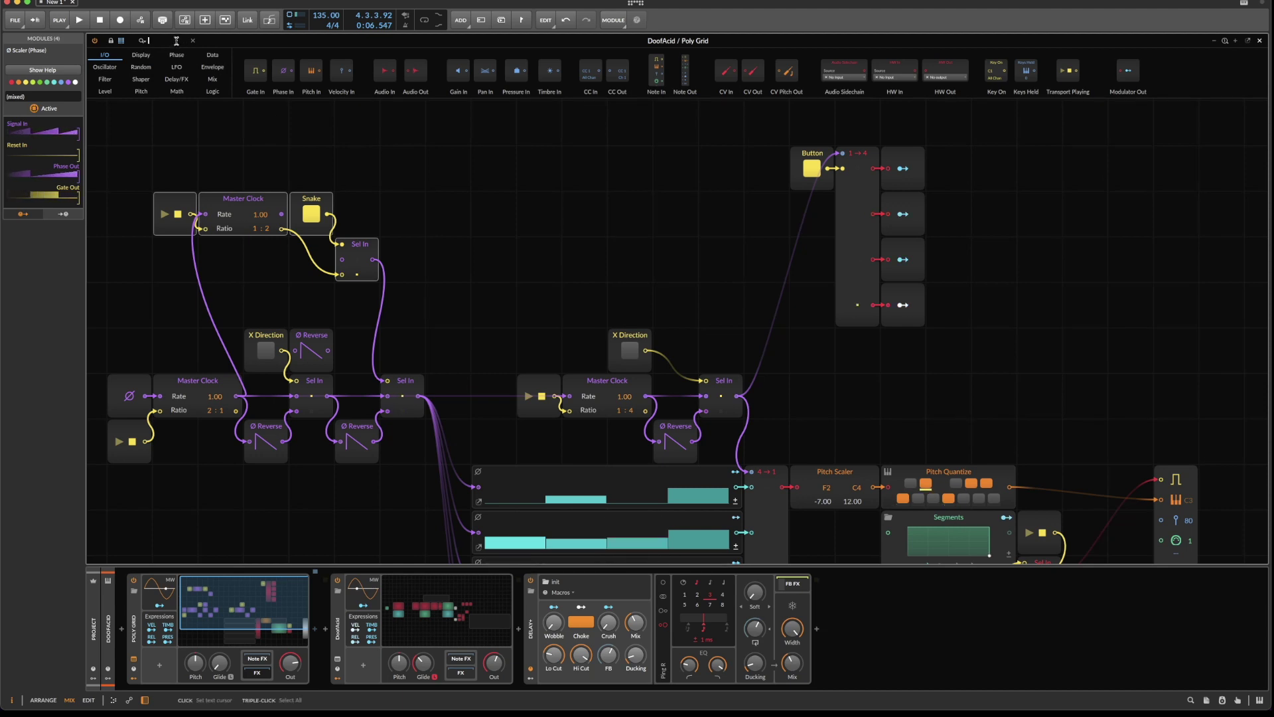
text(la)
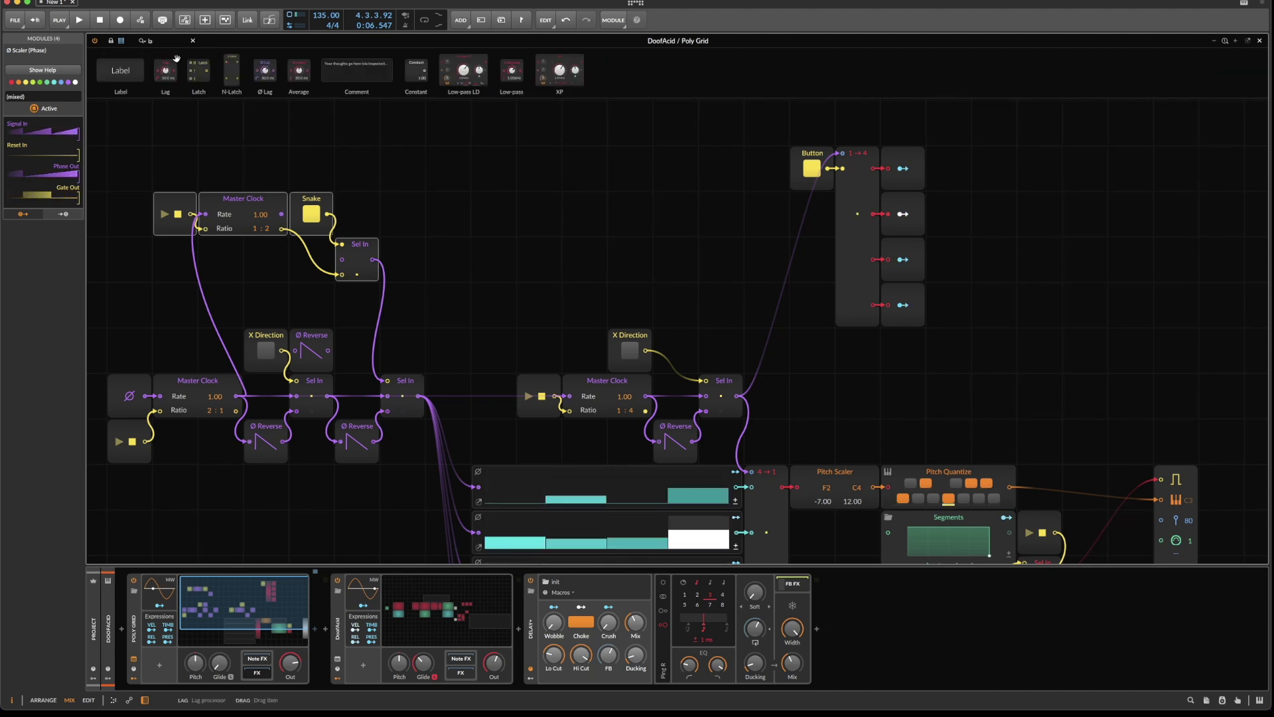
drag(174, 81, 317, 152)
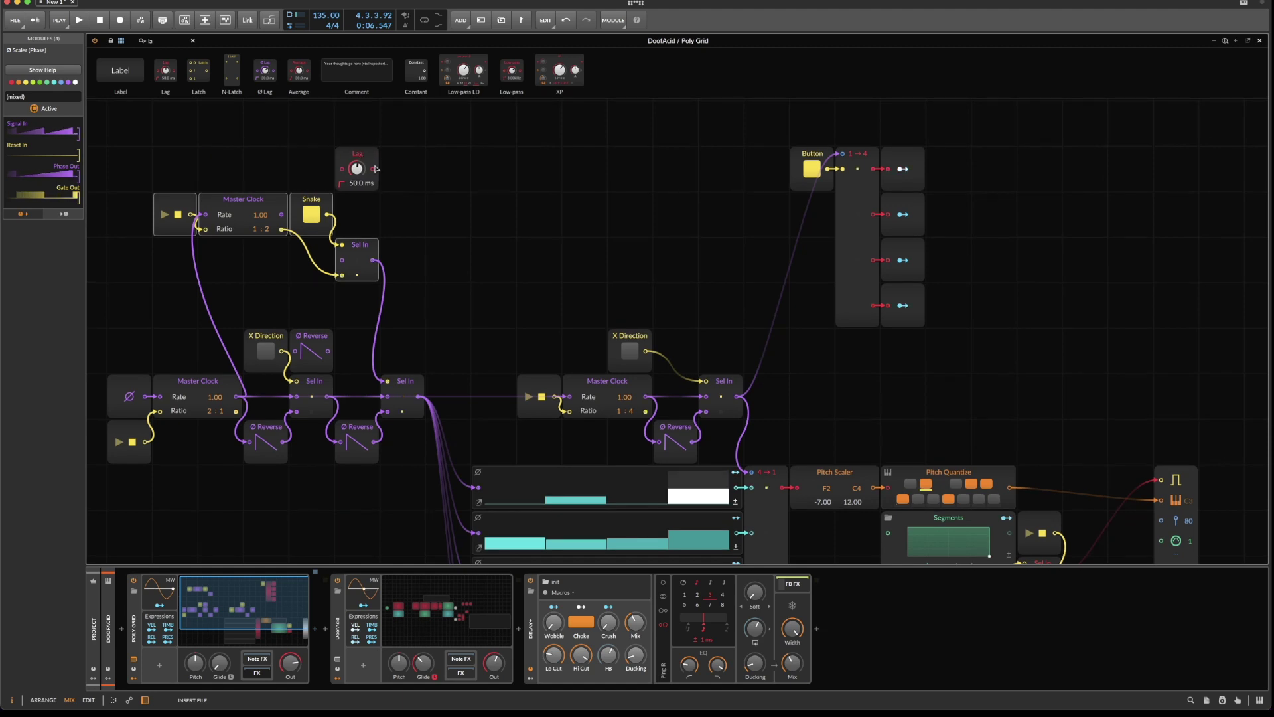
Insert the Lag between the two Sel In modules and drop its time to about 0.06 ms.
click(376, 168)
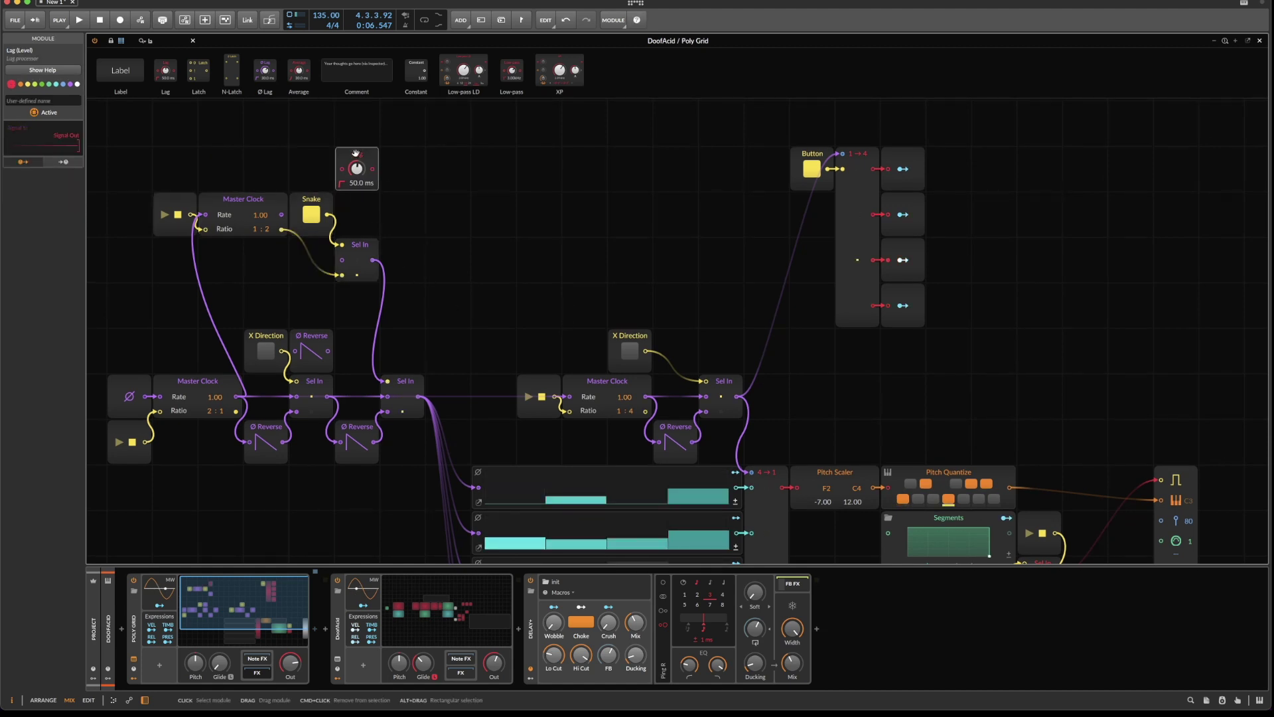
drag(356, 153, 464, 287)
drag(374, 260, 410, 276)
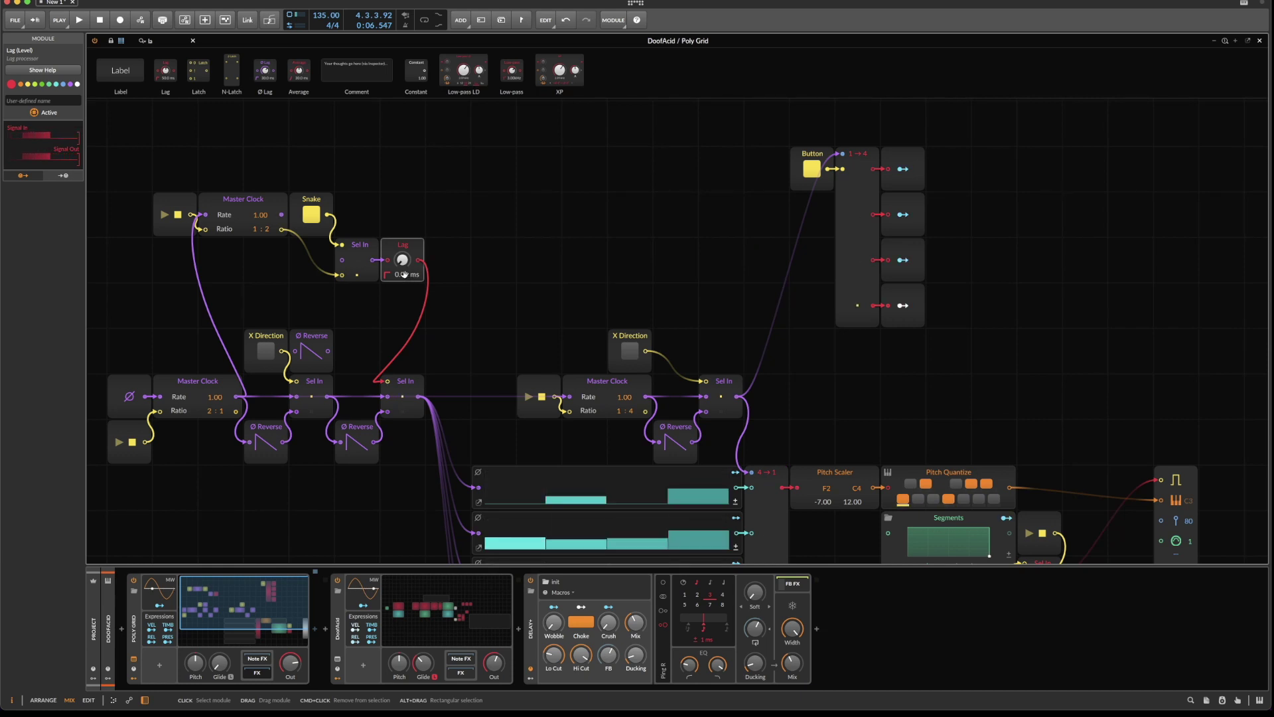
drag(404, 274, 404, 270)
Play and stop the patch to test the lag fix.
scroll(407, 282, down, 2)
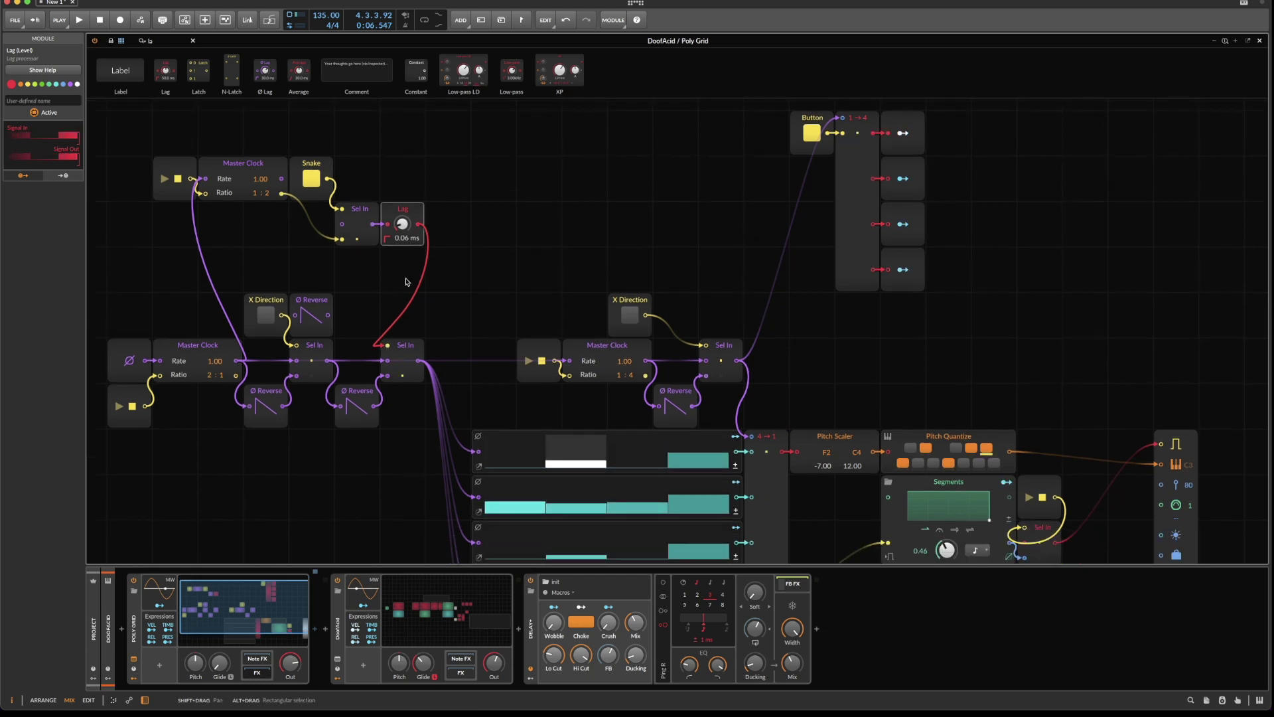
scroll(407, 282, down, 6)
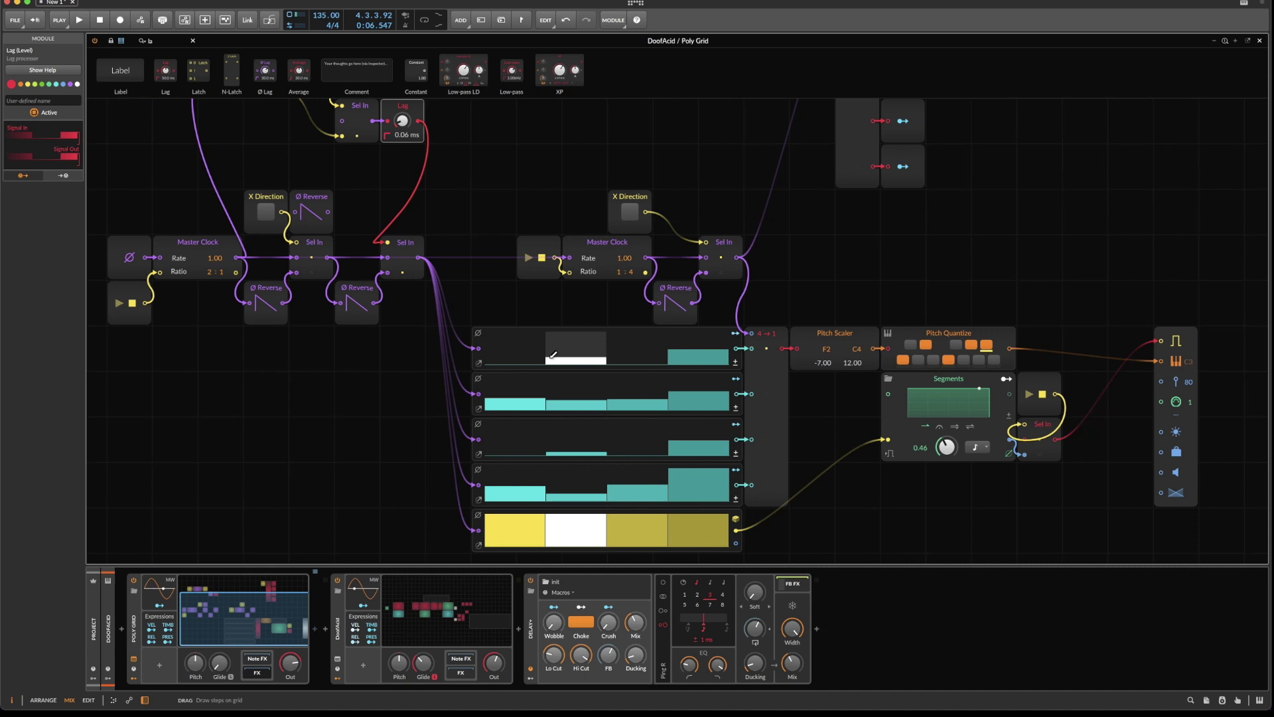
key(space)
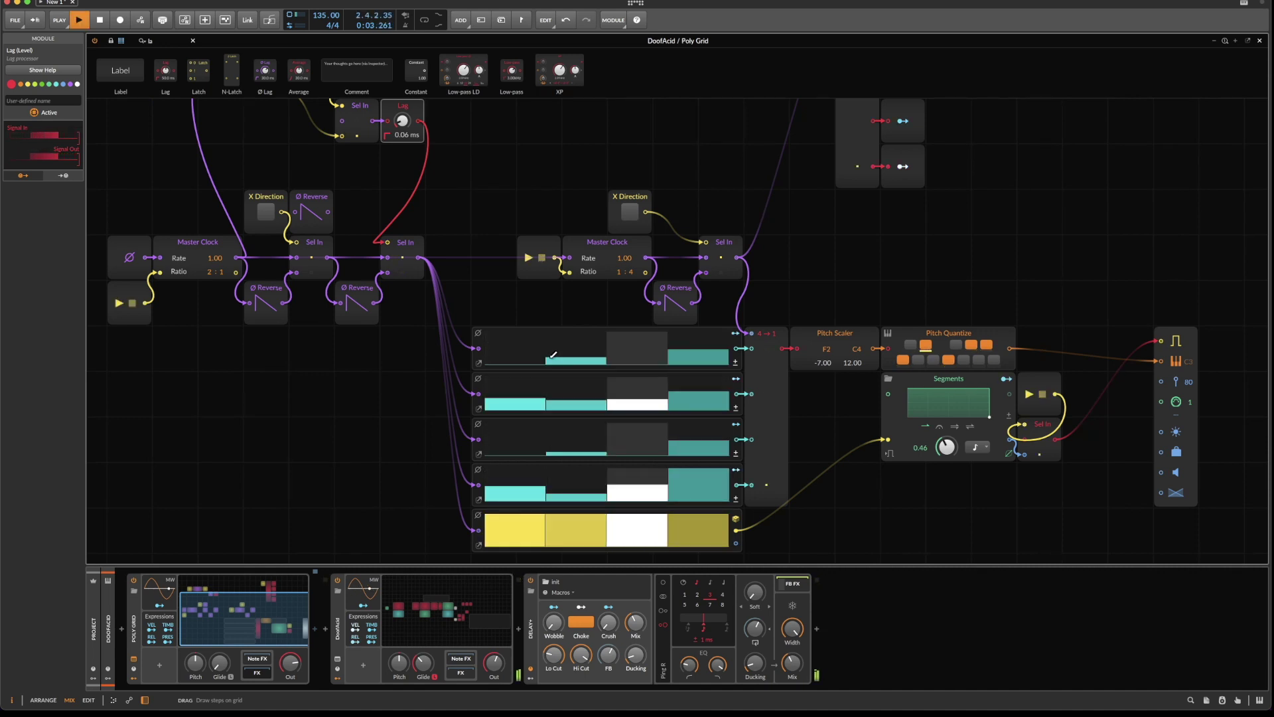
key(space)
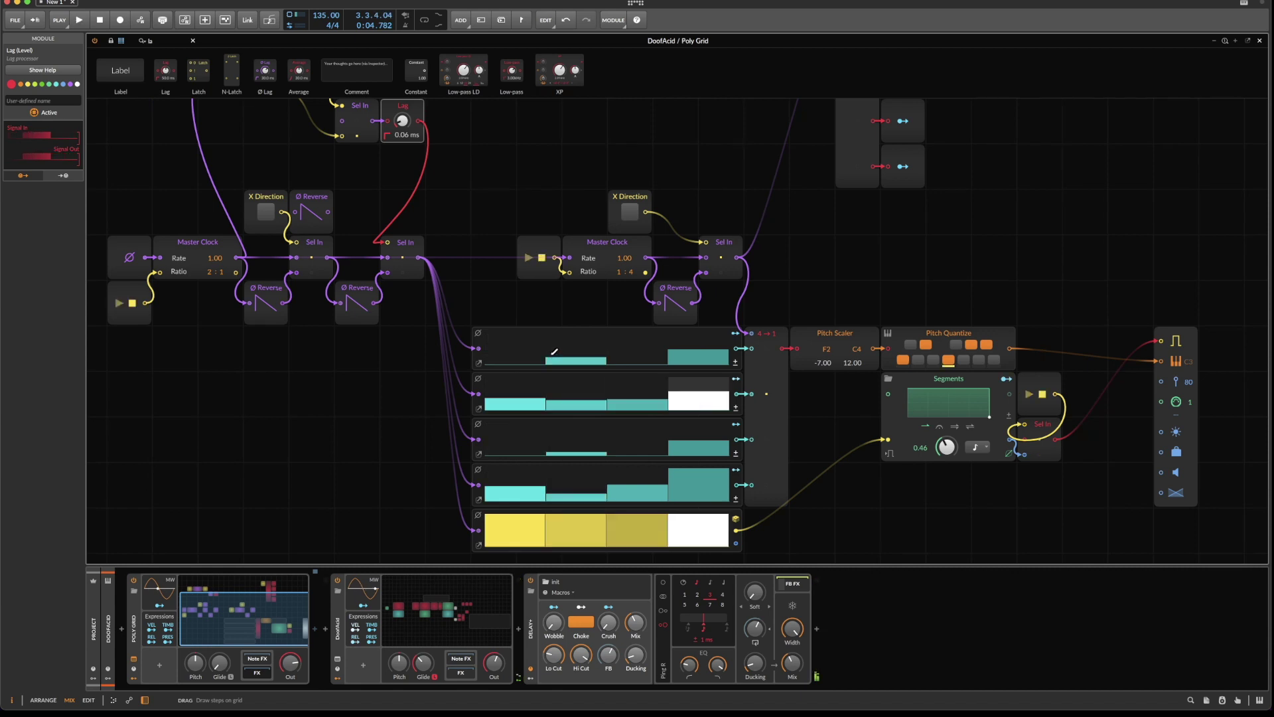
Shift the top clock, Snake, Sel In and Lag modules further left.
scroll(516, 312, up, 3)
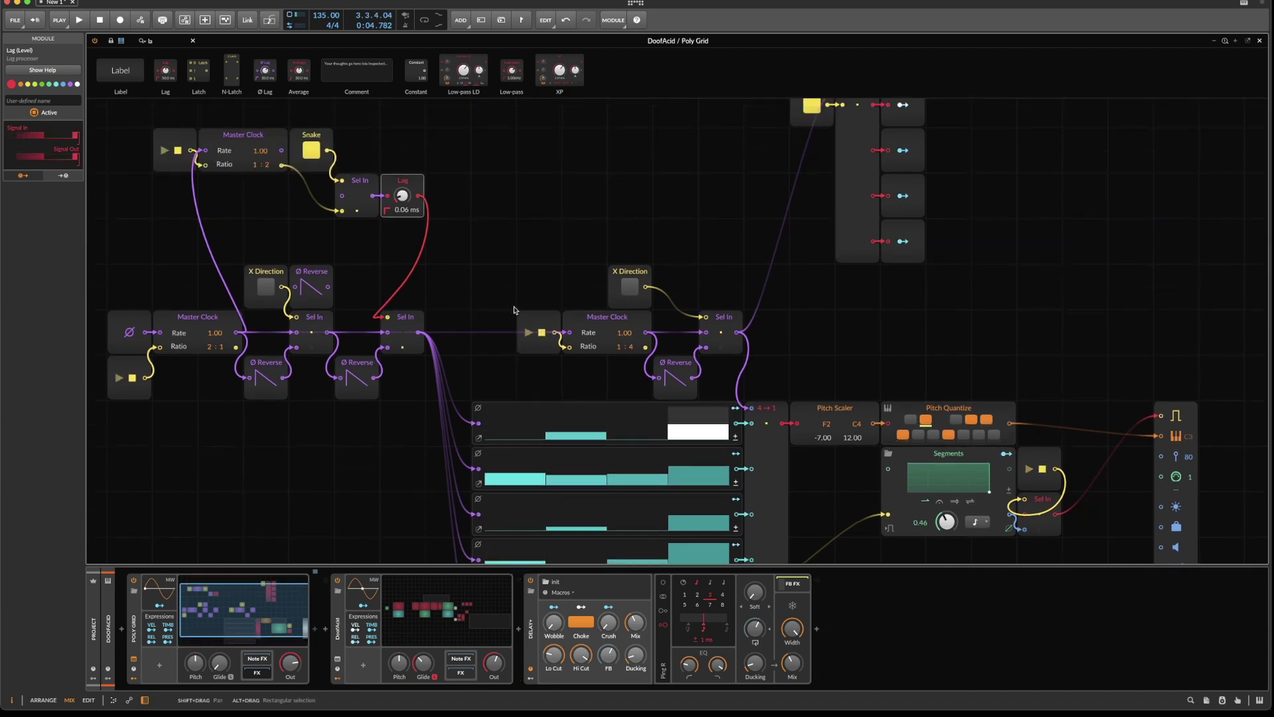
drag(149, 115, 546, 199)
drag(403, 180, 358, 180)
scroll(822, 247, down, 4)
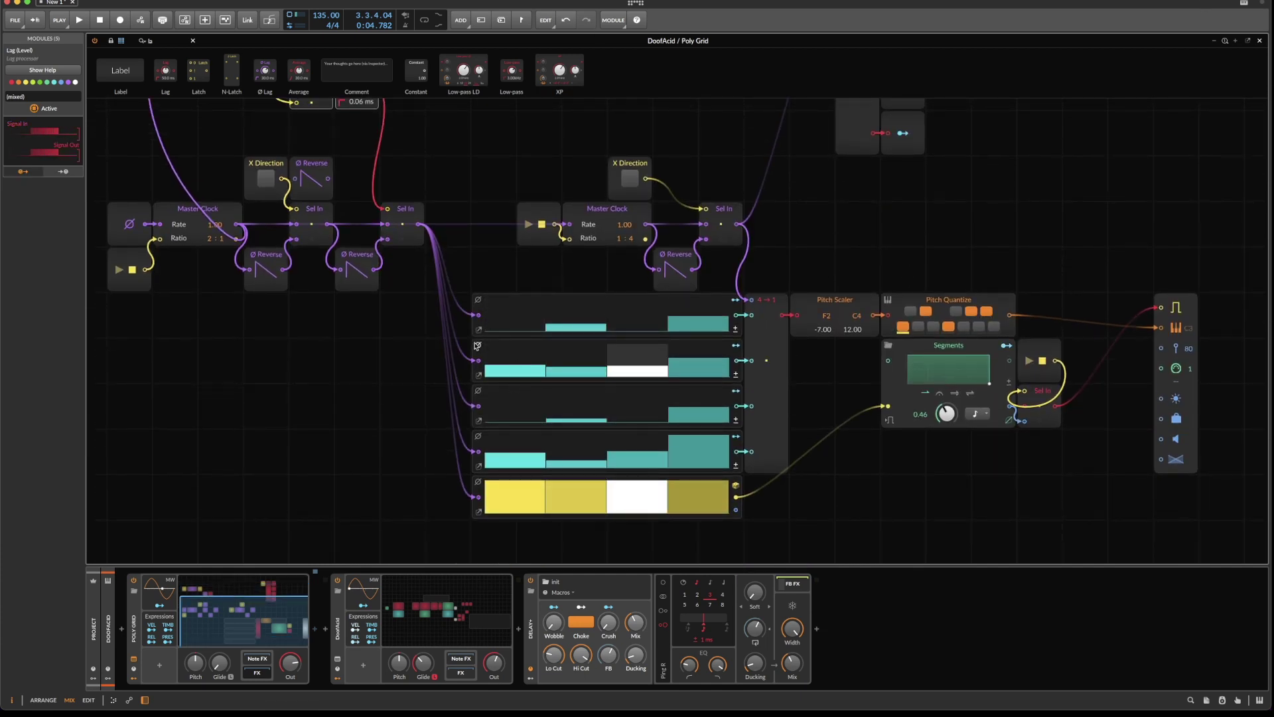
Select the left Master Clock and start playback with the new clock ratio.
click(192, 209)
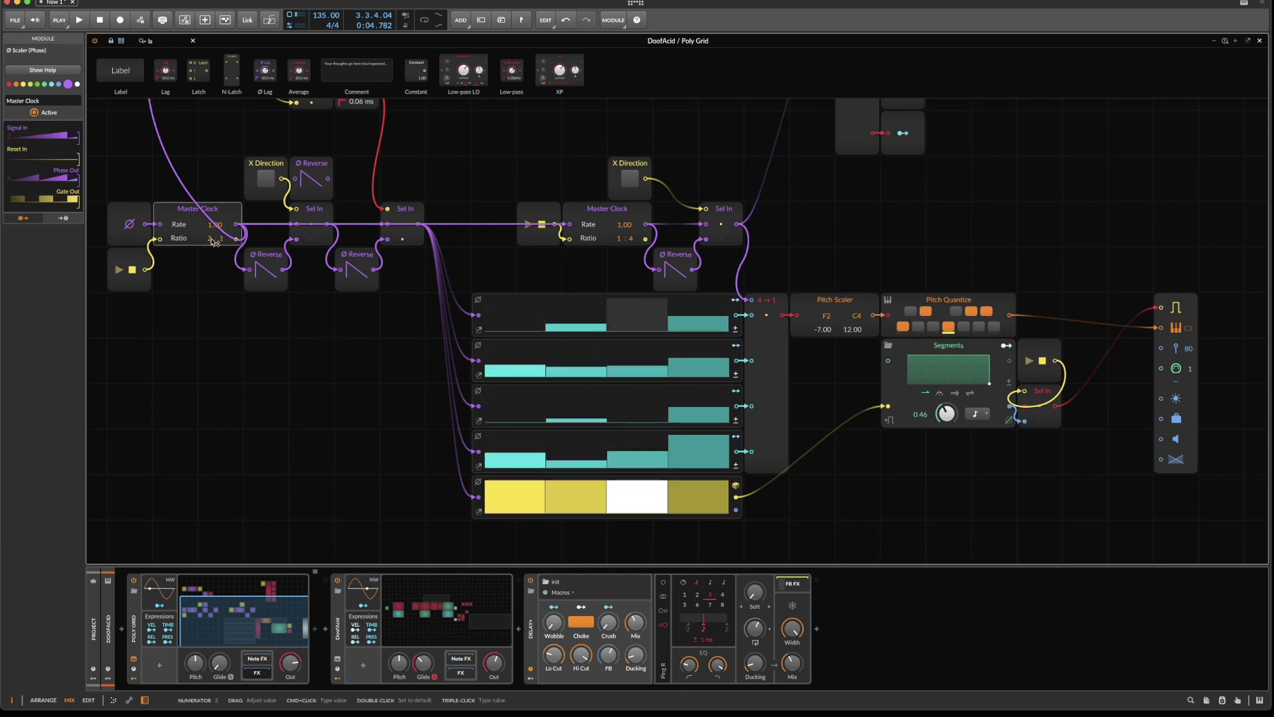
scroll(212, 241, down, 1)
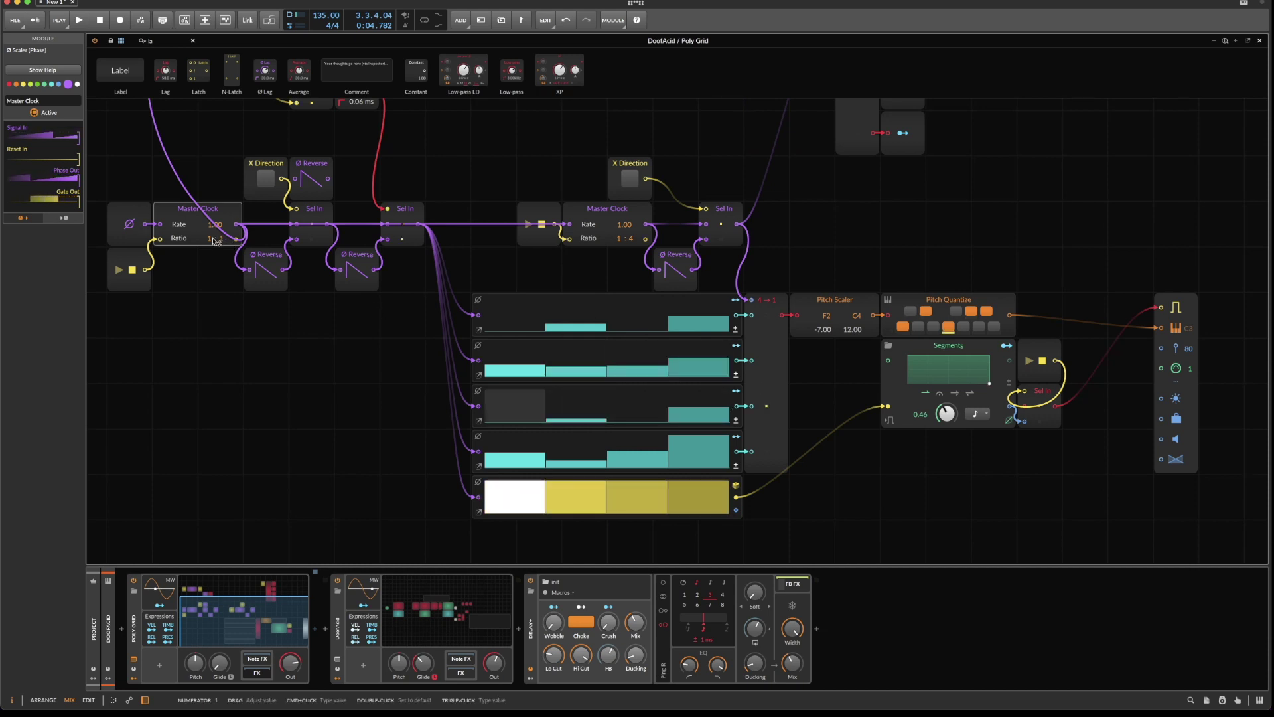
scroll(216, 243, up, 1)
scroll(216, 243, up, 2)
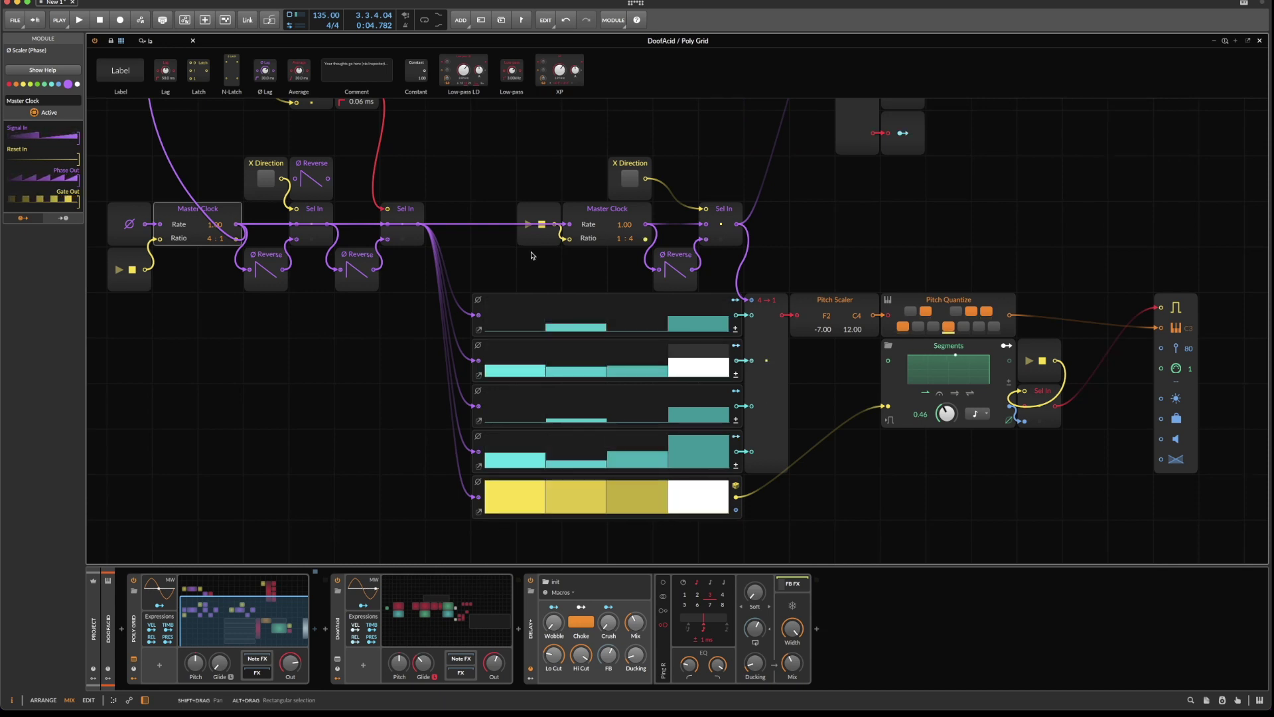
key(space)
scroll(541, 284, up, 3)
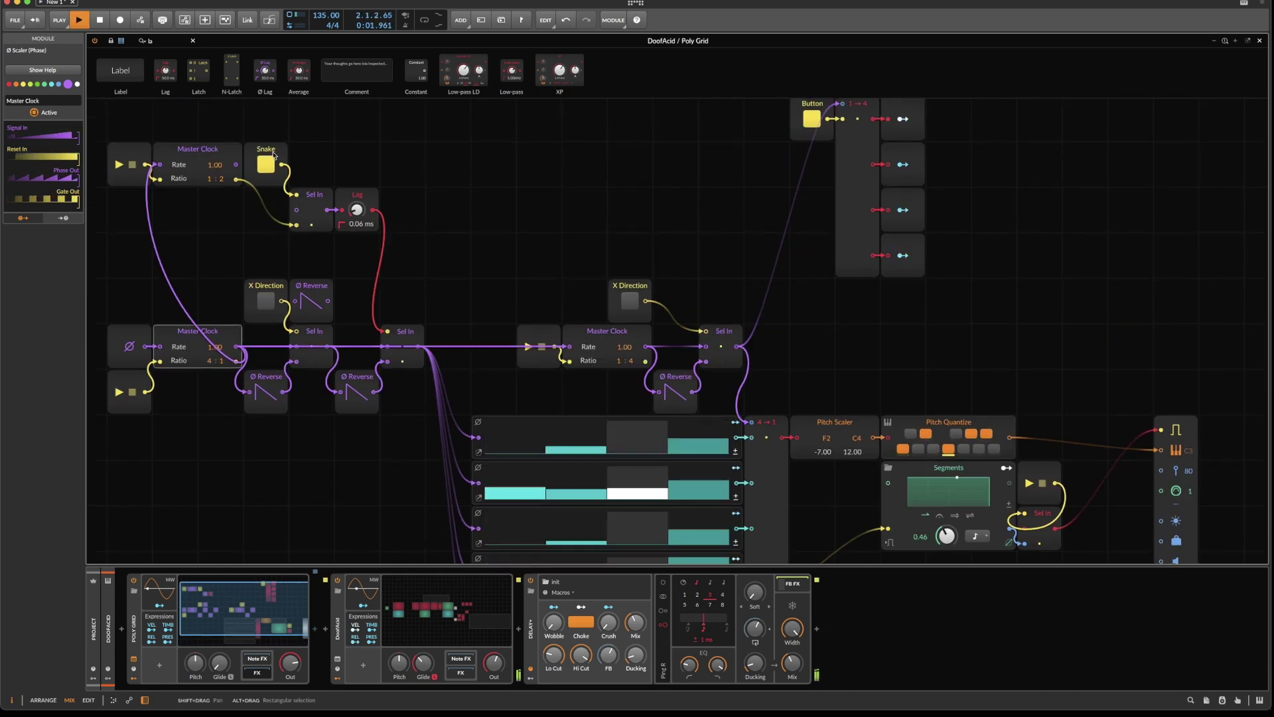
scroll(596, 251, down, 5)
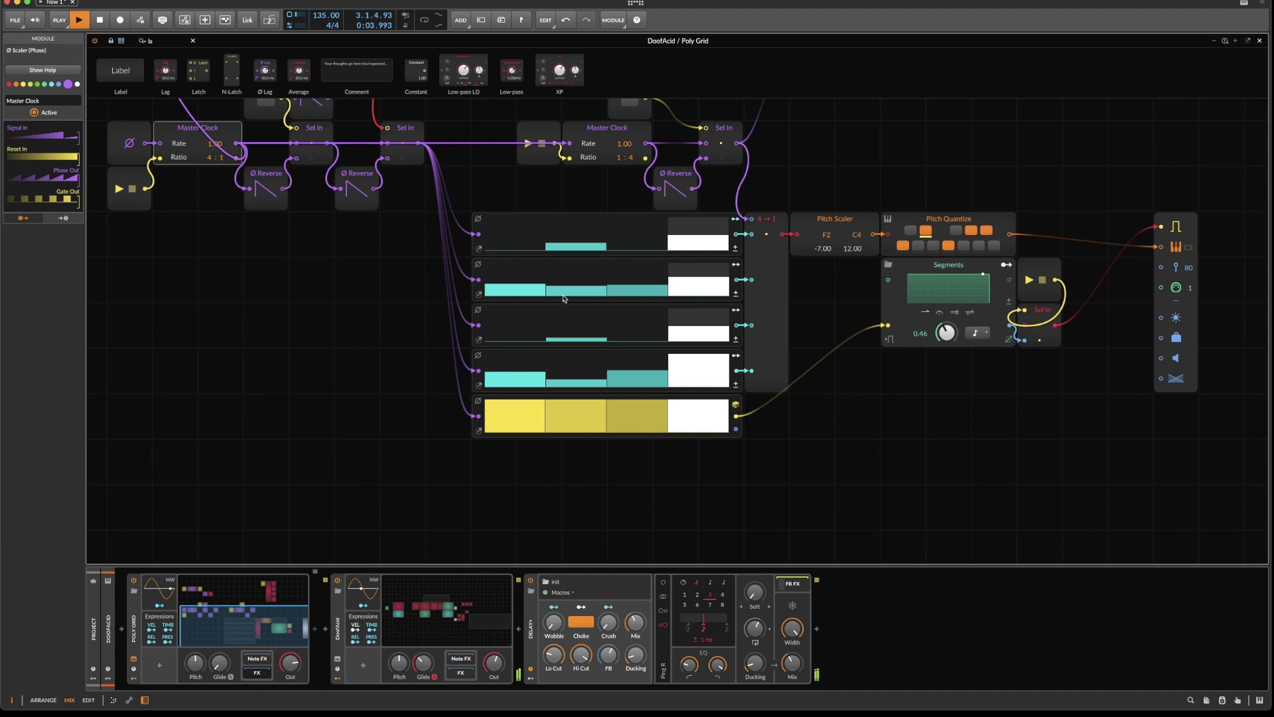
Raise step values in rows 2 and 3, stop playback, and reset Segments rate to 1.00.
mouse_move(611, 281)
mouse_down()
mouse_move(653, 276)
mouse_move(644, 309)
mouse_move(656, 321)
mouse_move(712, 311)
mouse_up()
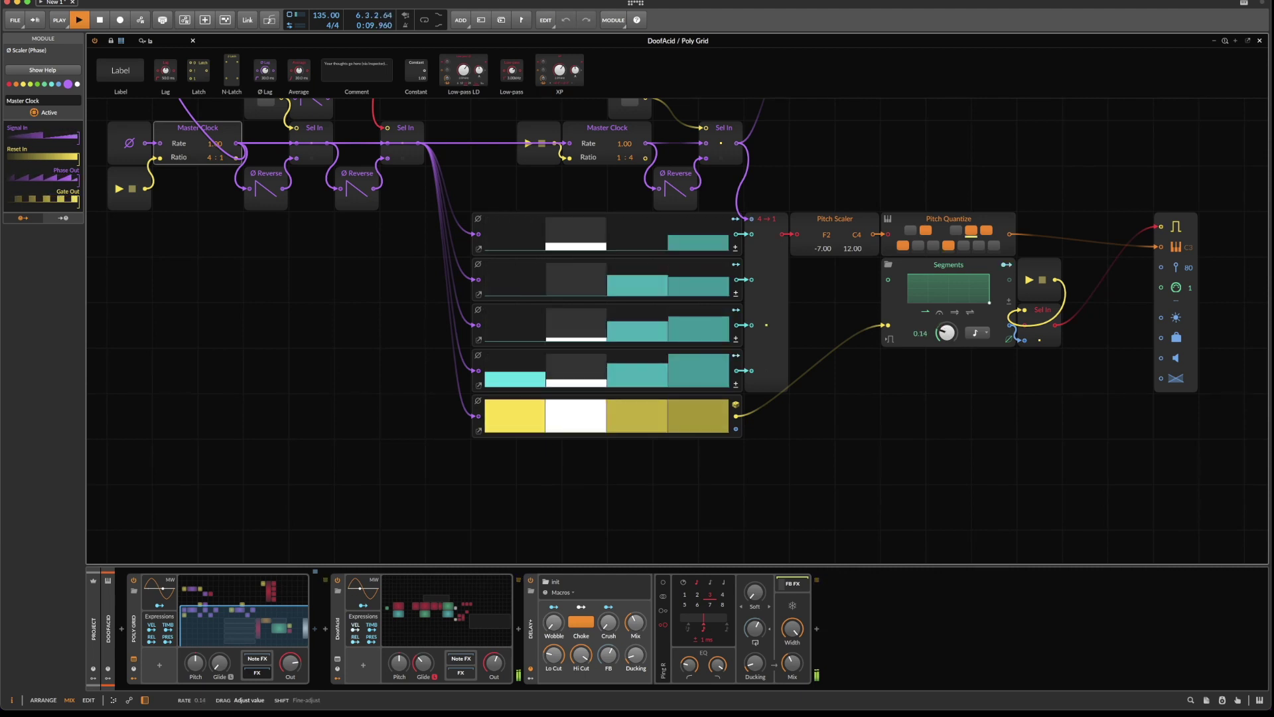
drag(955, 347, 945, 335)
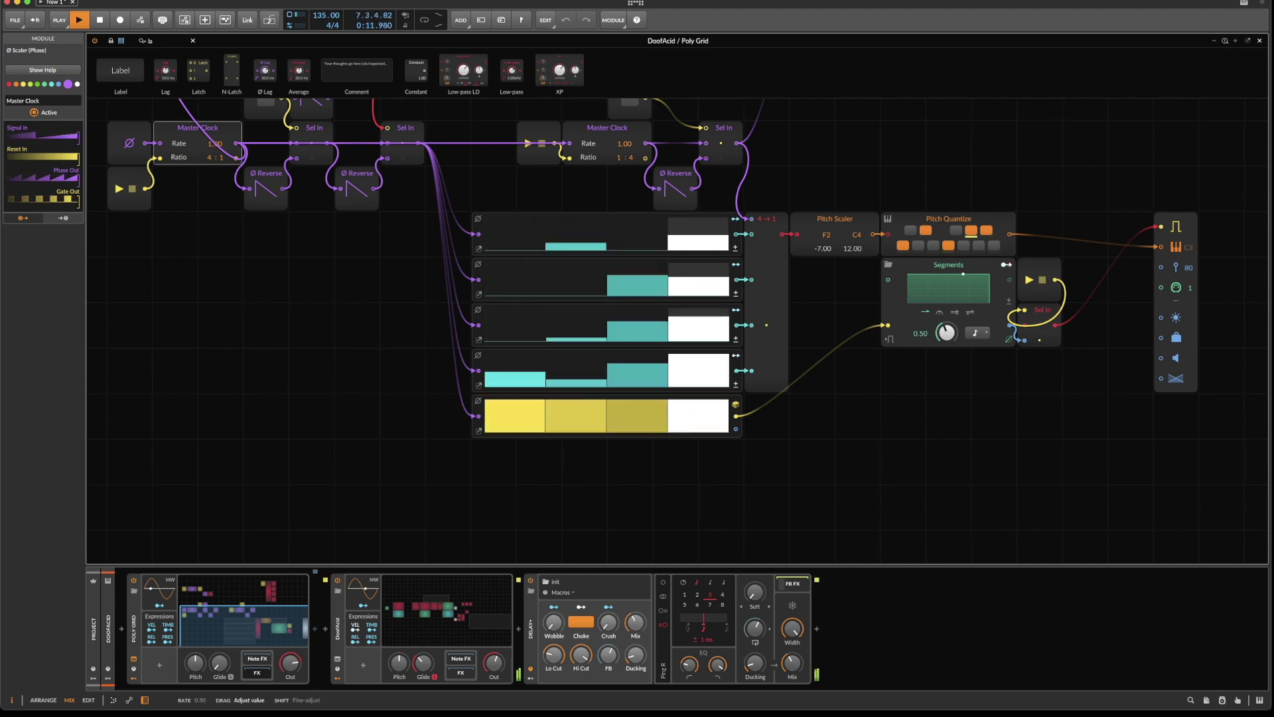
key(space)
double_click(945, 332)
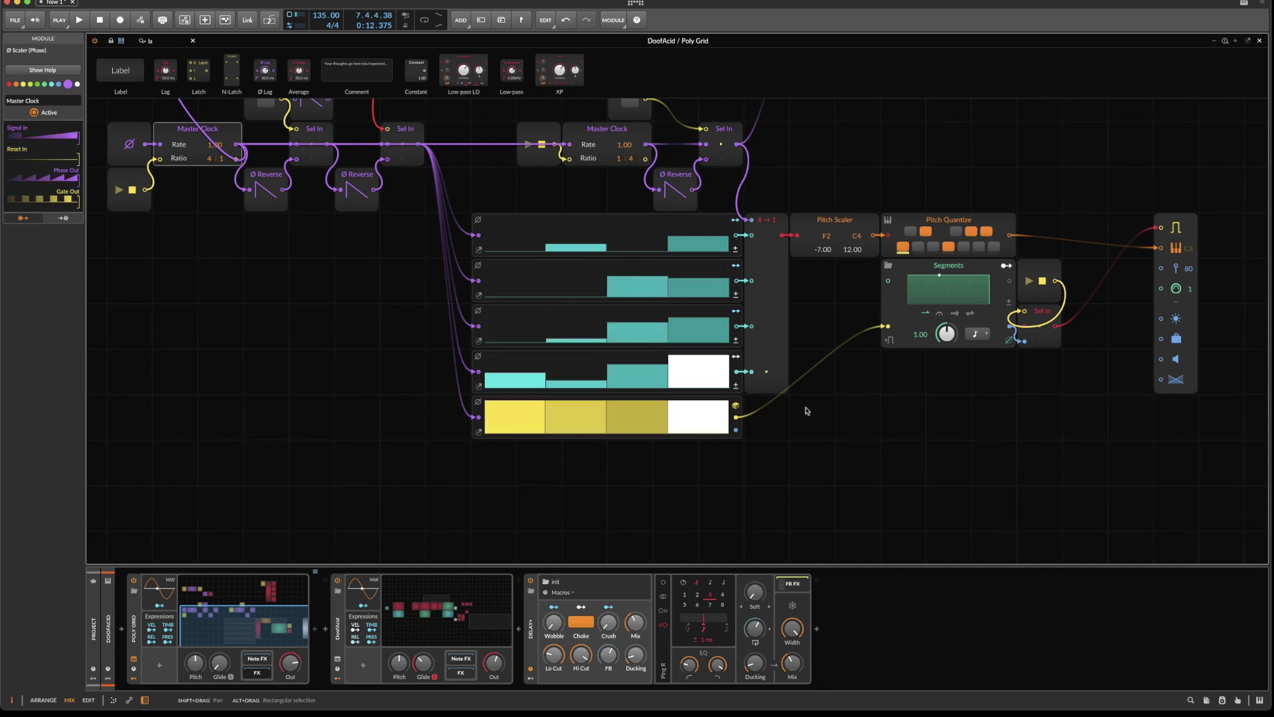
Insert a S/H LFO, change its rate mode, and retrigger it from the yellow row.
right_click(874, 367)
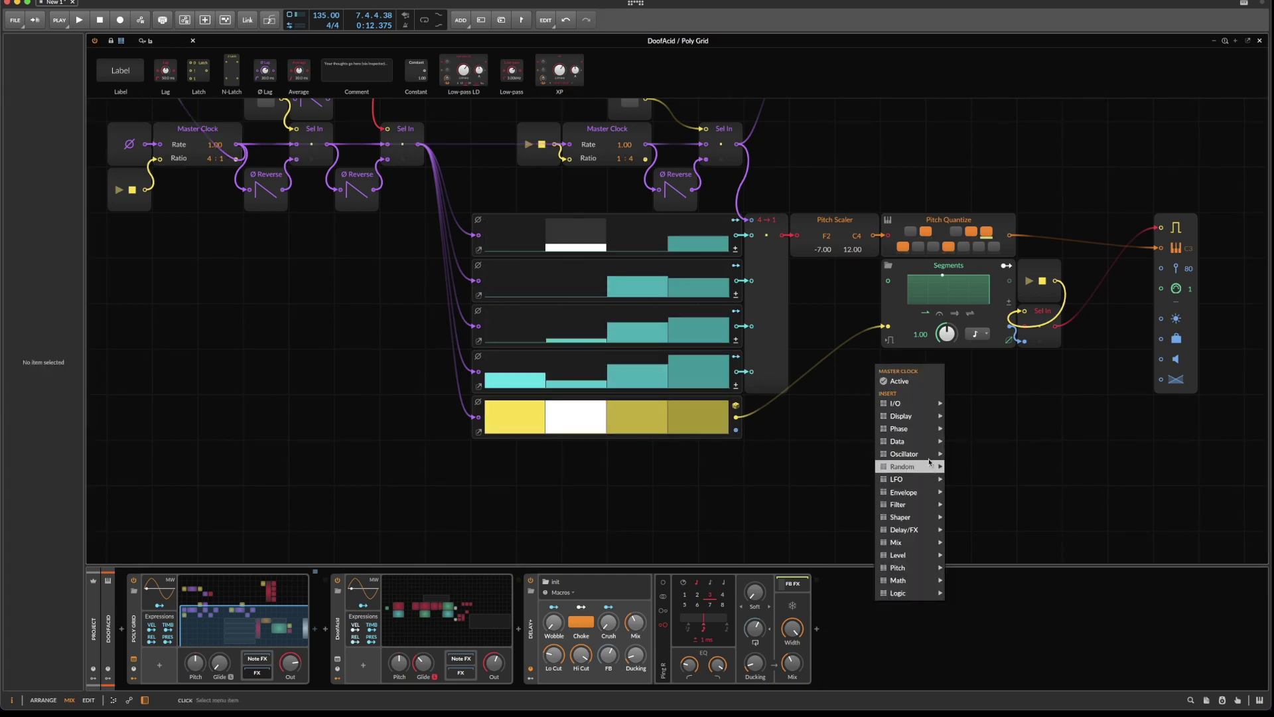
mouse_move(929, 466)
click(973, 484)
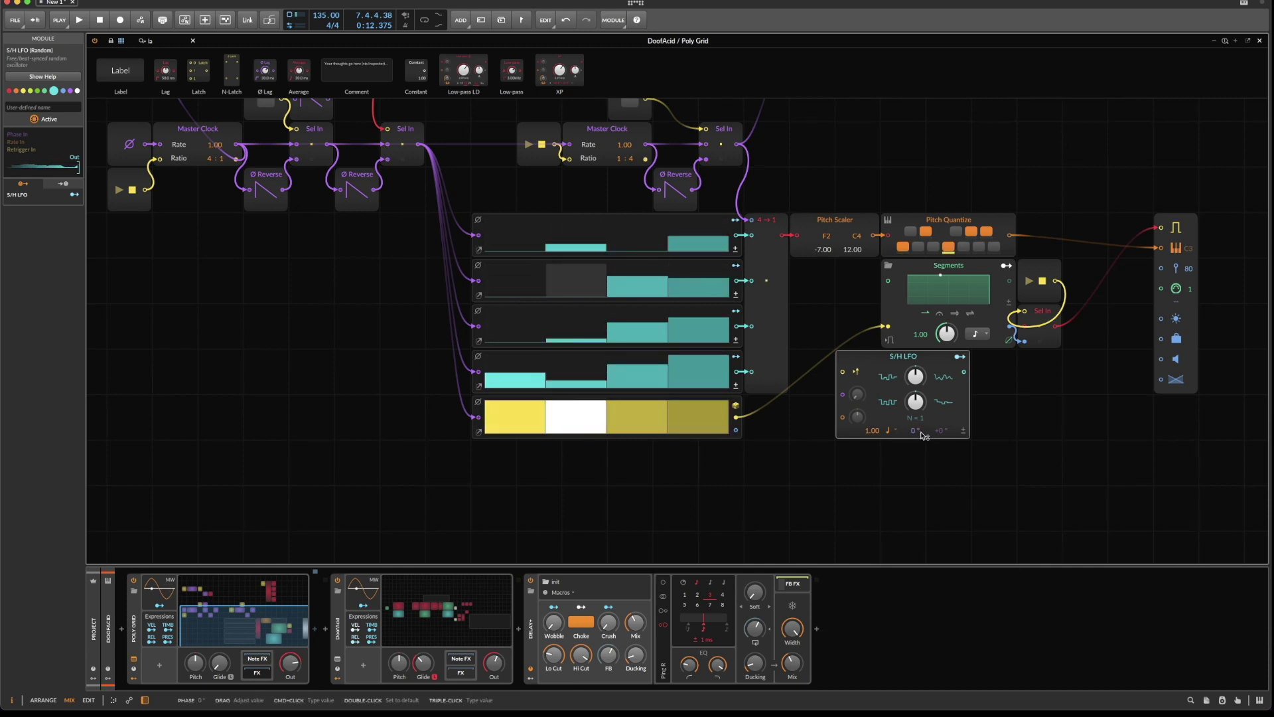
click(892, 430)
click(894, 542)
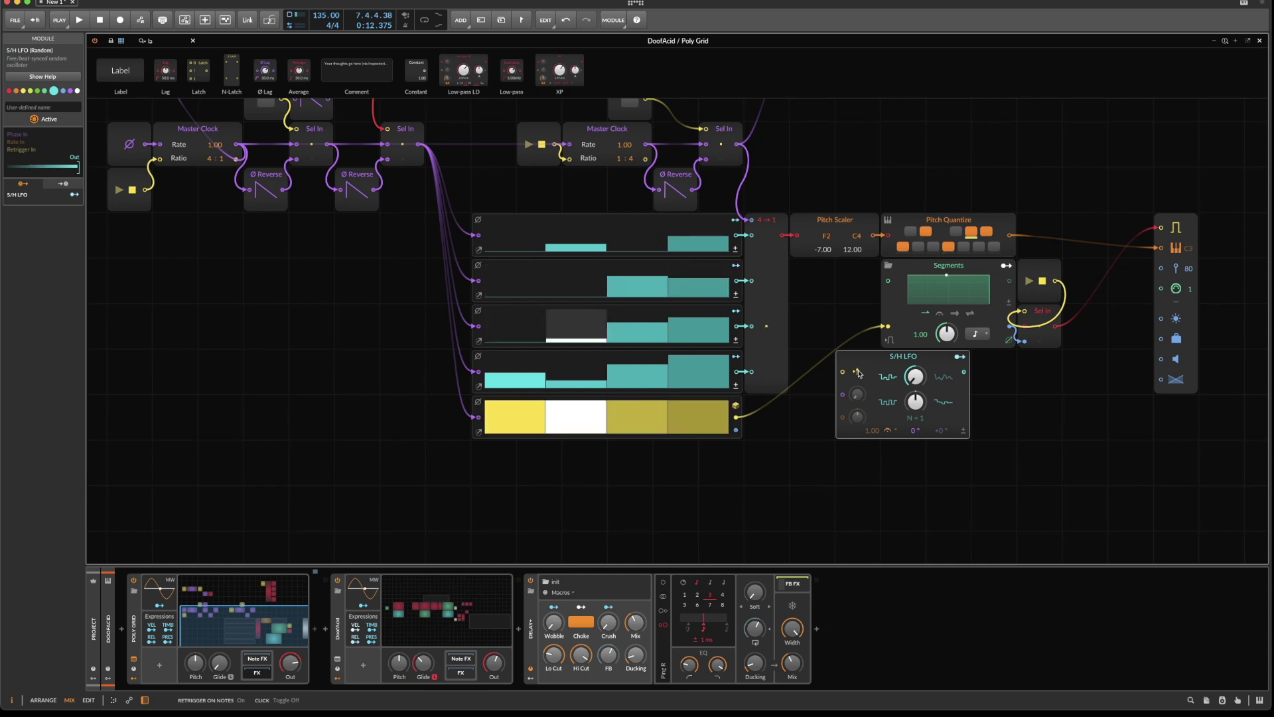
drag(735, 419, 843, 373)
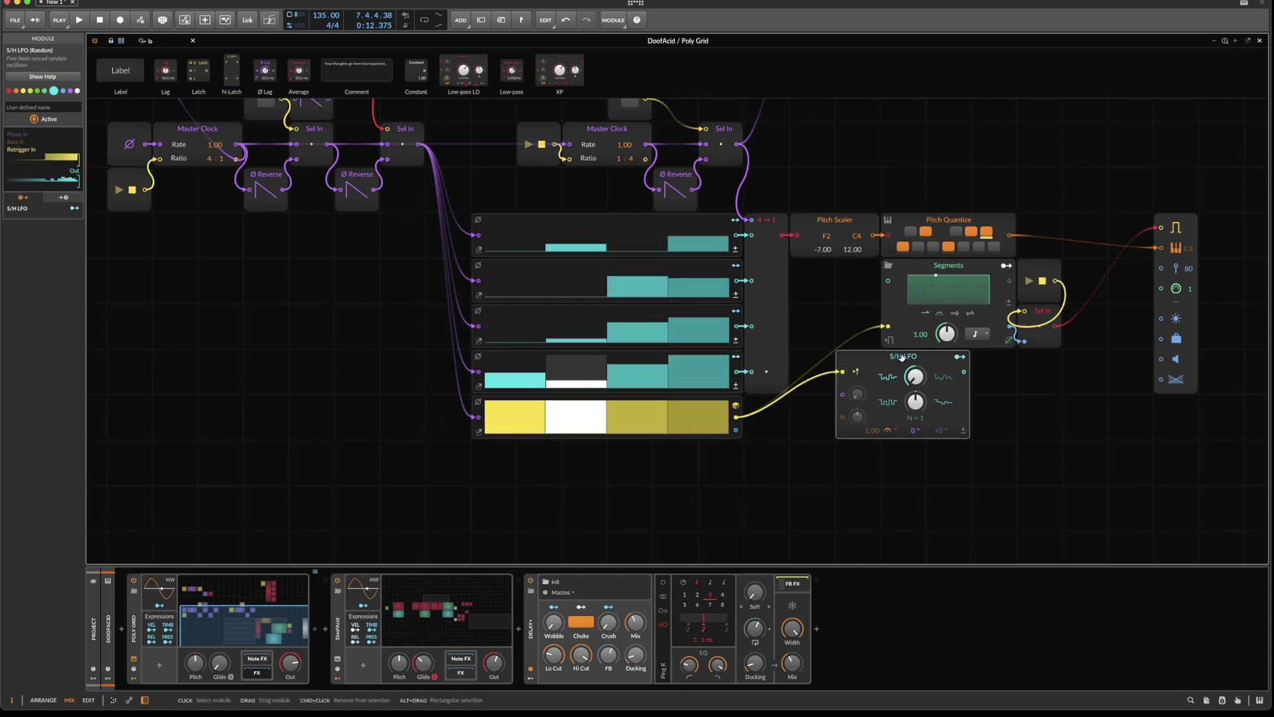
Map the S/H LFO to modulate the Segments rate and start playback.
click(959, 356)
drag(947, 333, 947, 321)
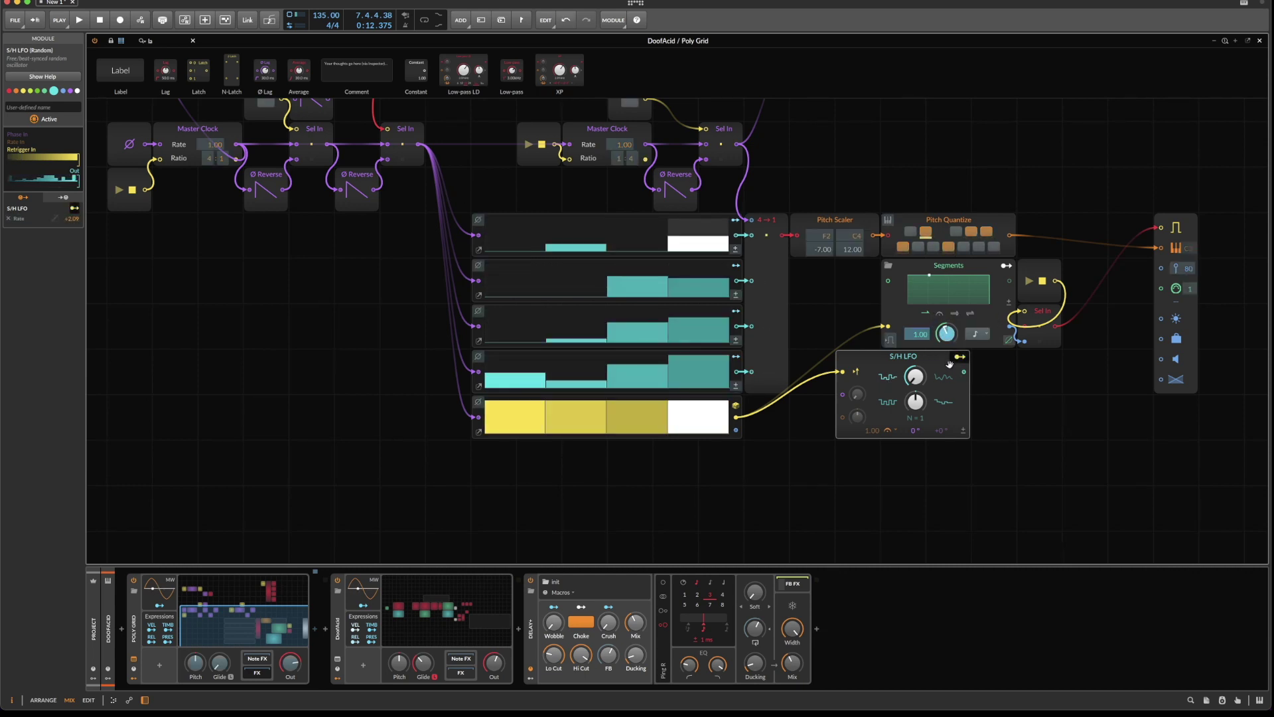
click(959, 356)
key(space)
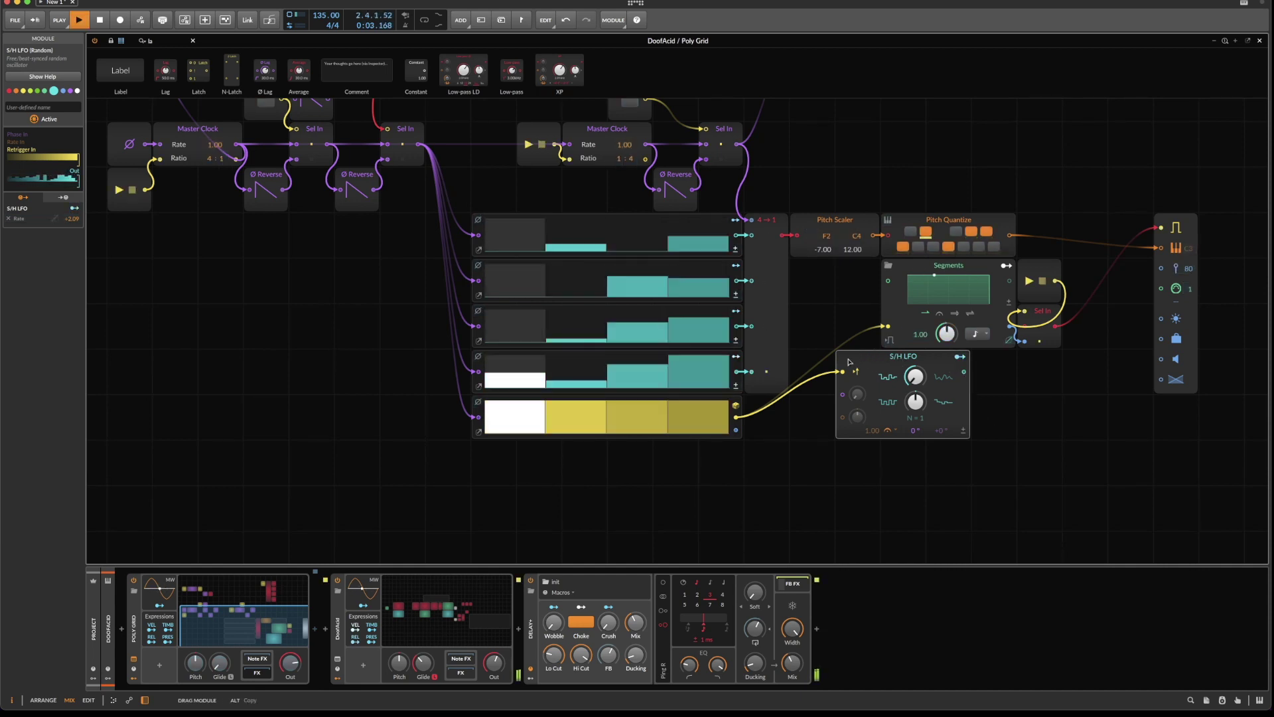
Nudge the S/H LFO left, raise its Segments rate modulation to +4.79, and stop playback.
drag(848, 362, 803, 362)
click(914, 356)
drag(946, 333, 946, 319)
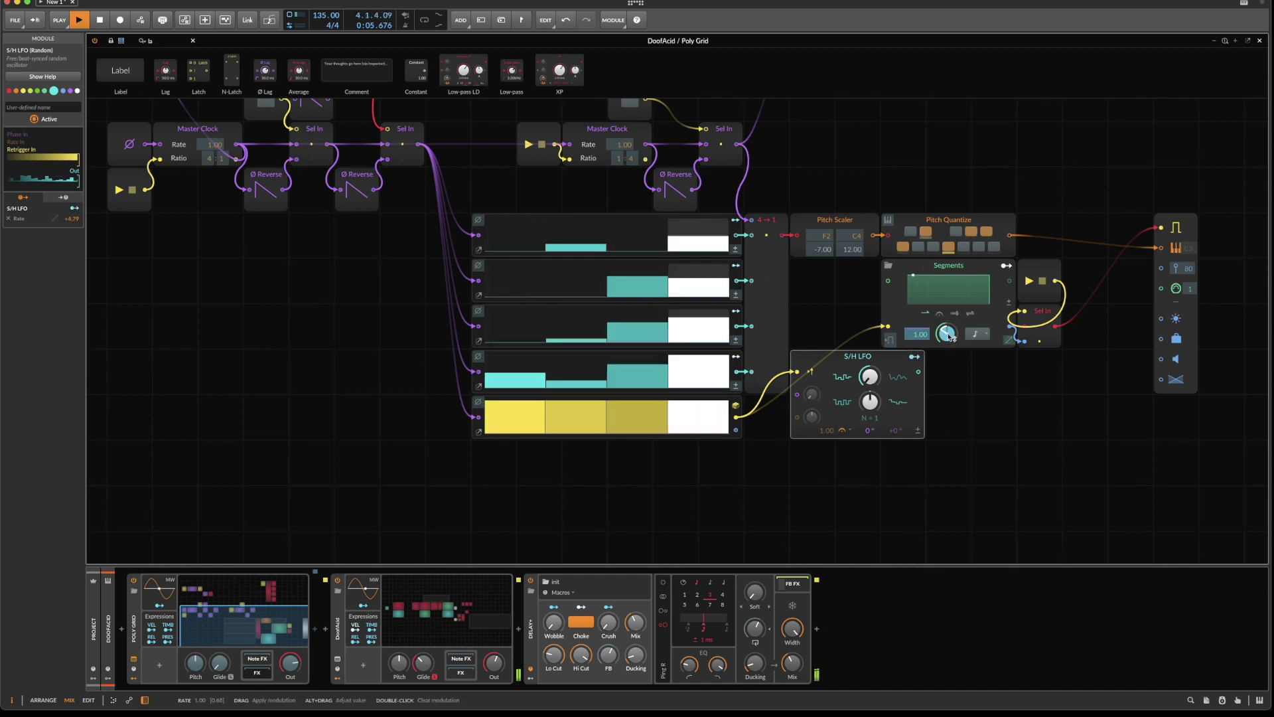
click(915, 359)
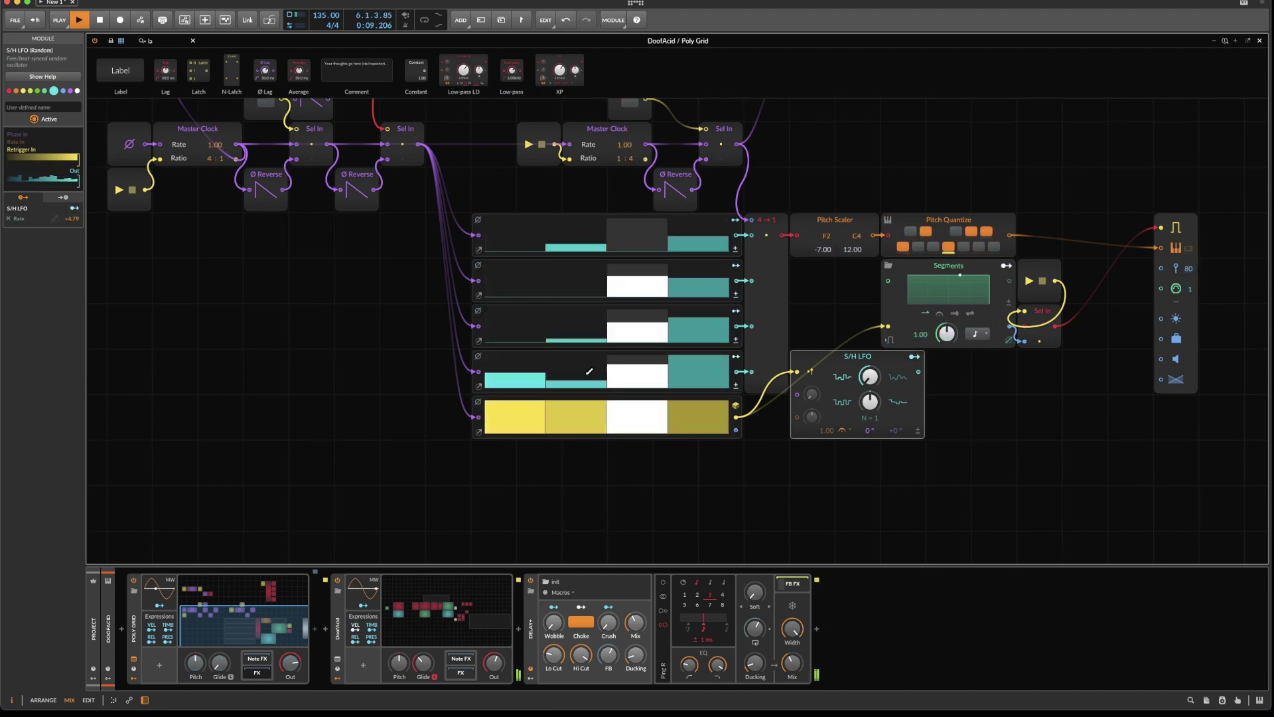
key(space)
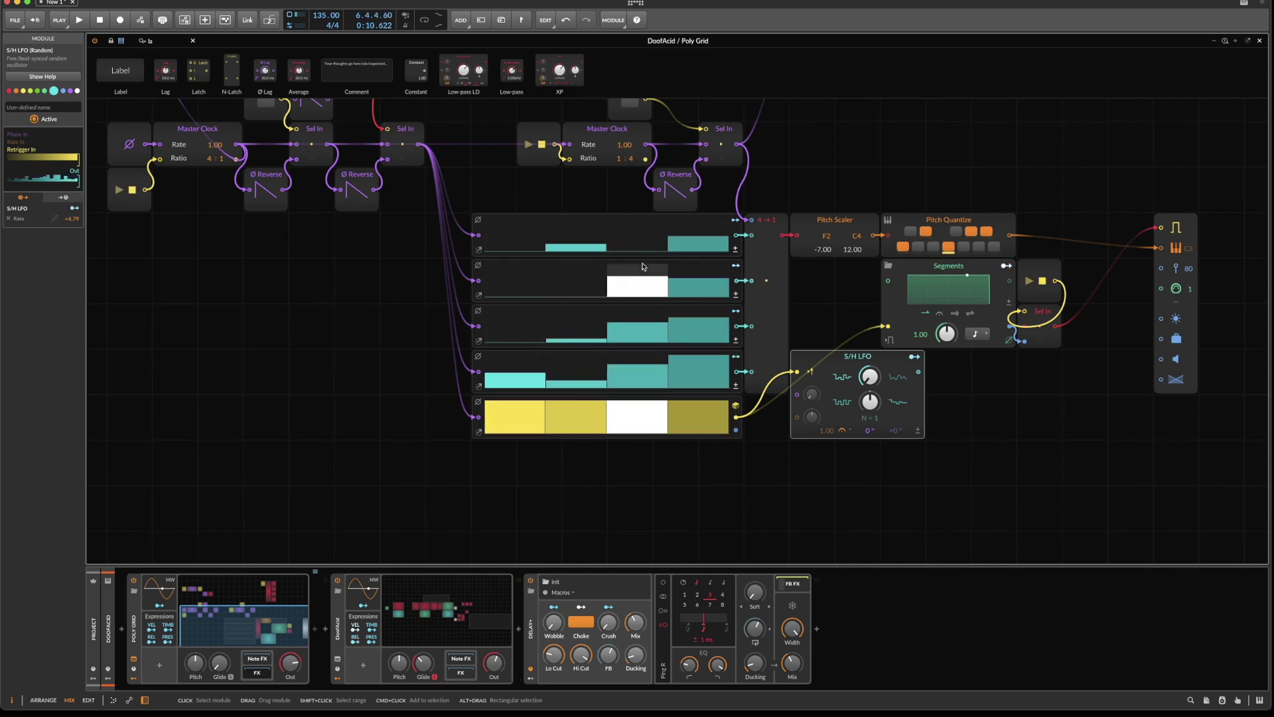
scroll(651, 272, up, 3)
scroll(660, 277, up, 4)
Zoom out to the whole Grid patch and shift the right-hand output modules further right.
scroll(661, 278, down, 1)
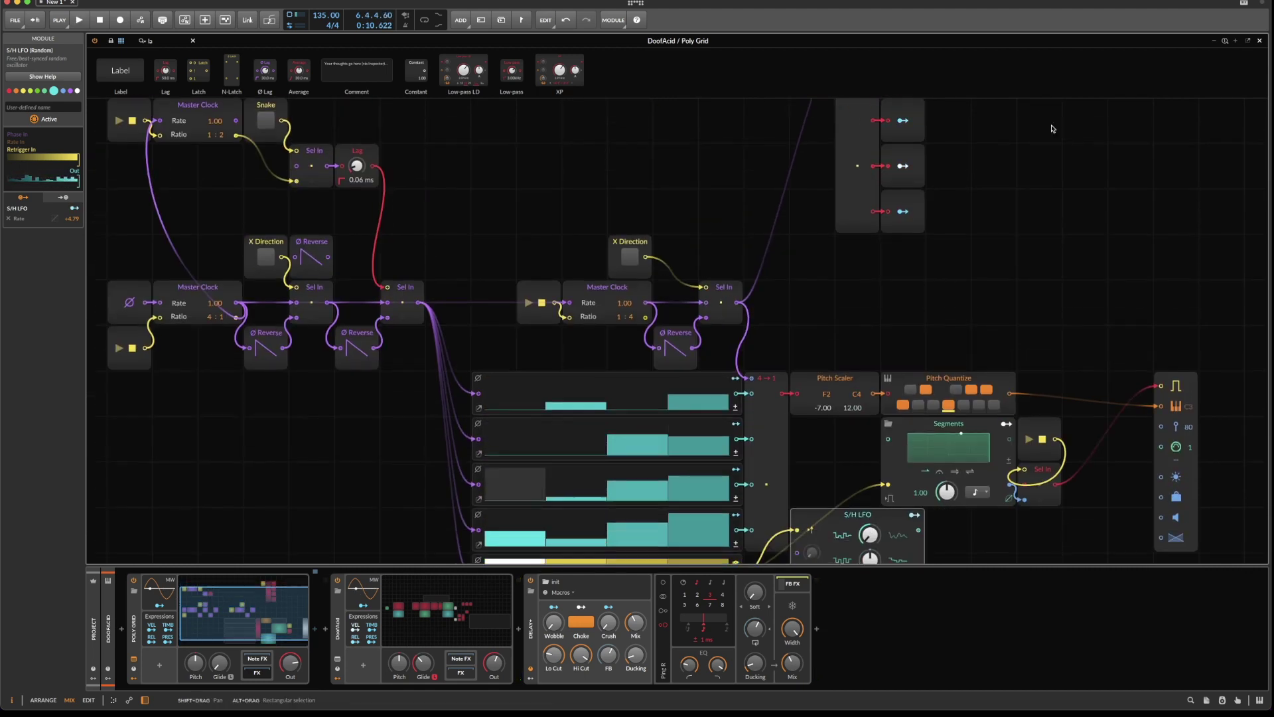
click(1225, 39)
click(1226, 39)
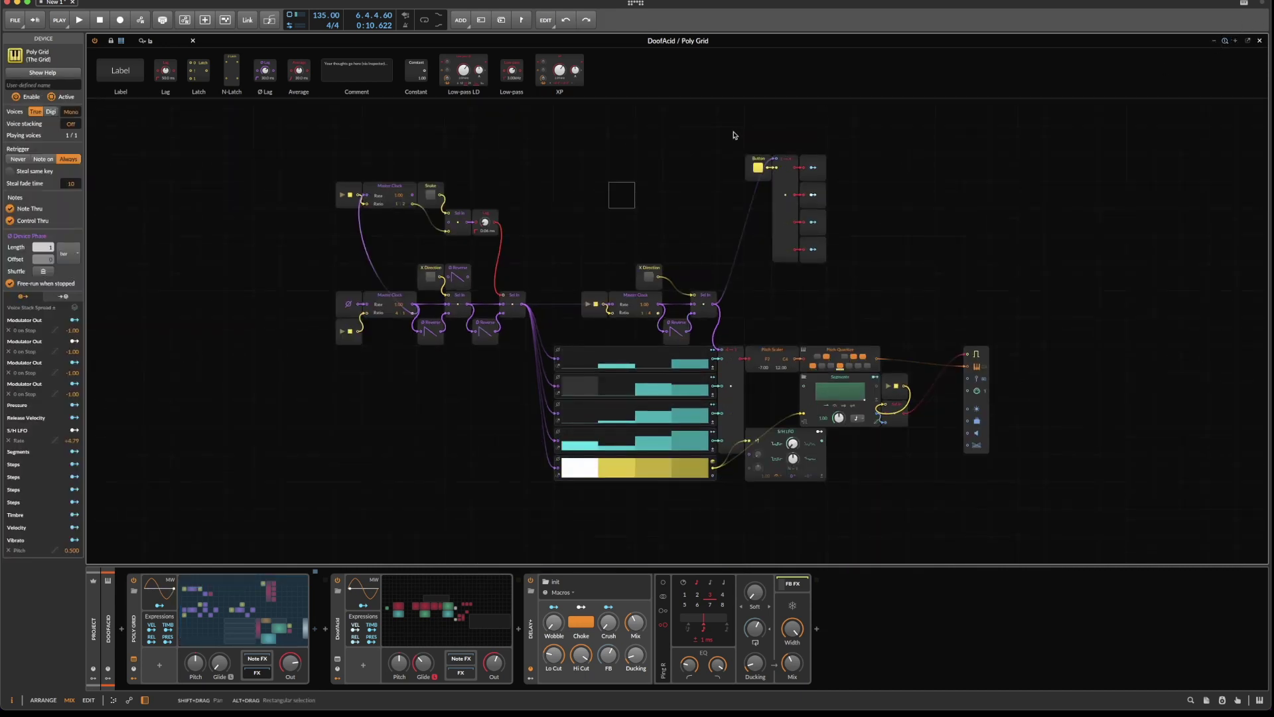
drag(734, 134, 1068, 555)
drag(718, 335, 854, 336)
Regroup the module clusters and place the 4→1 Merge module right beside the Steps sequencers.
drag(296, 142, 763, 468)
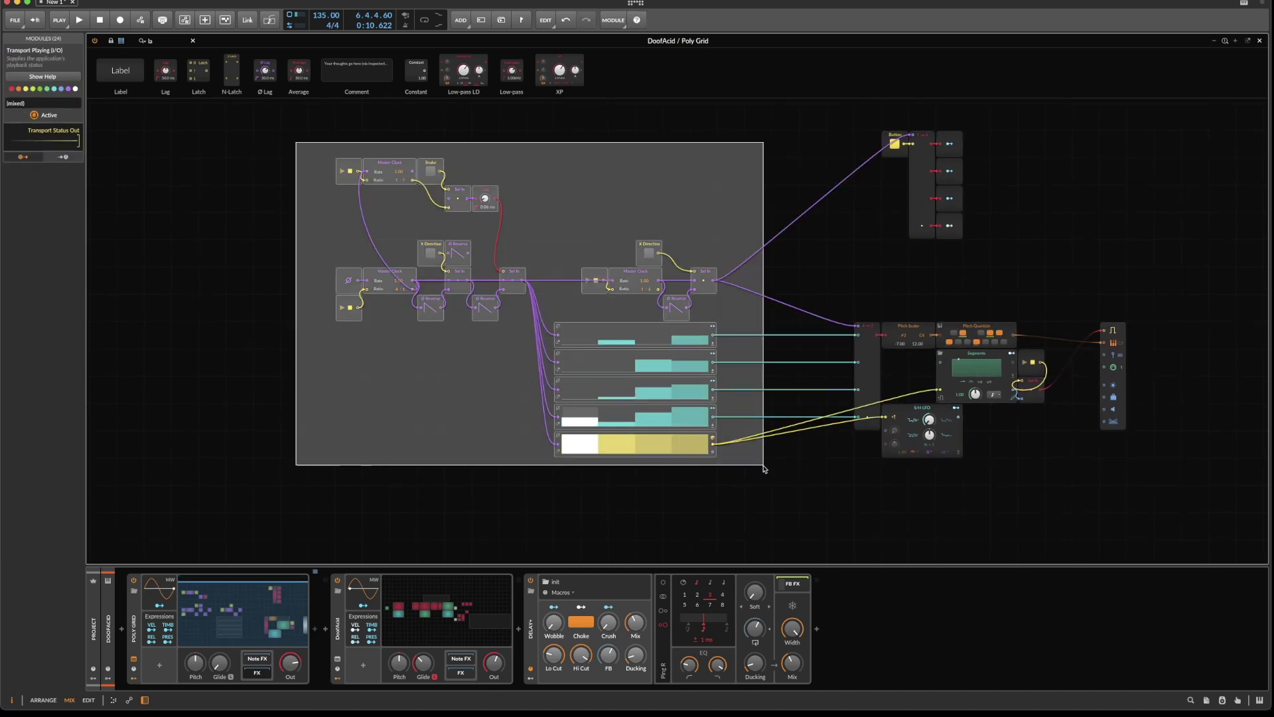
drag(763, 469, 763, 468)
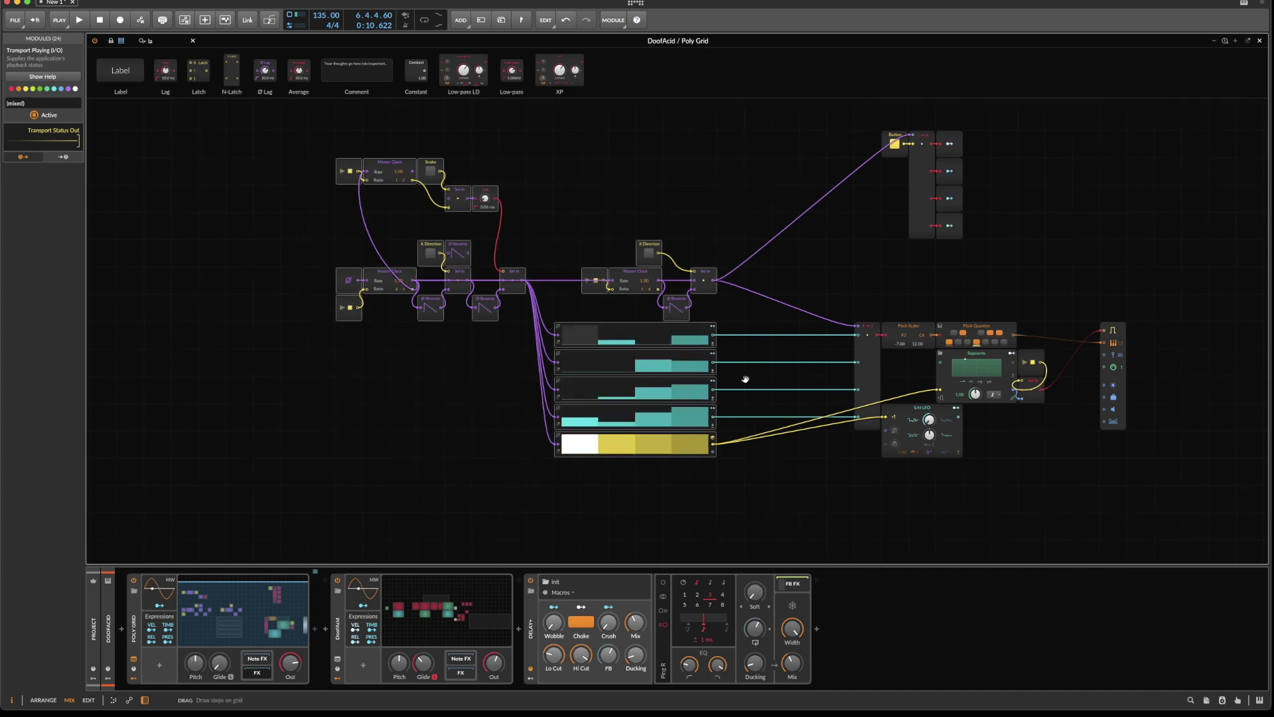
drag(826, 130, 1075, 250)
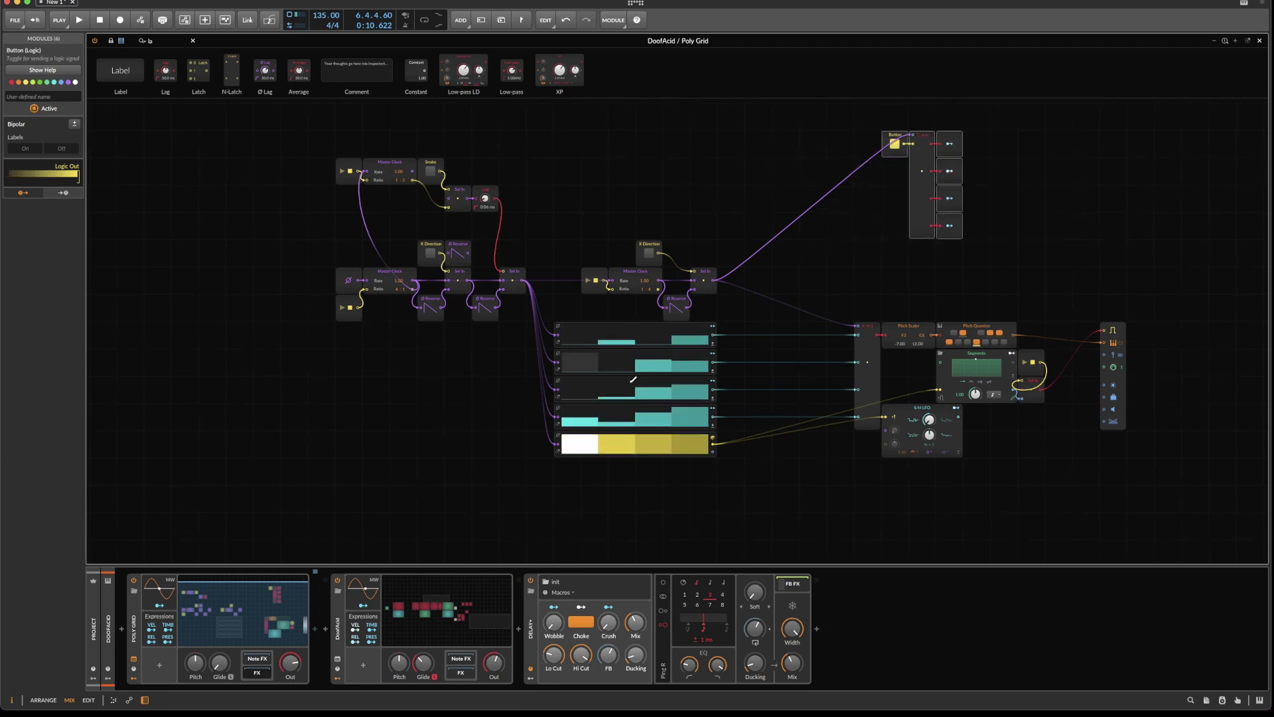
drag(840, 291, 730, 329)
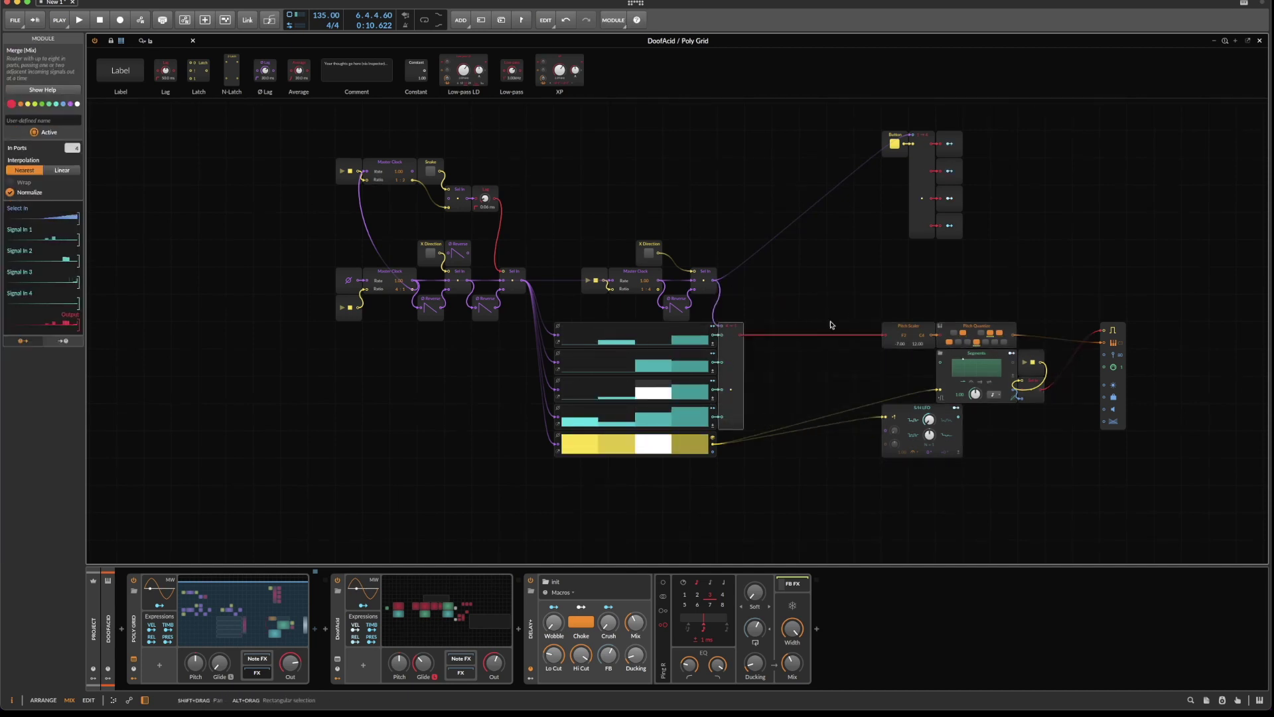
drag(858, 301, 1037, 507)
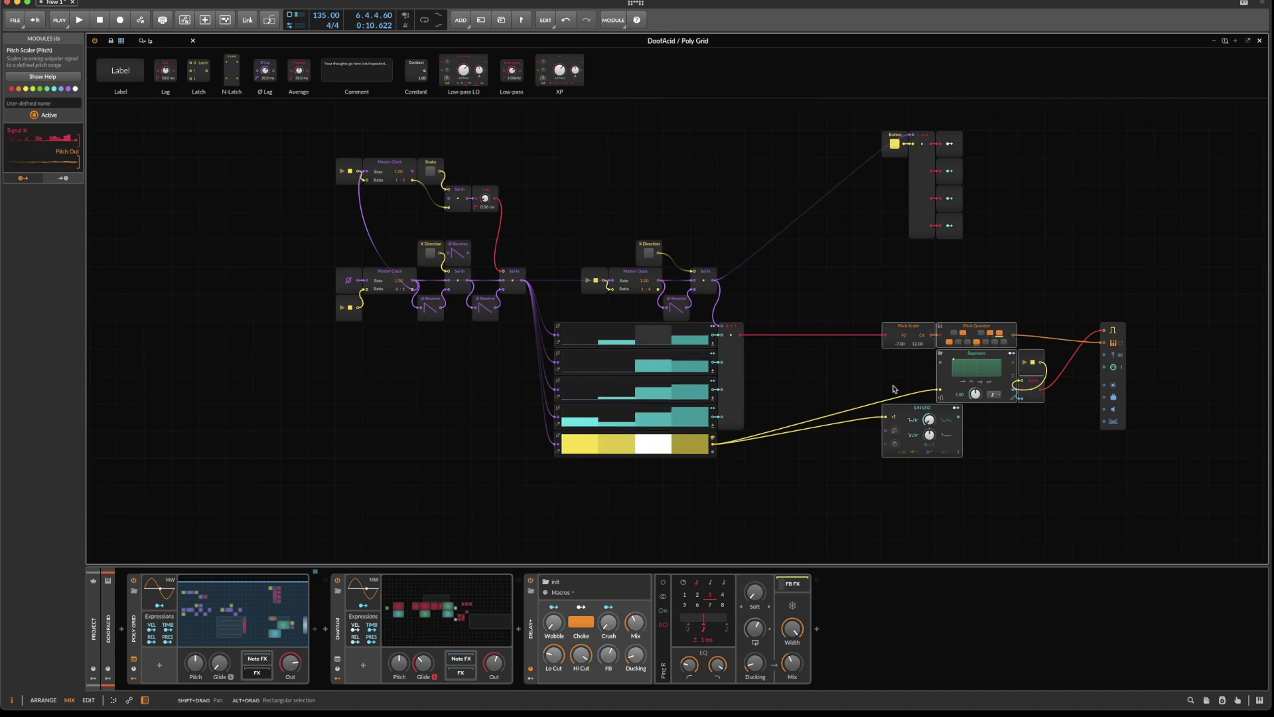
Insert a Modulator Out module and cable the 4→1 Merge output into it.
right_click(762, 299)
mouse_move(802, 331)
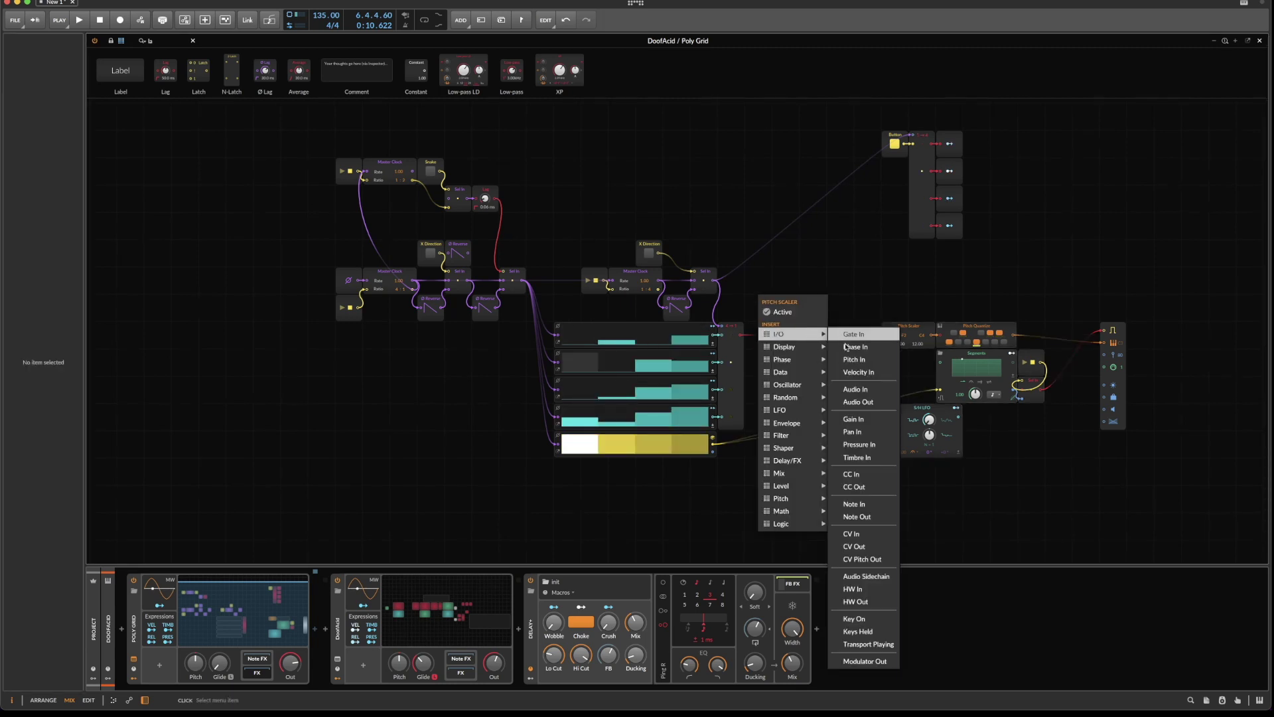
click(862, 648)
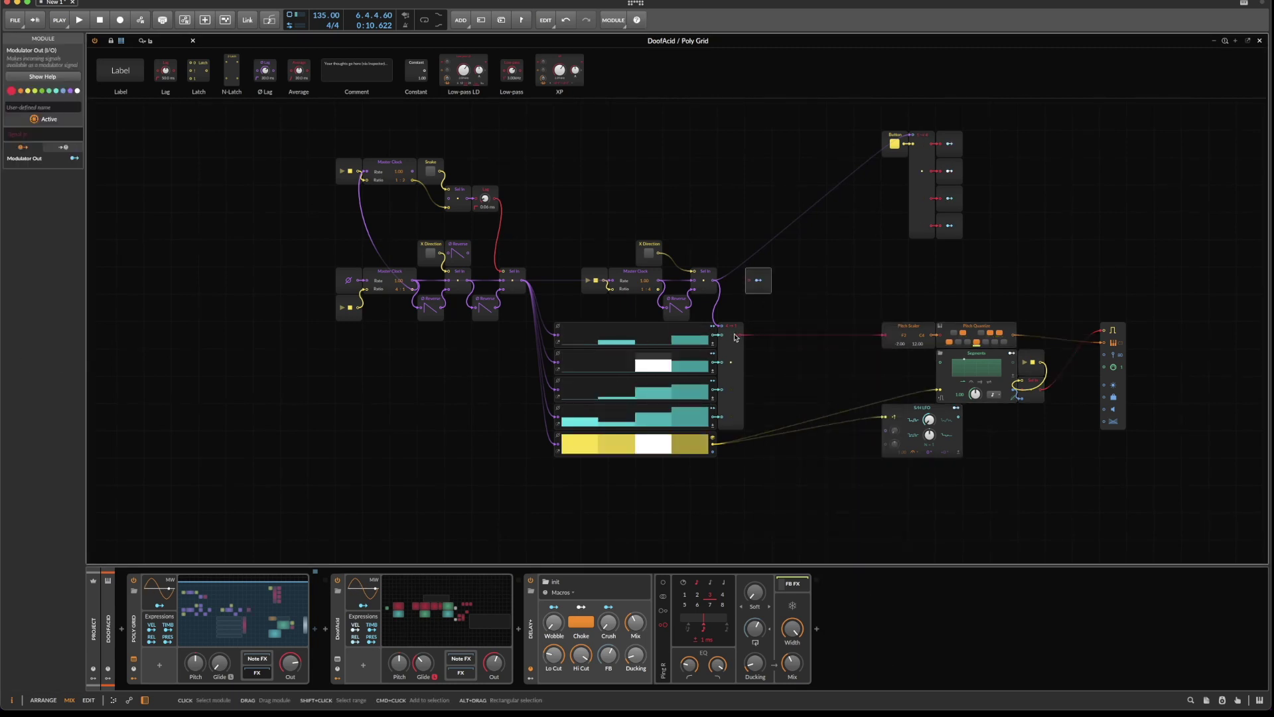
drag(741, 334, 786, 307)
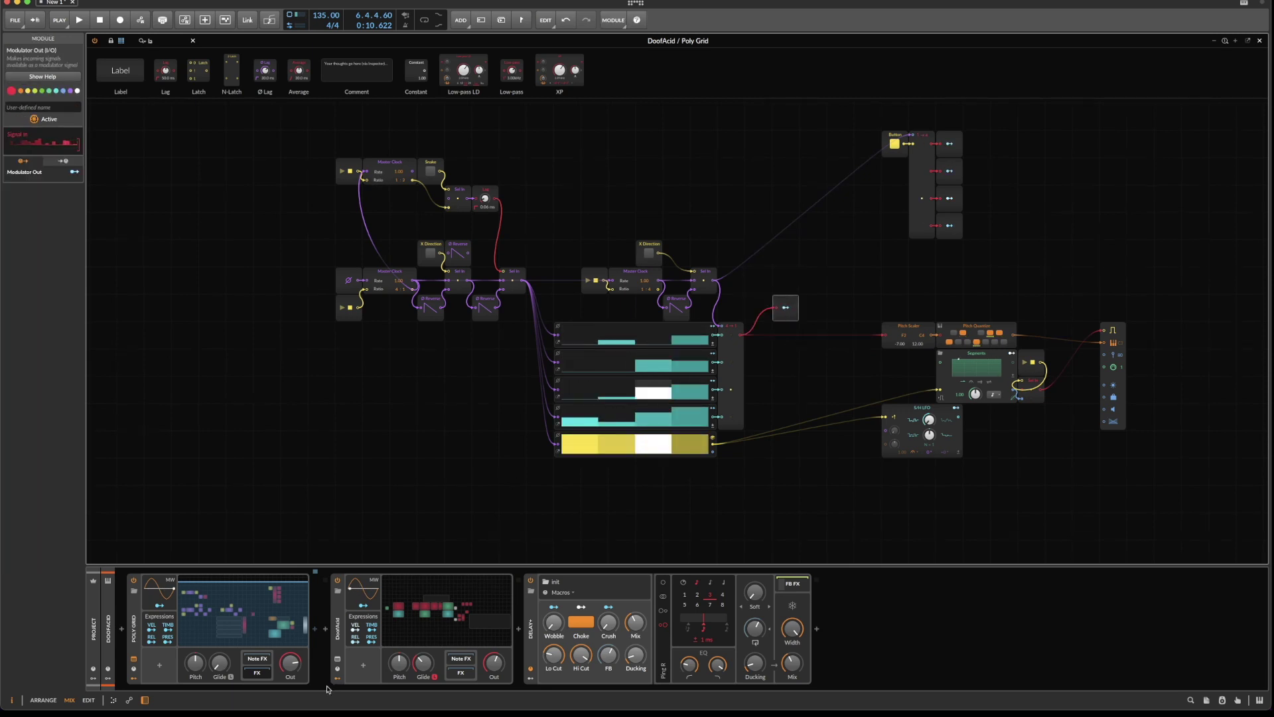
click(344, 631)
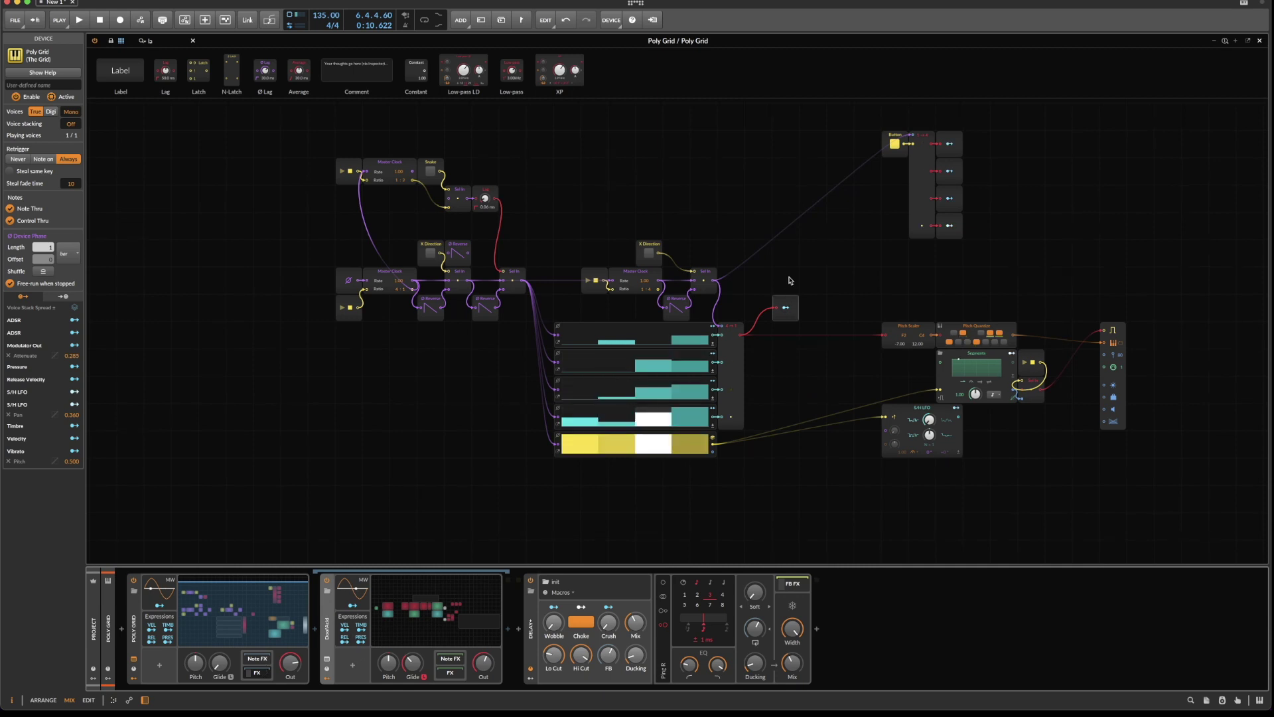
Map the Poly Grid's Modulator Out onto DoofAcid's Pitch at 9.70 semitones.
click(786, 309)
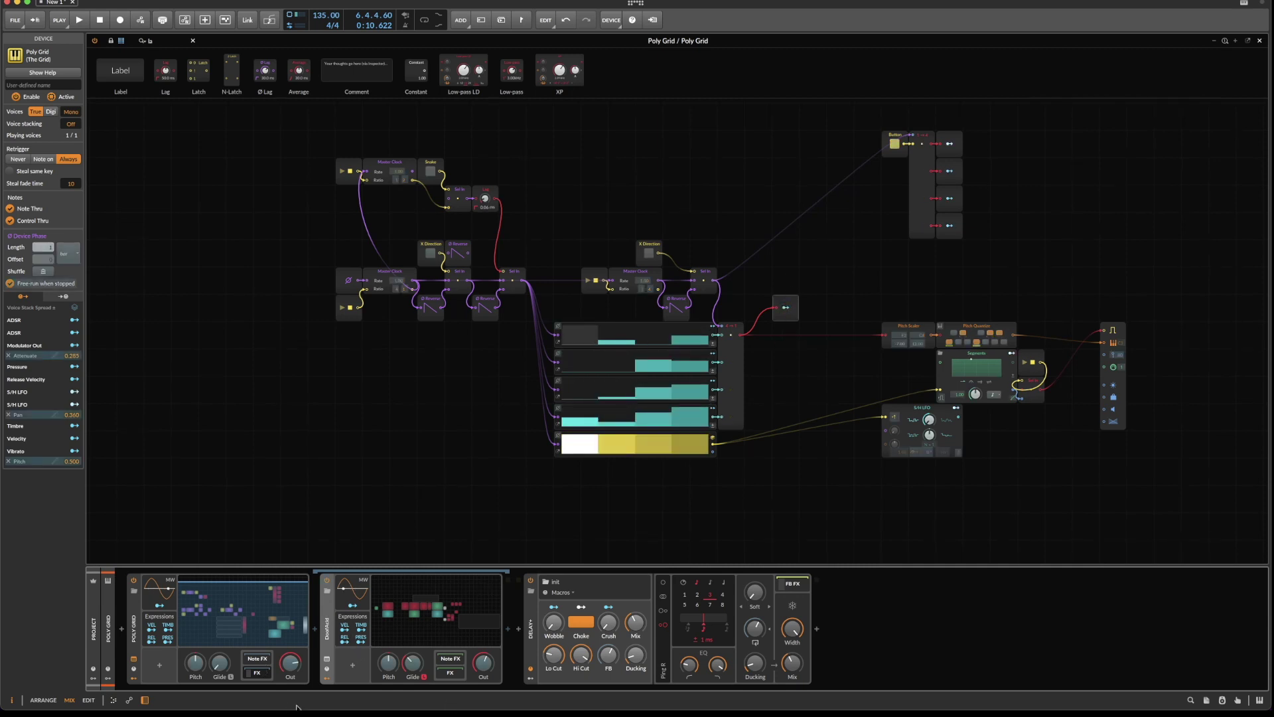
drag(388, 662, 389, 656)
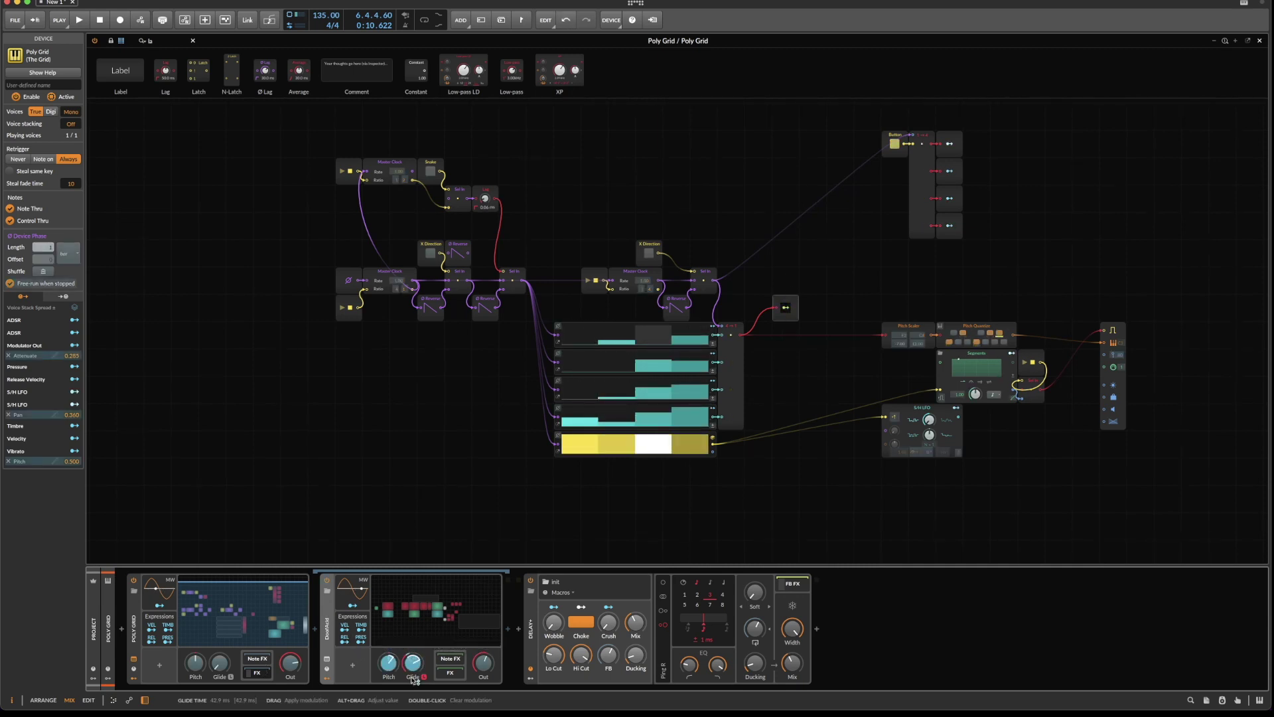